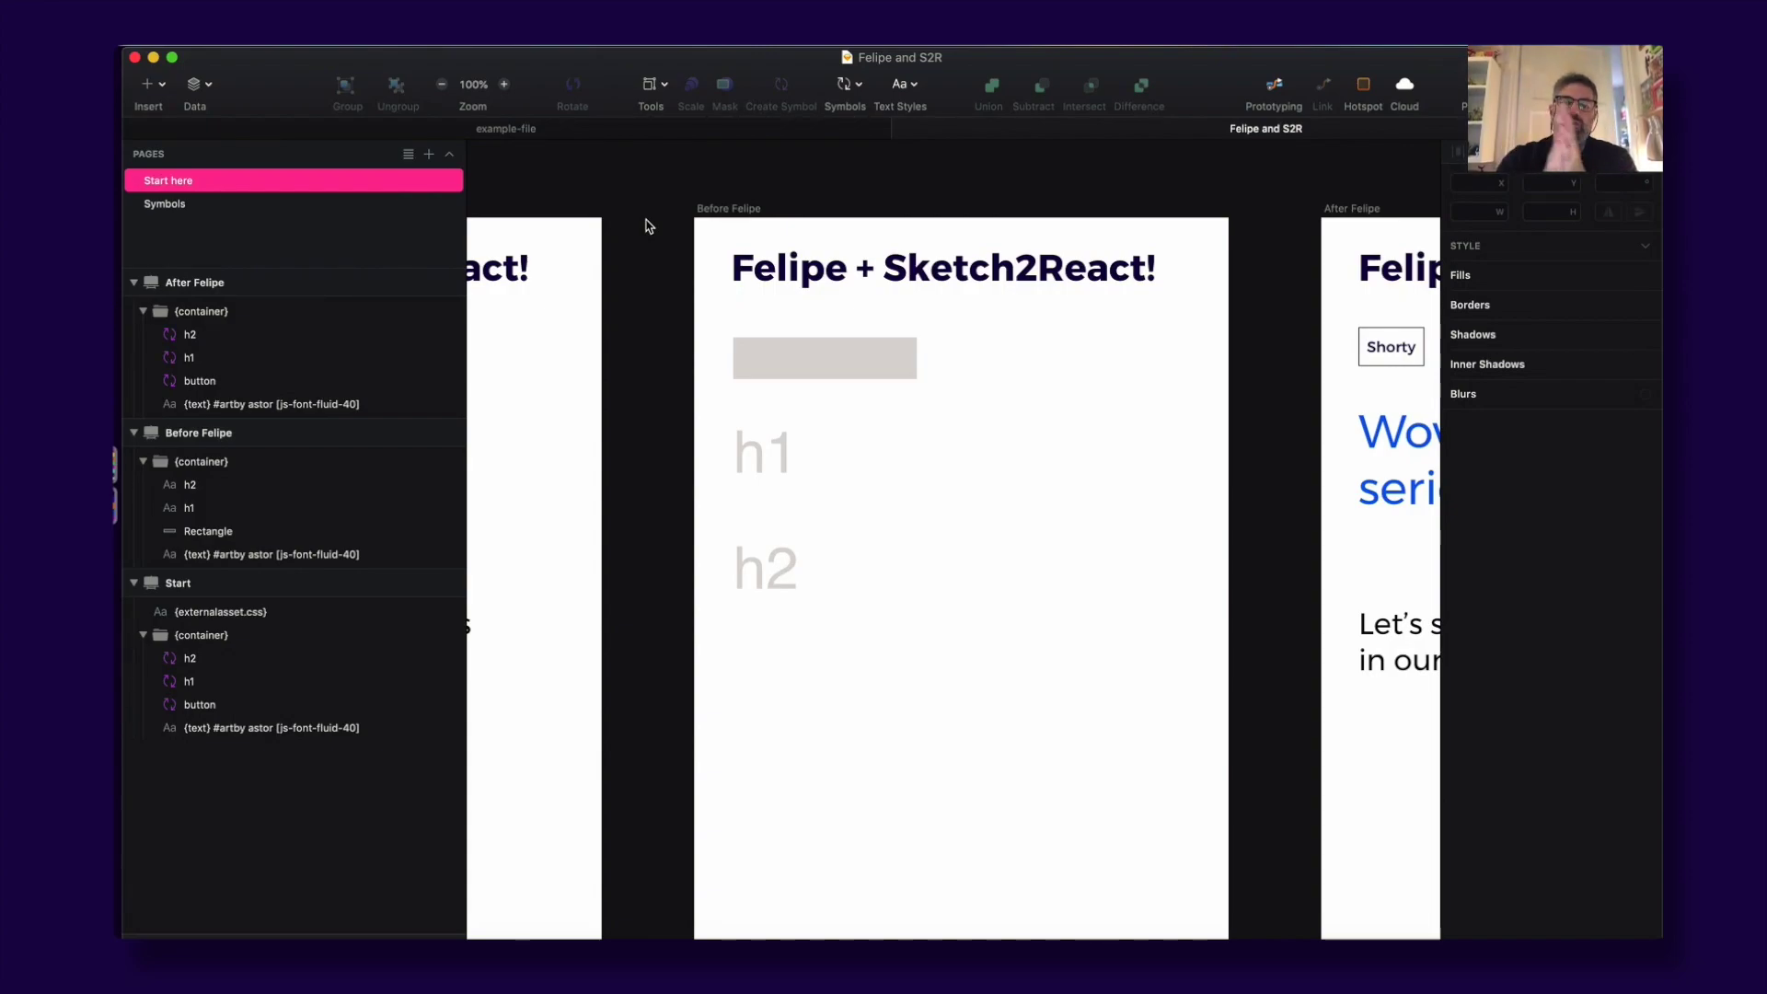
# Step: Replace the grey rectangle and the h1 text on the Before Felipe artboard with symbols using Wireframes to UI
pyautogui.click(777, 346)
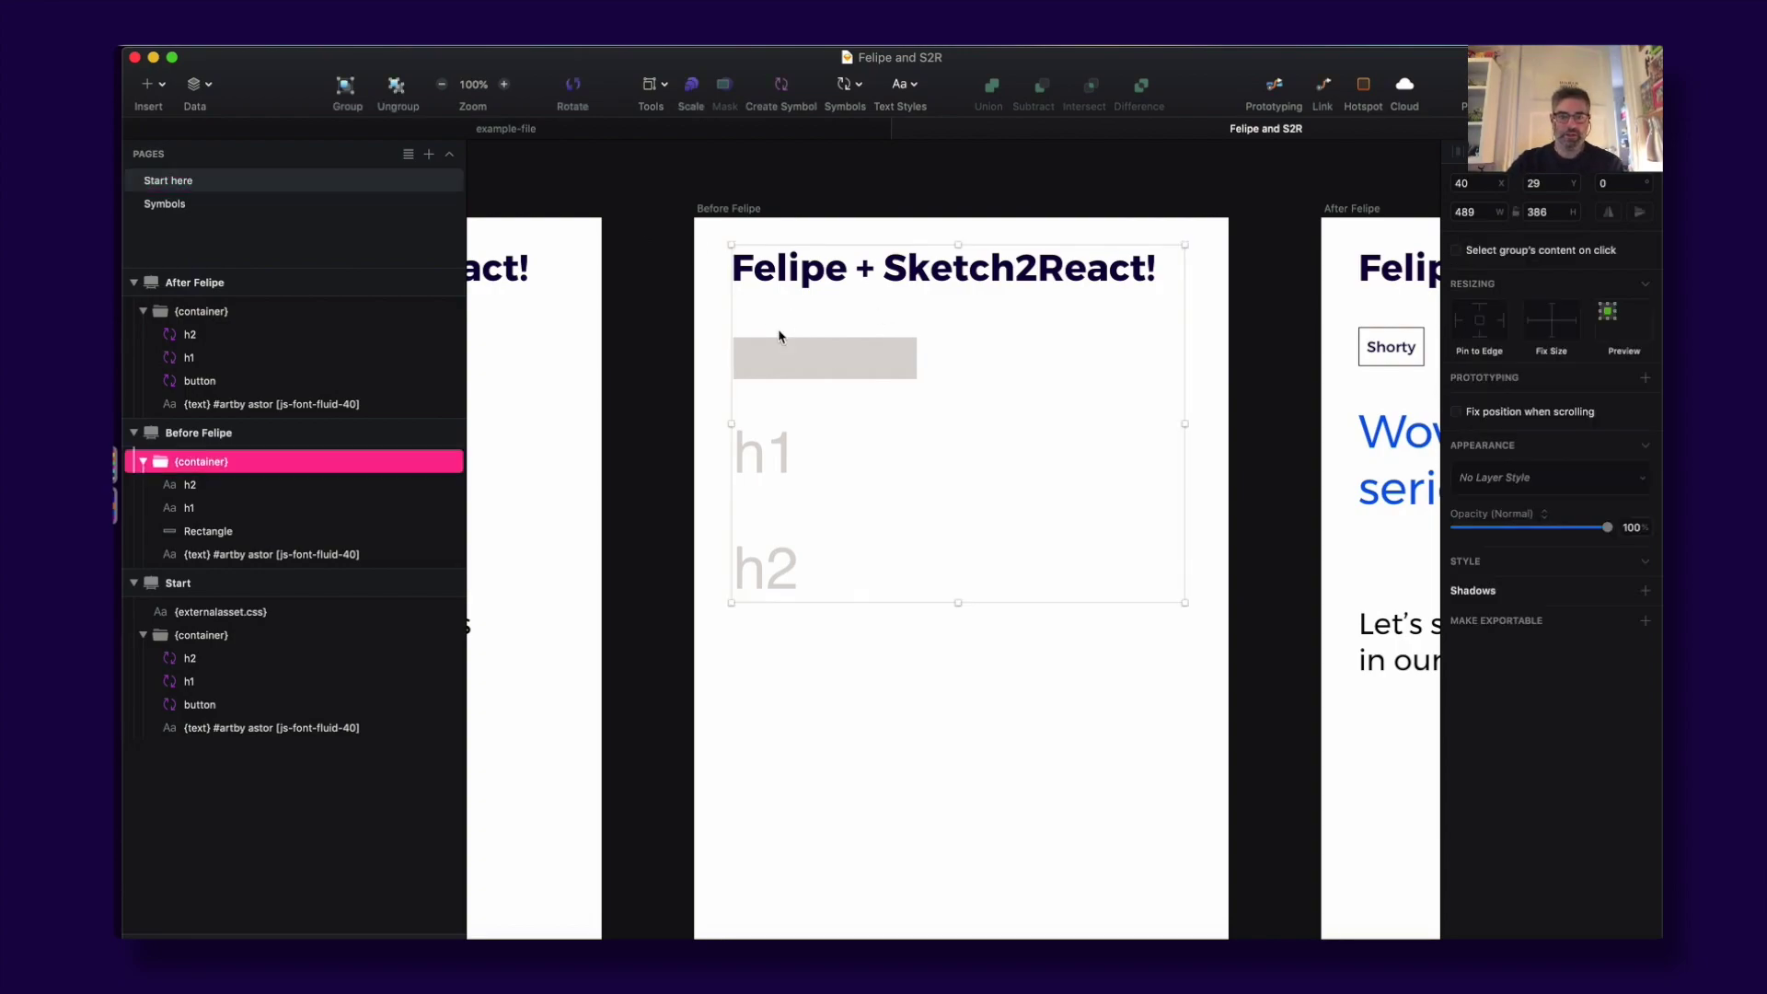
pyautogui.click(780, 352)
pyautogui.hotkey('ctrl', 'shift', 'r')
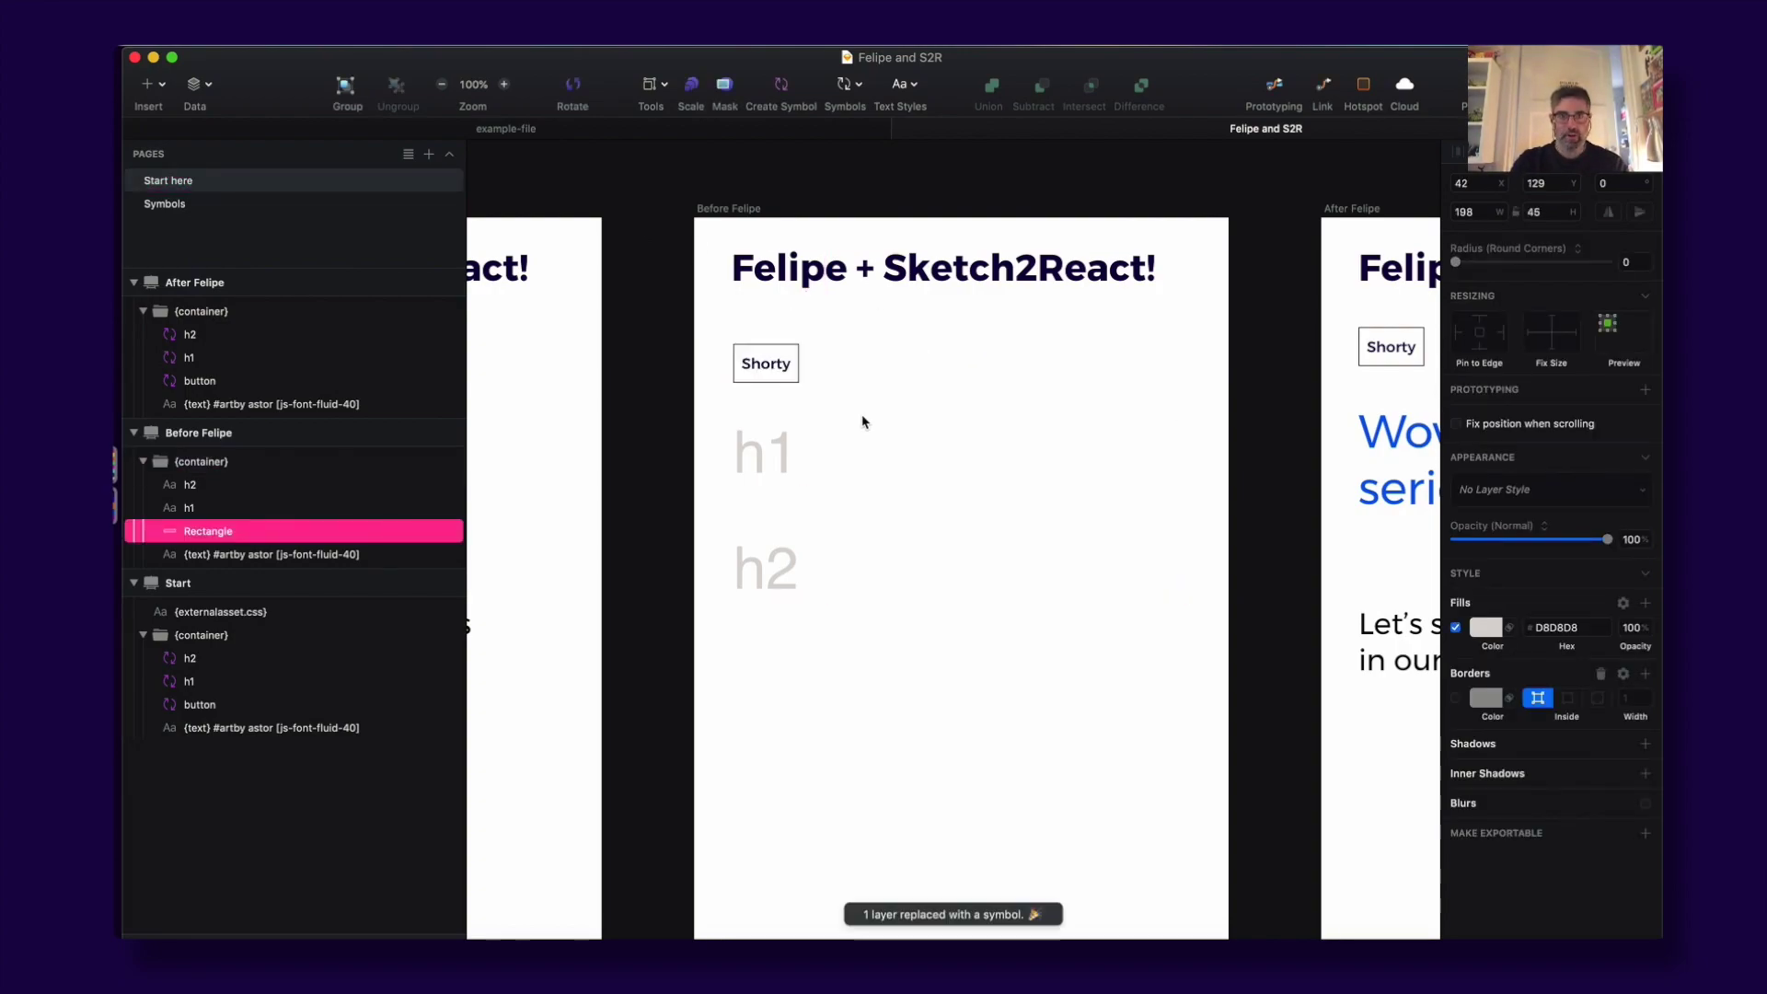
pyautogui.doubleClick(742, 451)
pyautogui.hotkey('ctrl', 'shift', 's')
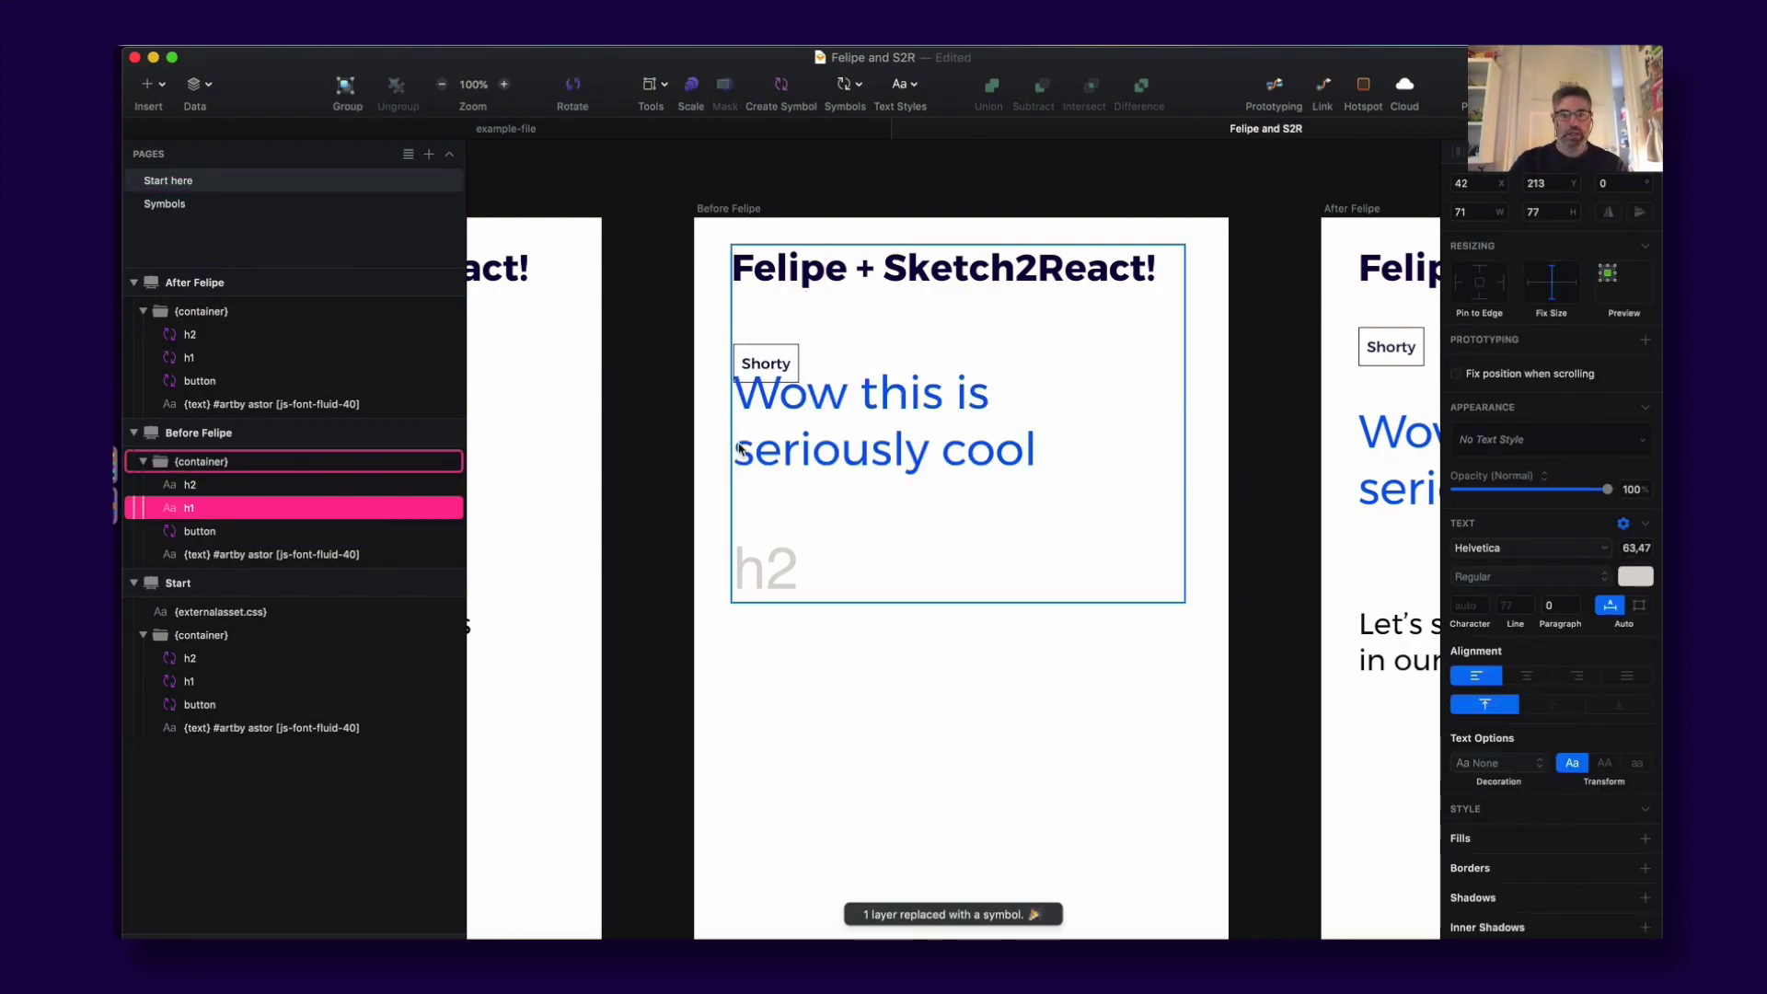
pyautogui.click(824, 470)
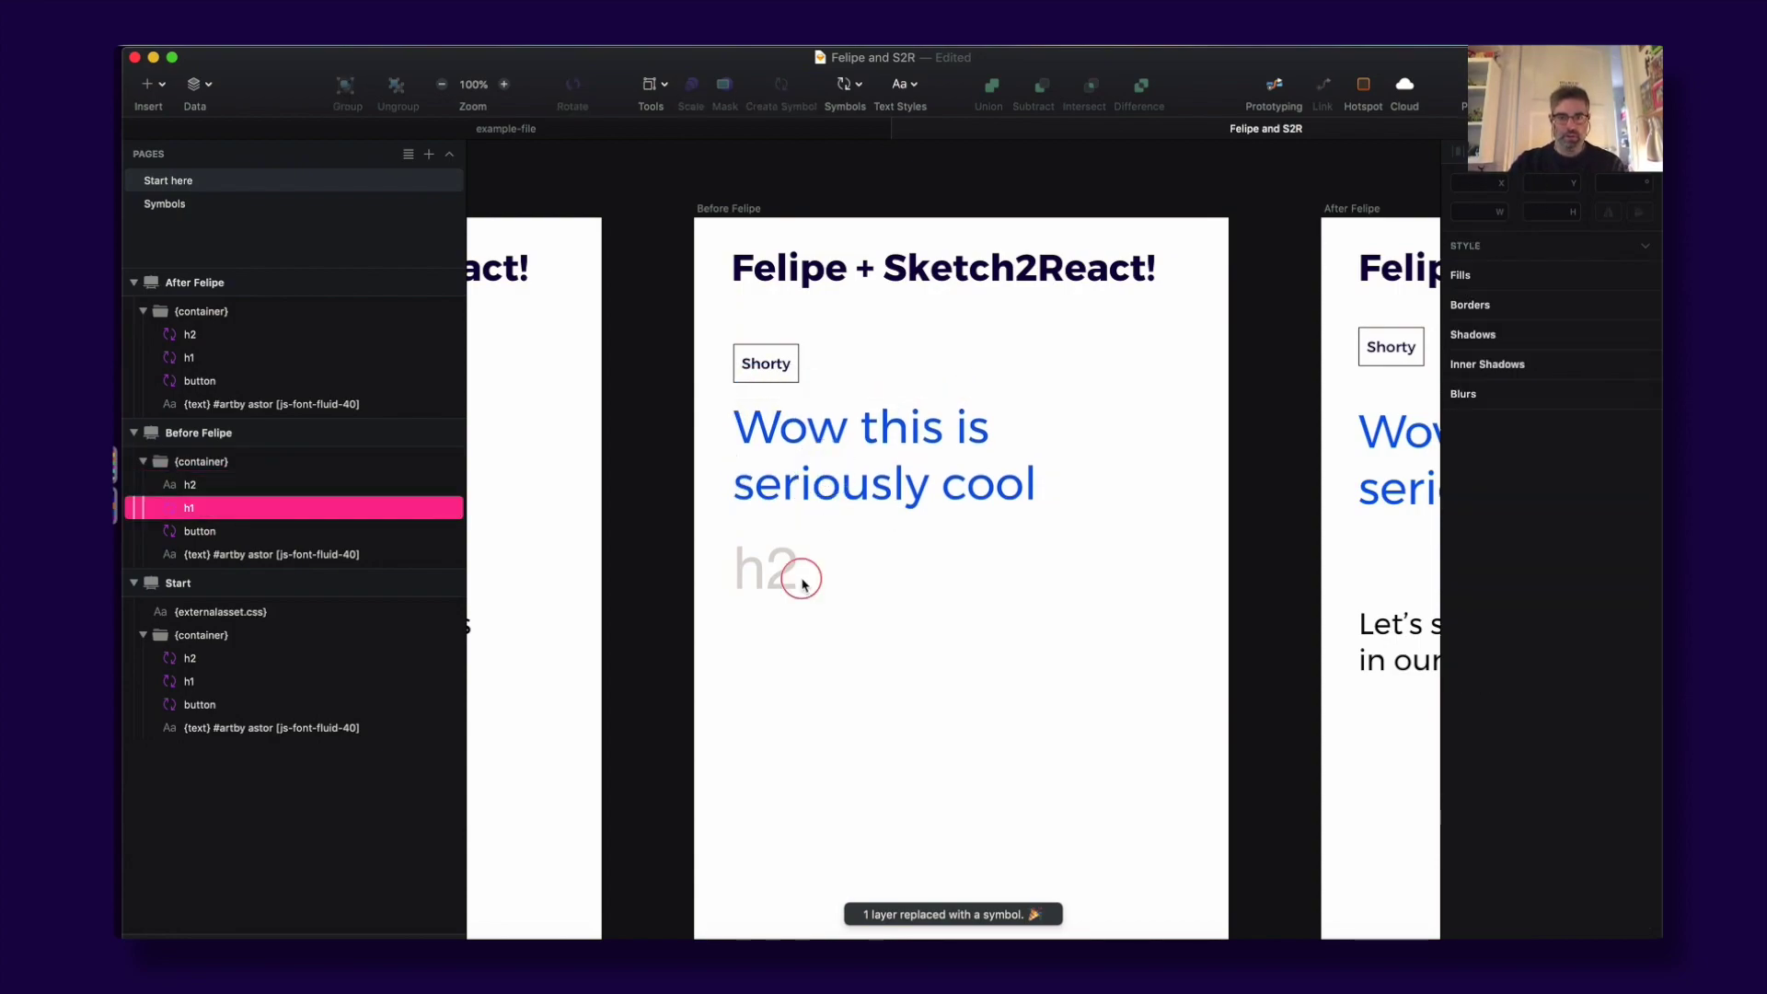
# Step: Replace the h2 text on the Before Felipe artboard with its matching symbol
pyautogui.click(778, 580)
pyautogui.click(778, 579)
pyautogui.hotkey('ctrl', 'shift', 's')
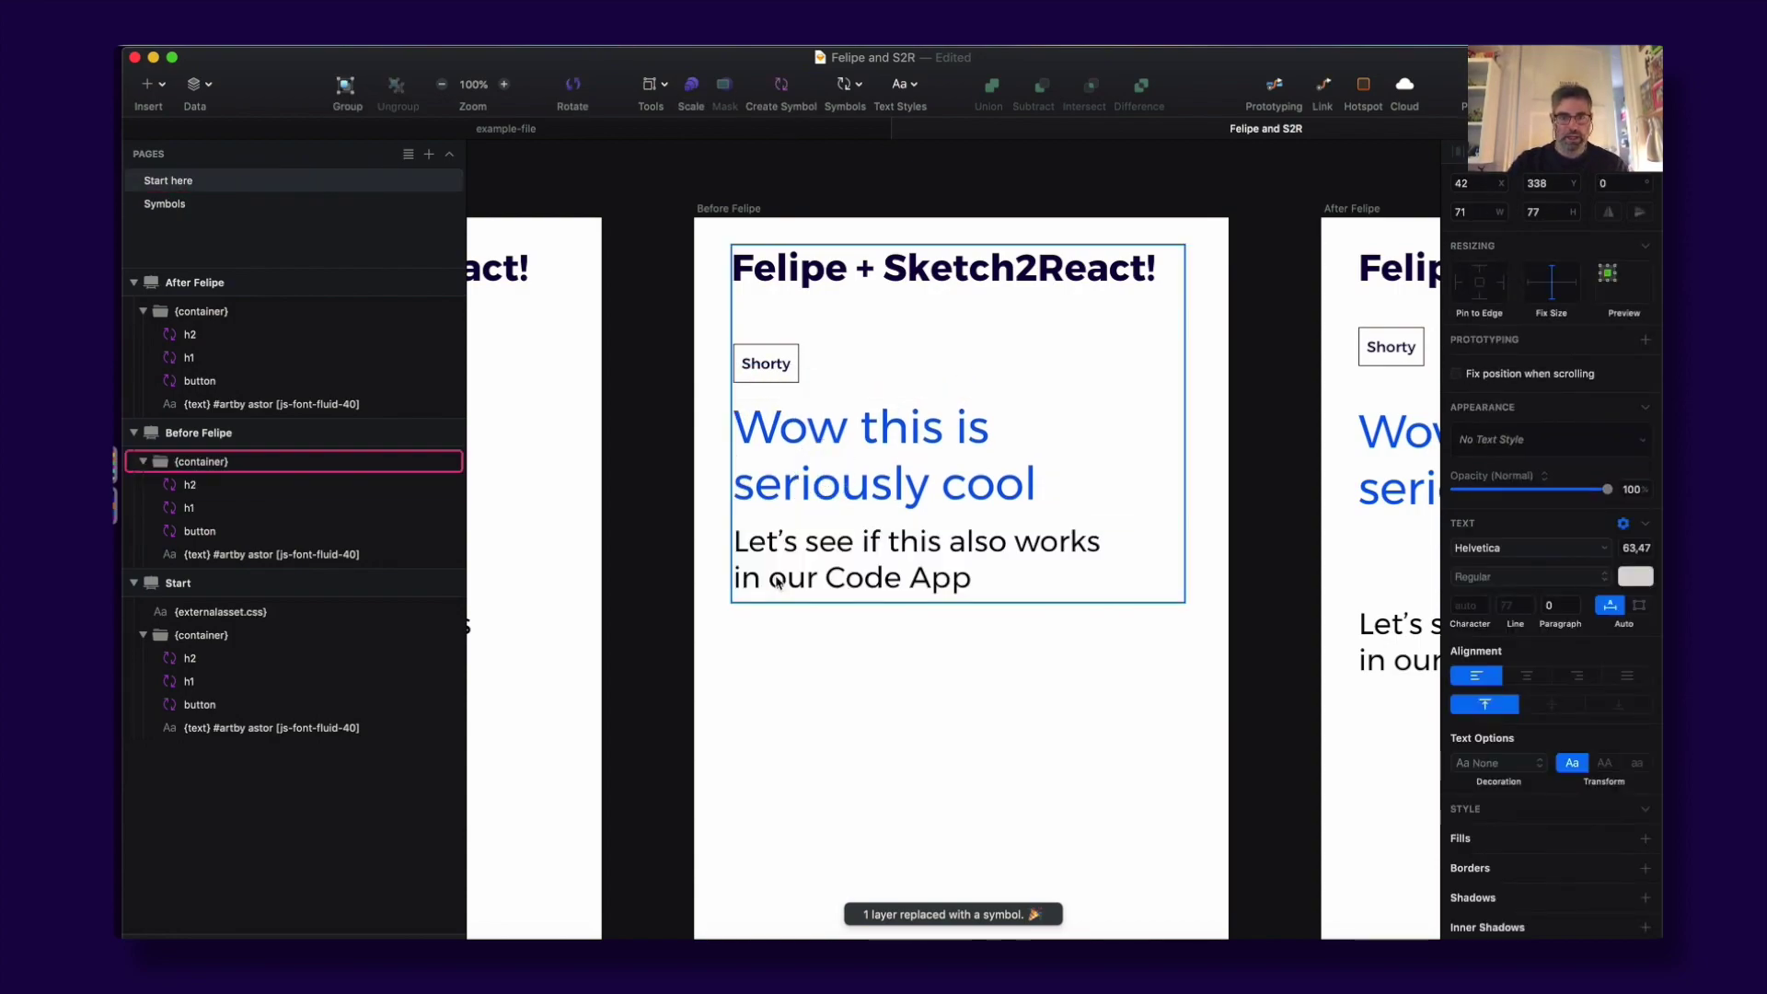
pyautogui.click(828, 651)
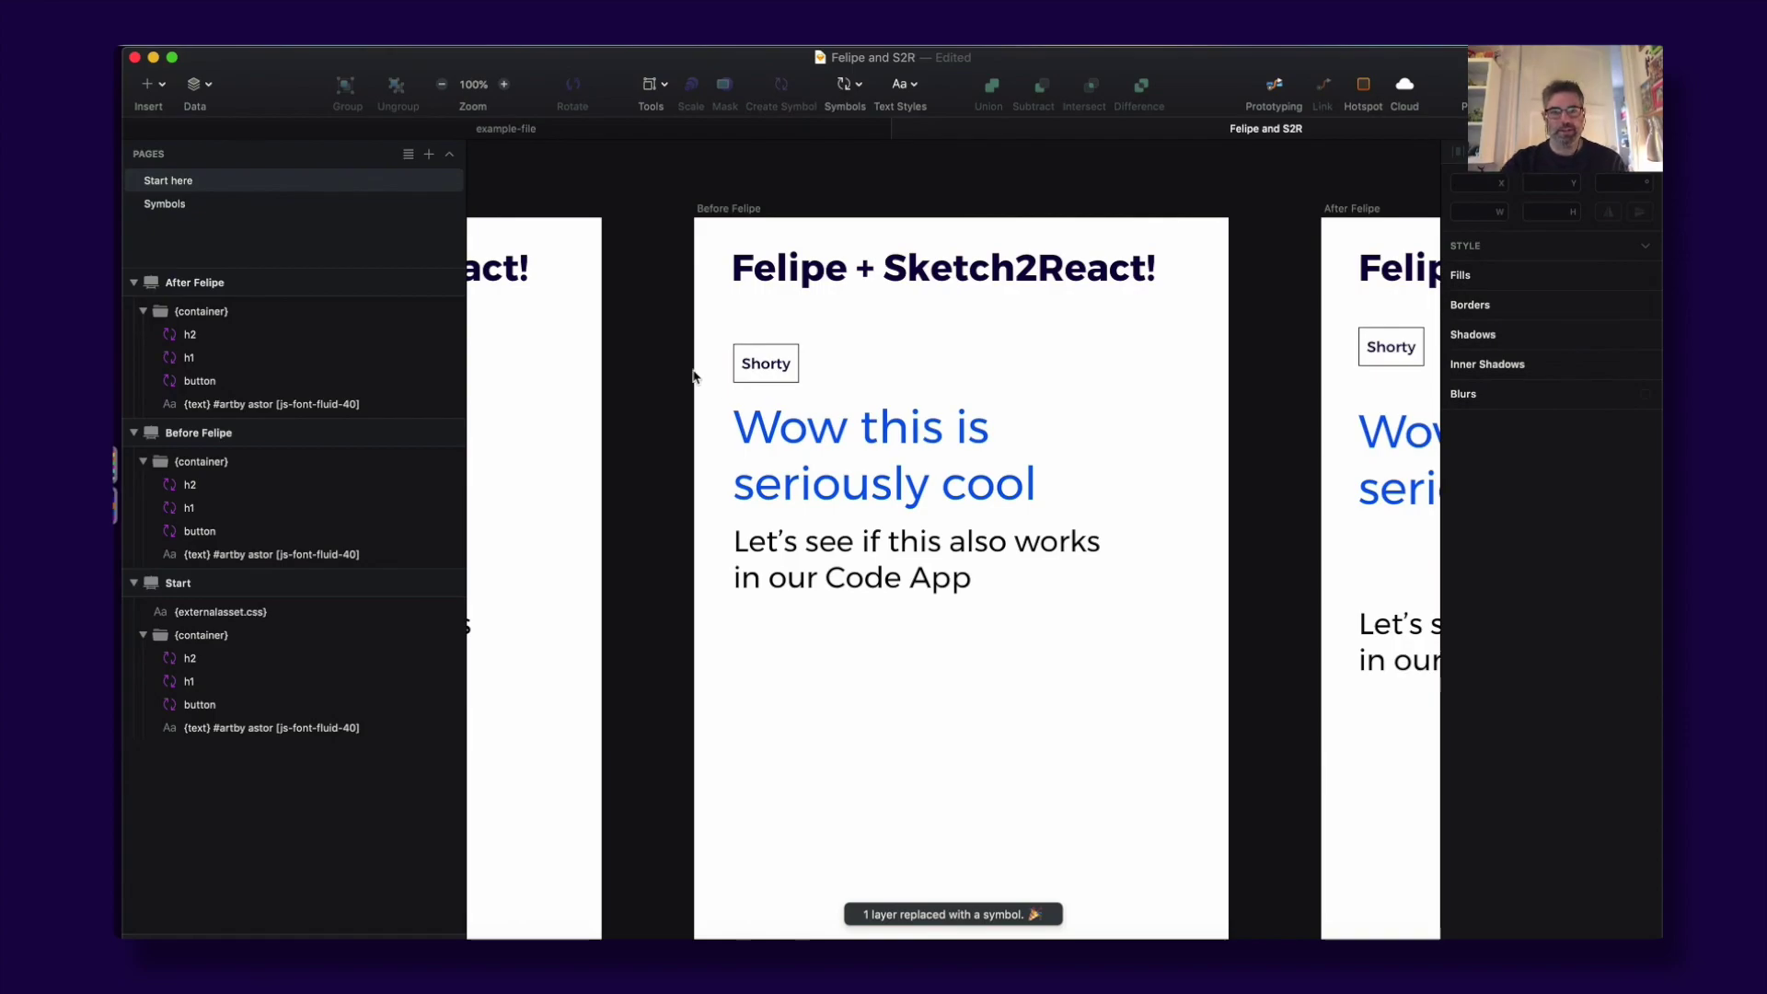
# Step: Undo the three symbol replacements on the Before Felipe artboard and clear the selection
pyautogui.moveTo(675, 363); pyautogui.dragTo(711, 344)
pyautogui.press('super+z')
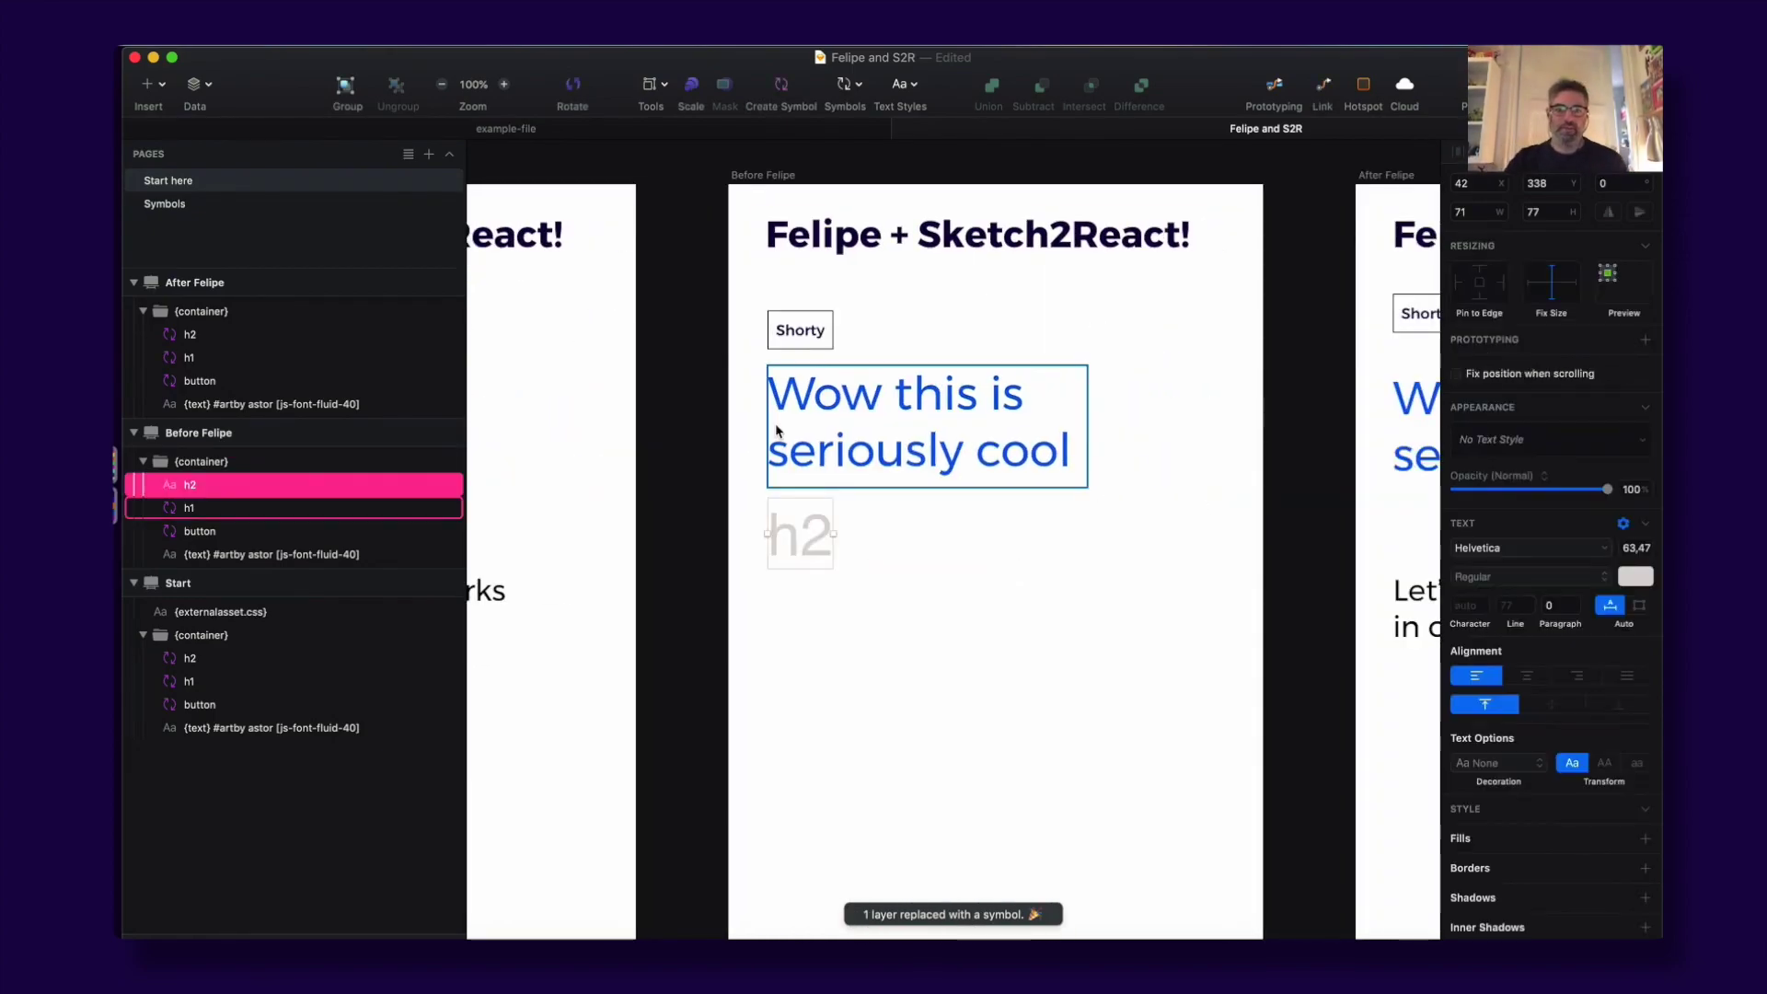
pyautogui.hotkey('ctrl', 'z')
pyautogui.hotkey('ctrl', 'z')
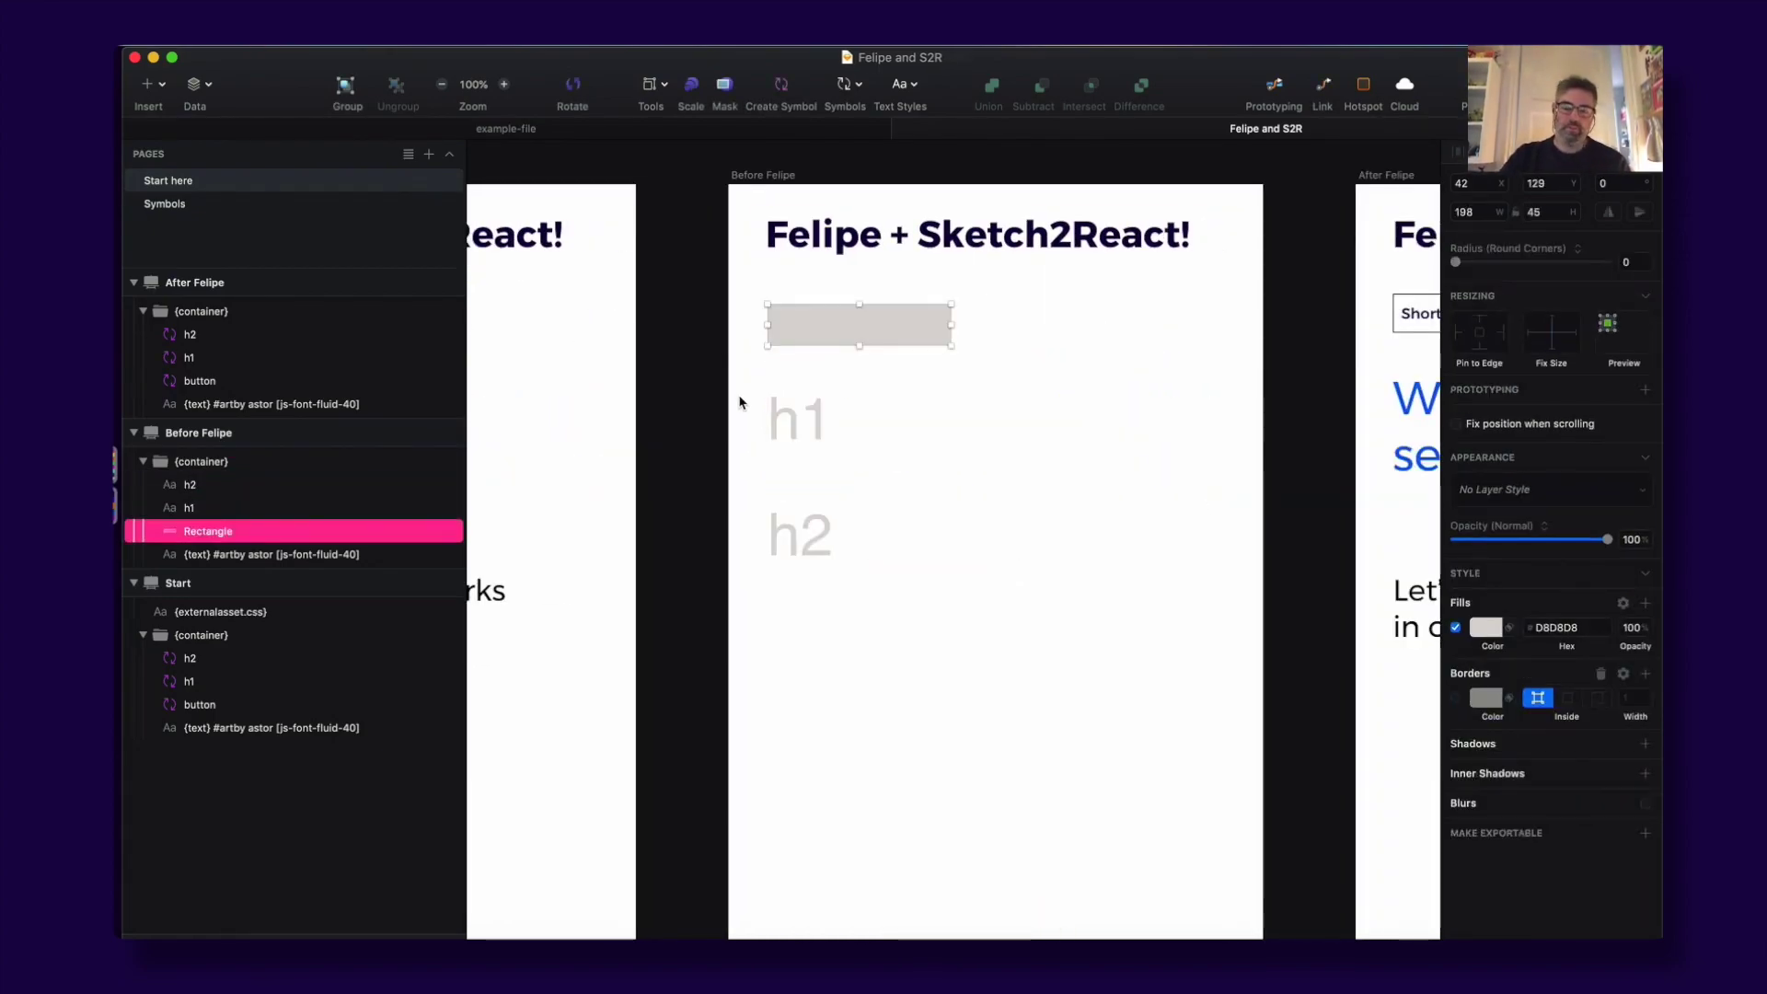
pyautogui.click(724, 387)
# Step: Switch to Chrome and look through the Felipe plugin page down to the Supported Elements section
pyautogui.press('super+Tab')
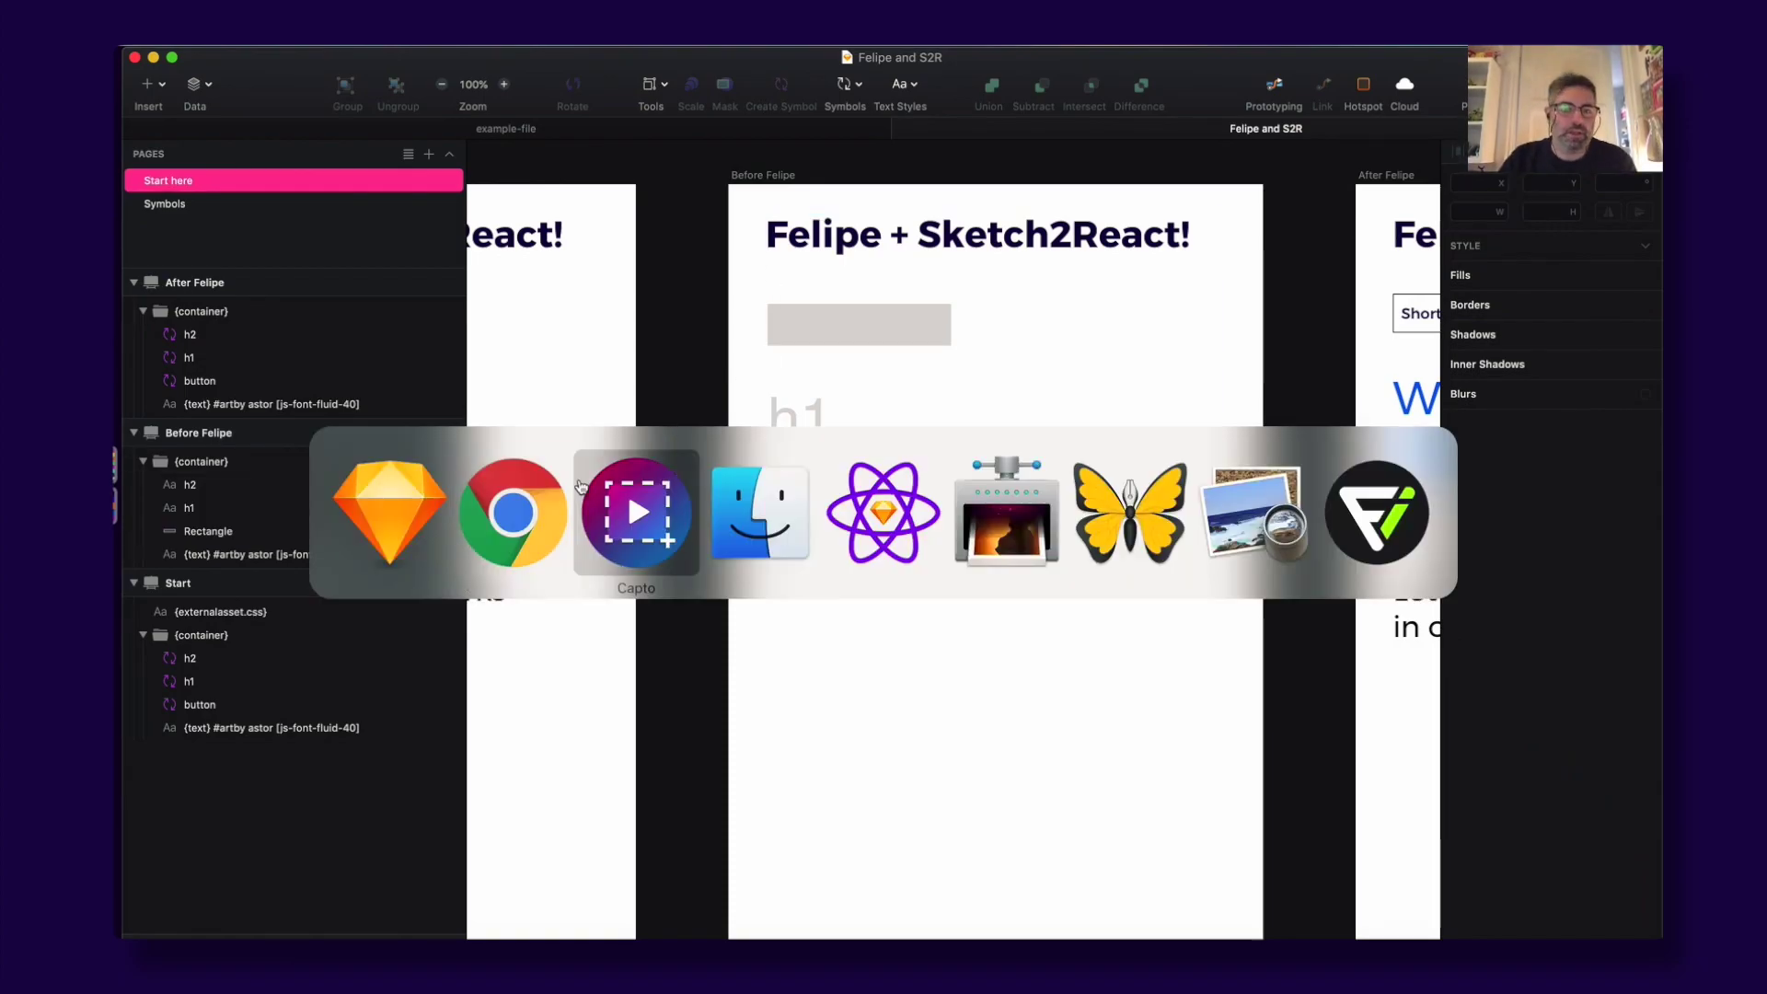
pyautogui.scroll(10, 555, 404)
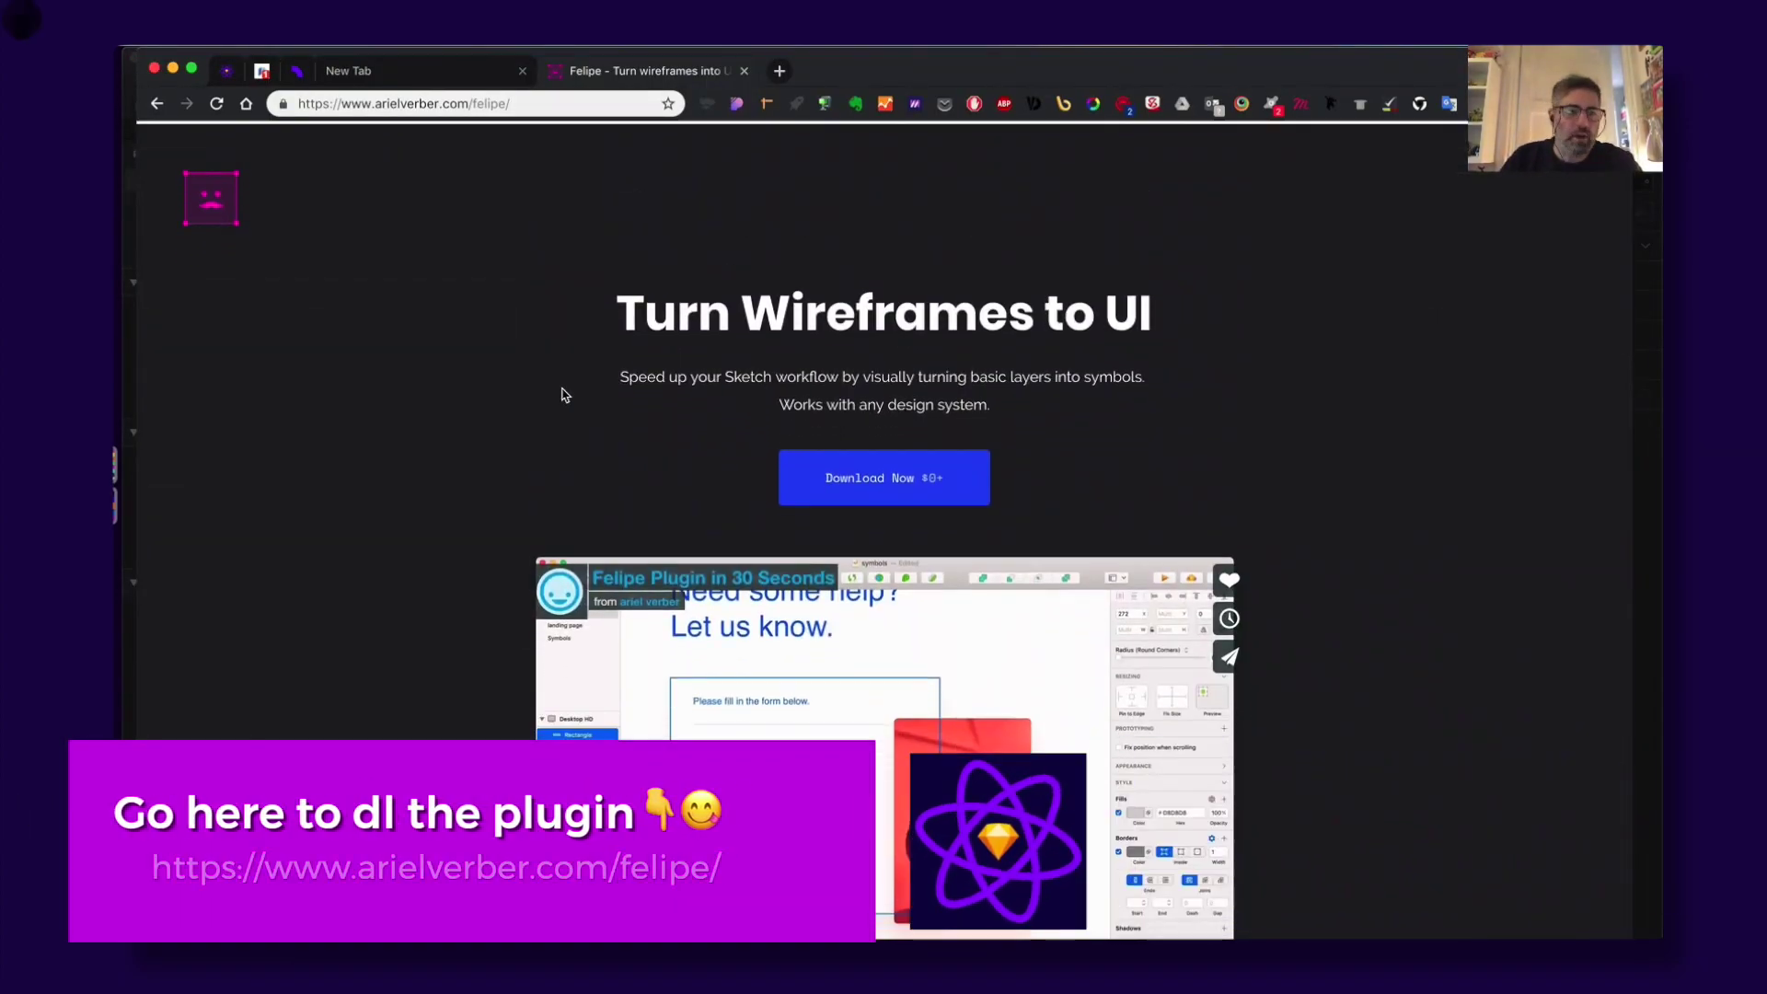
pyautogui.scroll(-10, 564, 390)
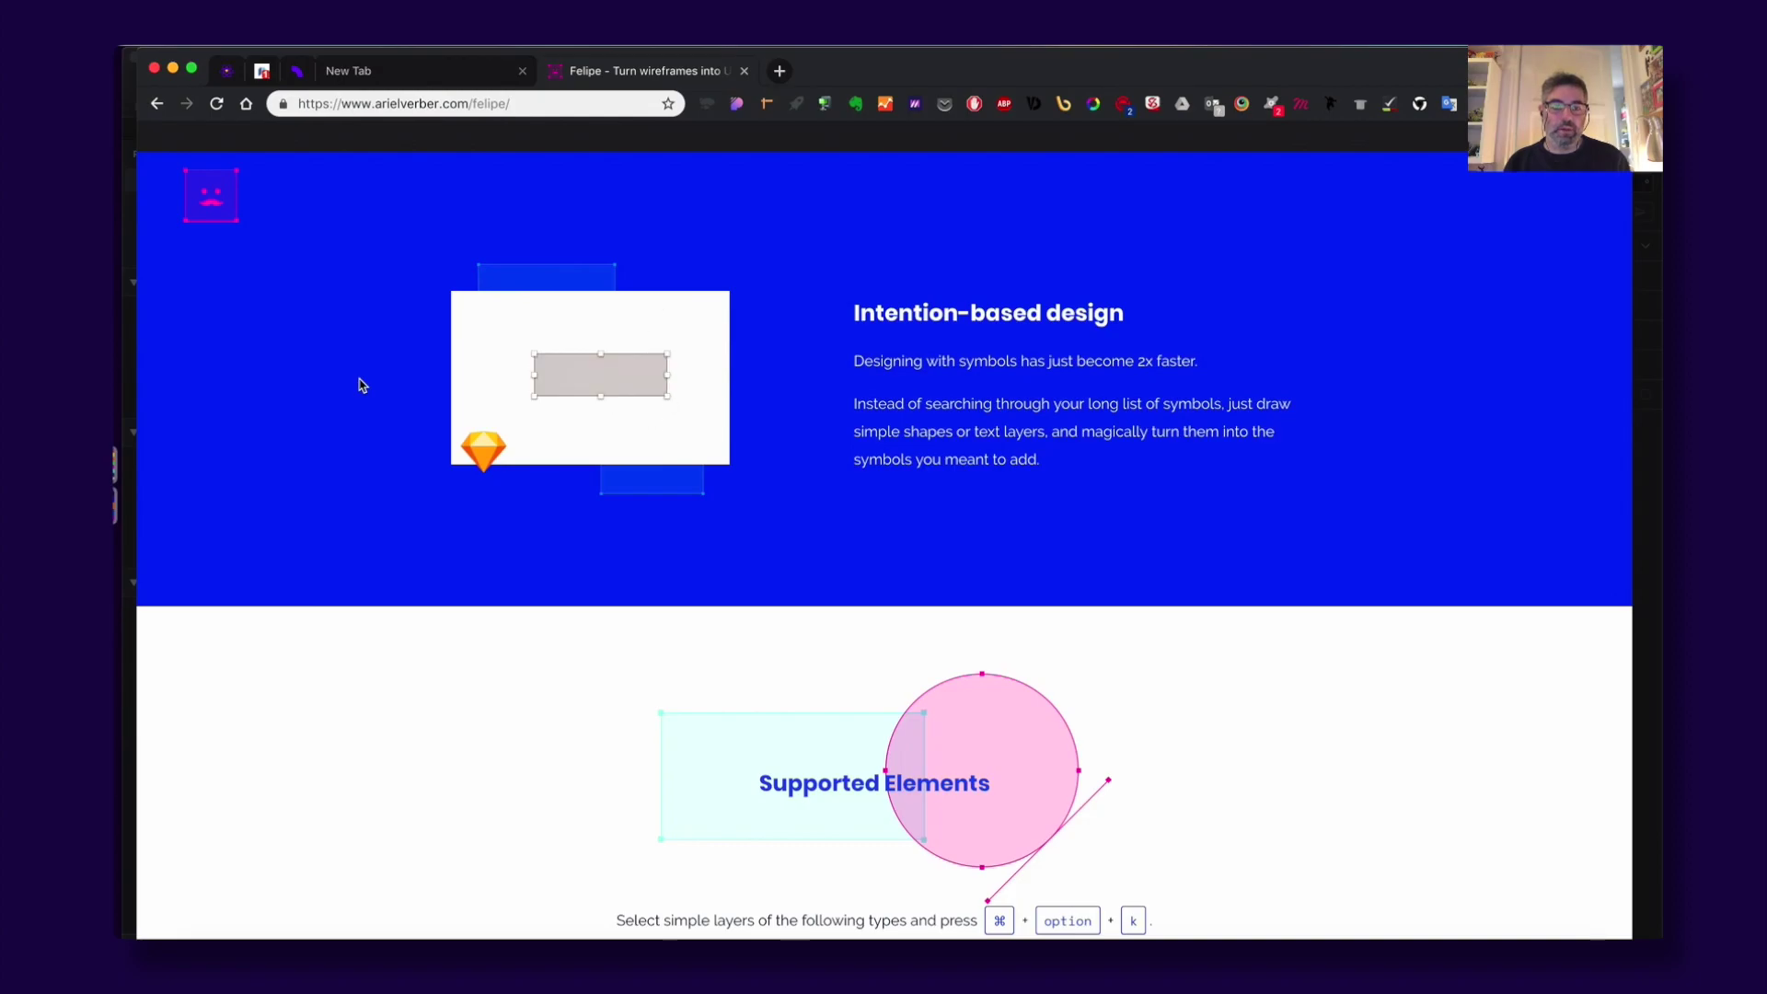
# Step: Switch to Finder and select the felipe.sketchplugin file in the felipe folder
pyautogui.press('super+Tab')
pyautogui.press('super+Tab')
pyautogui.press('super+Tab')
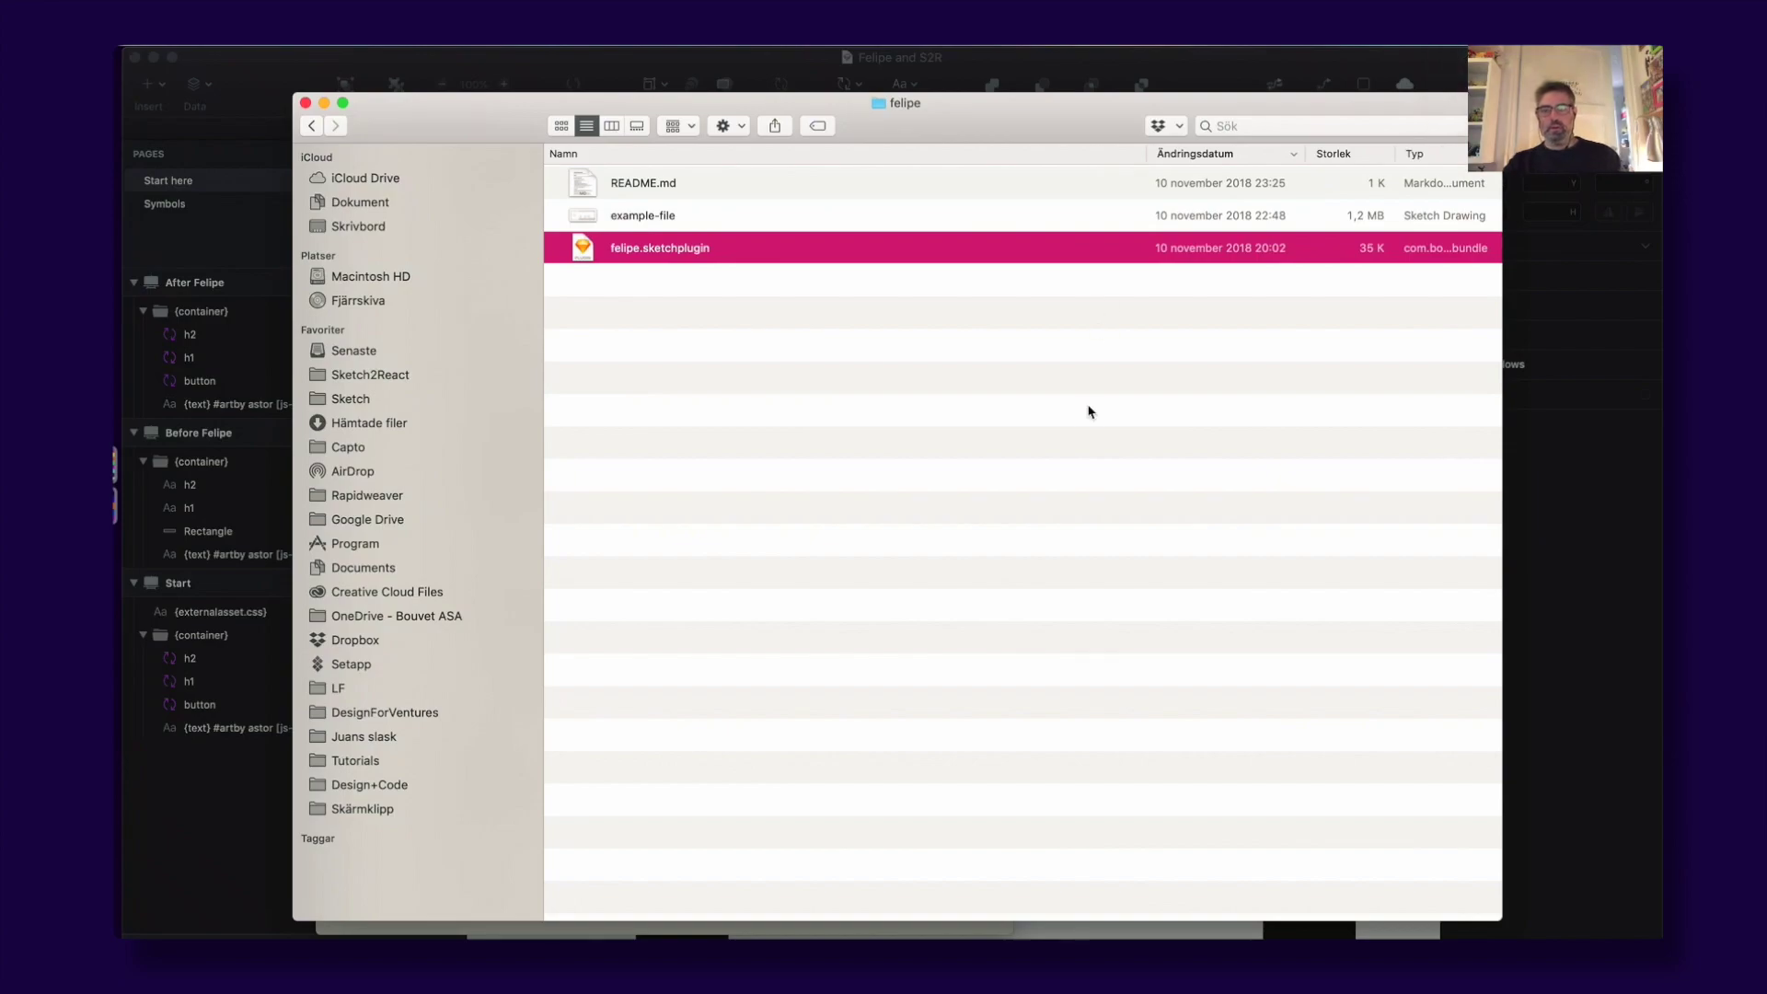
pyautogui.click(1022, 424)
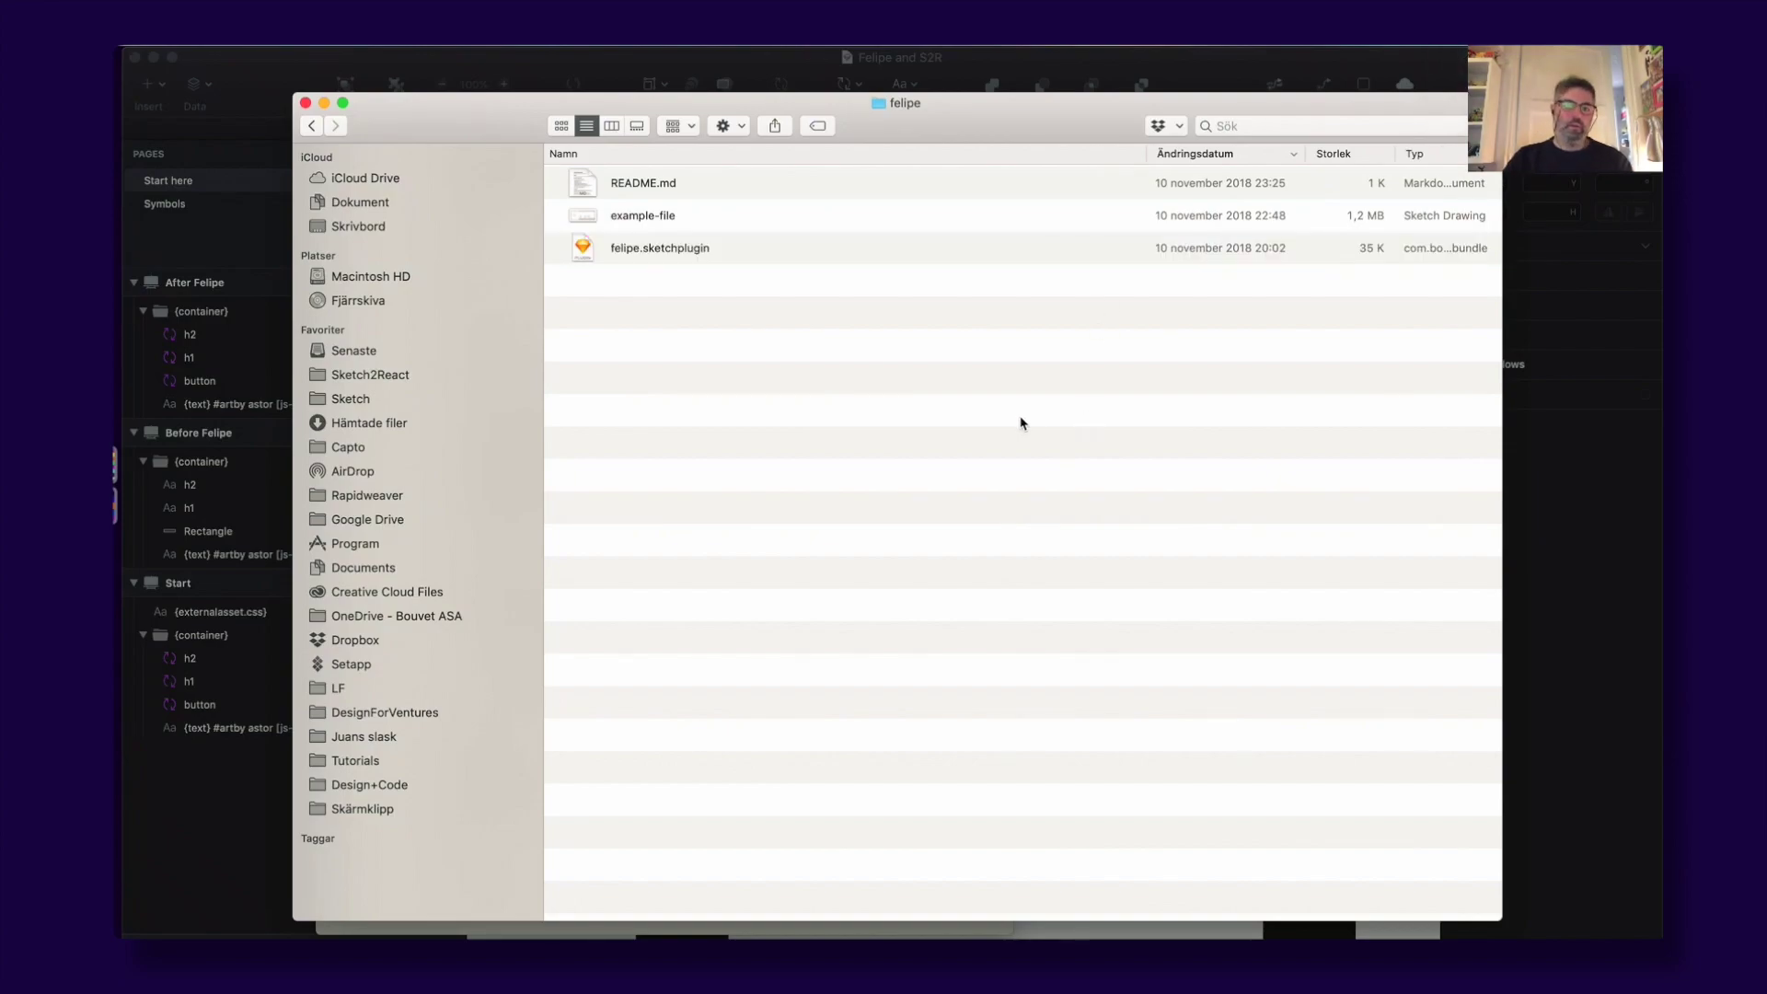
pyautogui.click(807, 246)
pyautogui.moveTo(959, 119); pyautogui.dragTo(951, 117)
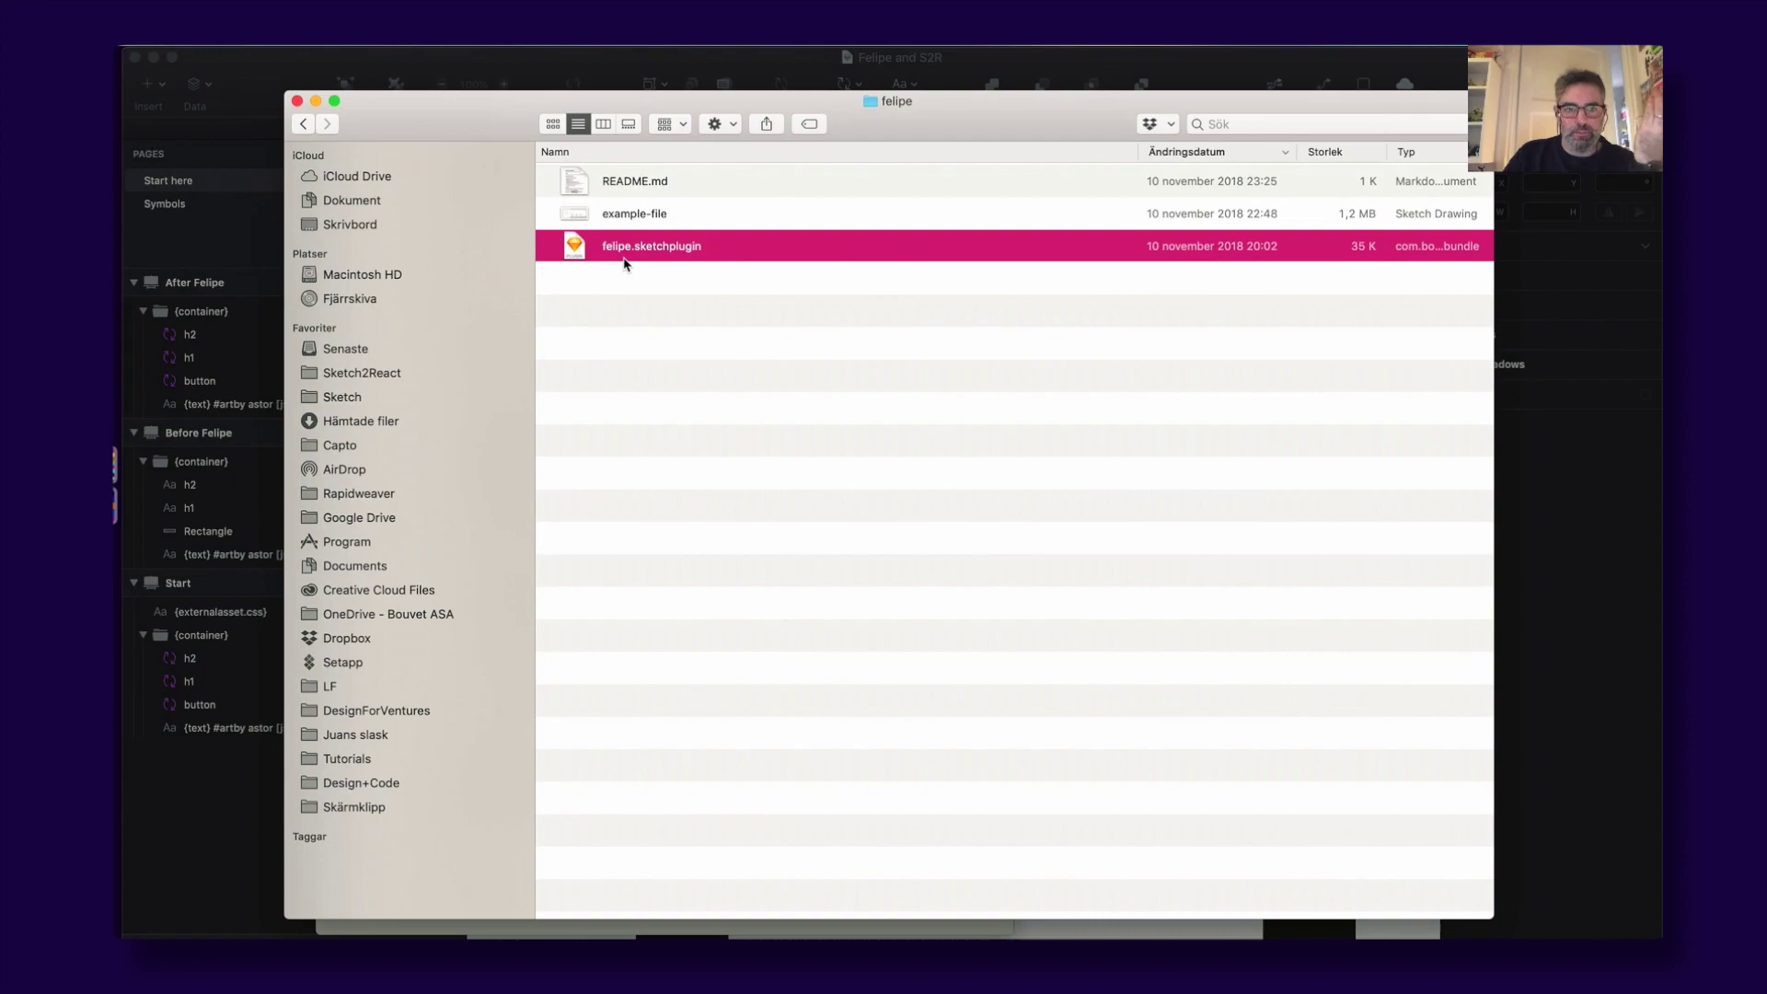
pyautogui.click(708, 355)
pyautogui.click(585, 246)
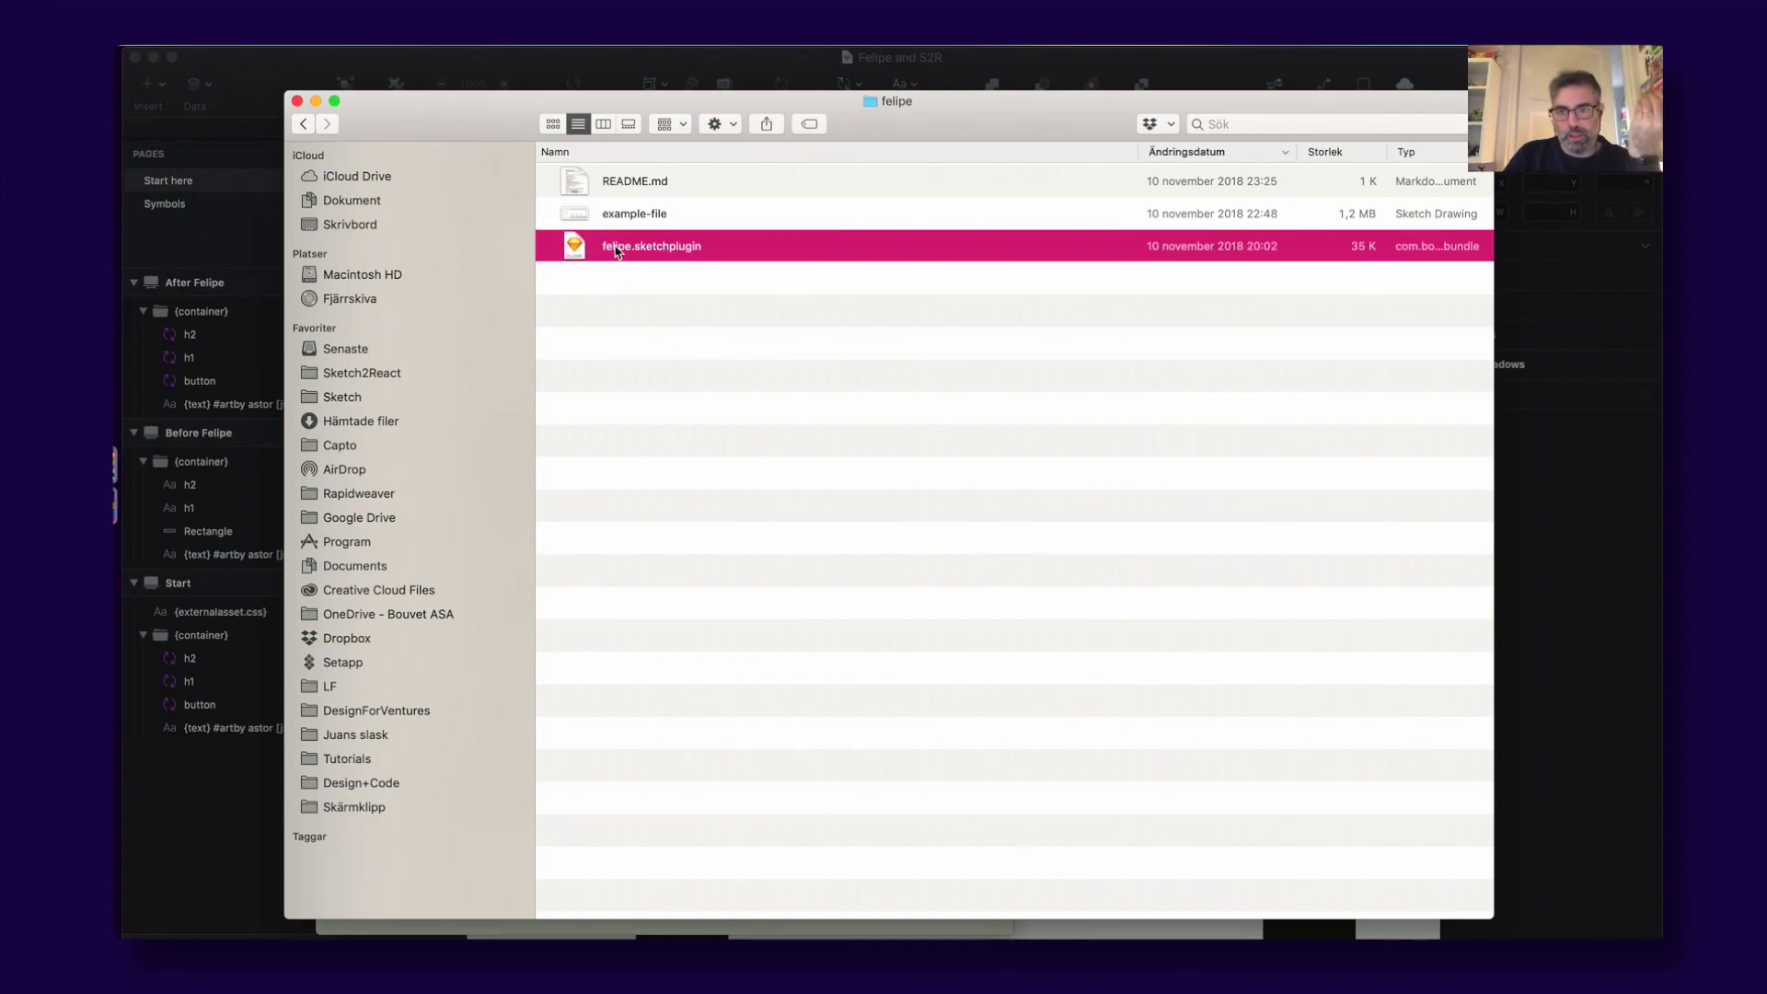
# Step: Open example-file from the felipe folder in Sketch
pyautogui.click(617, 222)
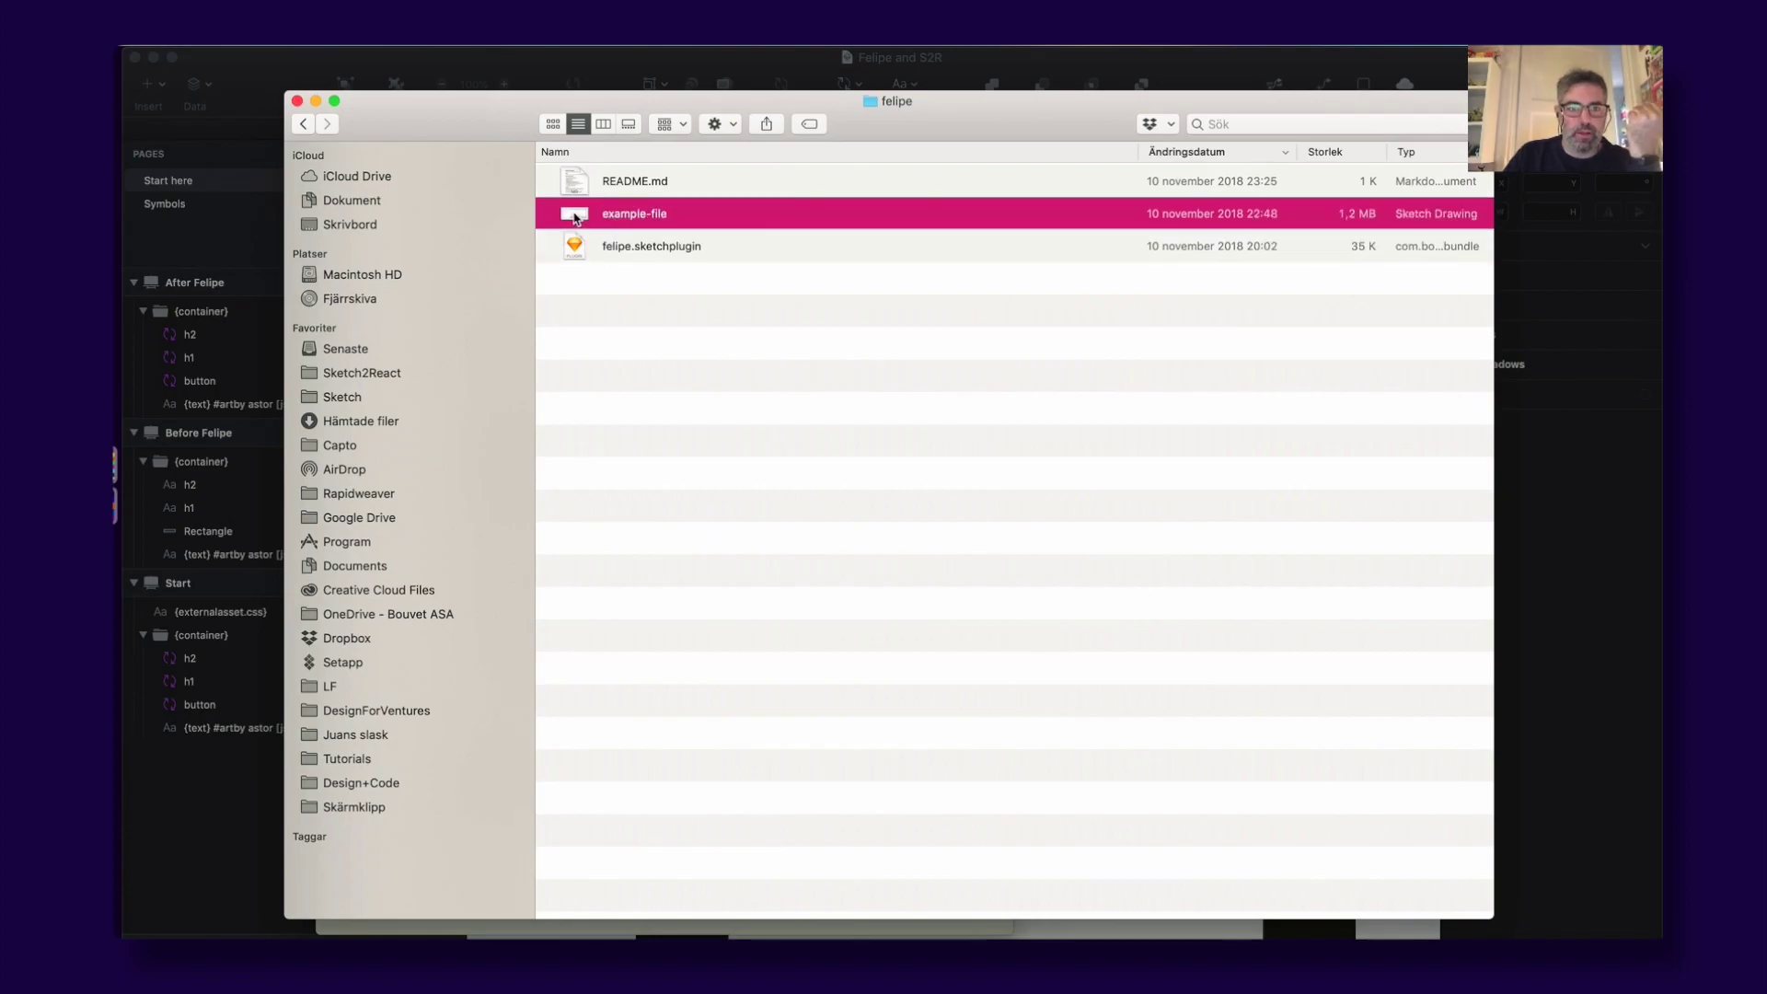
pyautogui.rightClick(572, 216)
pyautogui.moveTo(701, 239)
pyautogui.click(881, 240)
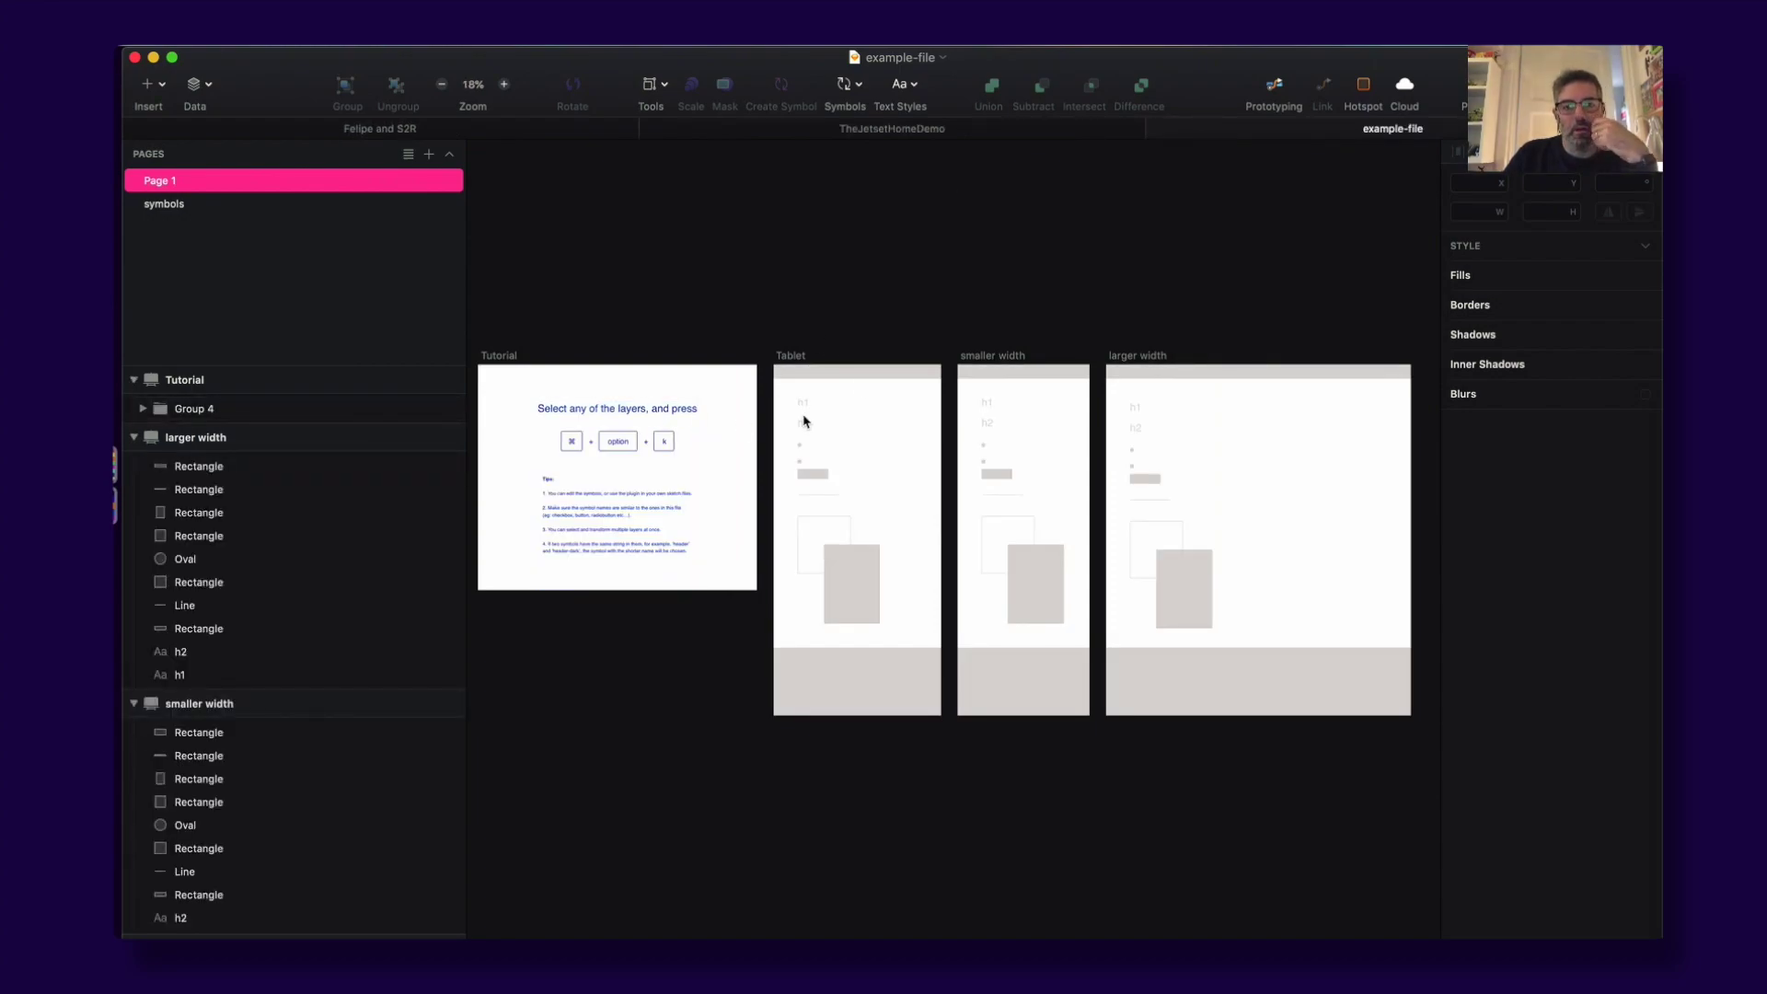
# Step: Examine the wireframe layers of the Tablet artboard and the supported transformations described in the plugin's README
pyautogui.press('z')
pyautogui.moveTo(712, 335); pyautogui.dragTo(1069, 602)
pyautogui.moveTo(662, 322); pyautogui.dragTo(1194, 623)
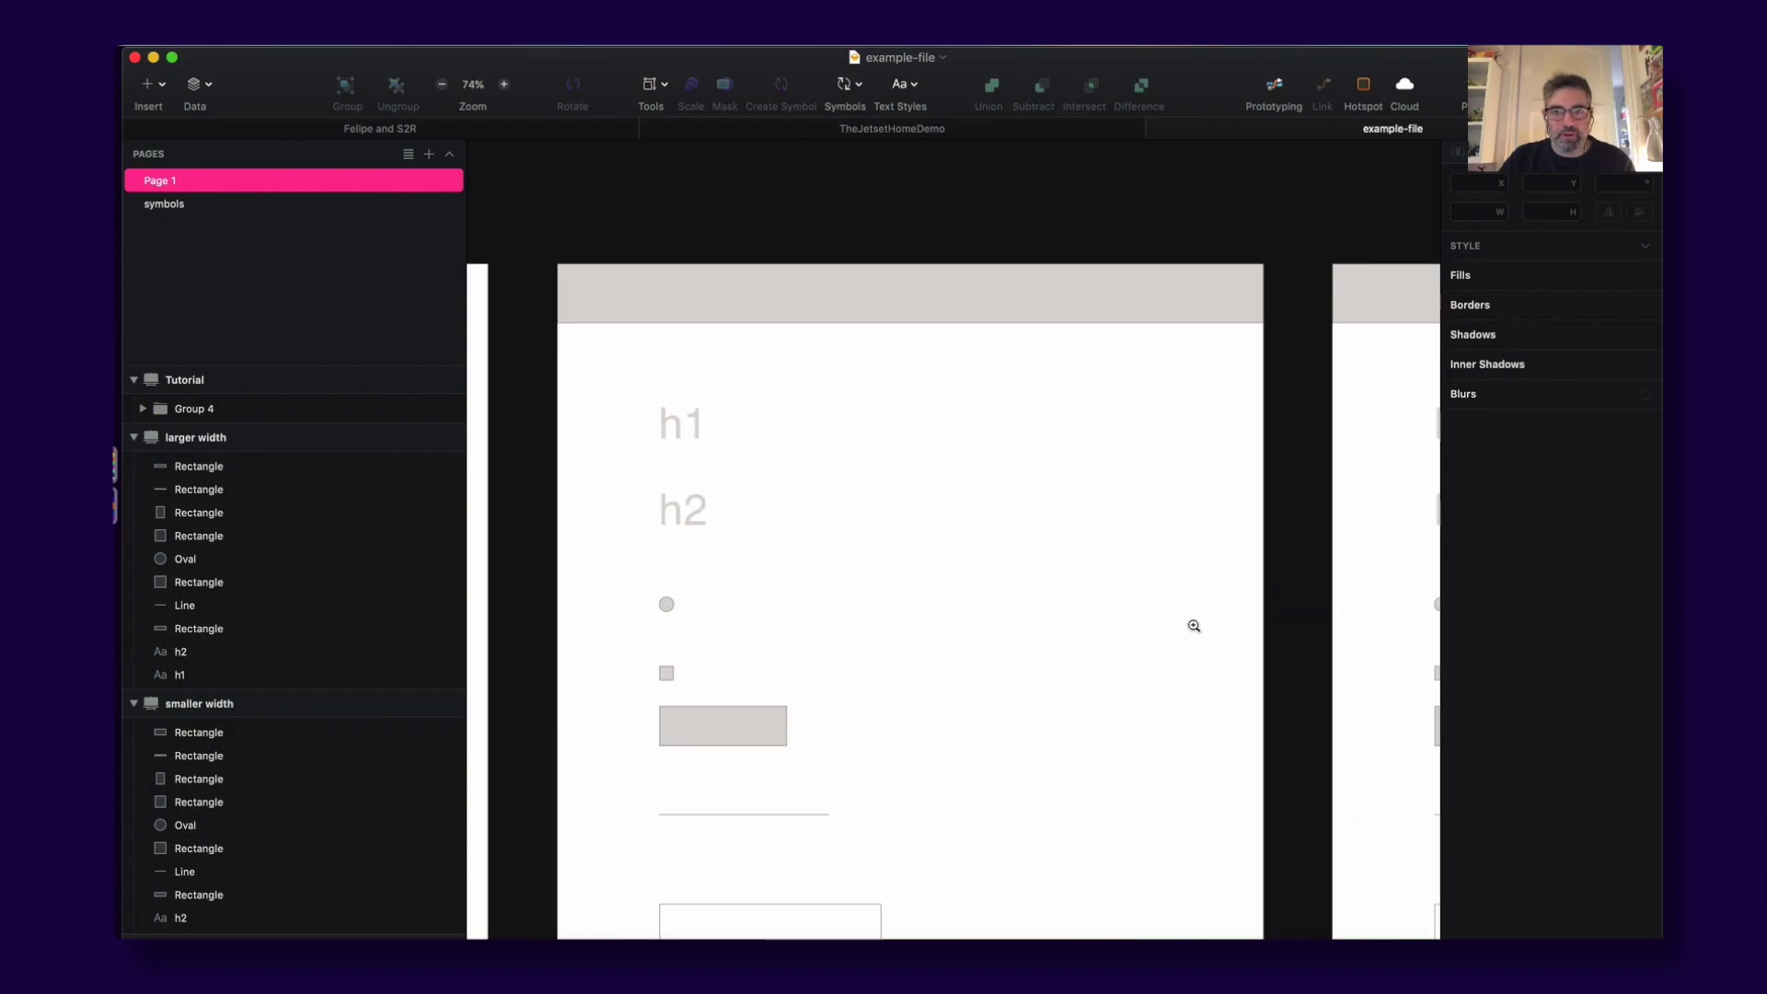
pyautogui.click(757, 312)
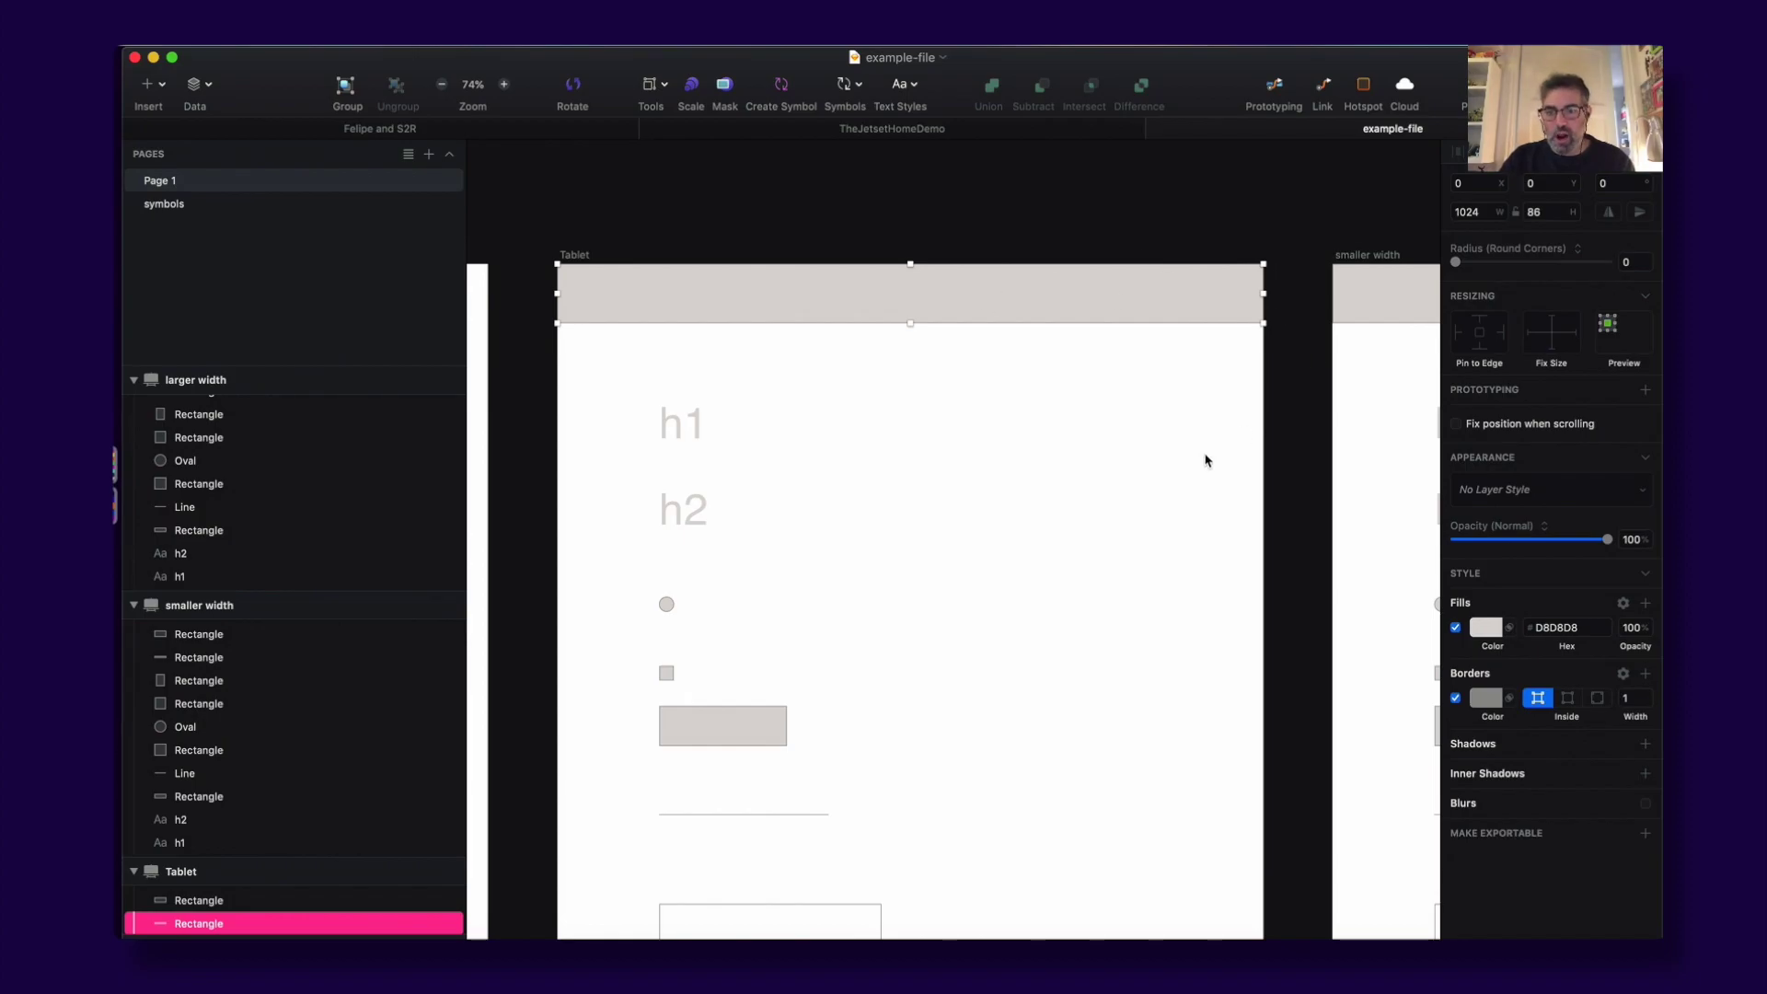
pyautogui.press('super+Tab')
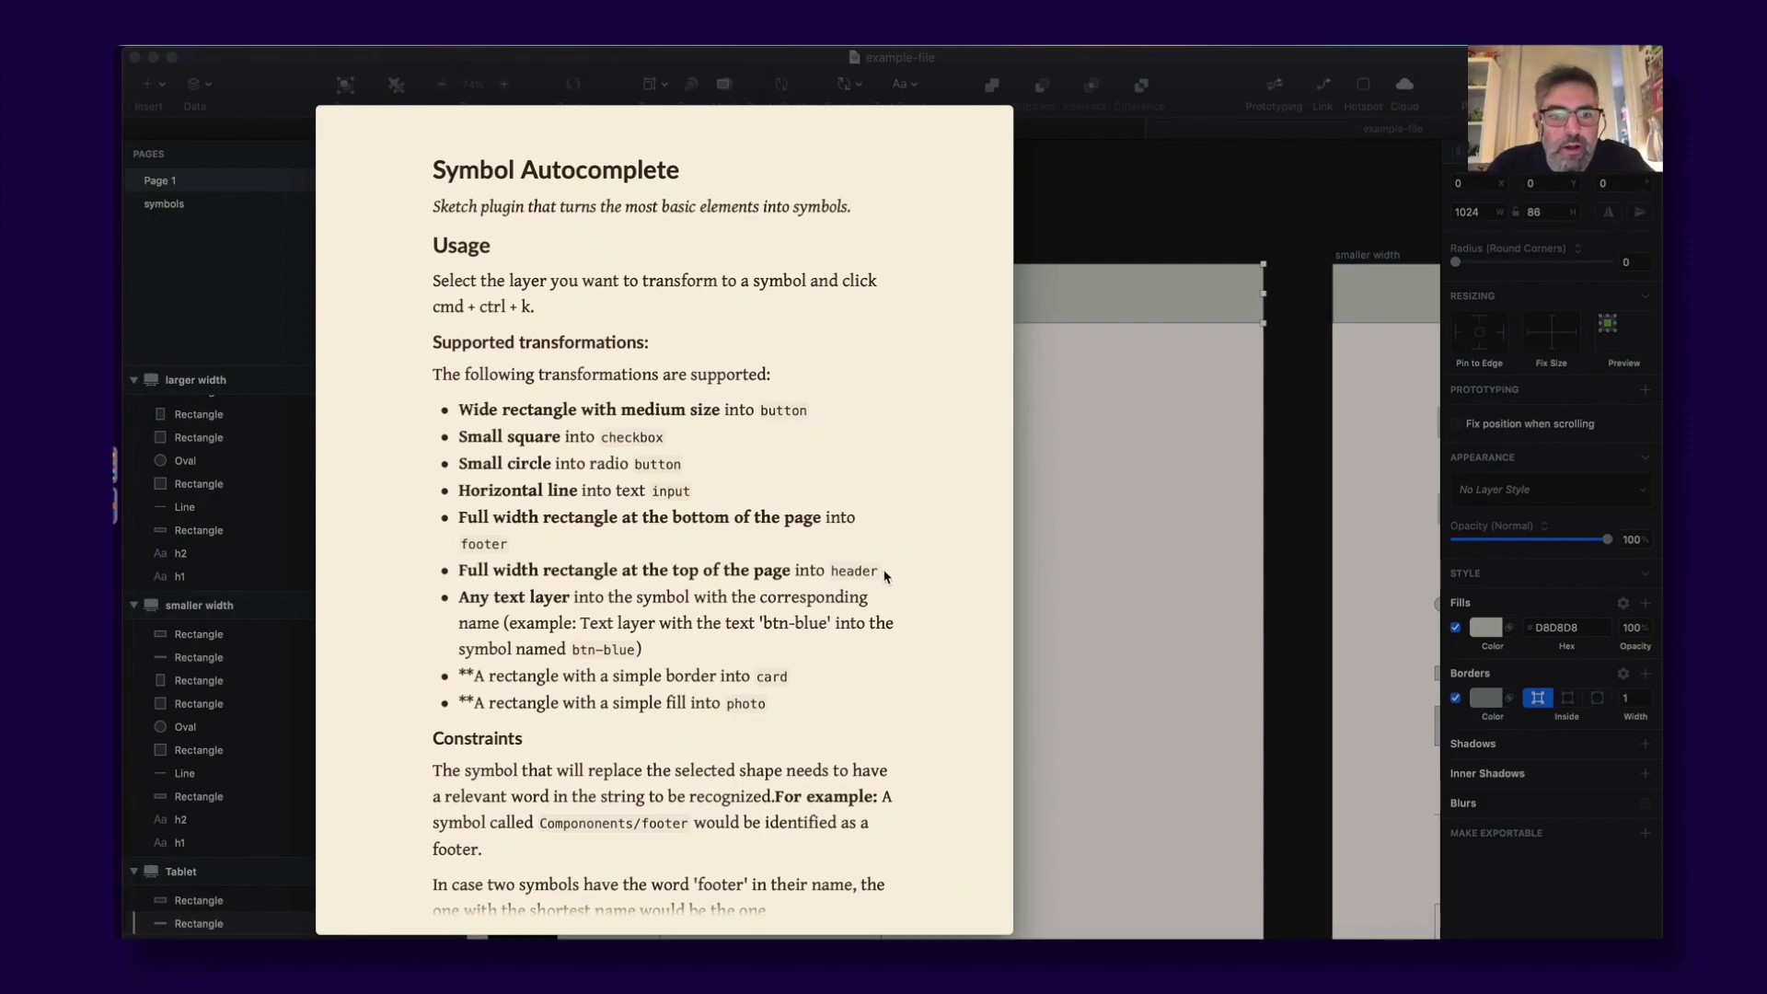
pyautogui.click(1098, 451)
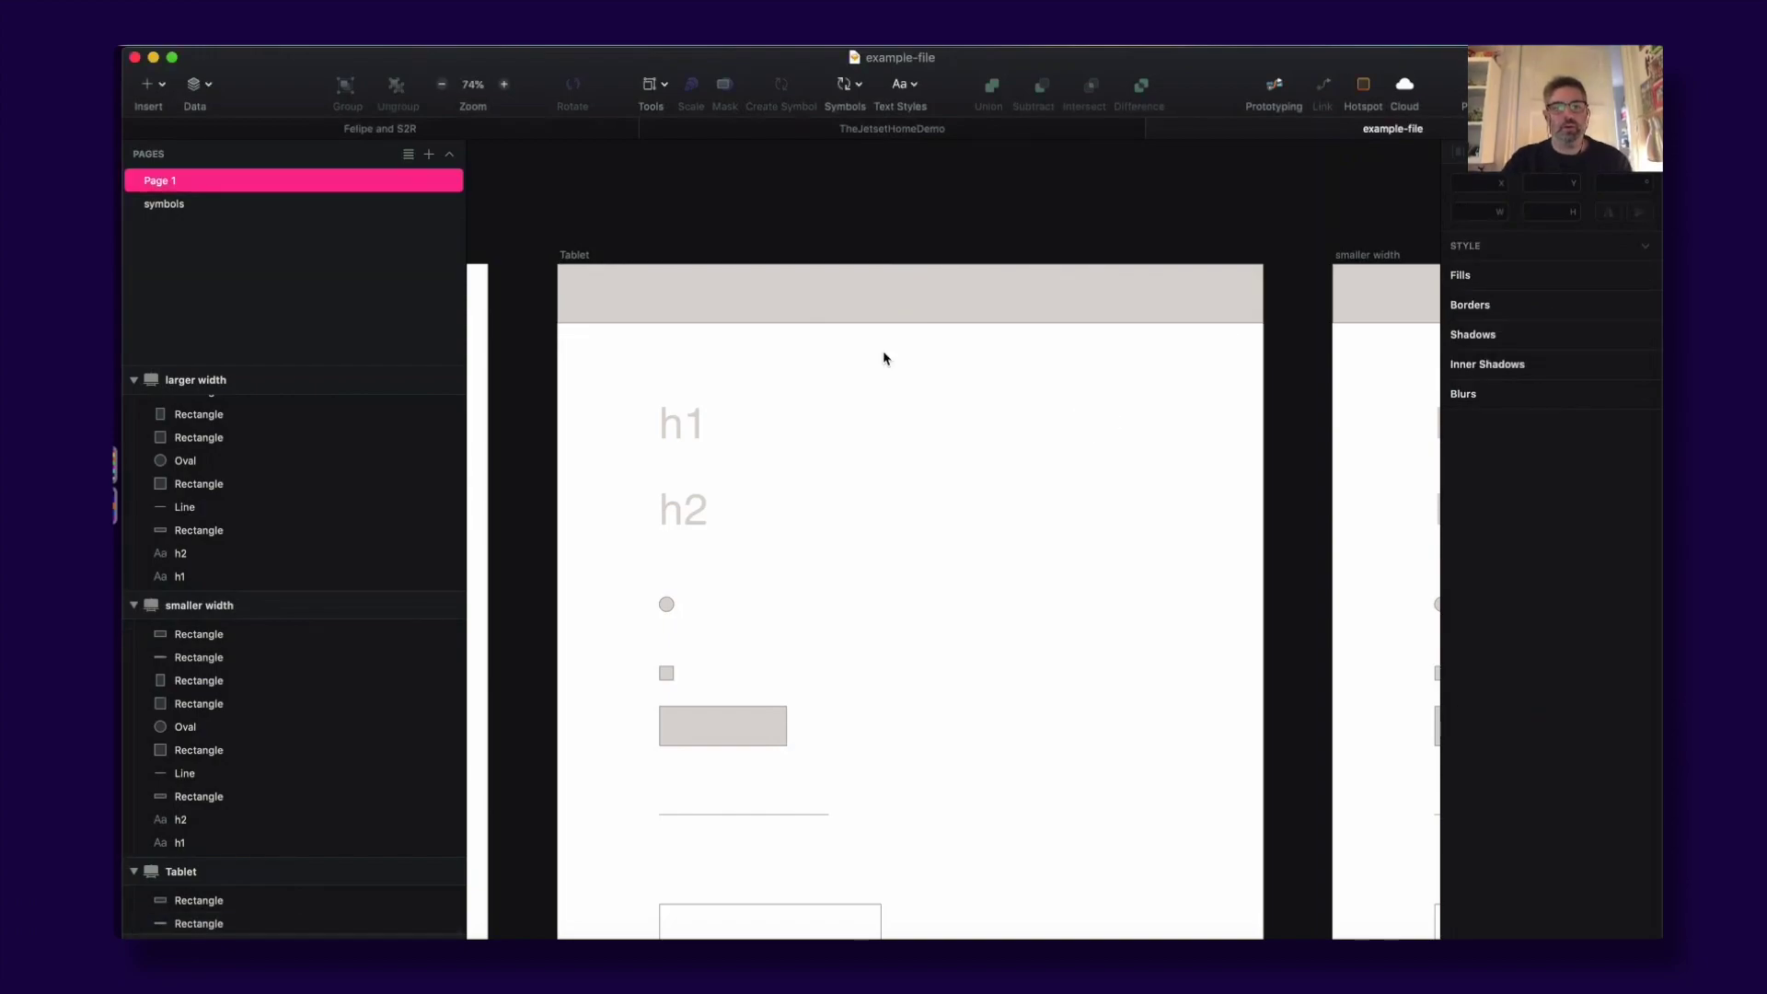
# Step: Try the Felipe command Wireframes to UI on the full-width rectangle heading the Tablet artboard, and undo the replacement
pyautogui.click(709, 309)
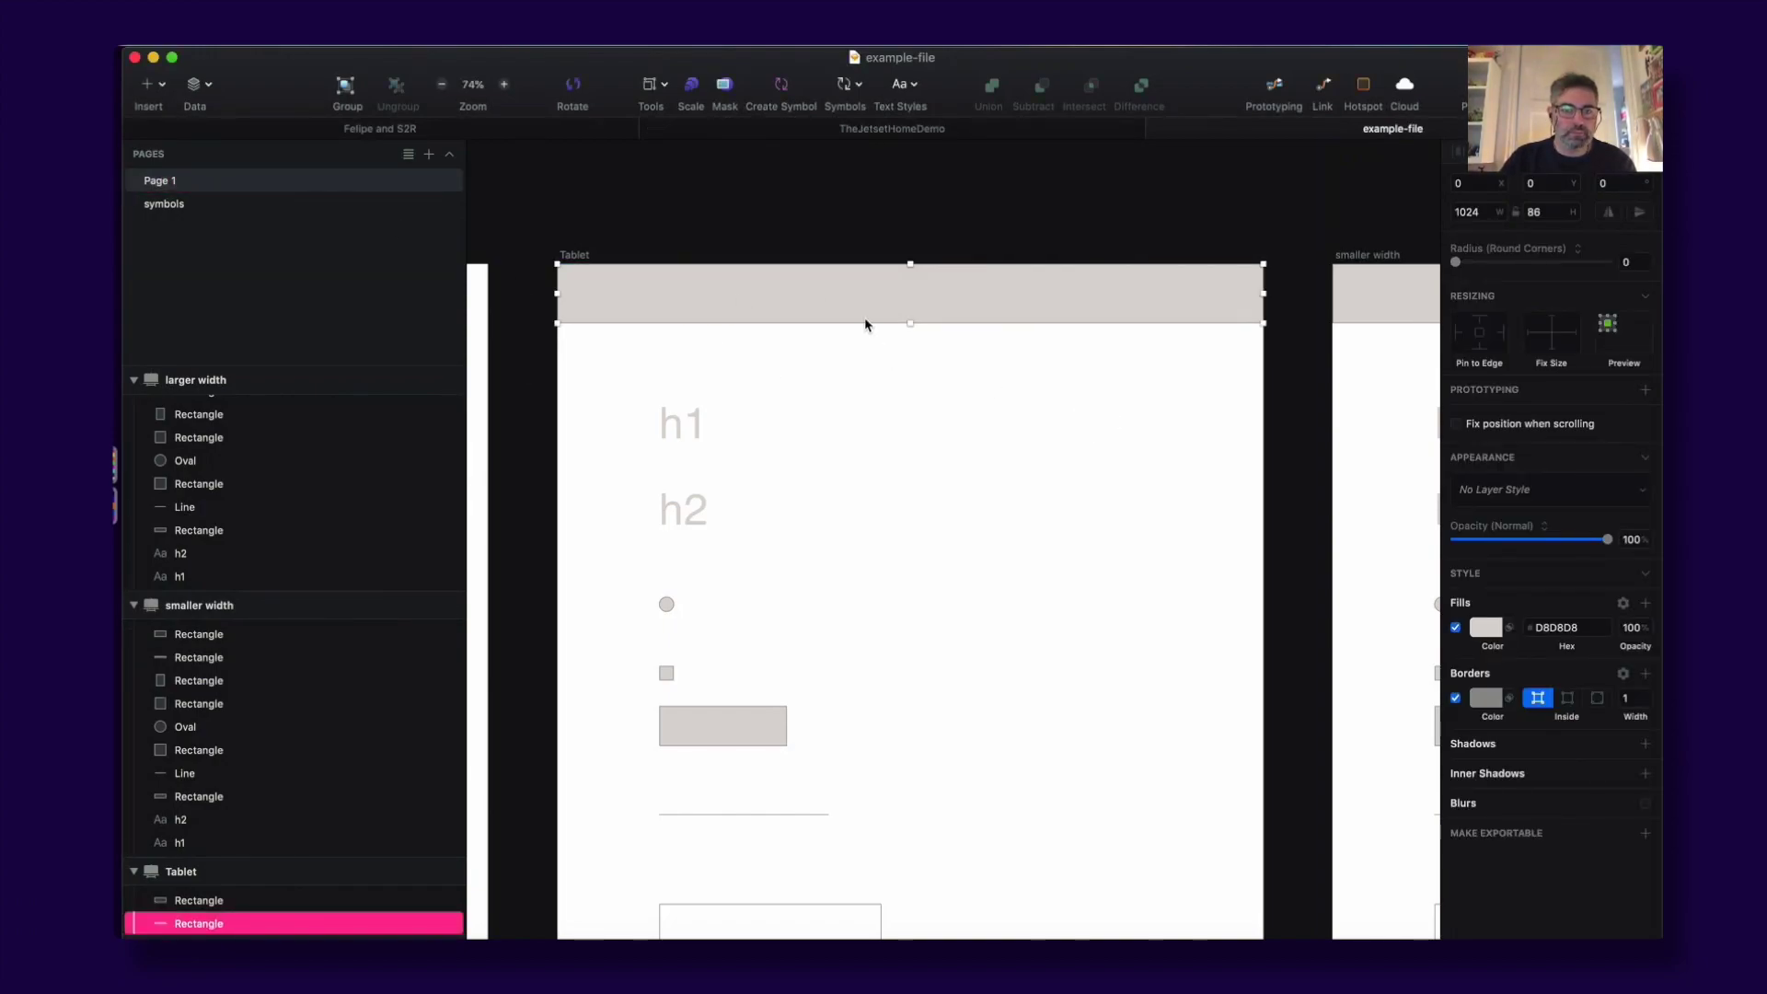
pyautogui.click(615, 45)
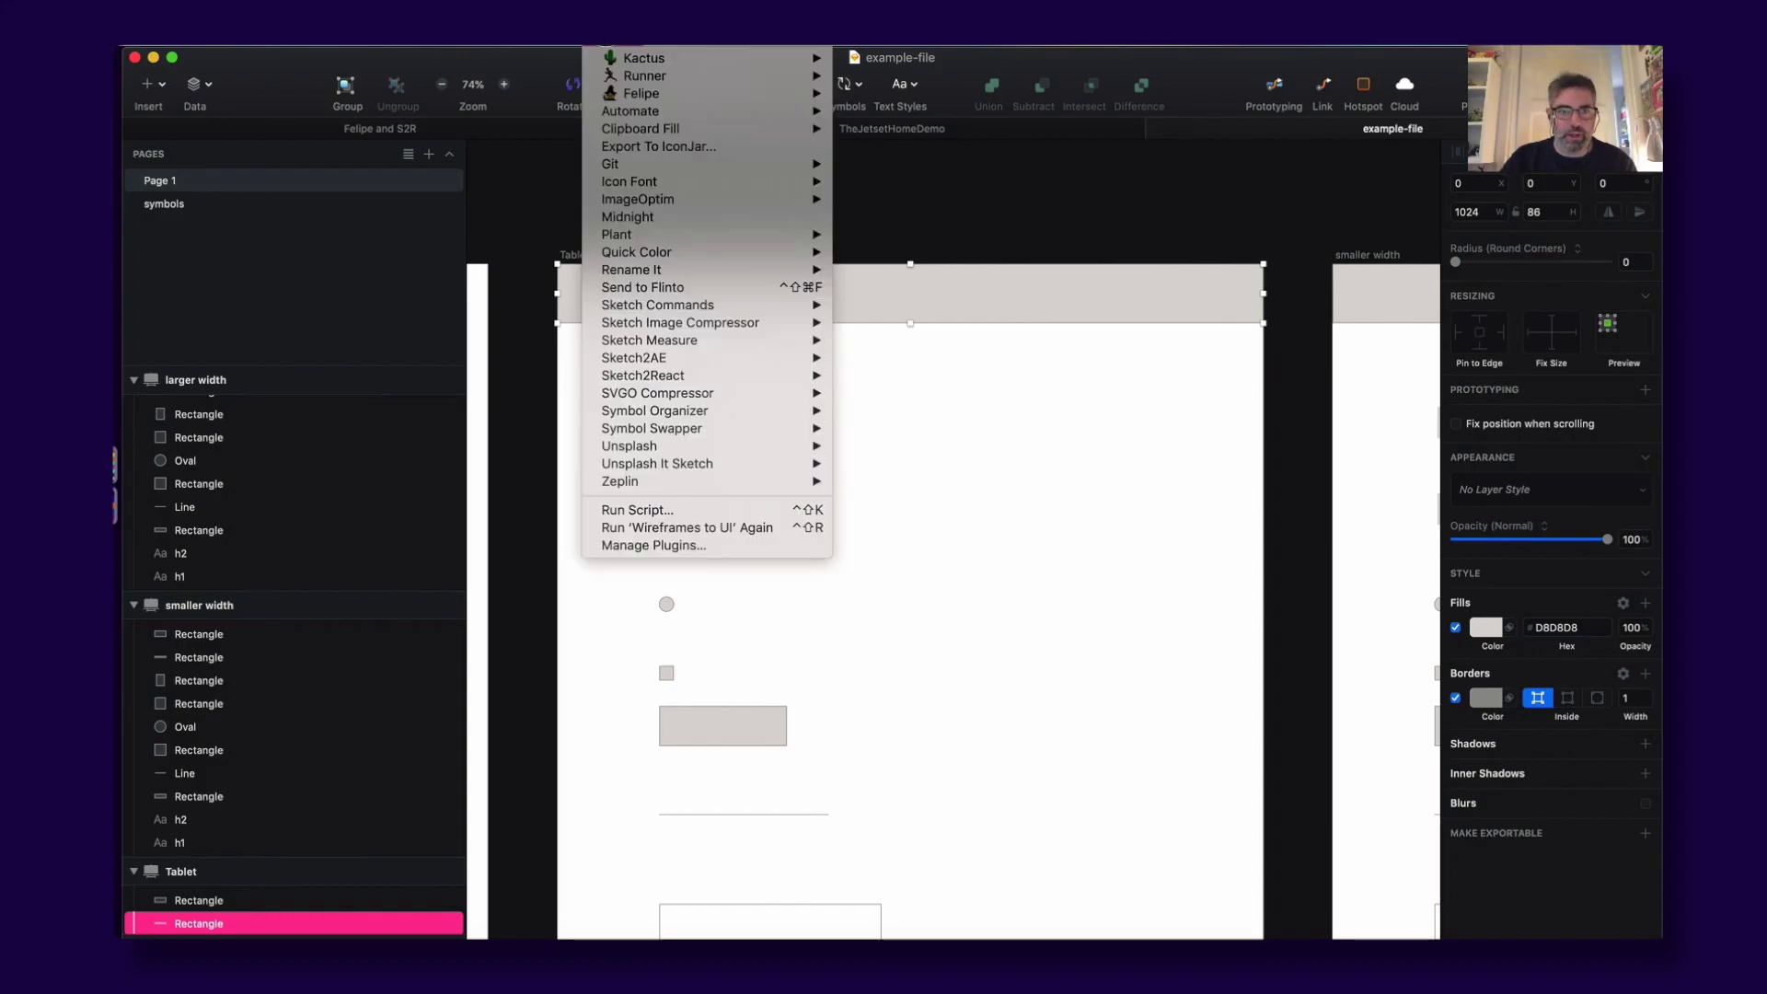
pyautogui.moveTo(632, 97)
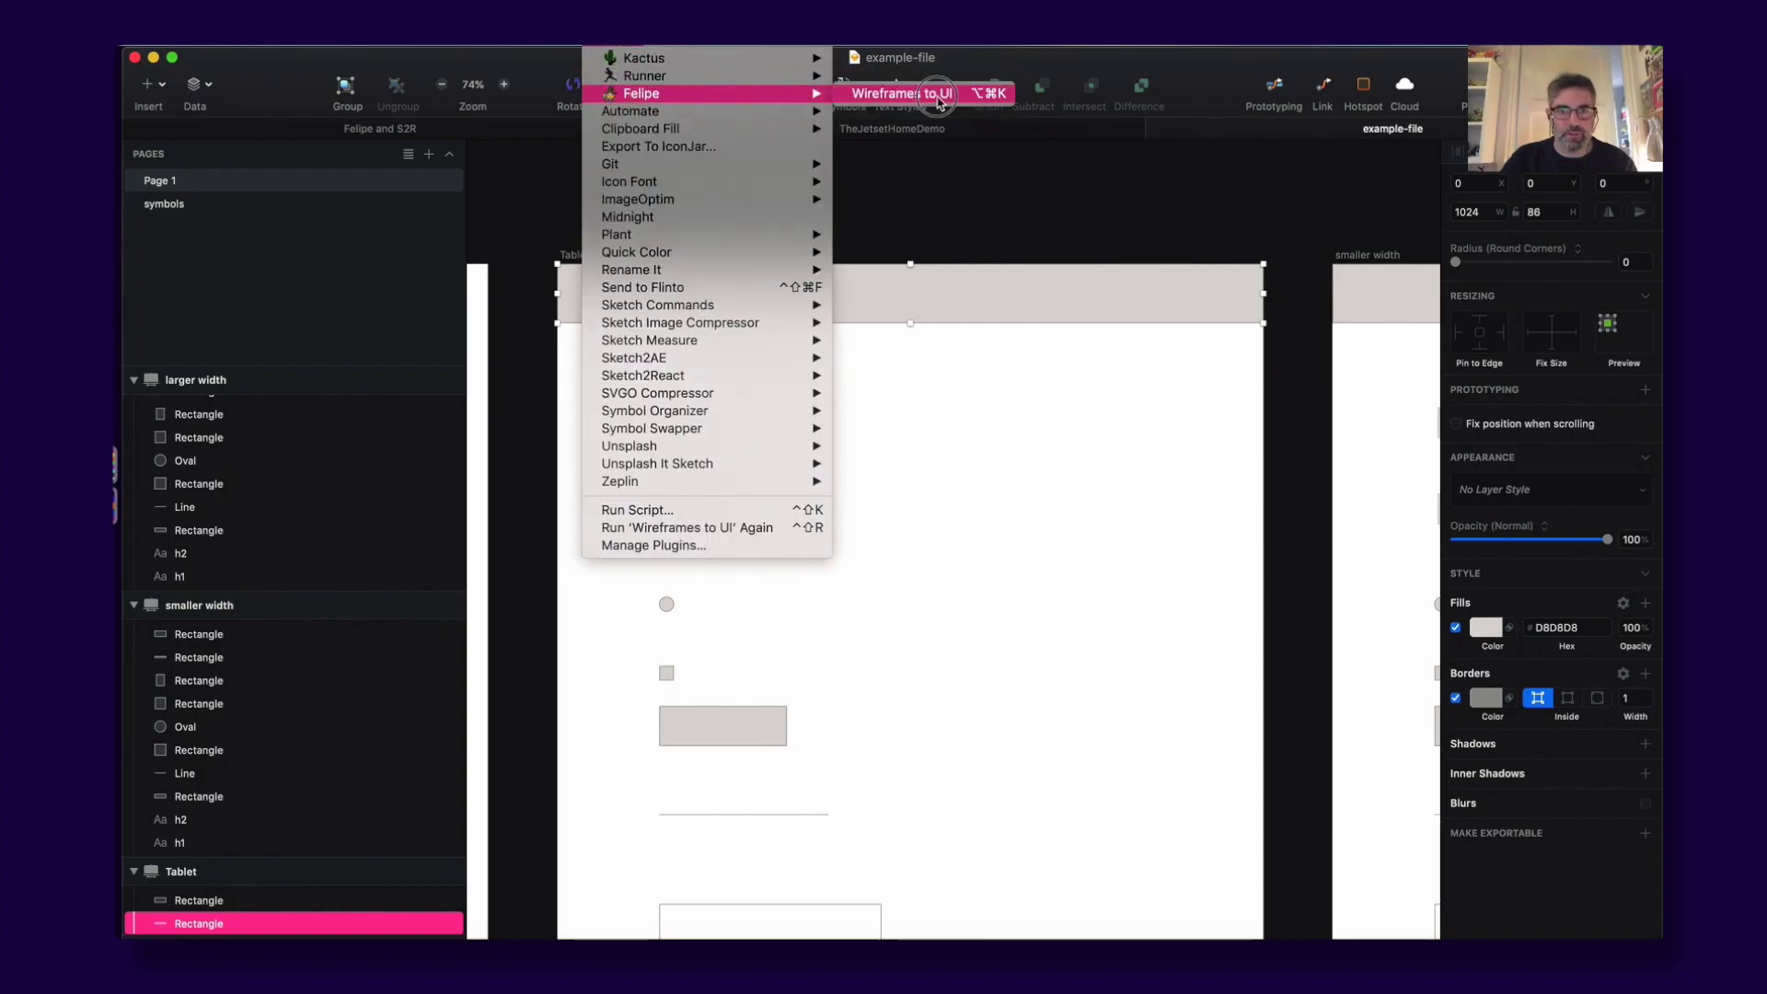
pyautogui.click(908, 94)
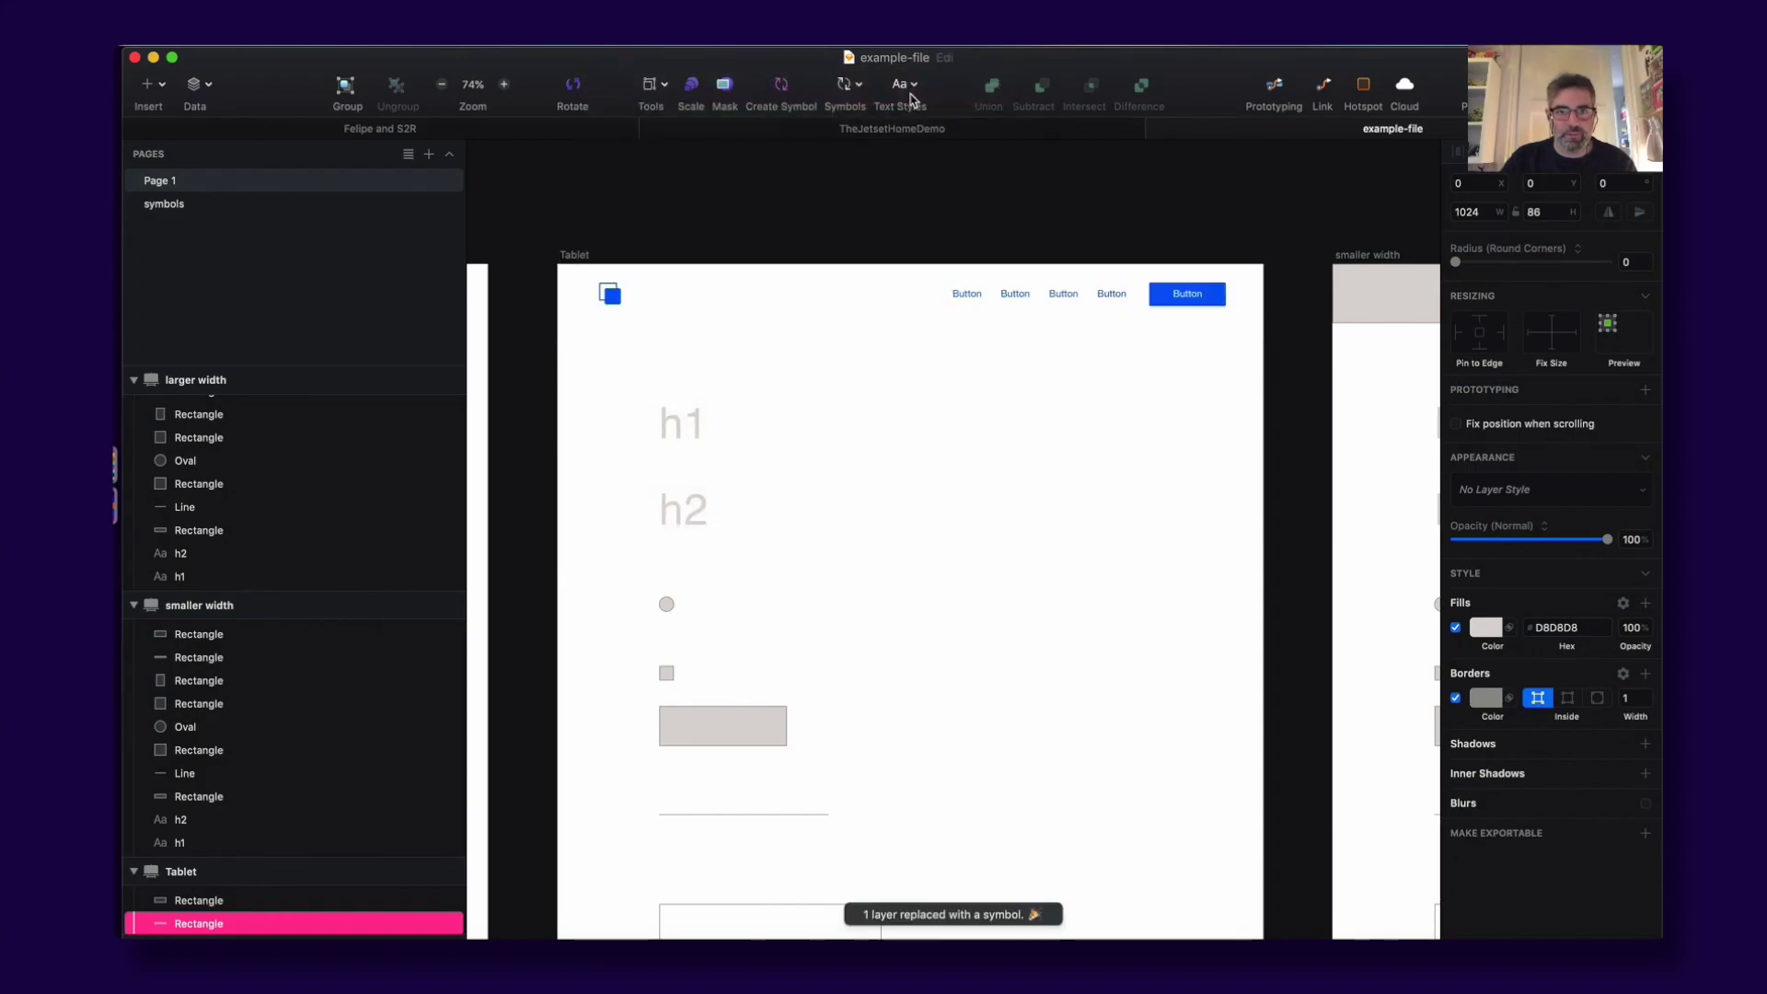
pyautogui.click(1064, 308)
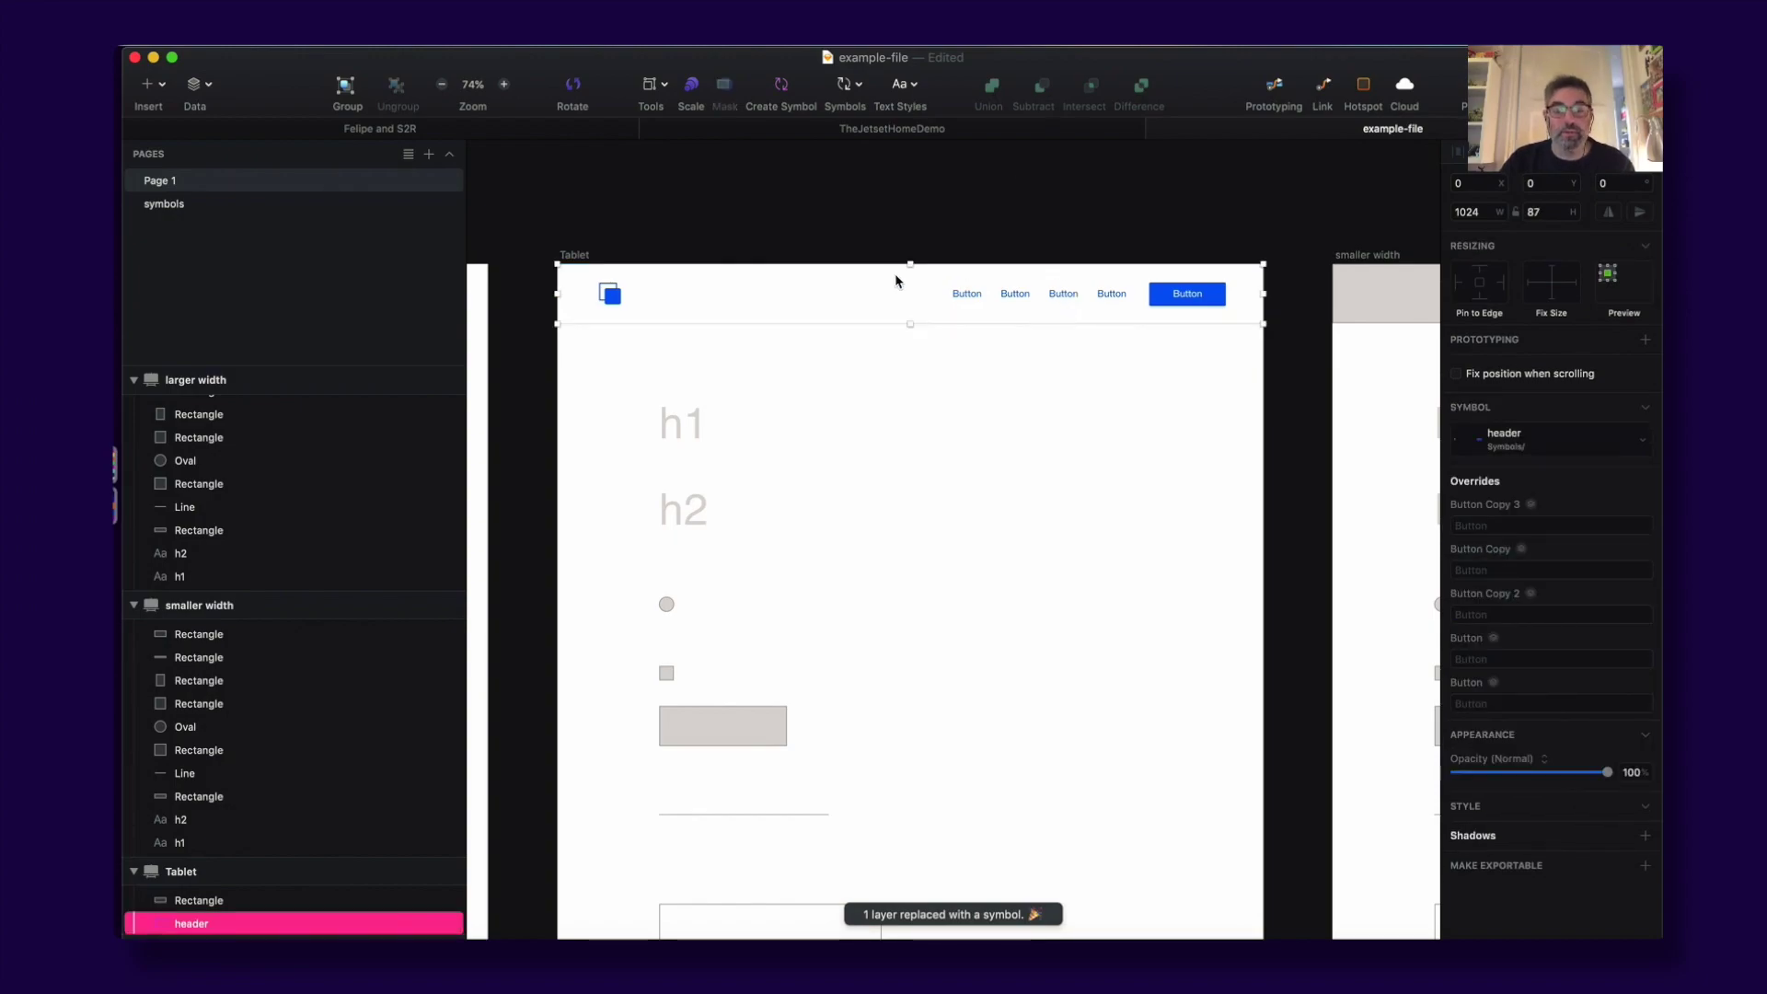
pyautogui.press('super+z')
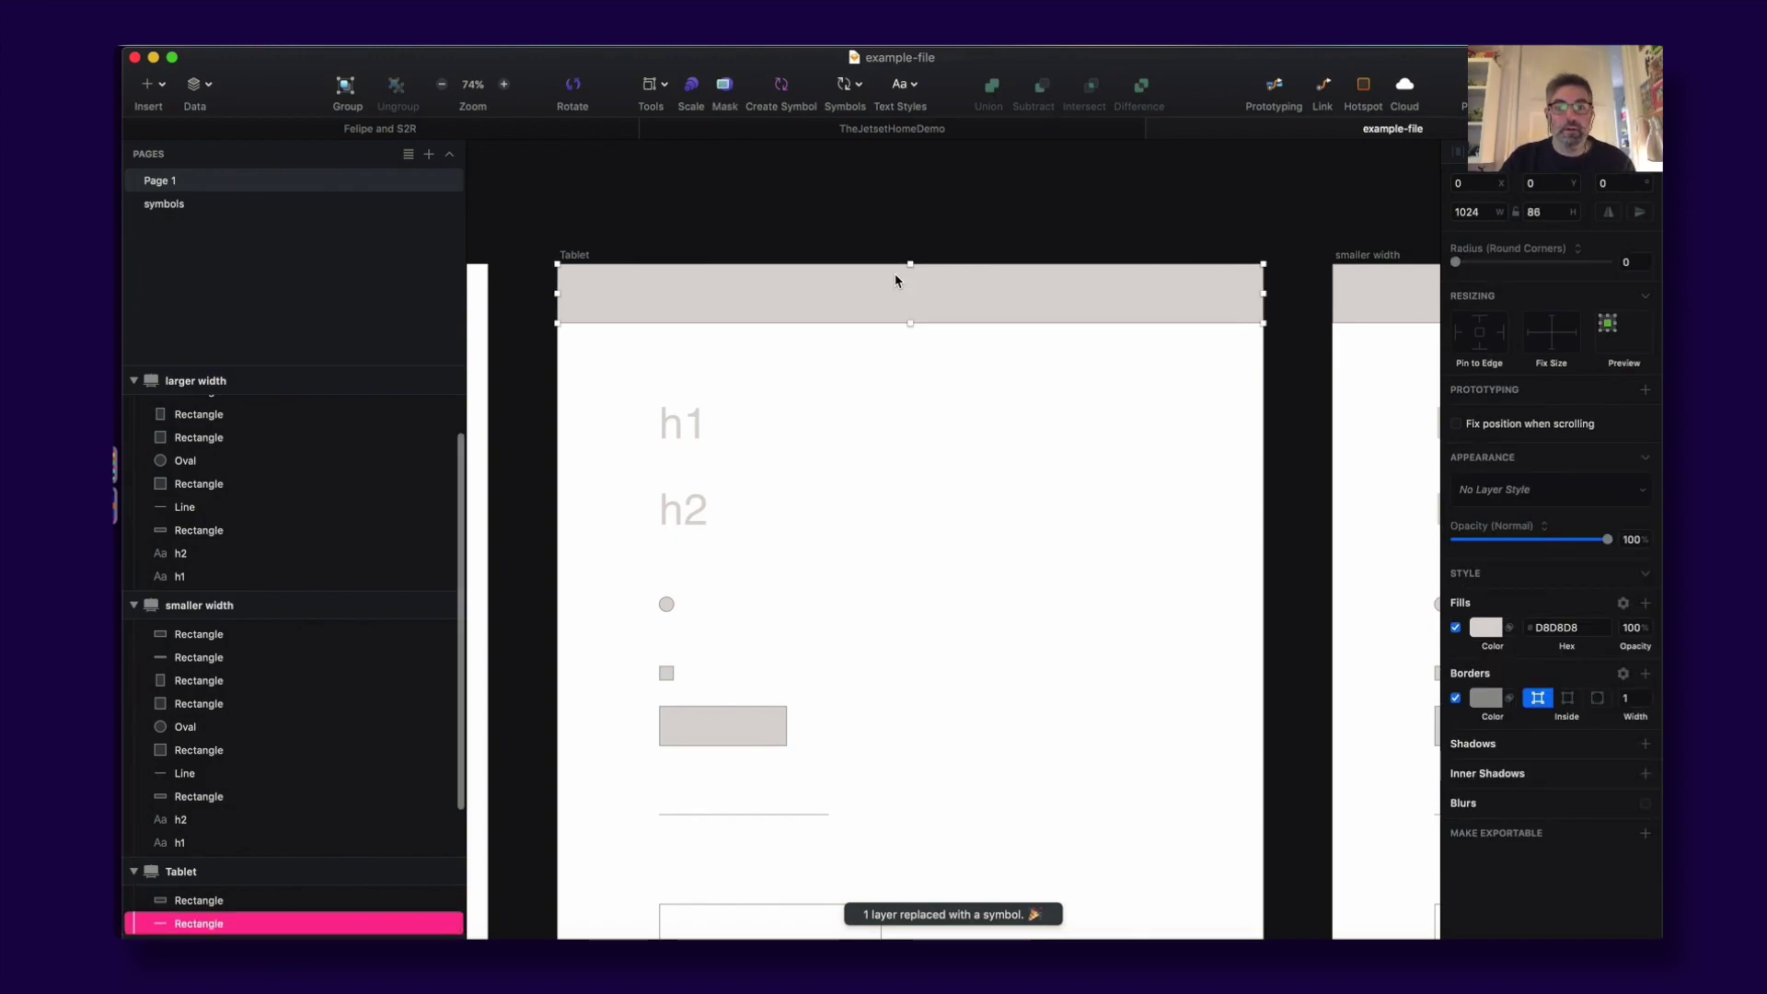
# Step: Look up the shortcut of the Felipe plugin's Wireframes to UI command with the Tablet artboard's h1 text selected
pyautogui.click(681, 425)
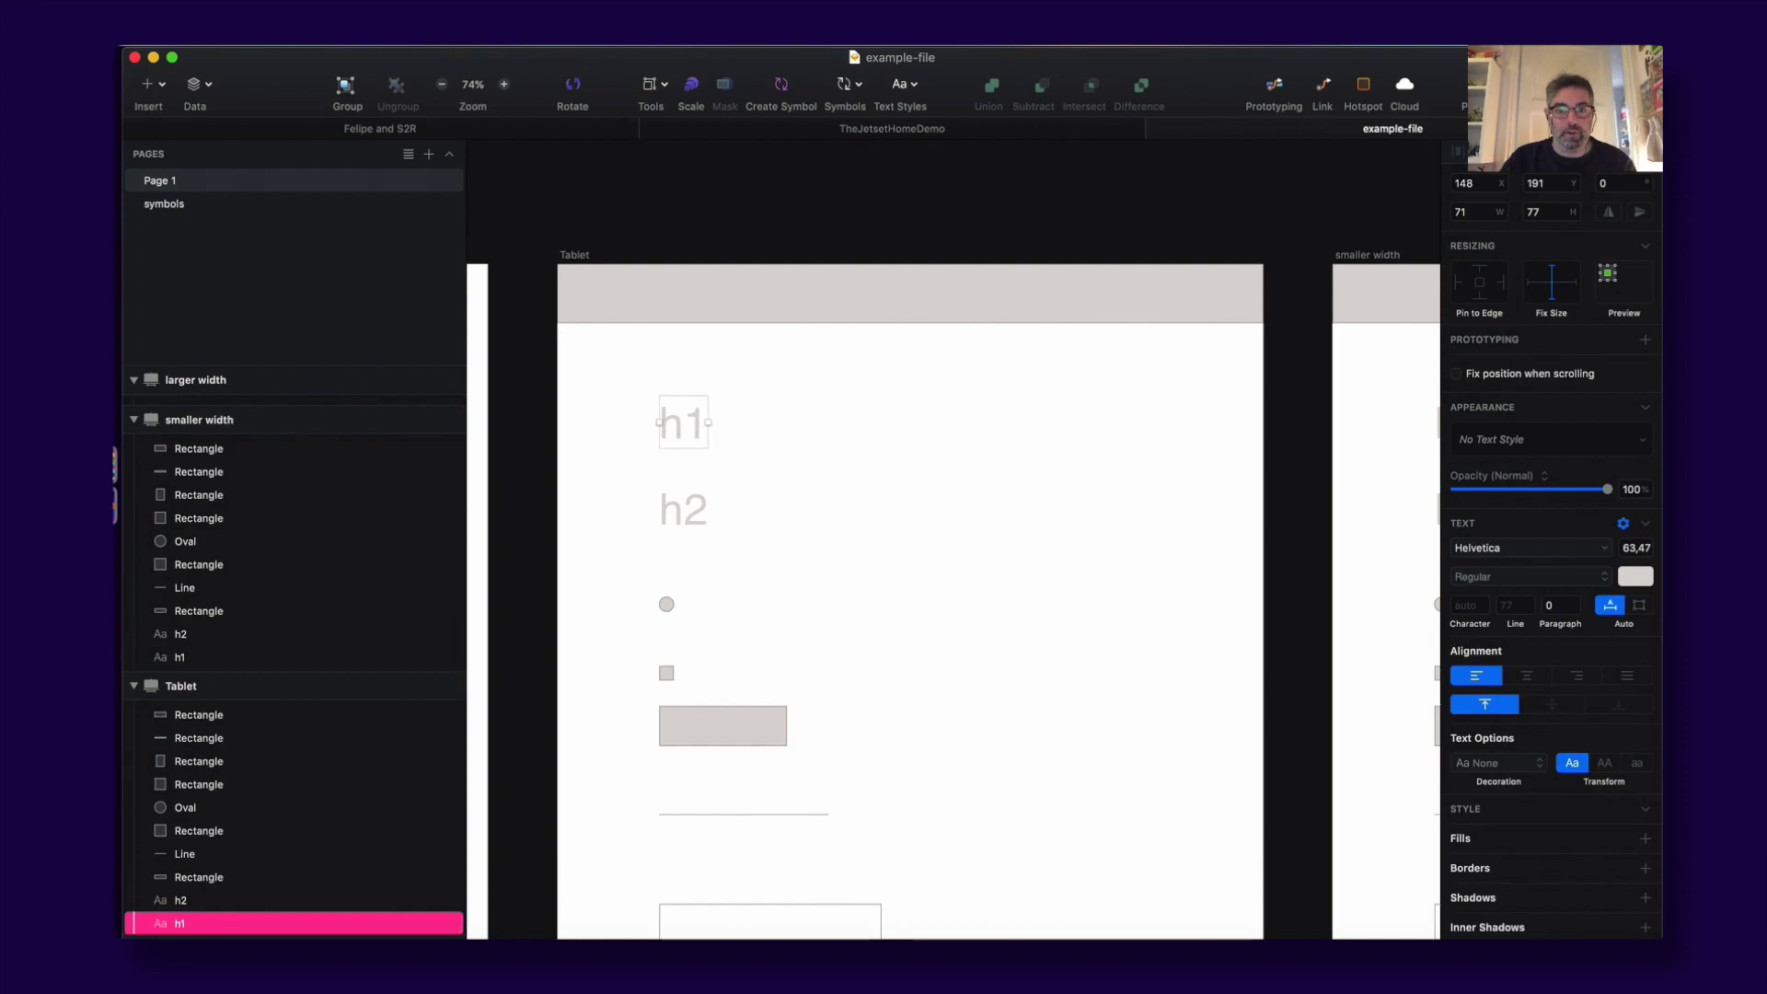
pyautogui.click(613, 43)
pyautogui.moveTo(649, 100)
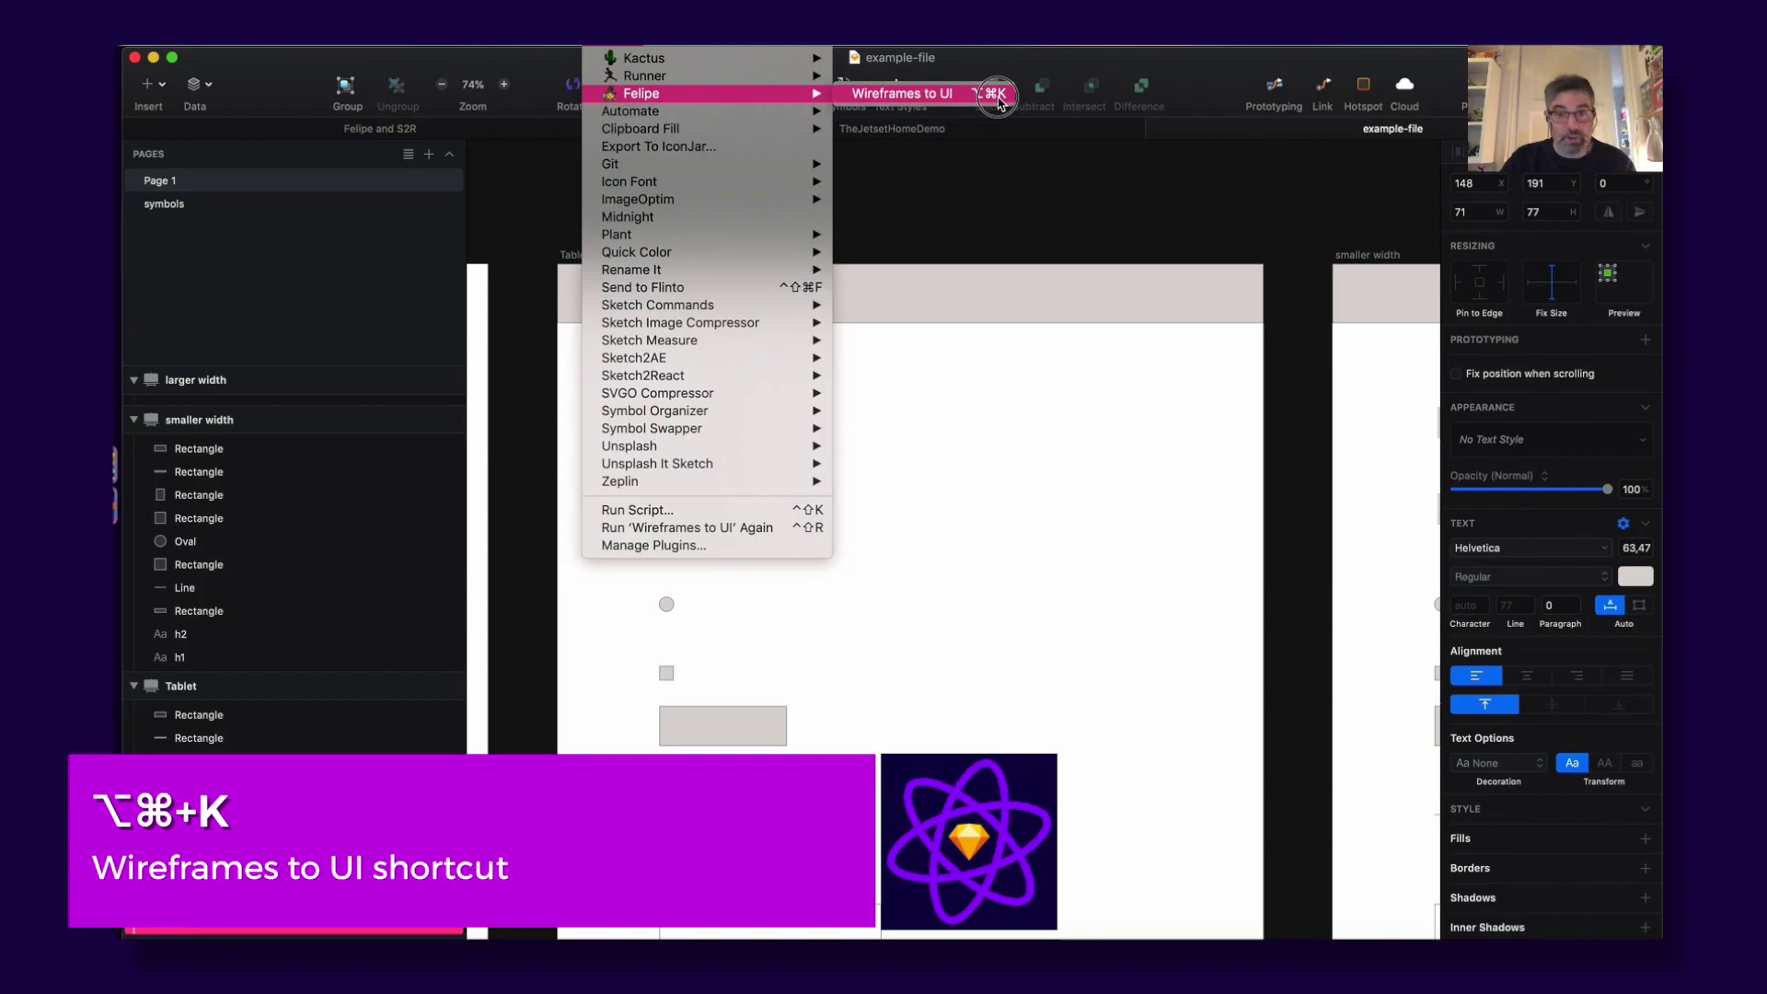
pyautogui.click(1146, 184)
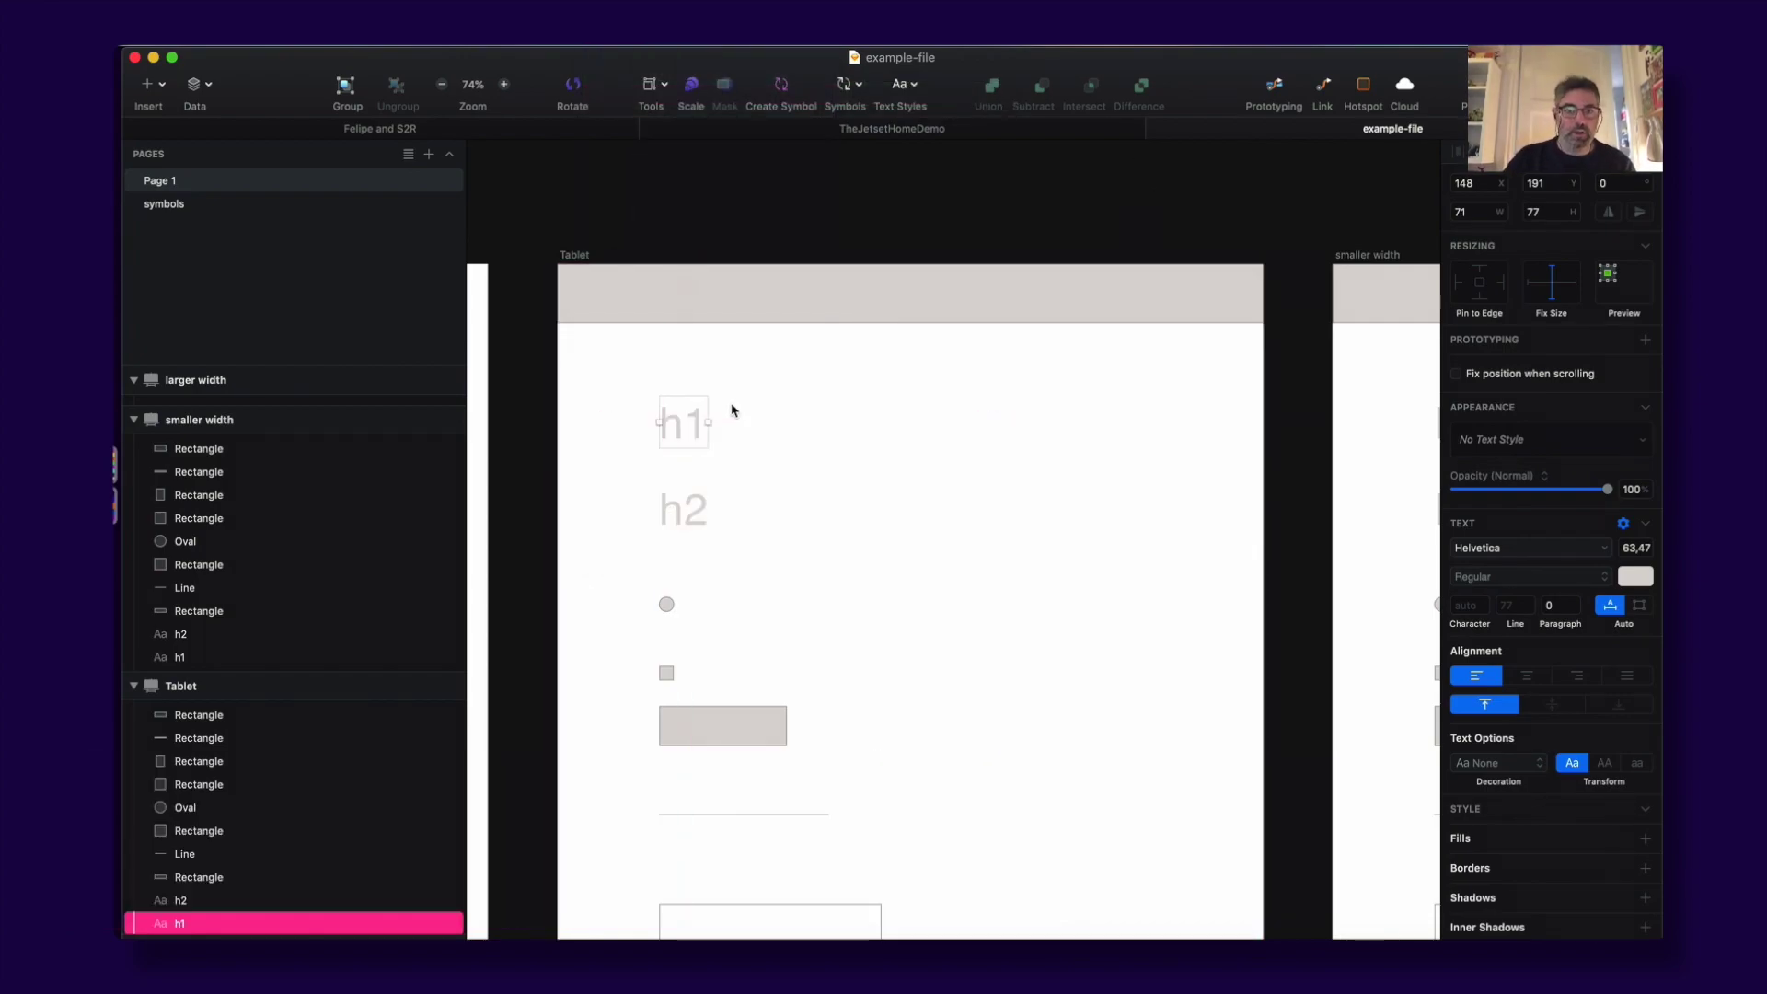
# Step: Replace the Tablet artboard's full-width header rectangle and its h1 text with their matching symbols using Wireframes to UI
pyautogui.click(717, 290)
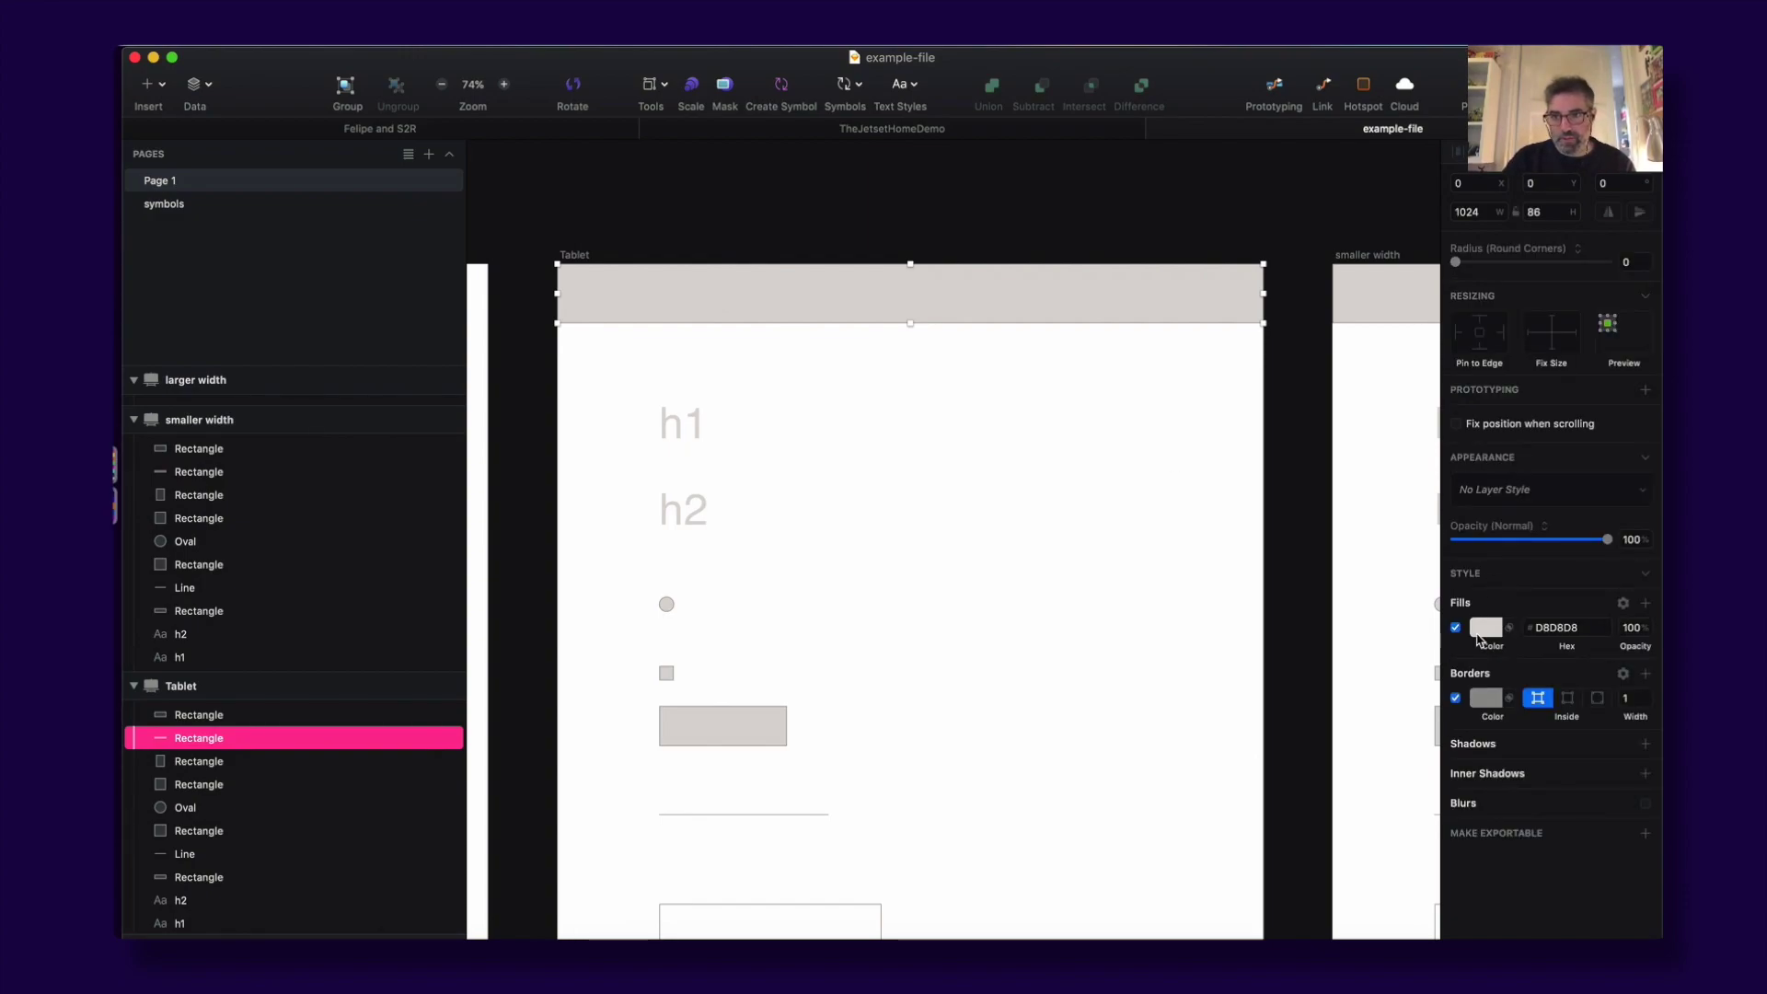
pyautogui.press('ctrl+alt+super+w')
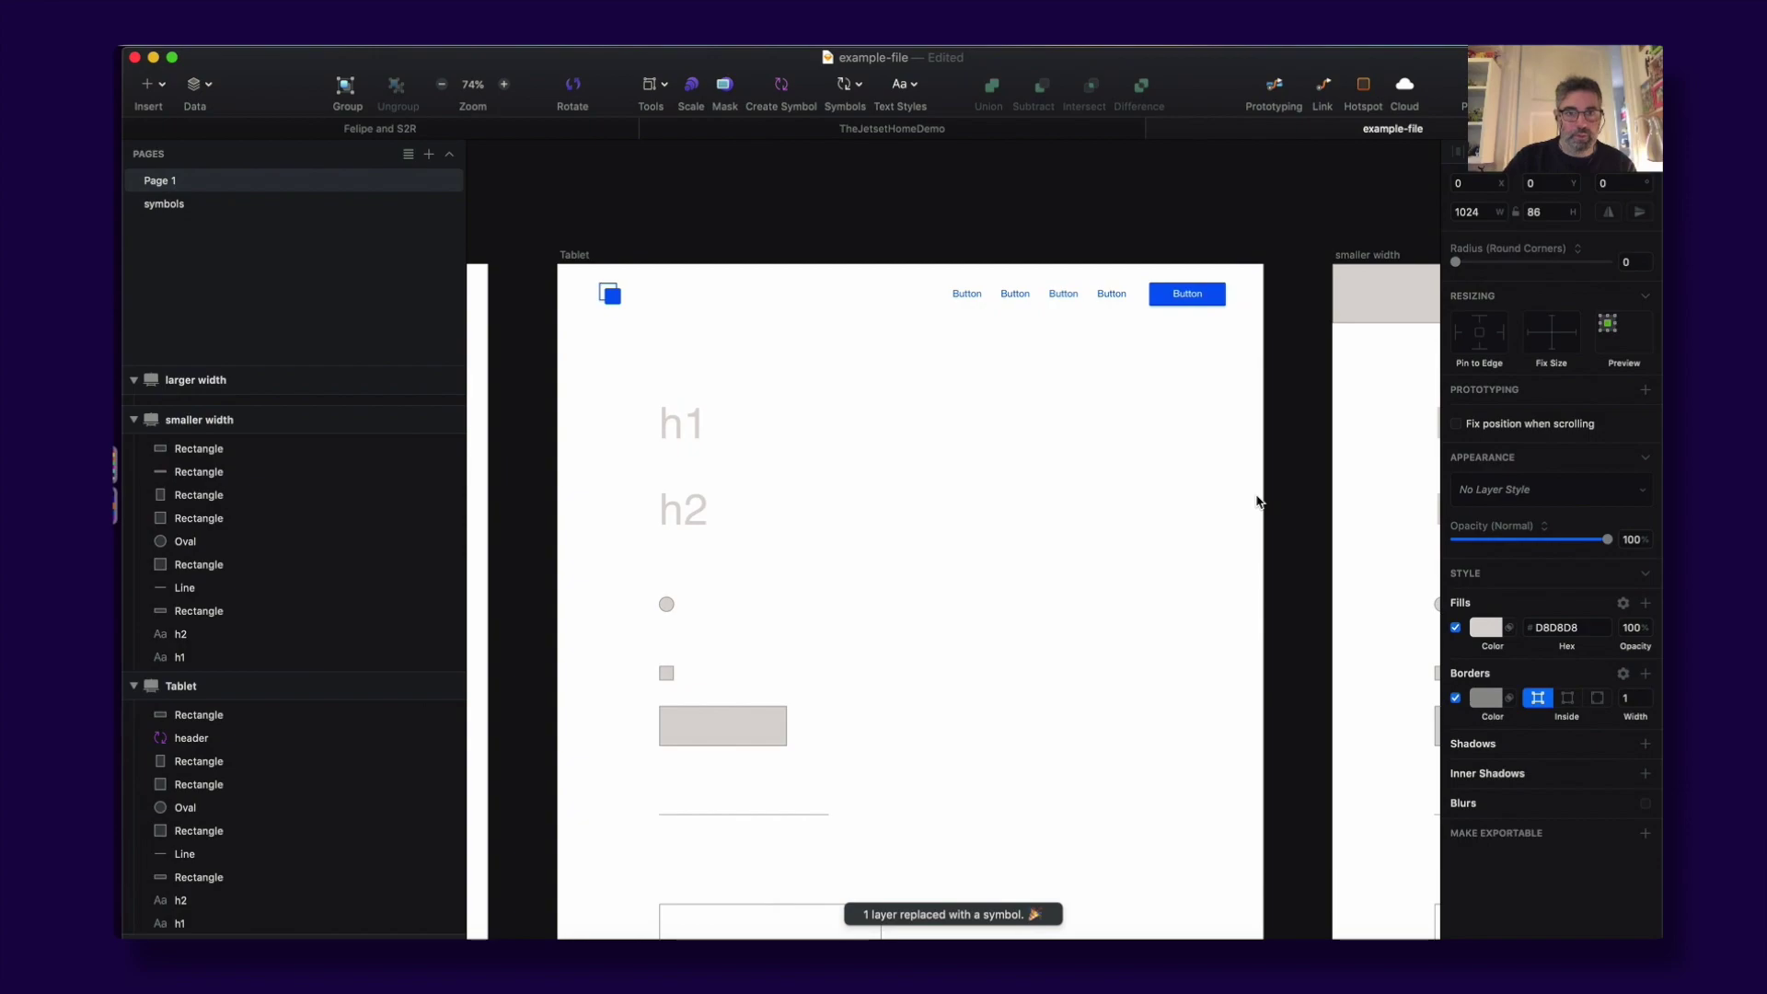
pyautogui.click(690, 437)
pyautogui.hotkey('ctrl', 'shift', 'w')
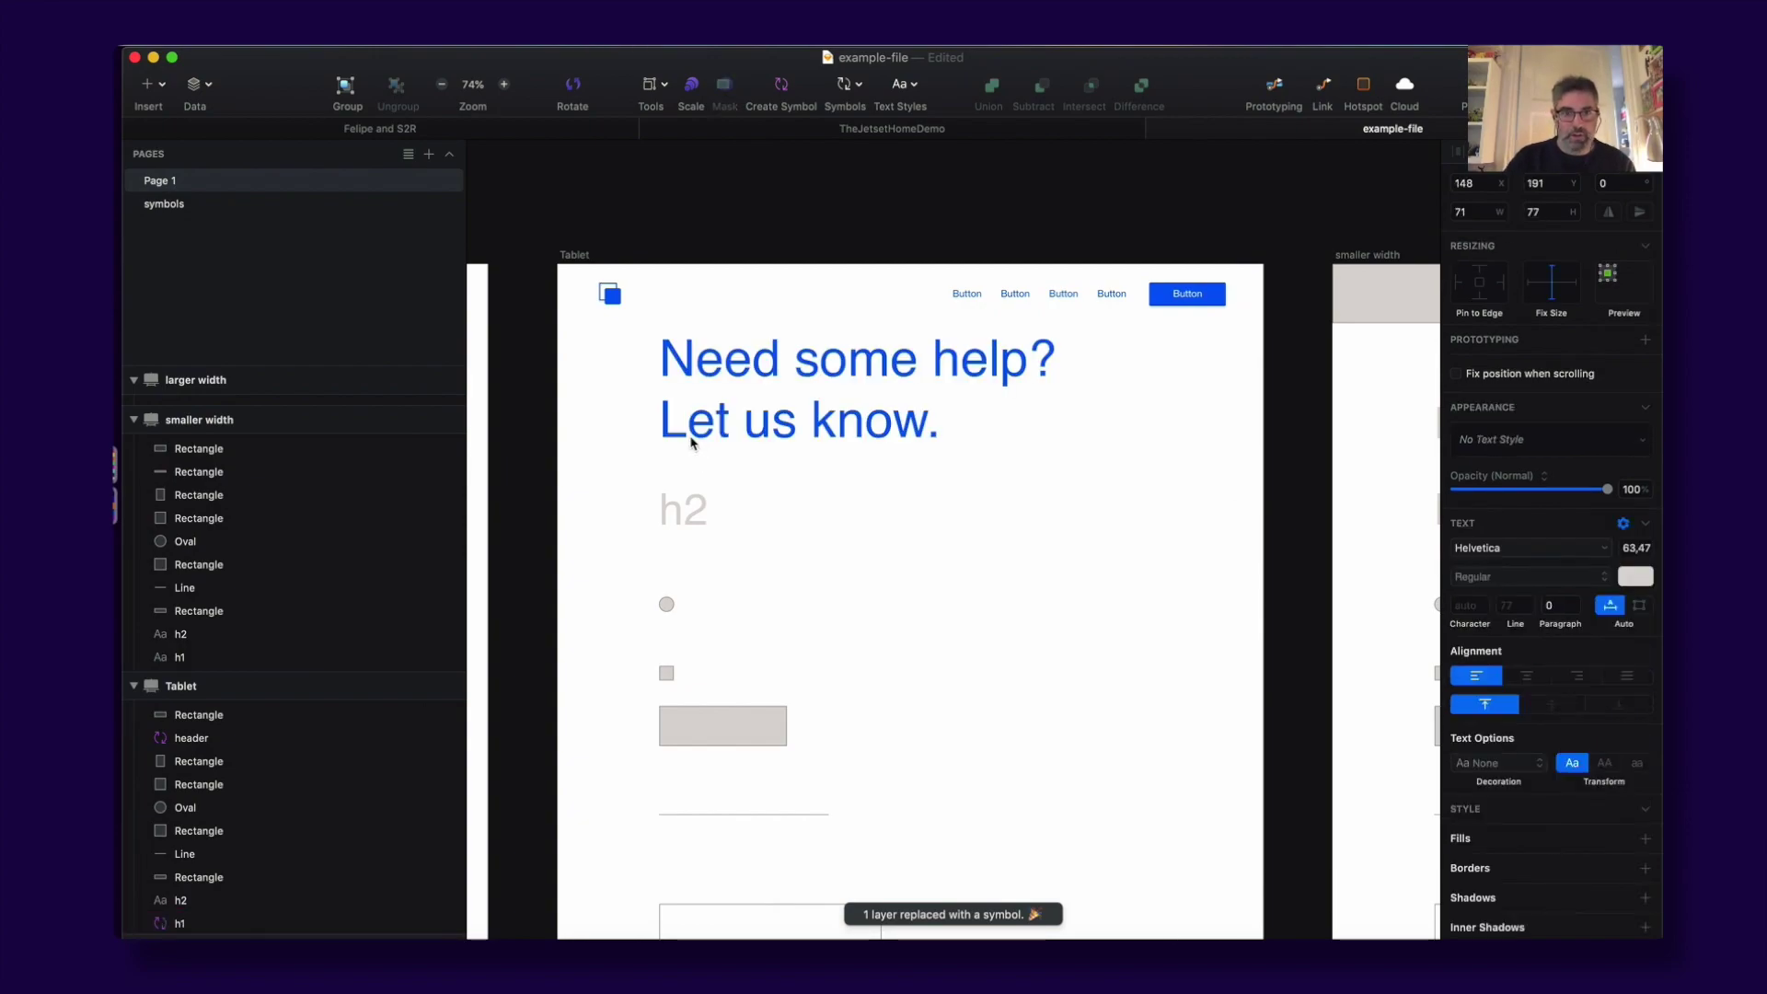
# Step: Turn the medium-sized filled rectangle above the line on the Tablet artboard into the button symbol
pyautogui.click(695, 711)
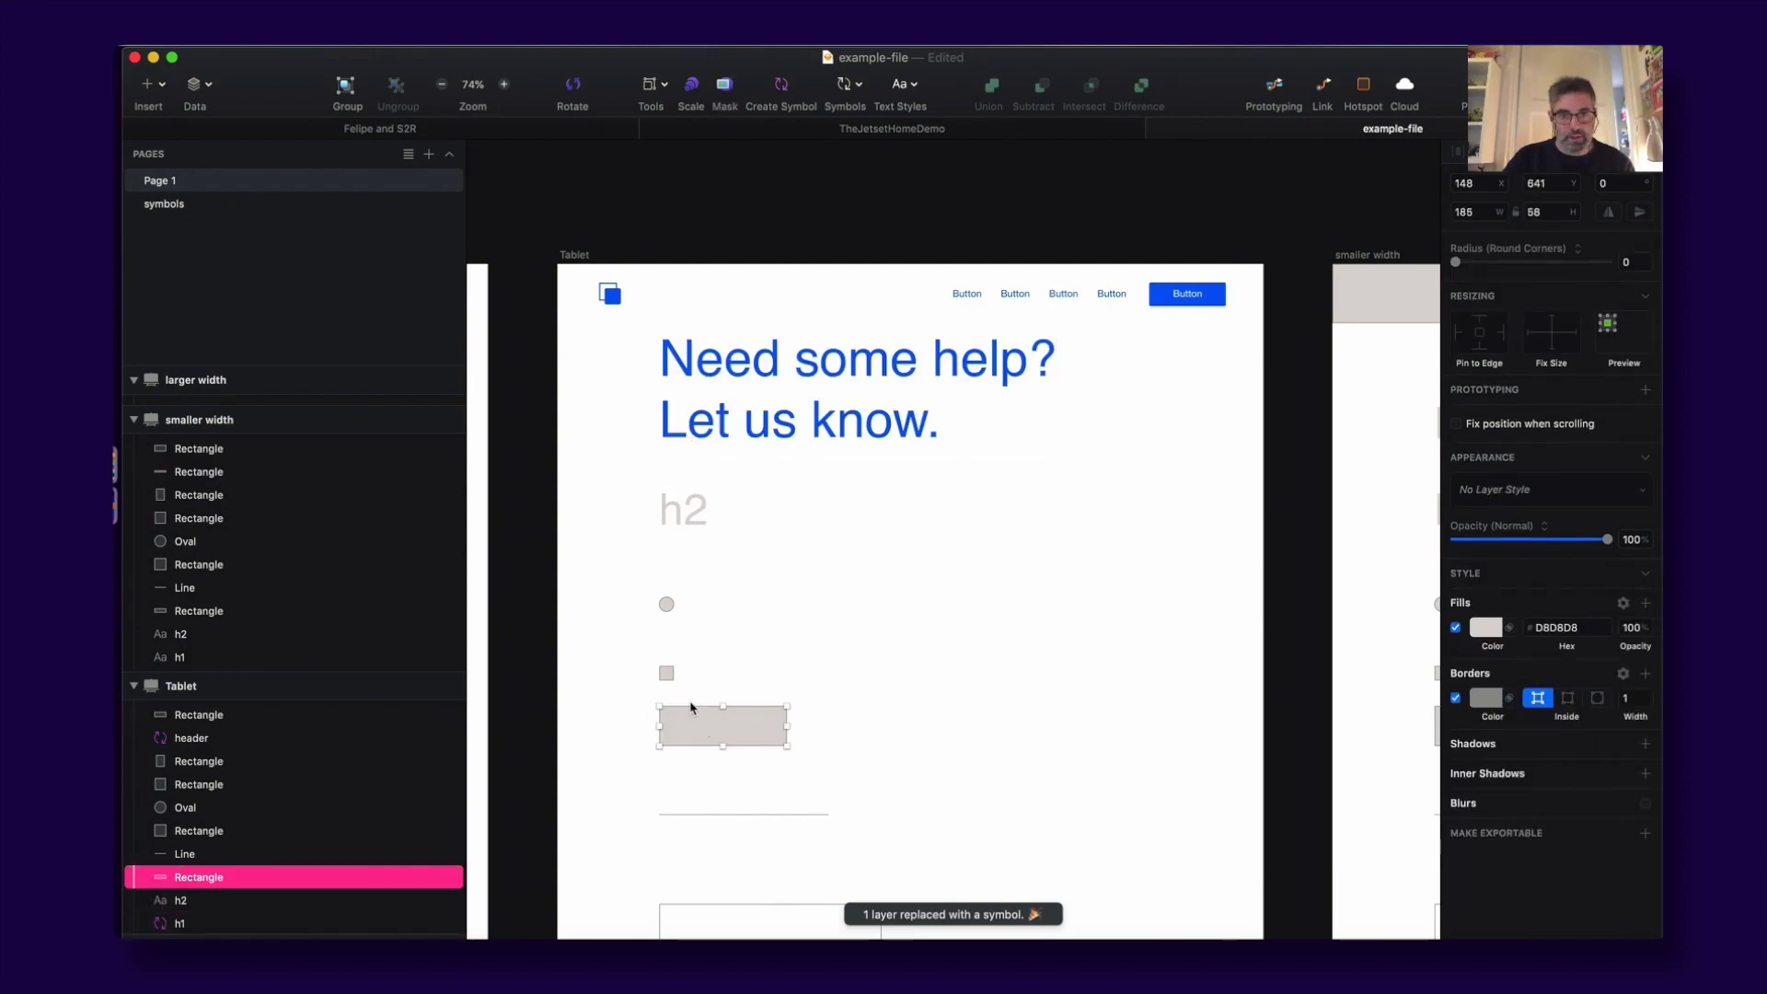
pyautogui.hotkey('ctrl', 'shift', 'w')
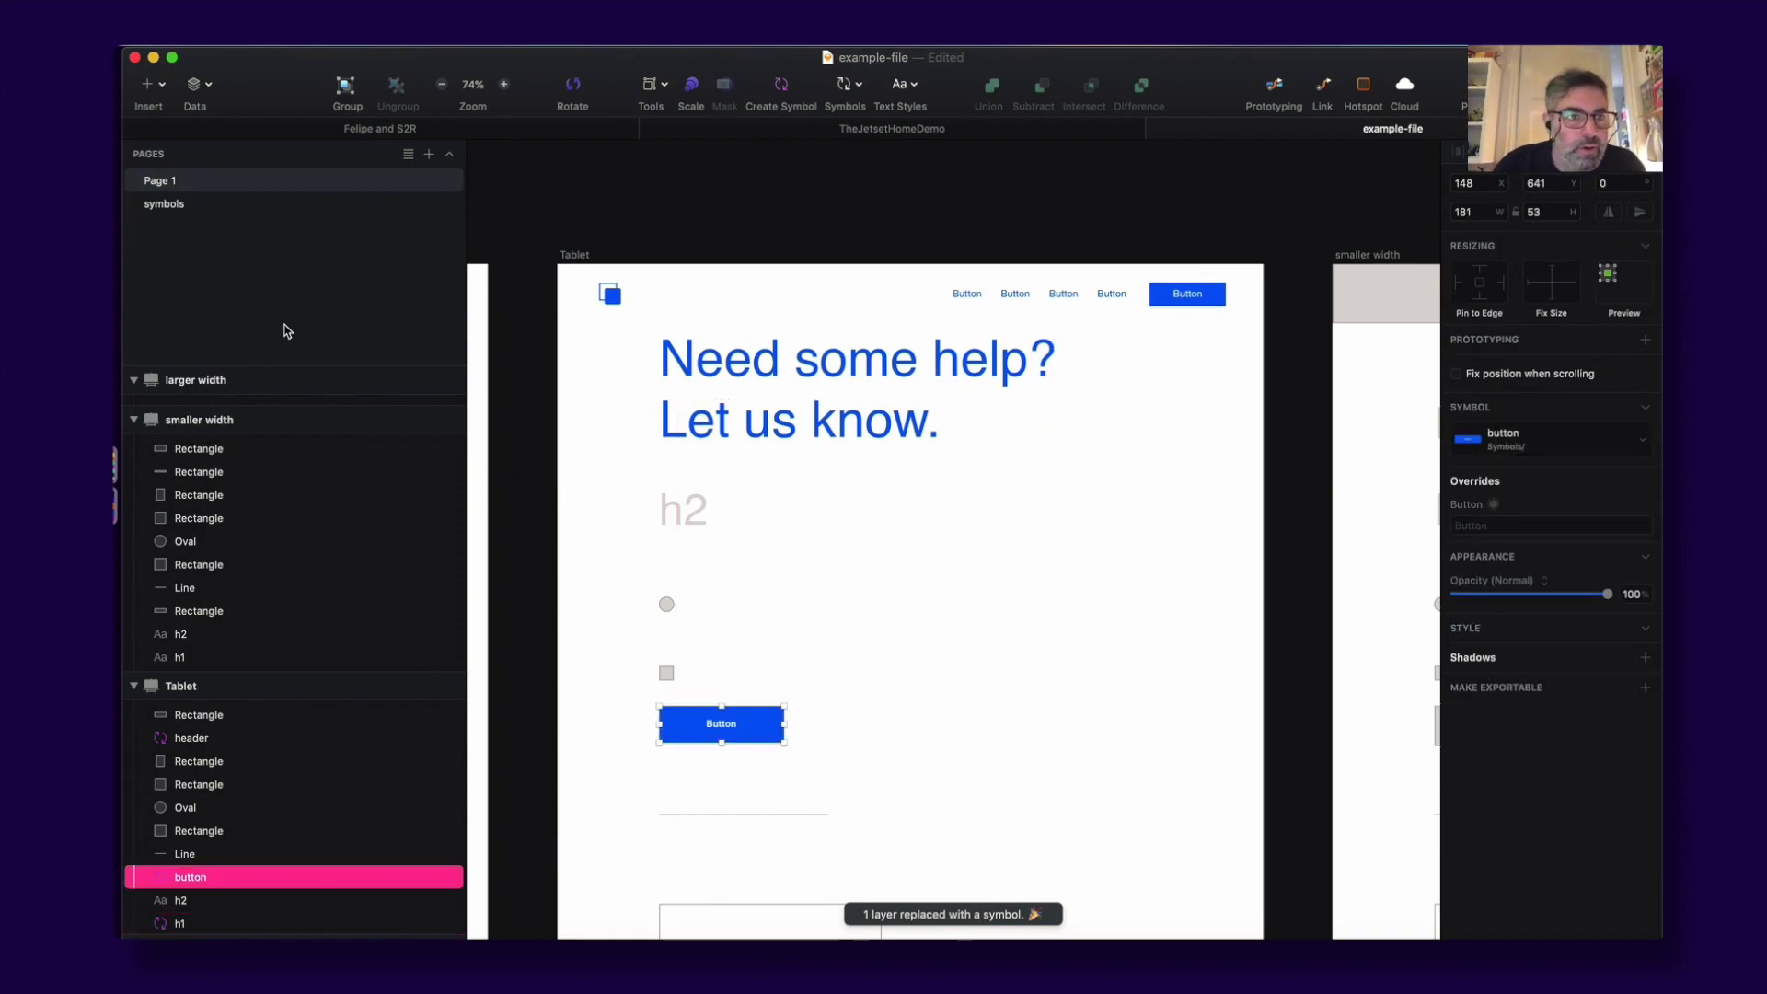
# Step: Organize the symbols page alphabetically with the Symbol Organizer plugin, using a horizontal layout and displayed group titles
pyautogui.click(163, 205)
pyautogui.moveTo(710, 482); pyautogui.dragTo(1061, 466)
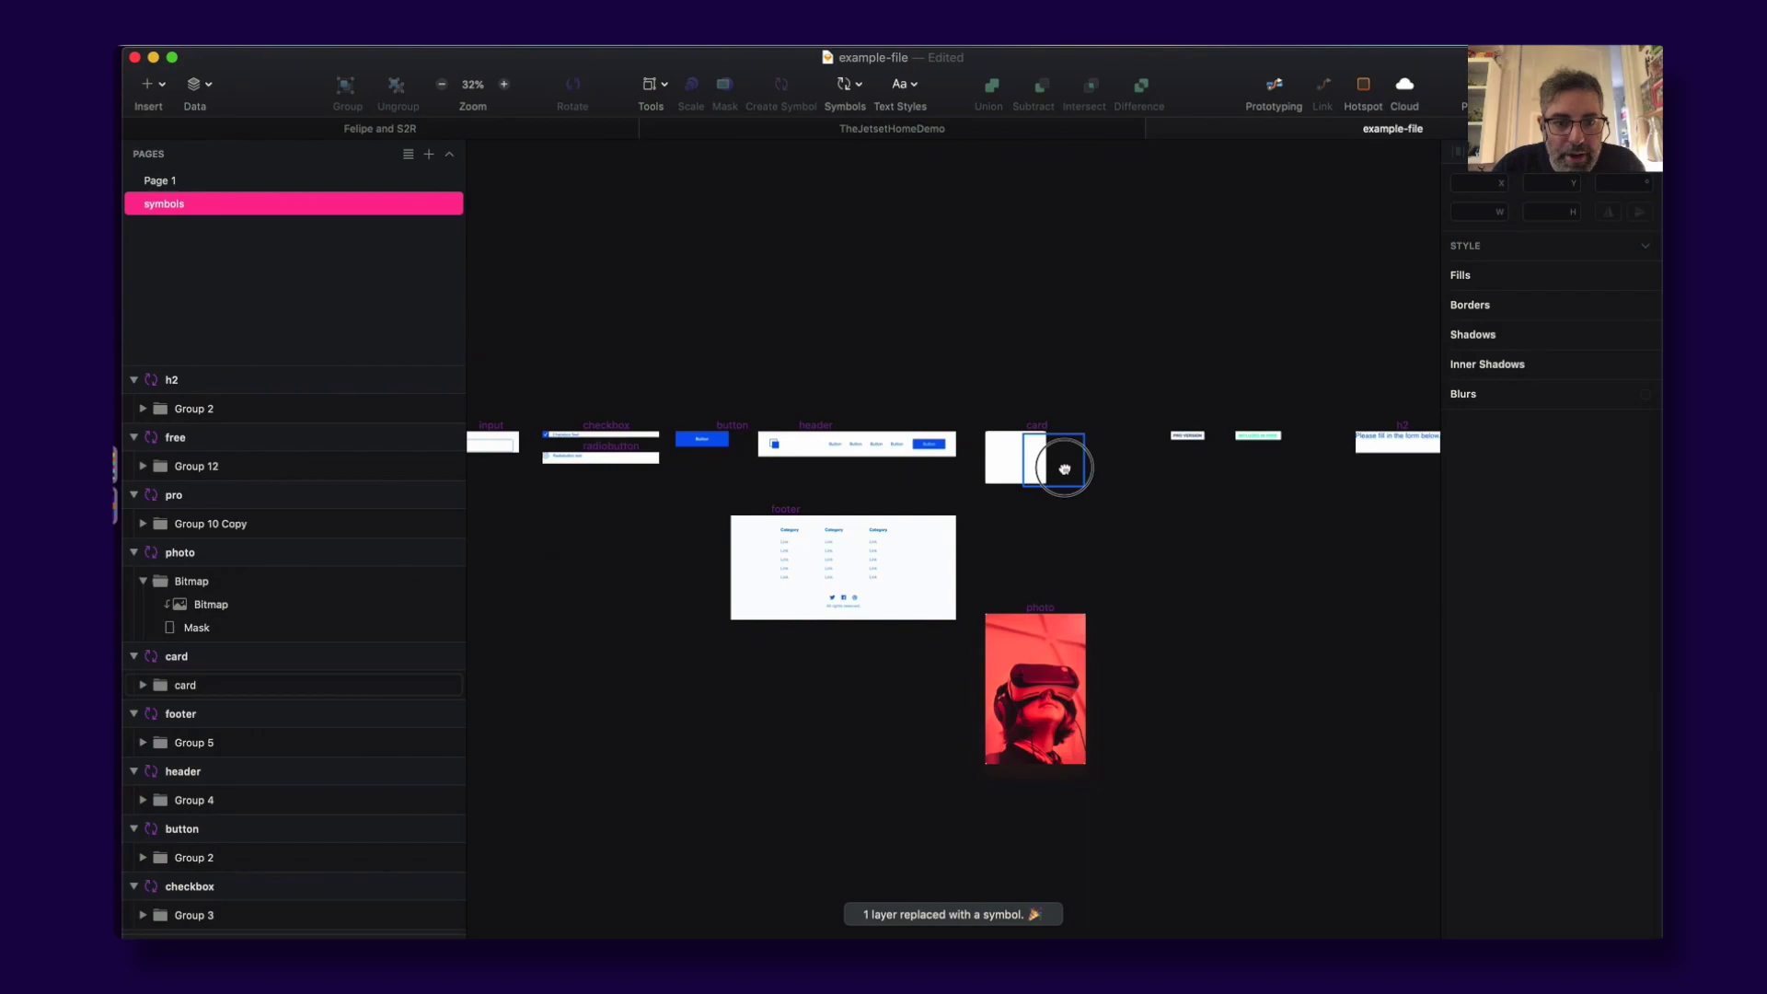
pyautogui.moveTo(686, 335); pyautogui.dragTo(815, 333)
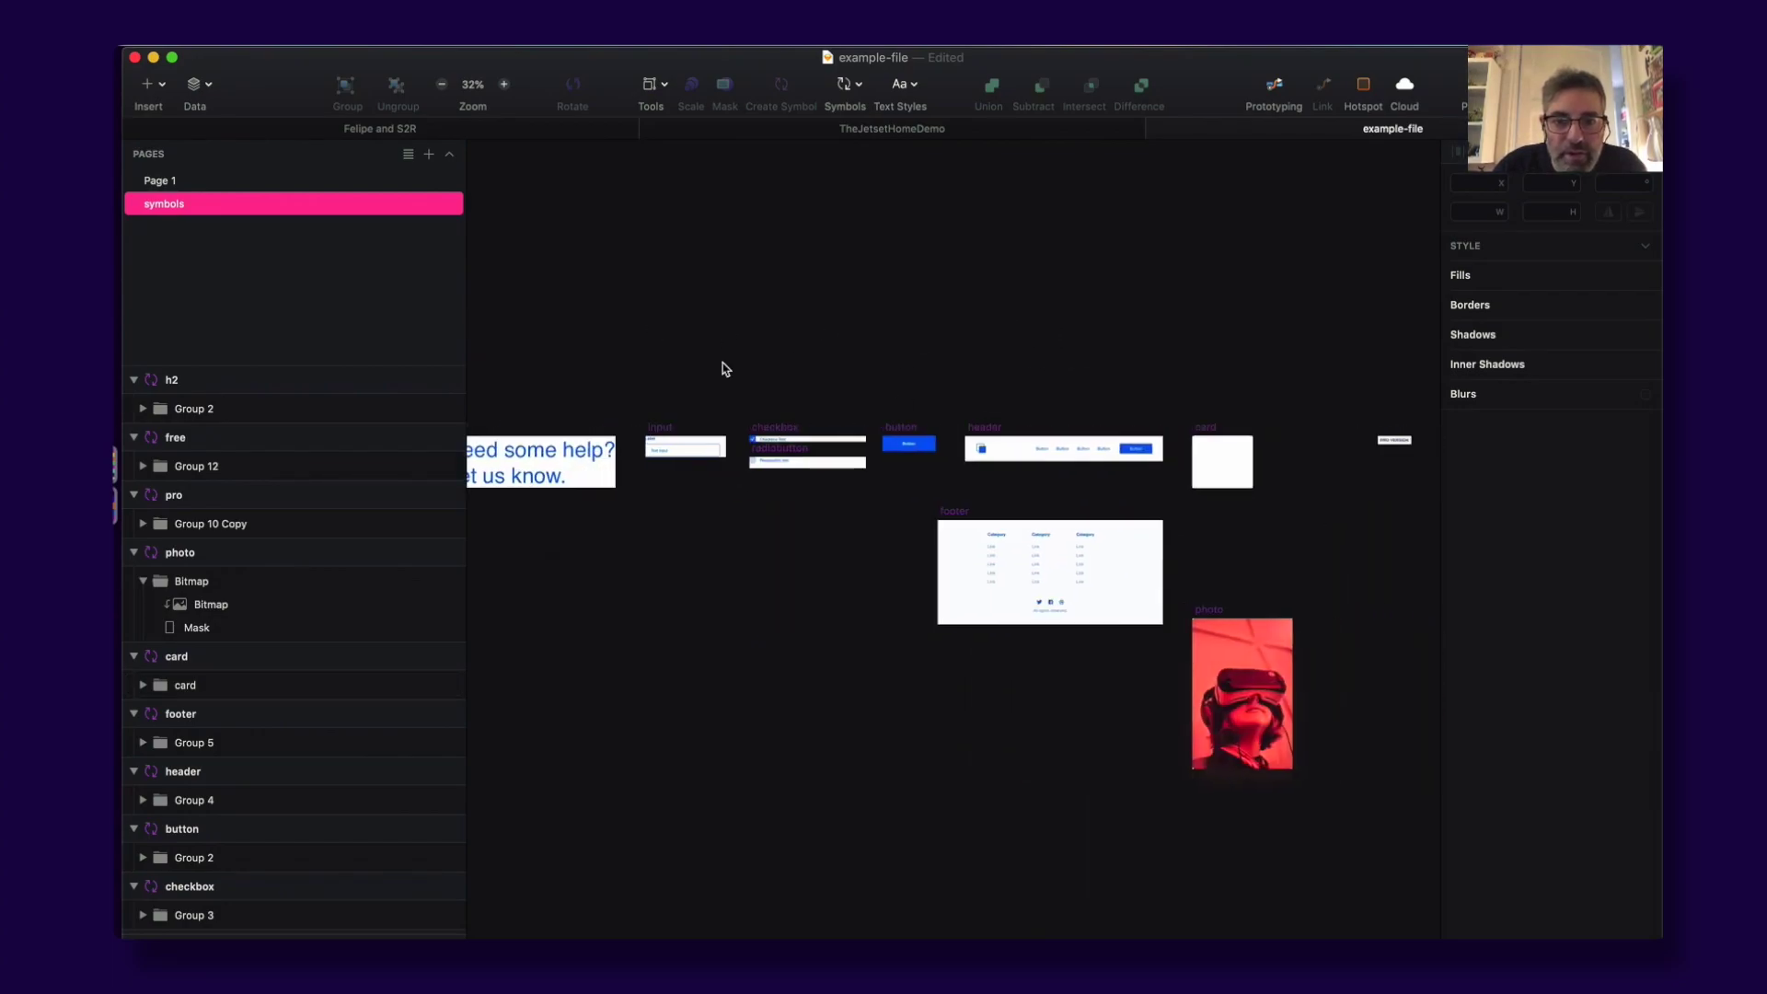
pyautogui.rightClick(699, 328)
pyautogui.click(732, 315)
pyautogui.click(612, 41)
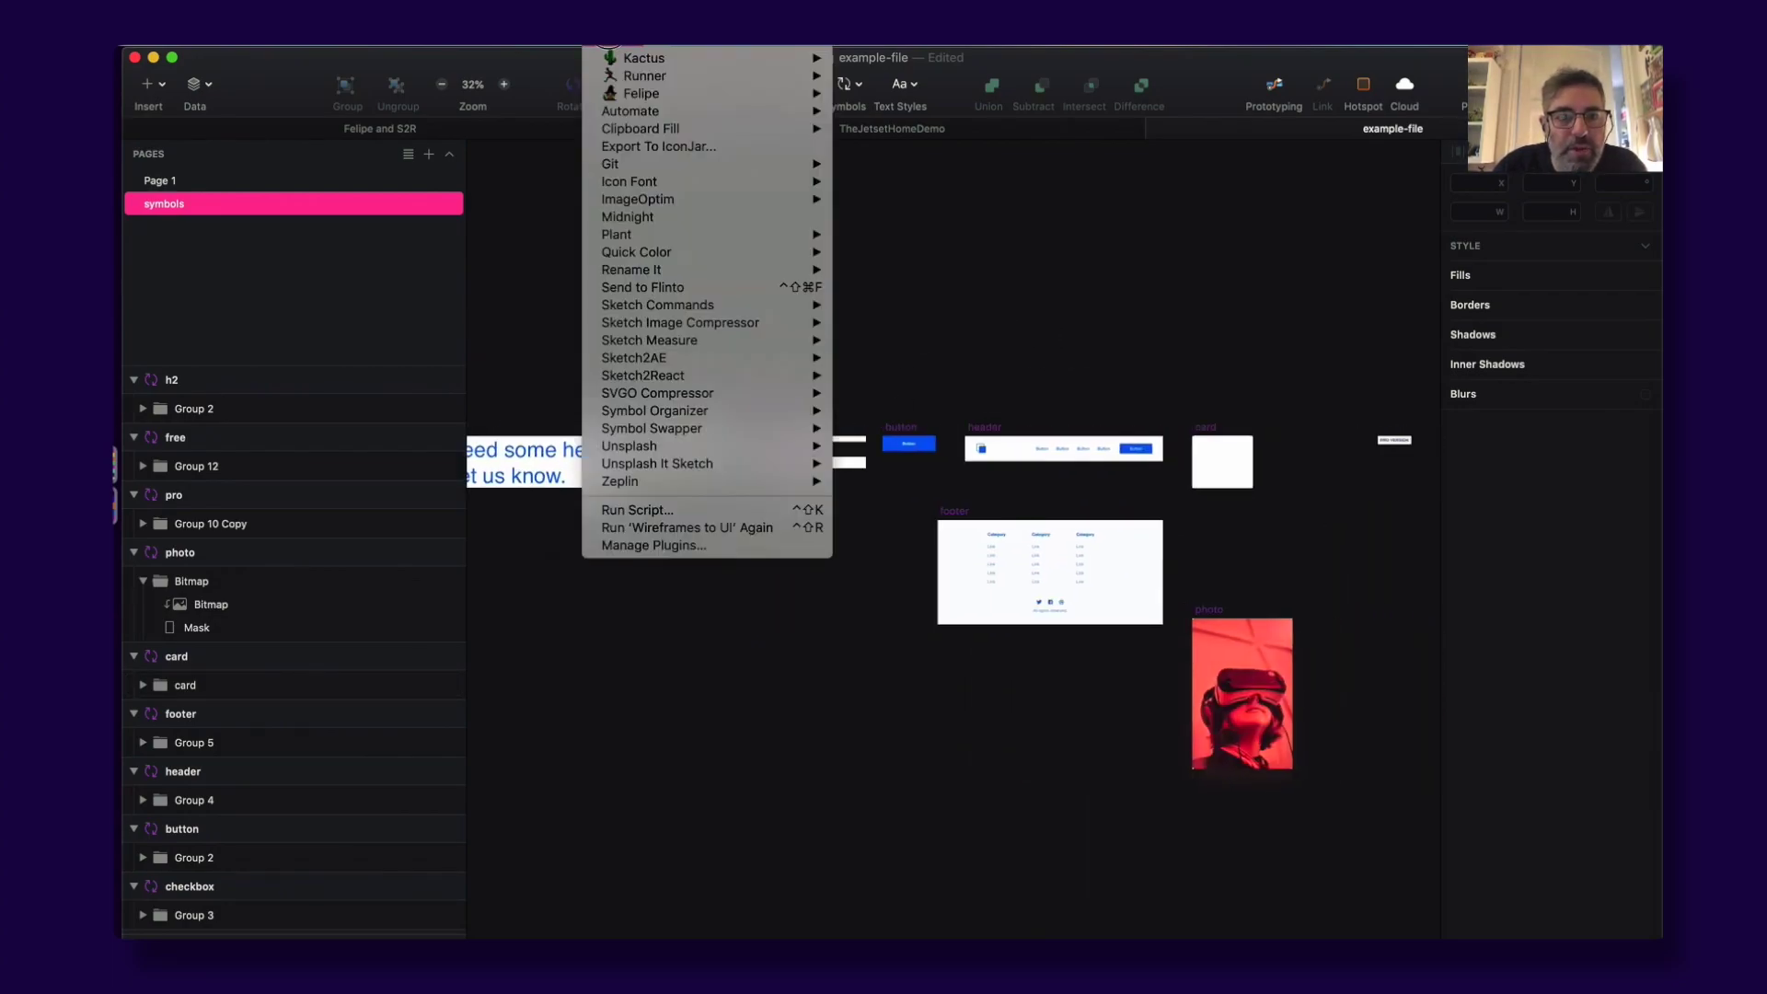
pyautogui.moveTo(695, 358)
pyautogui.moveTo(727, 411)
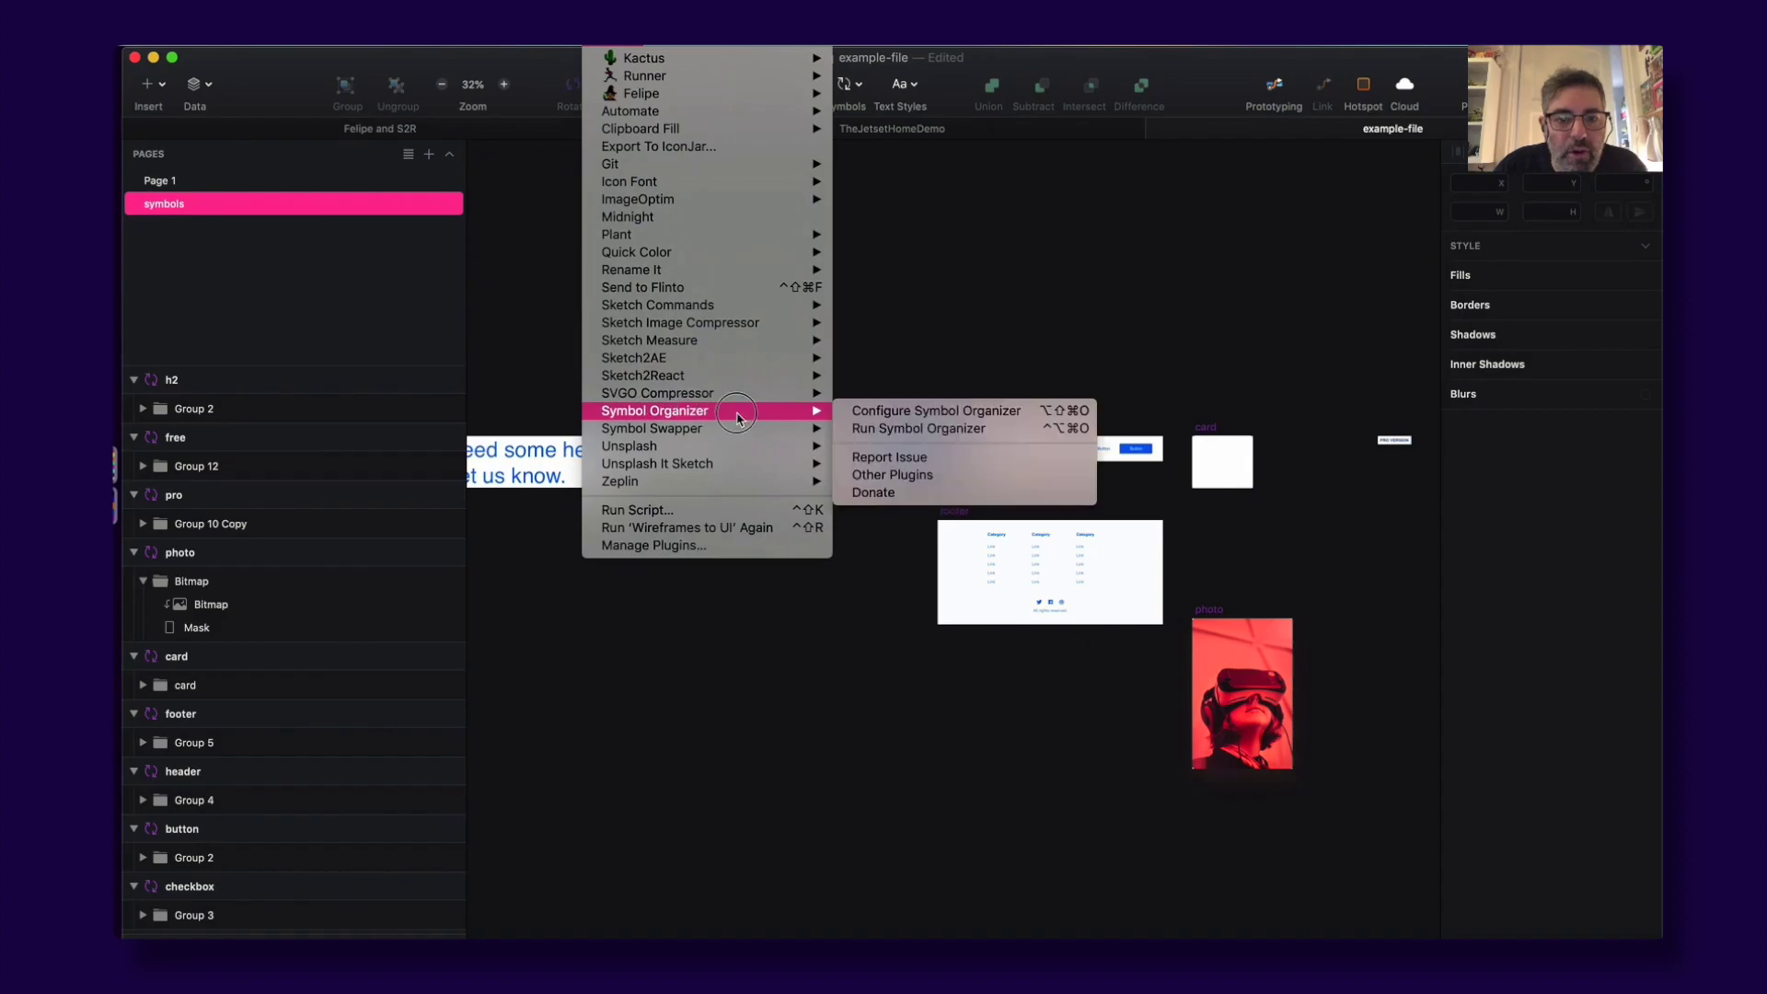
pyautogui.click(879, 422)
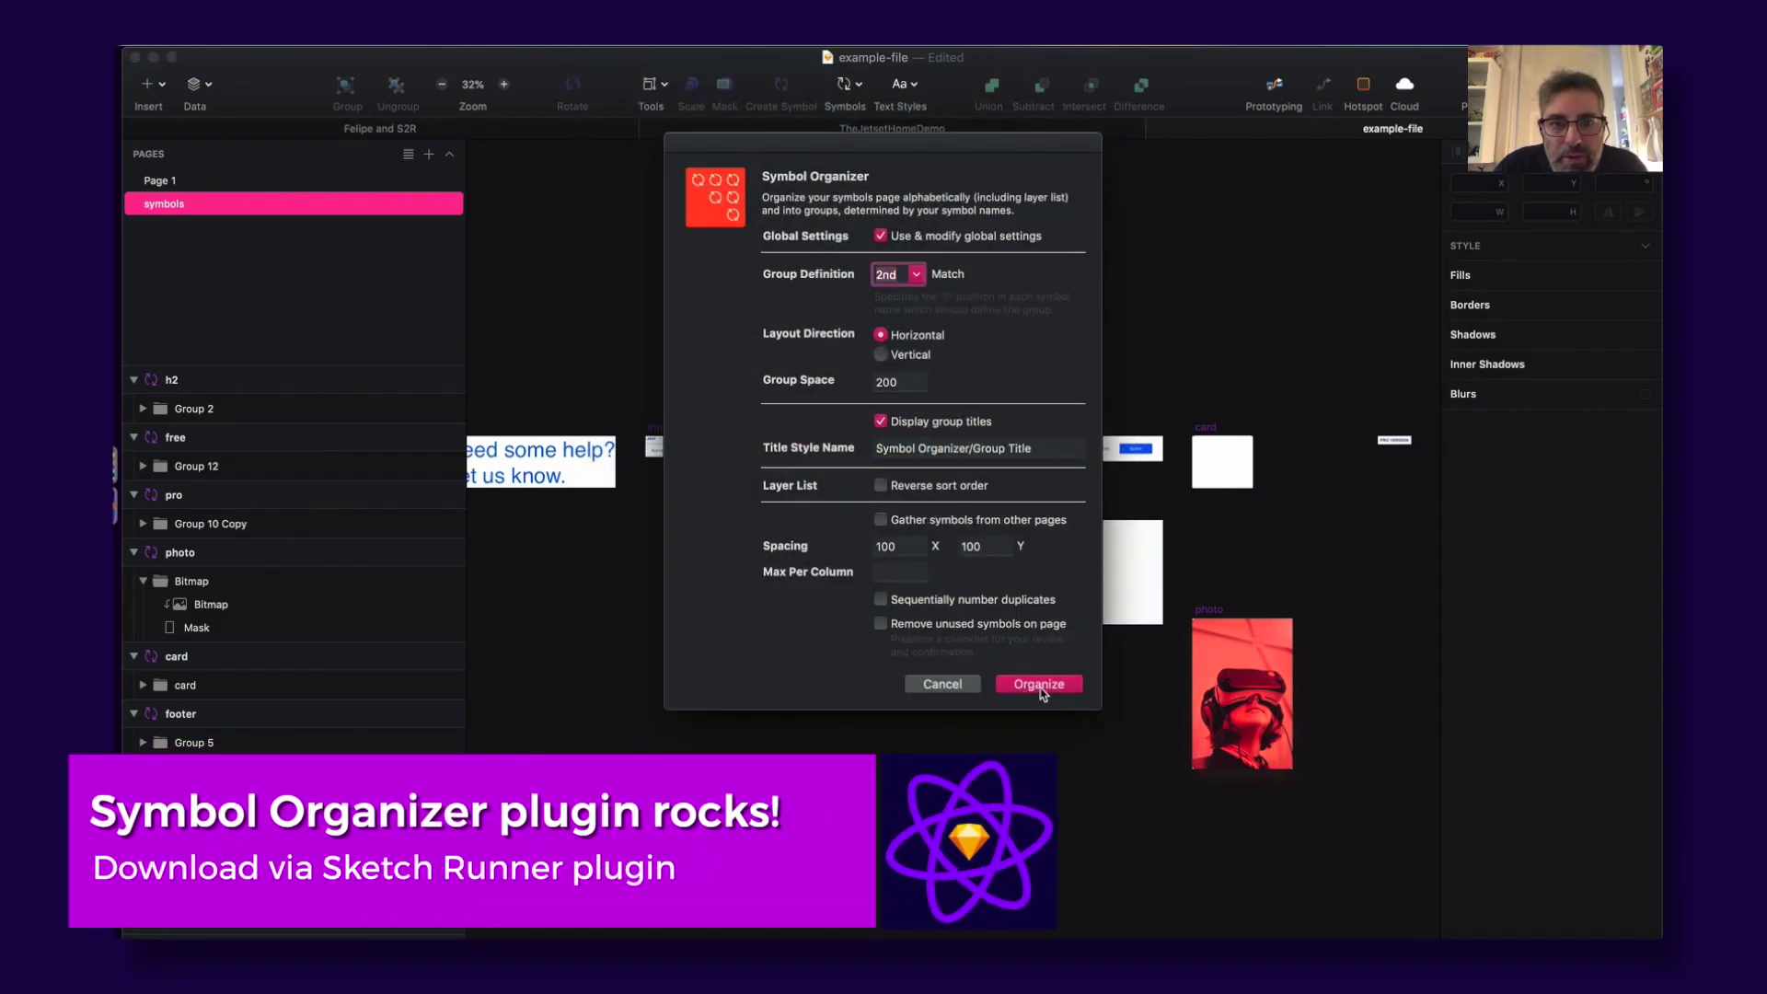
pyautogui.click(1038, 685)
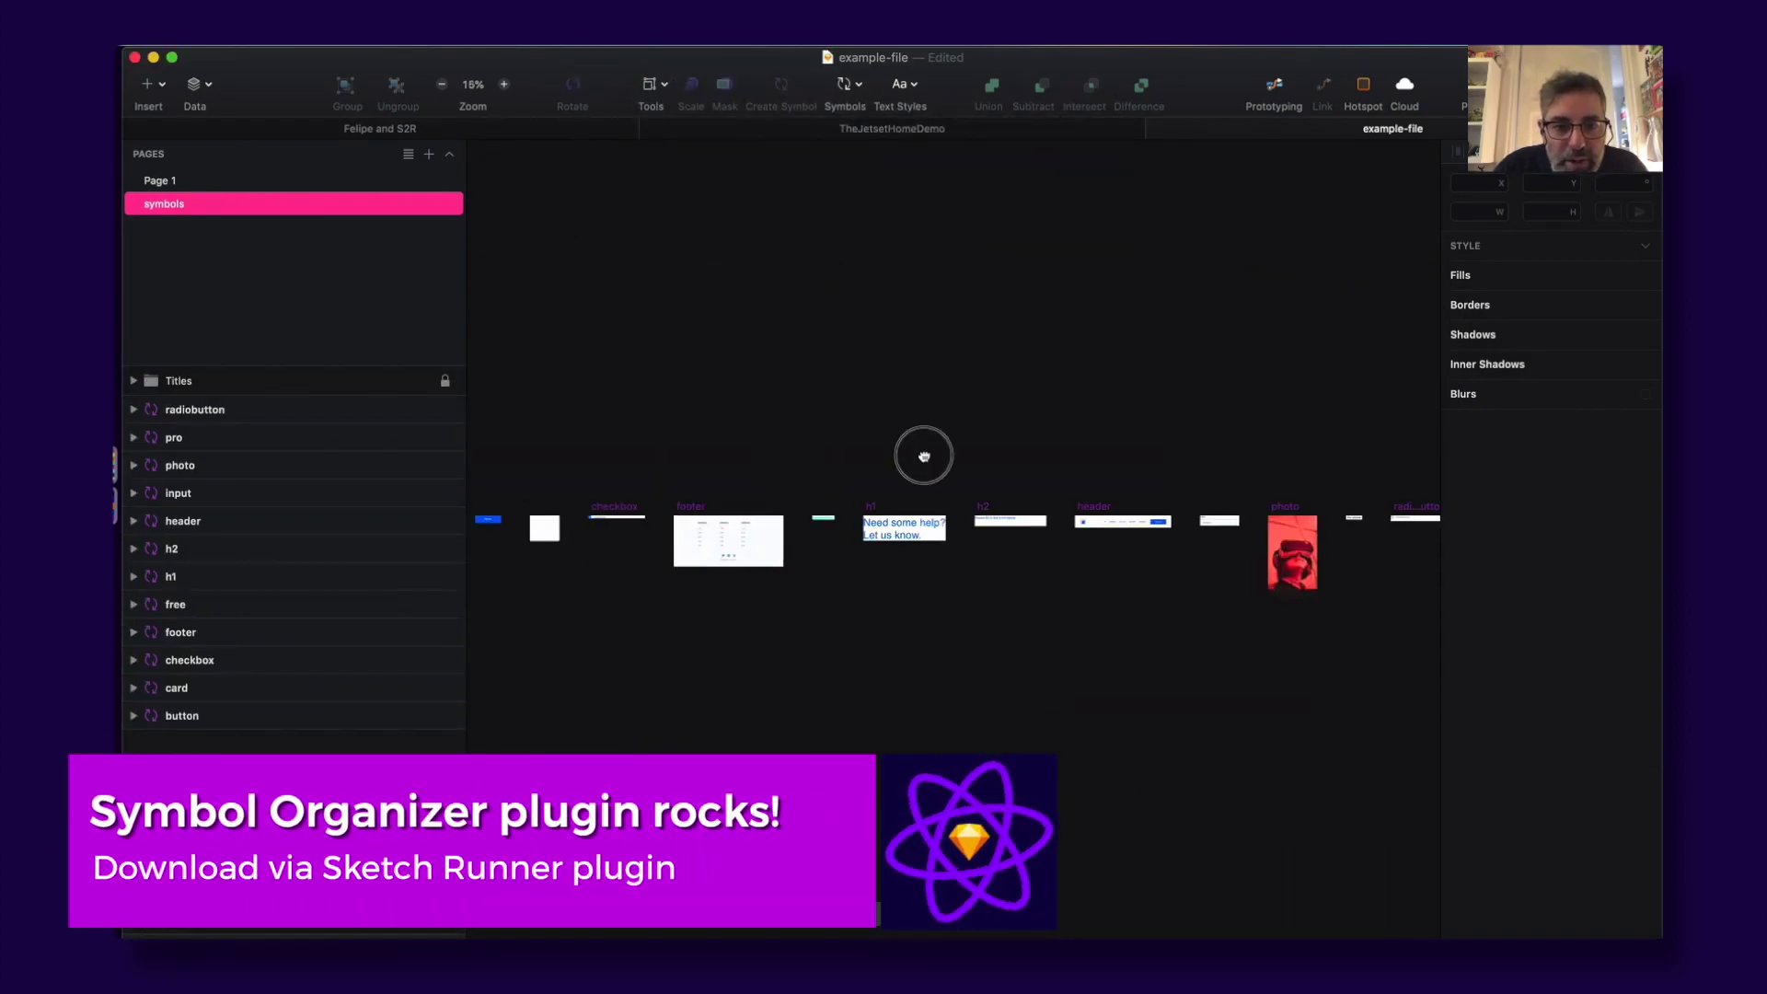
# Step: Examine the name of the button symbol on the organized symbols page
pyautogui.moveTo(1169, 440); pyautogui.dragTo(1073, 419)
pyautogui.press('z')
pyautogui.moveTo(599, 384); pyautogui.dragTo(1047, 590)
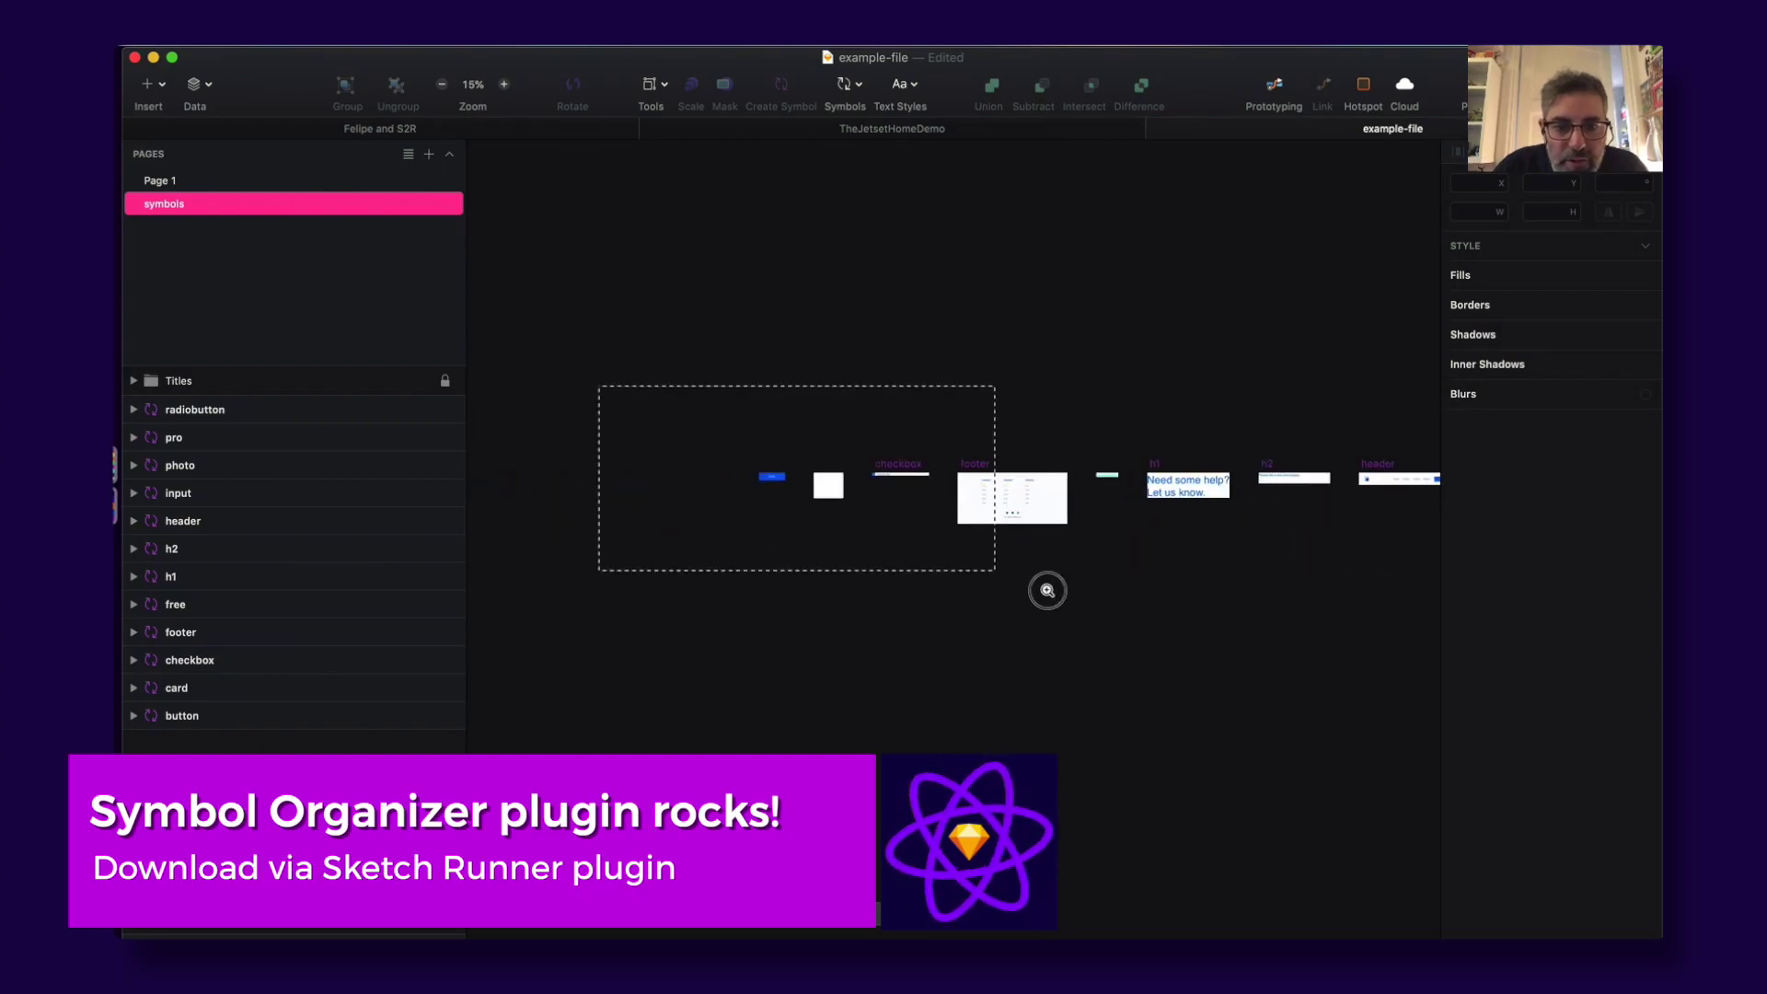
pyautogui.moveTo(775, 479); pyautogui.dragTo(1050, 630)
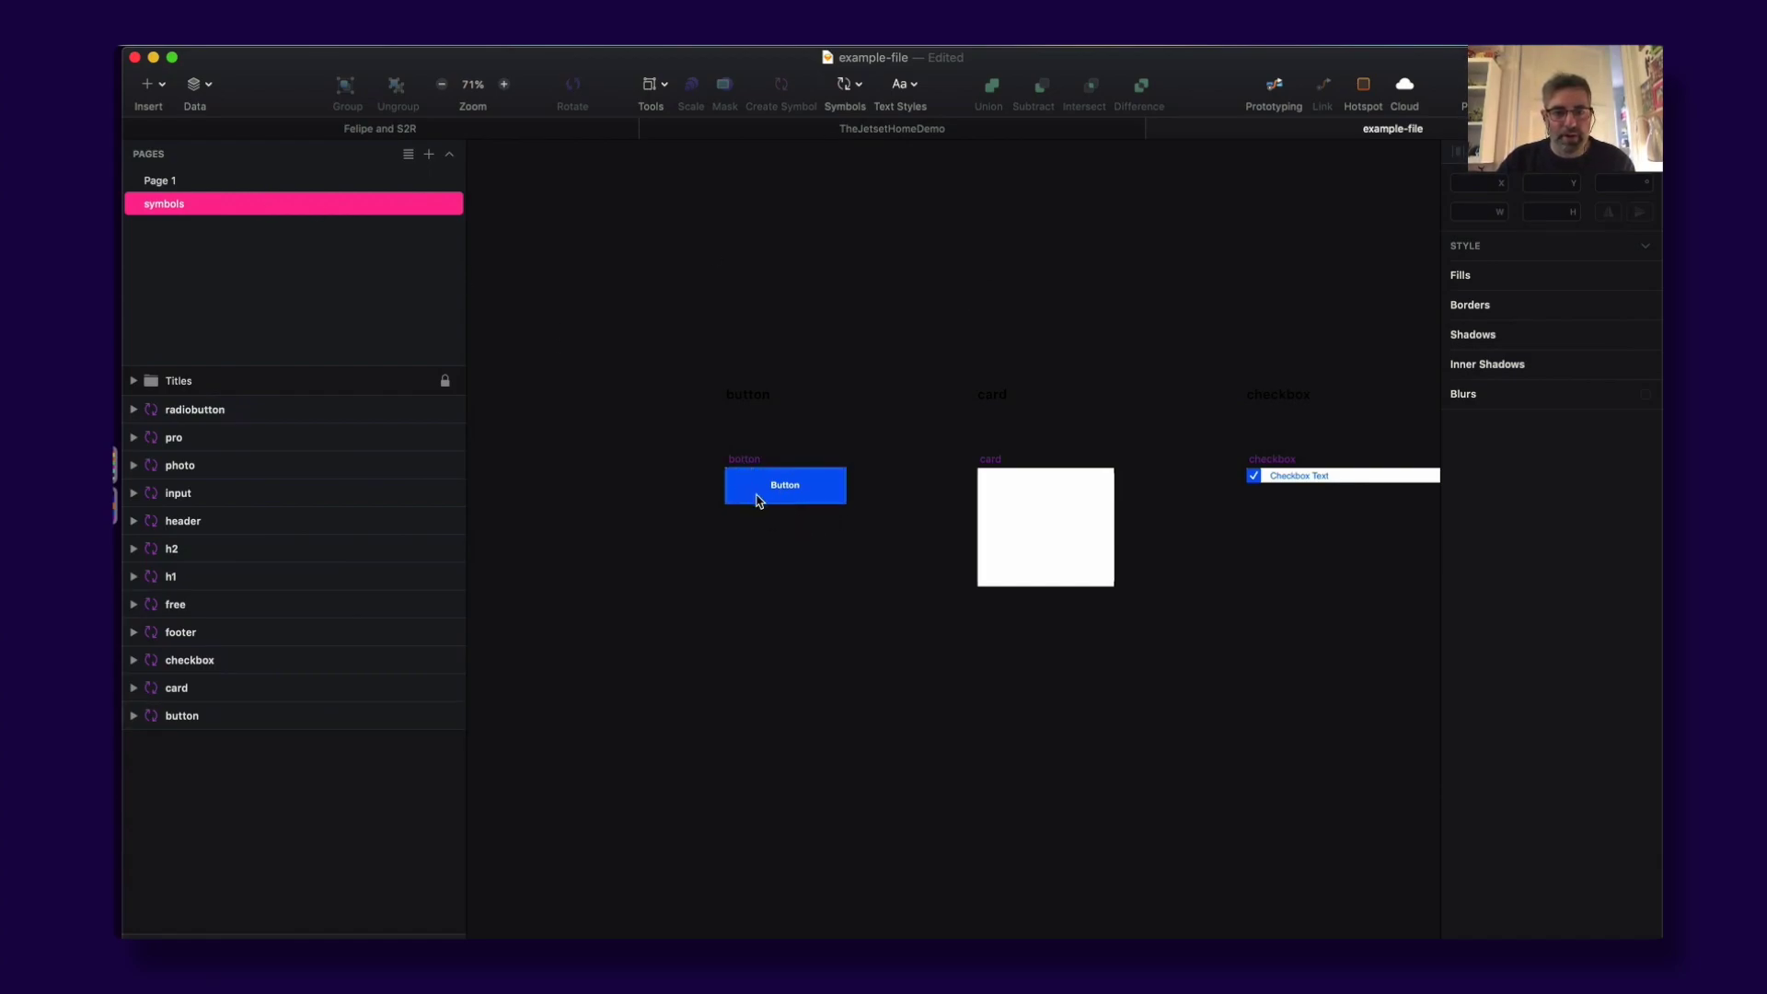
pyautogui.click(740, 468)
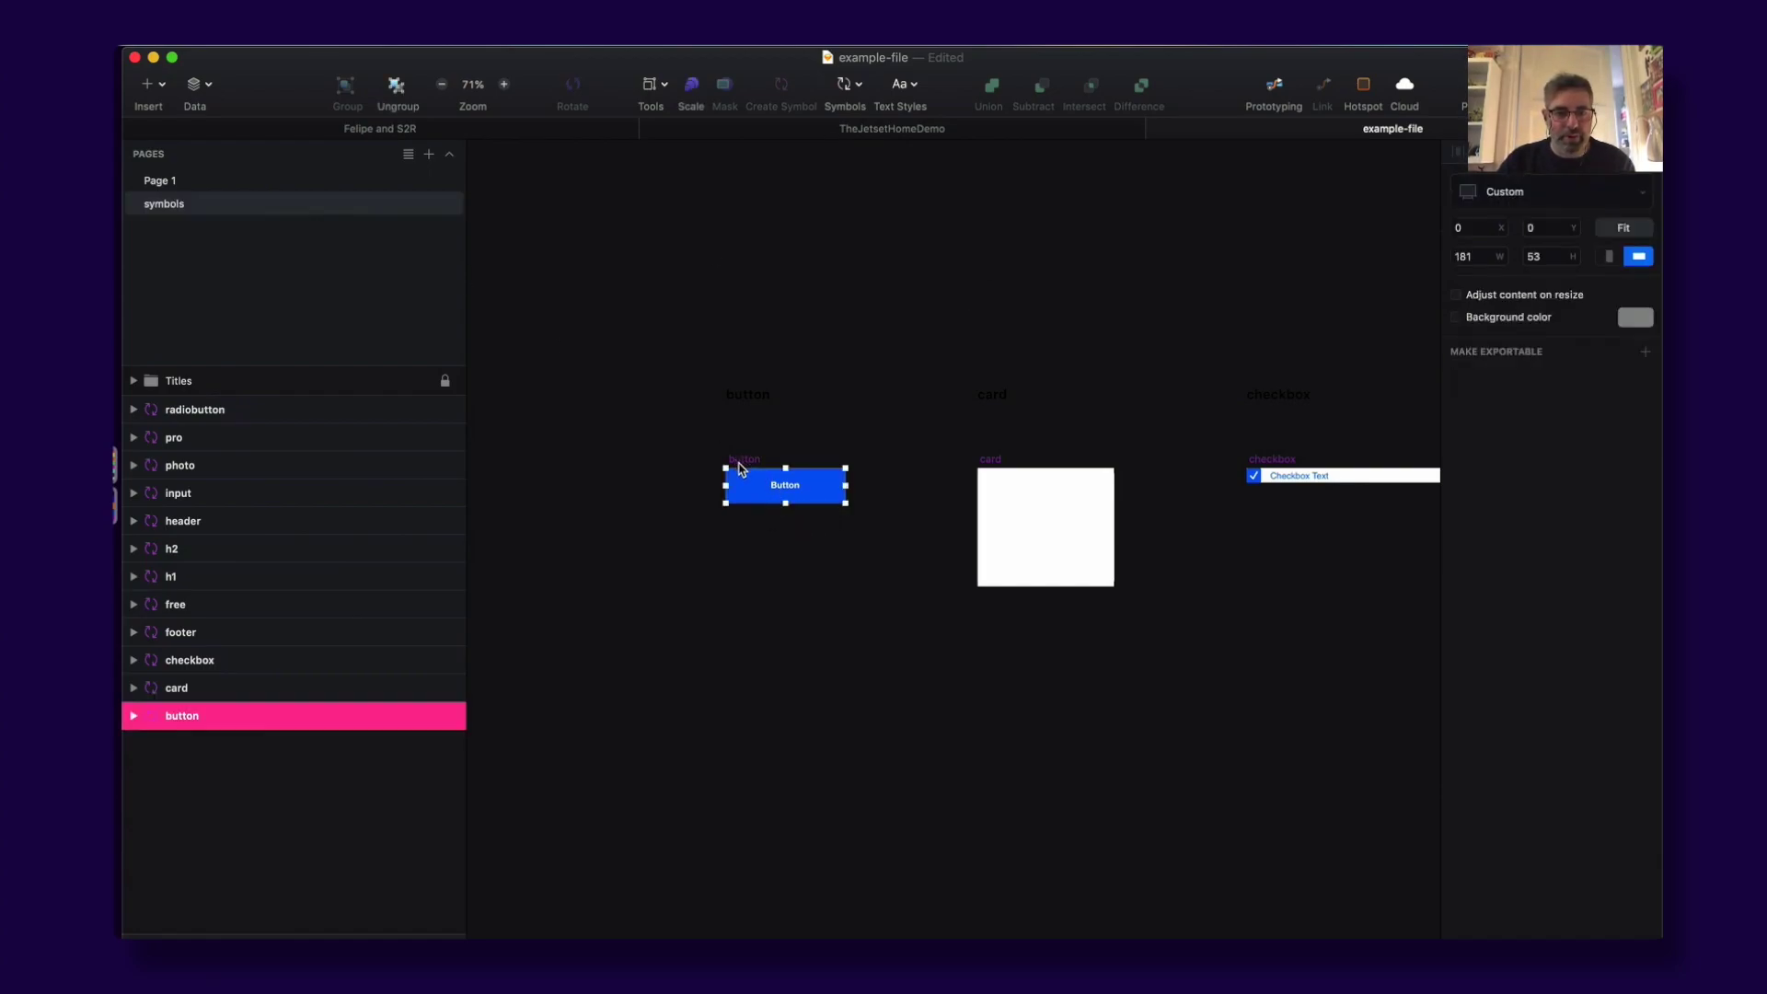
pyautogui.click(688, 456)
pyautogui.click(753, 466)
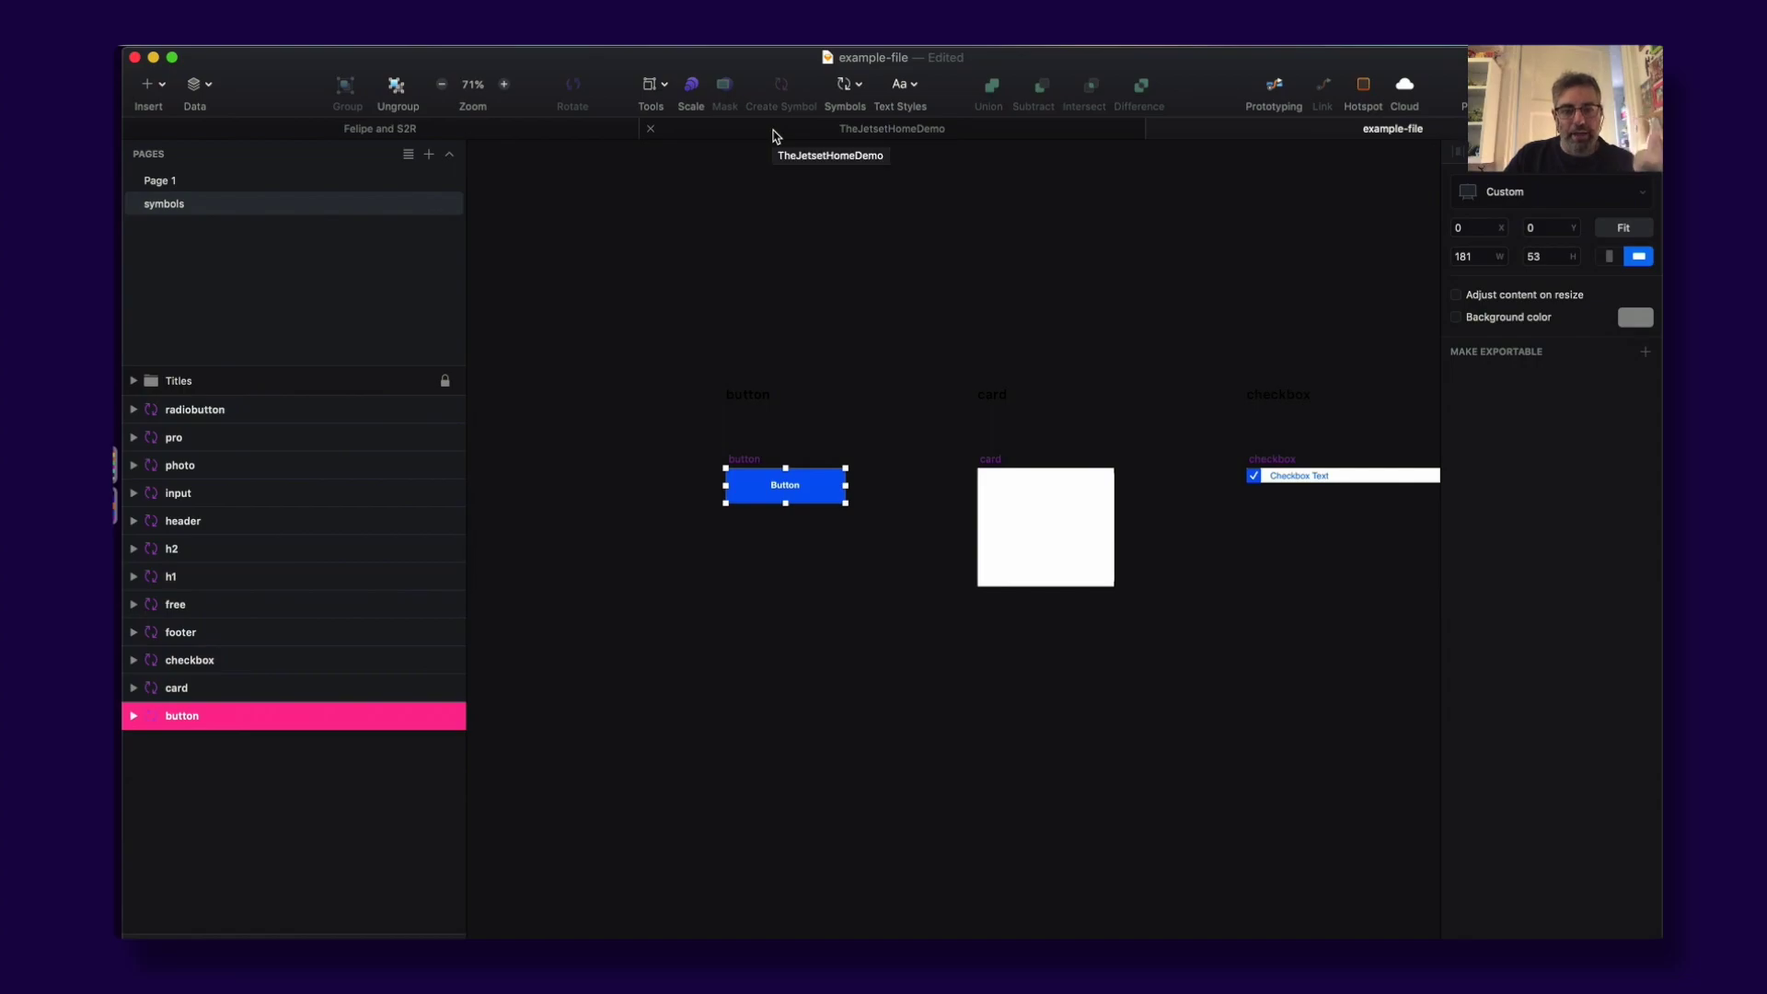
pyautogui.click(1128, 383)
# Step: Copy the {container} group holding the logo and navigation items at the head of the Start artboard in TheJetsetHomeDemo
pyautogui.click(884, 135)
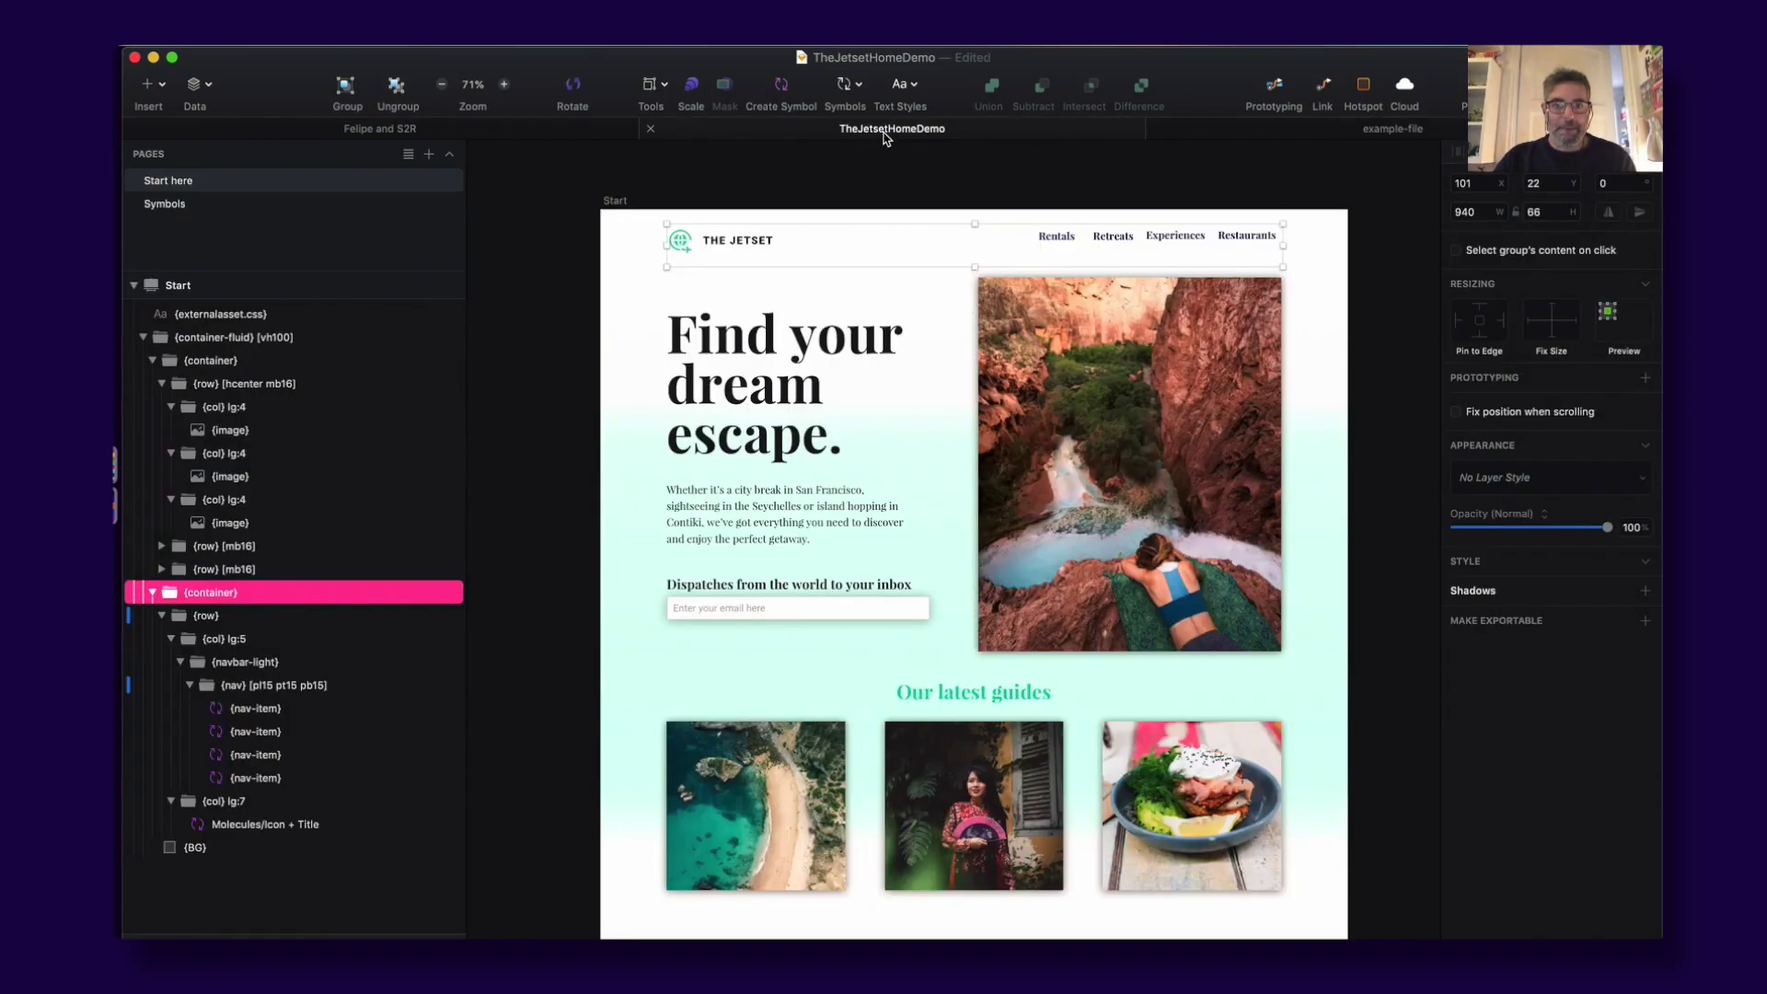
pyautogui.click(714, 198)
pyautogui.click(718, 245)
pyautogui.keyDown('super'); pyautogui.click(720, 247); pyautogui.keyUp('super')
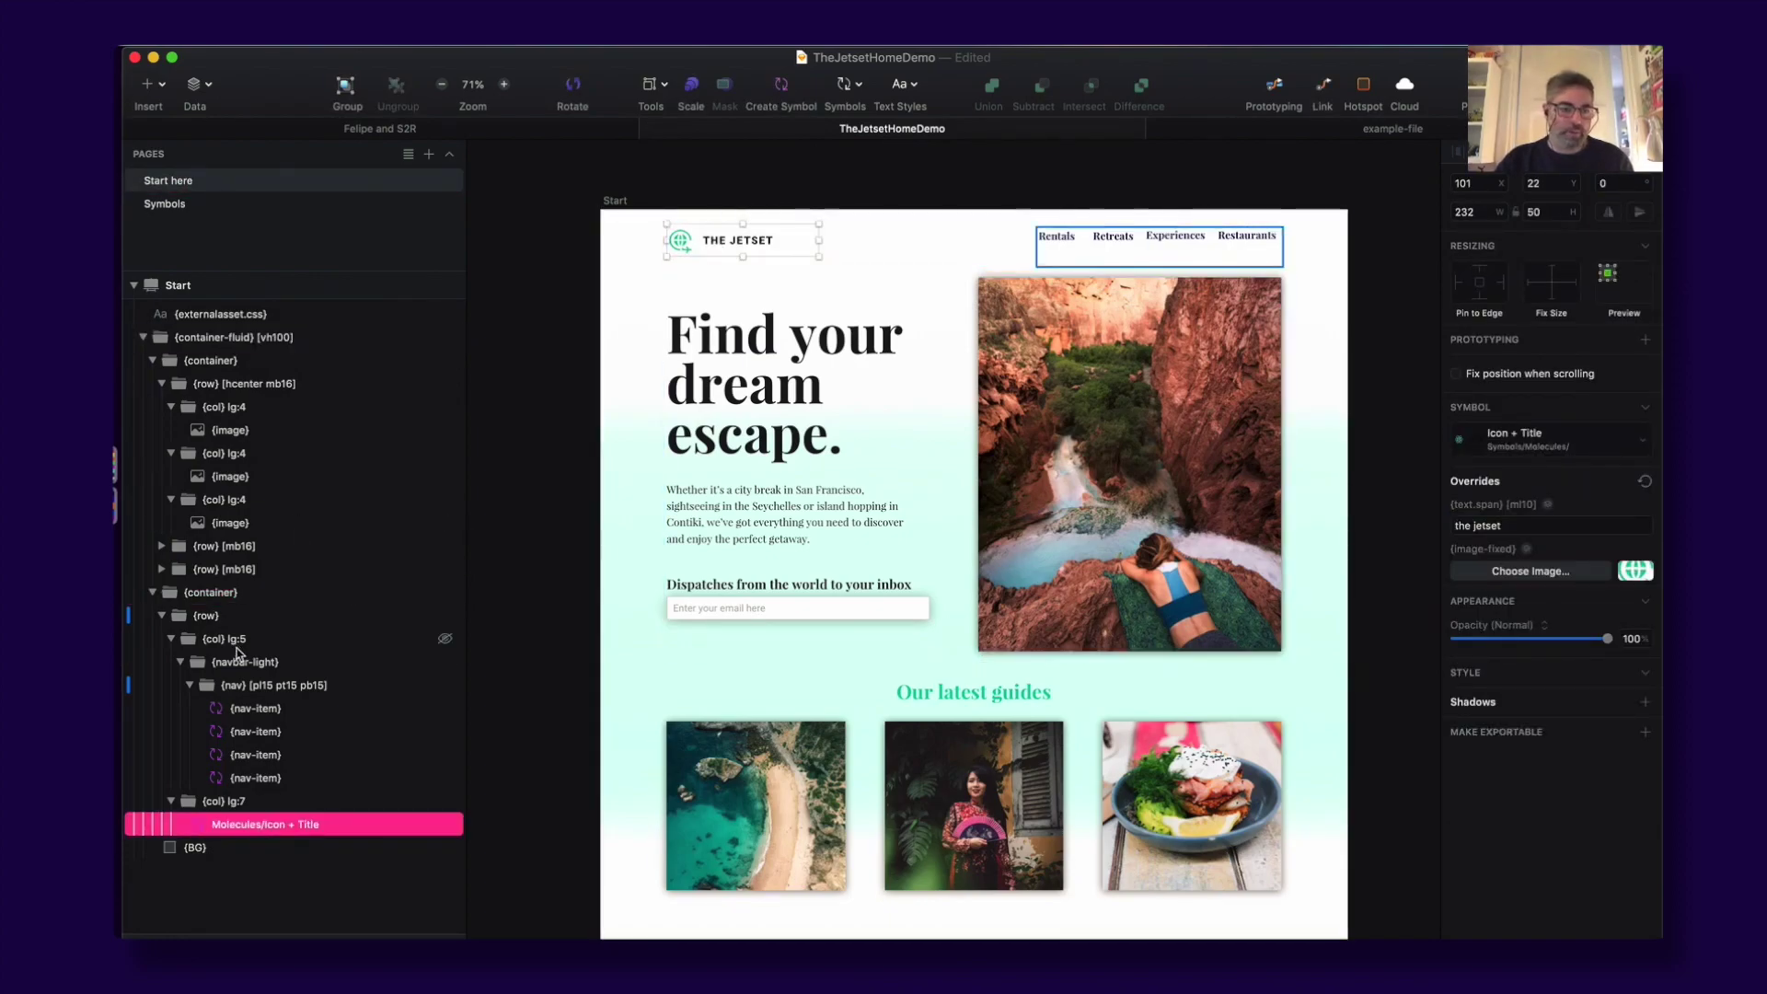
pyautogui.click(209, 597)
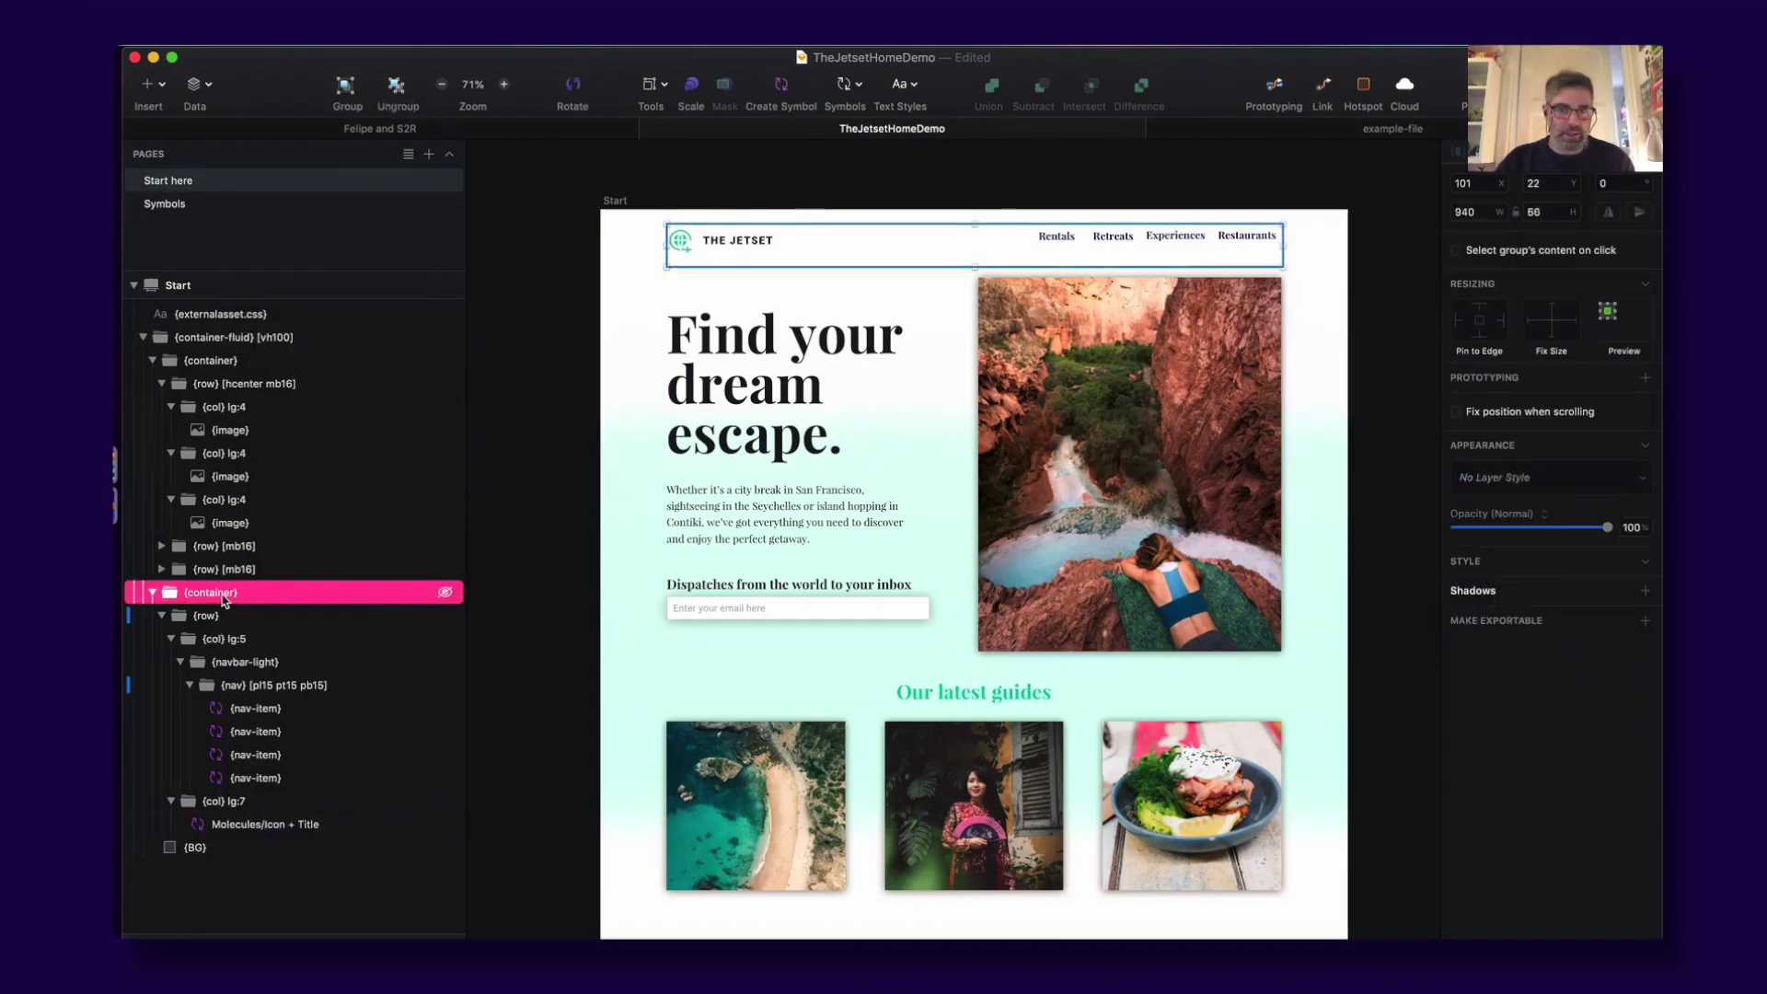
pyautogui.click(153, 593)
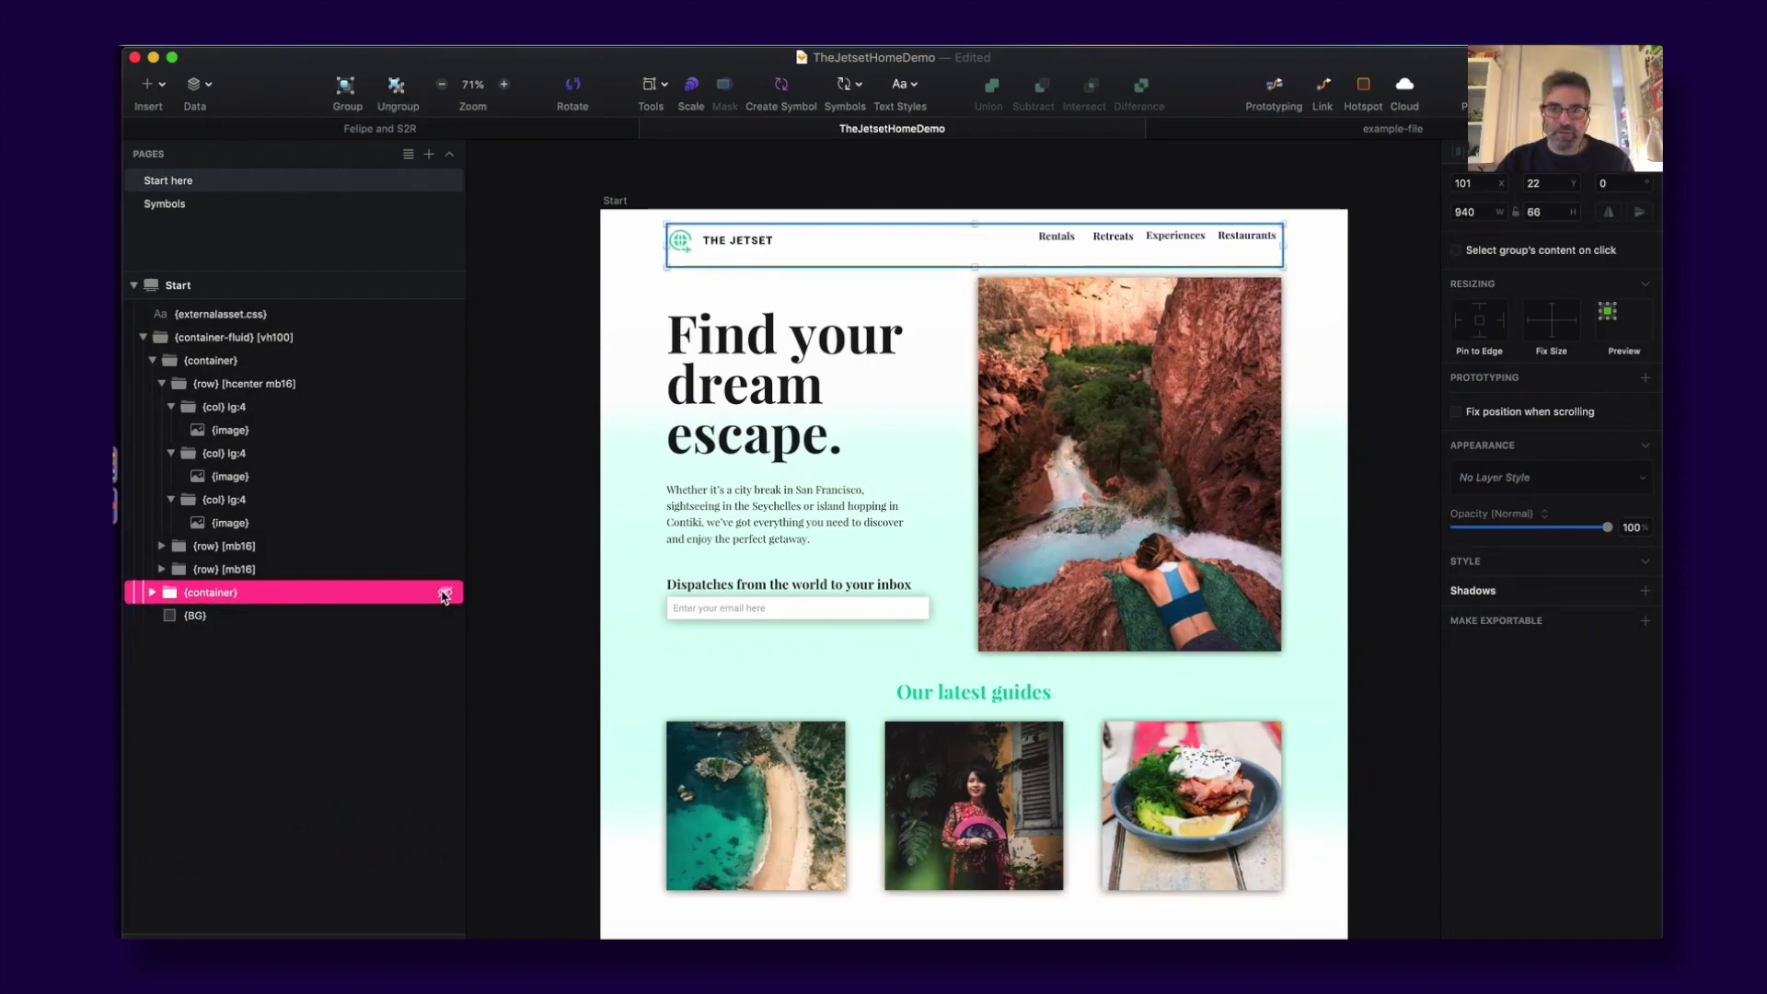
pyautogui.click(153, 592)
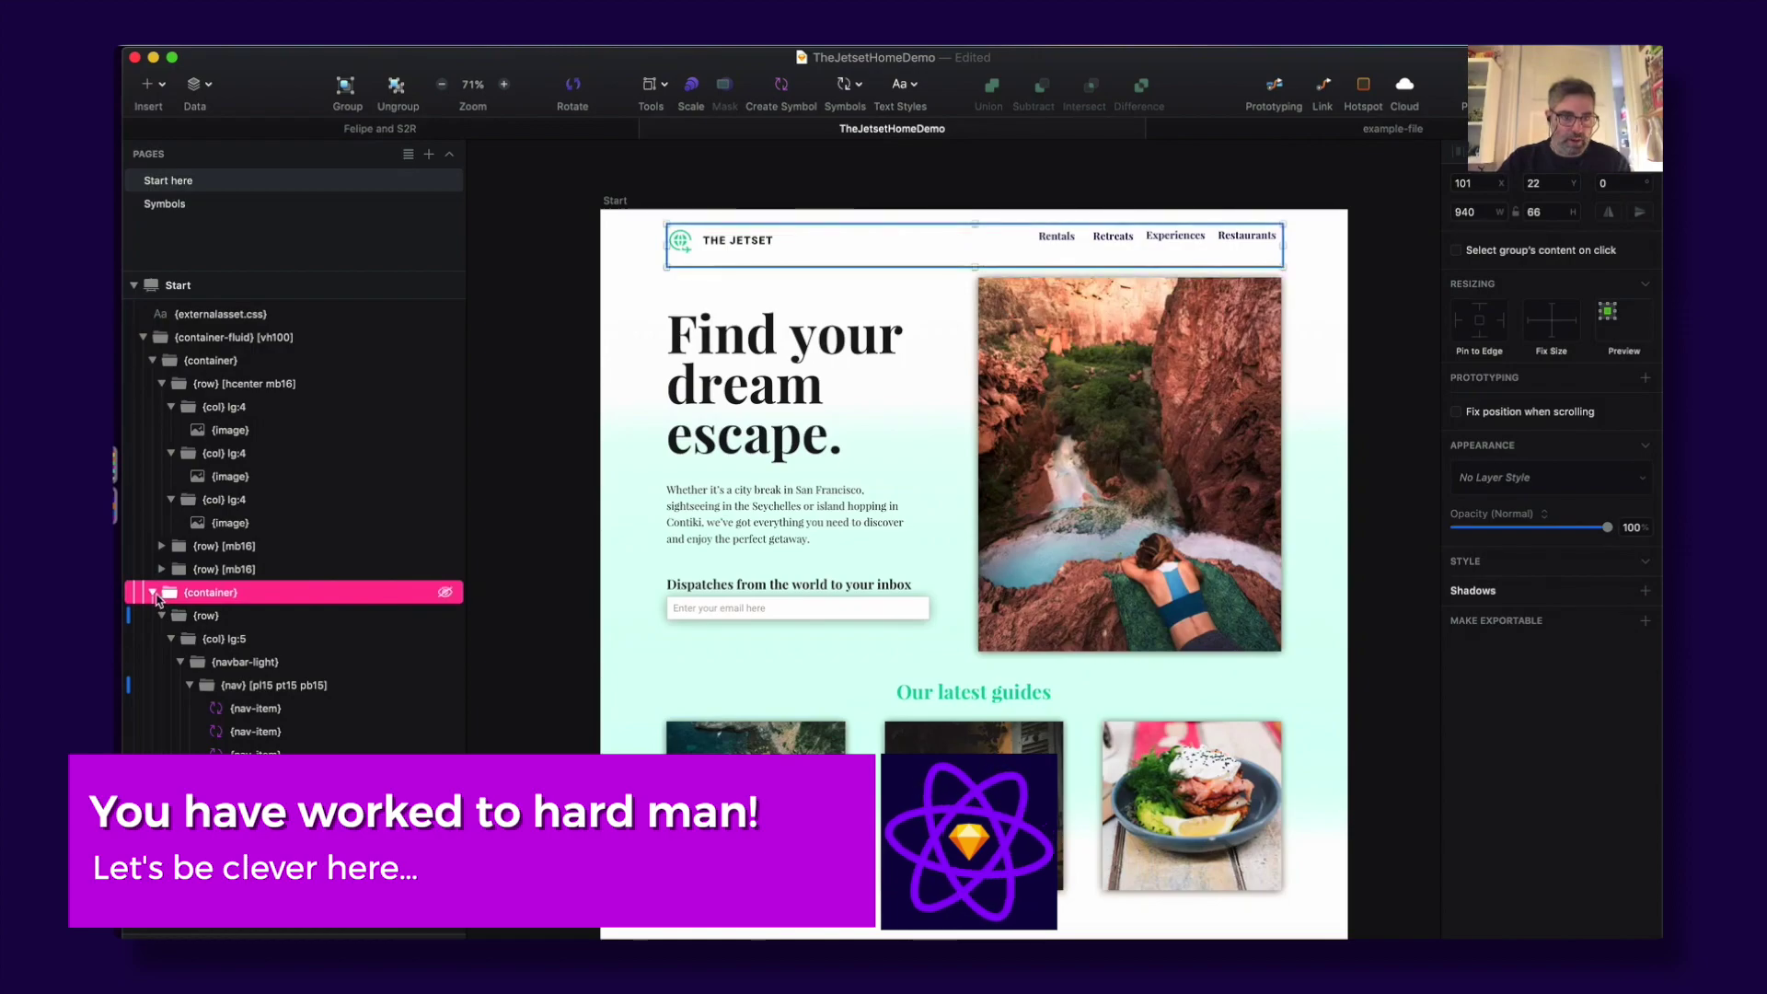
pyautogui.click(153, 593)
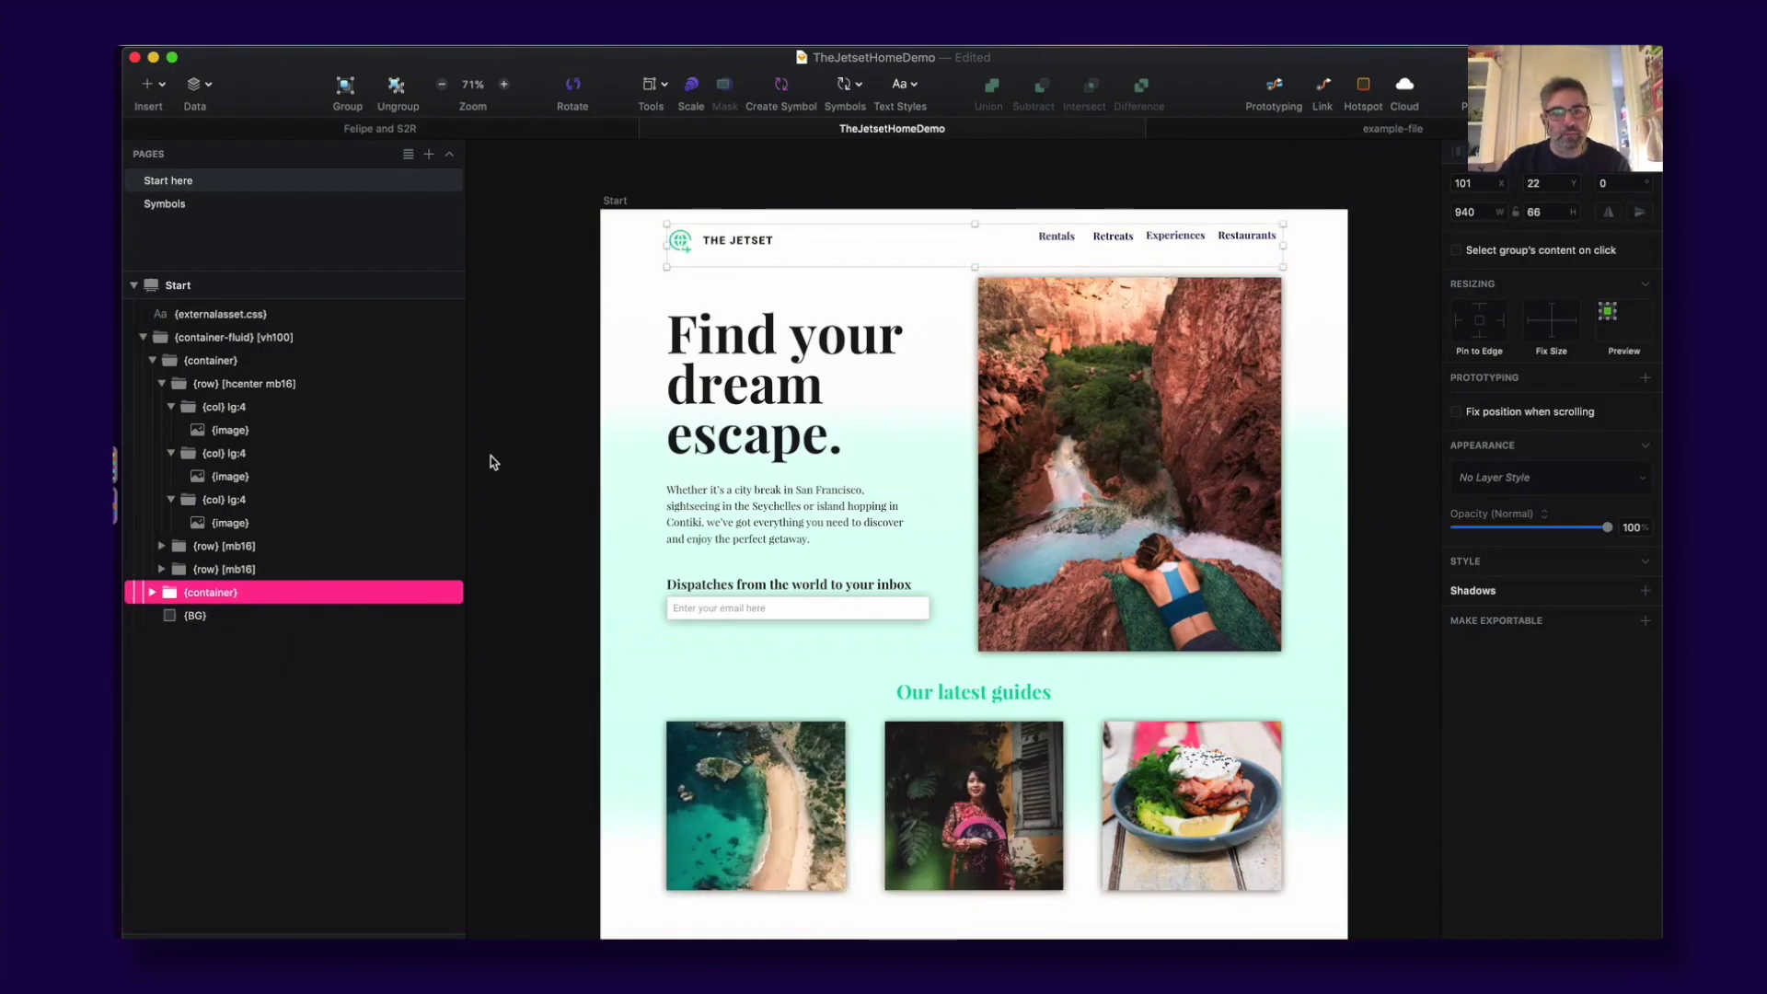
# Step: Examine the header symbol on the Tablet artboard on Page 1 of example-file
pyautogui.click(1344, 133)
pyautogui.click(281, 184)
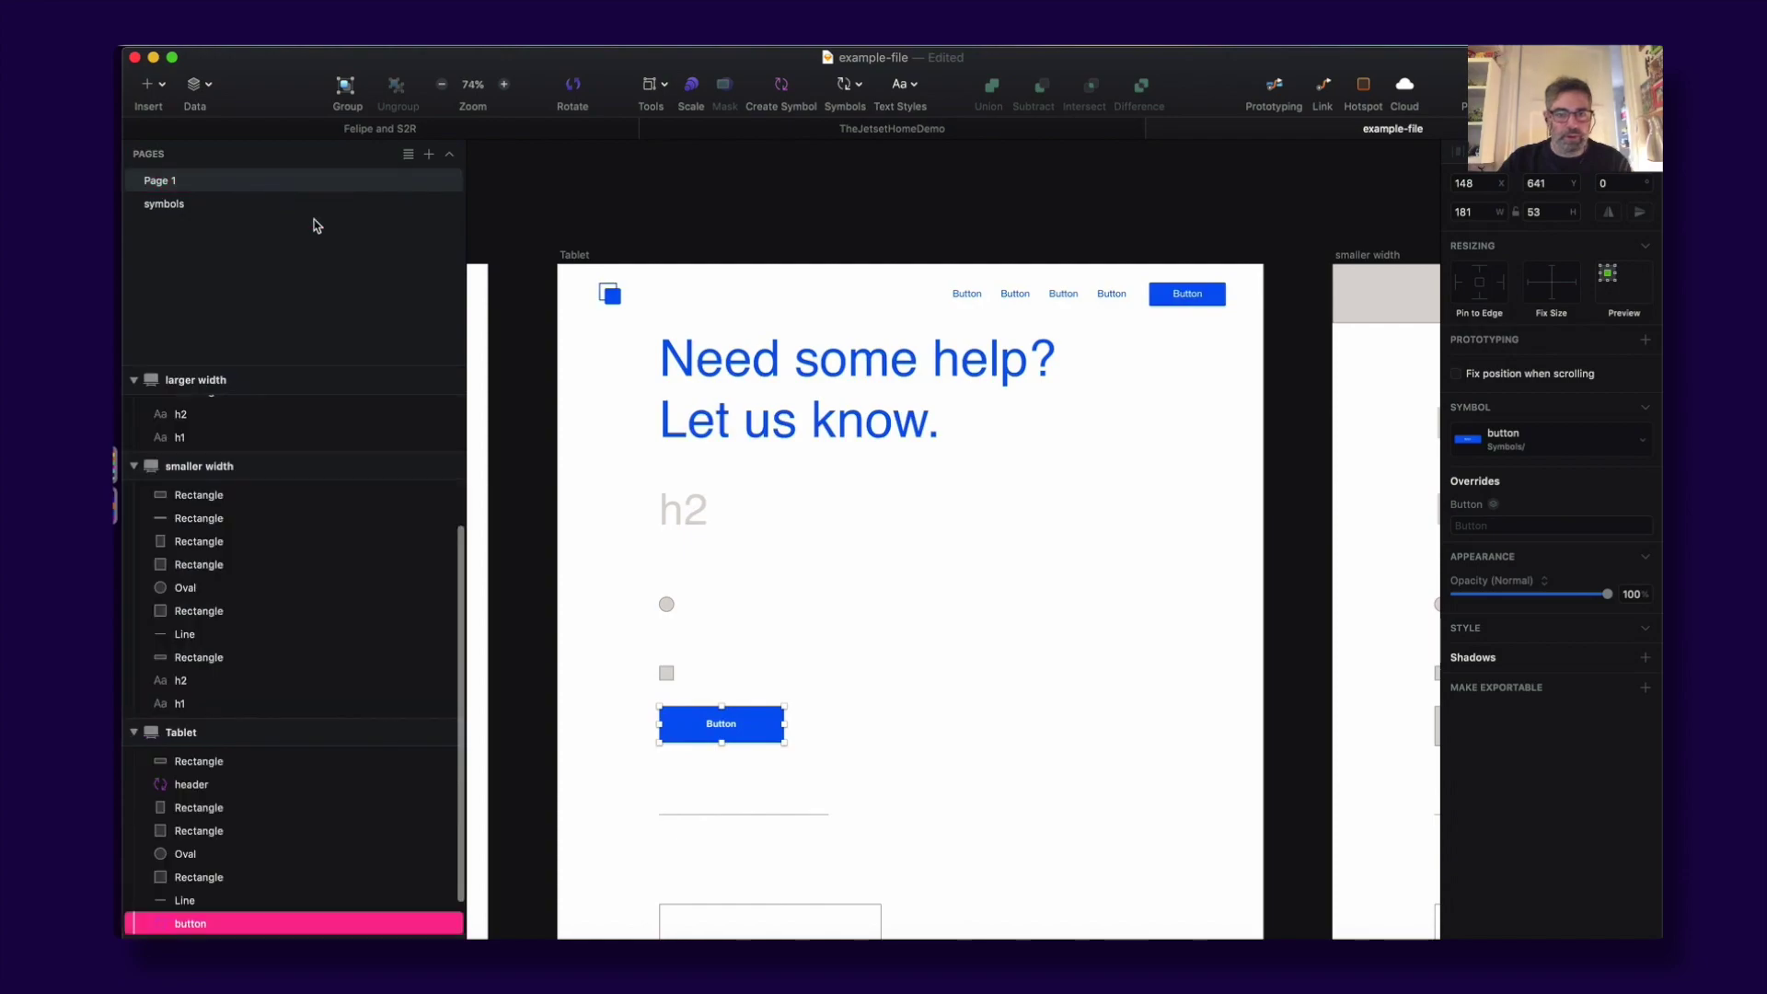
pyautogui.scroll(-3, 832, 340)
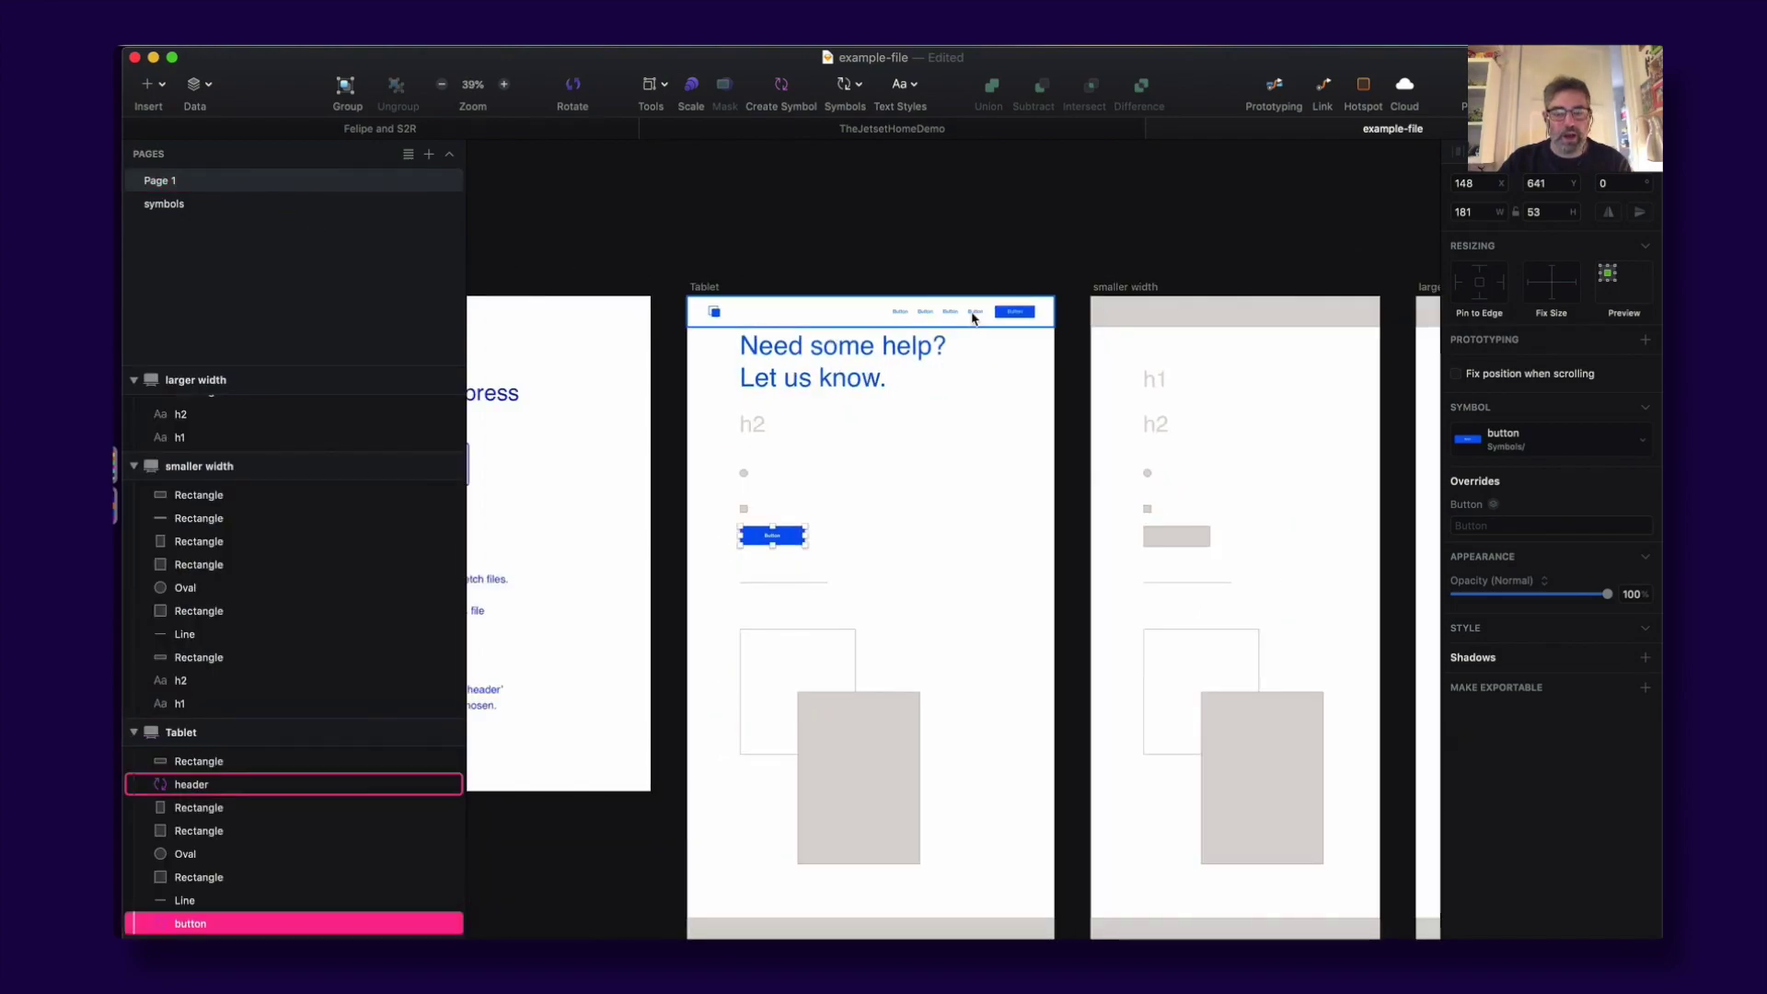
pyautogui.click(971, 321)
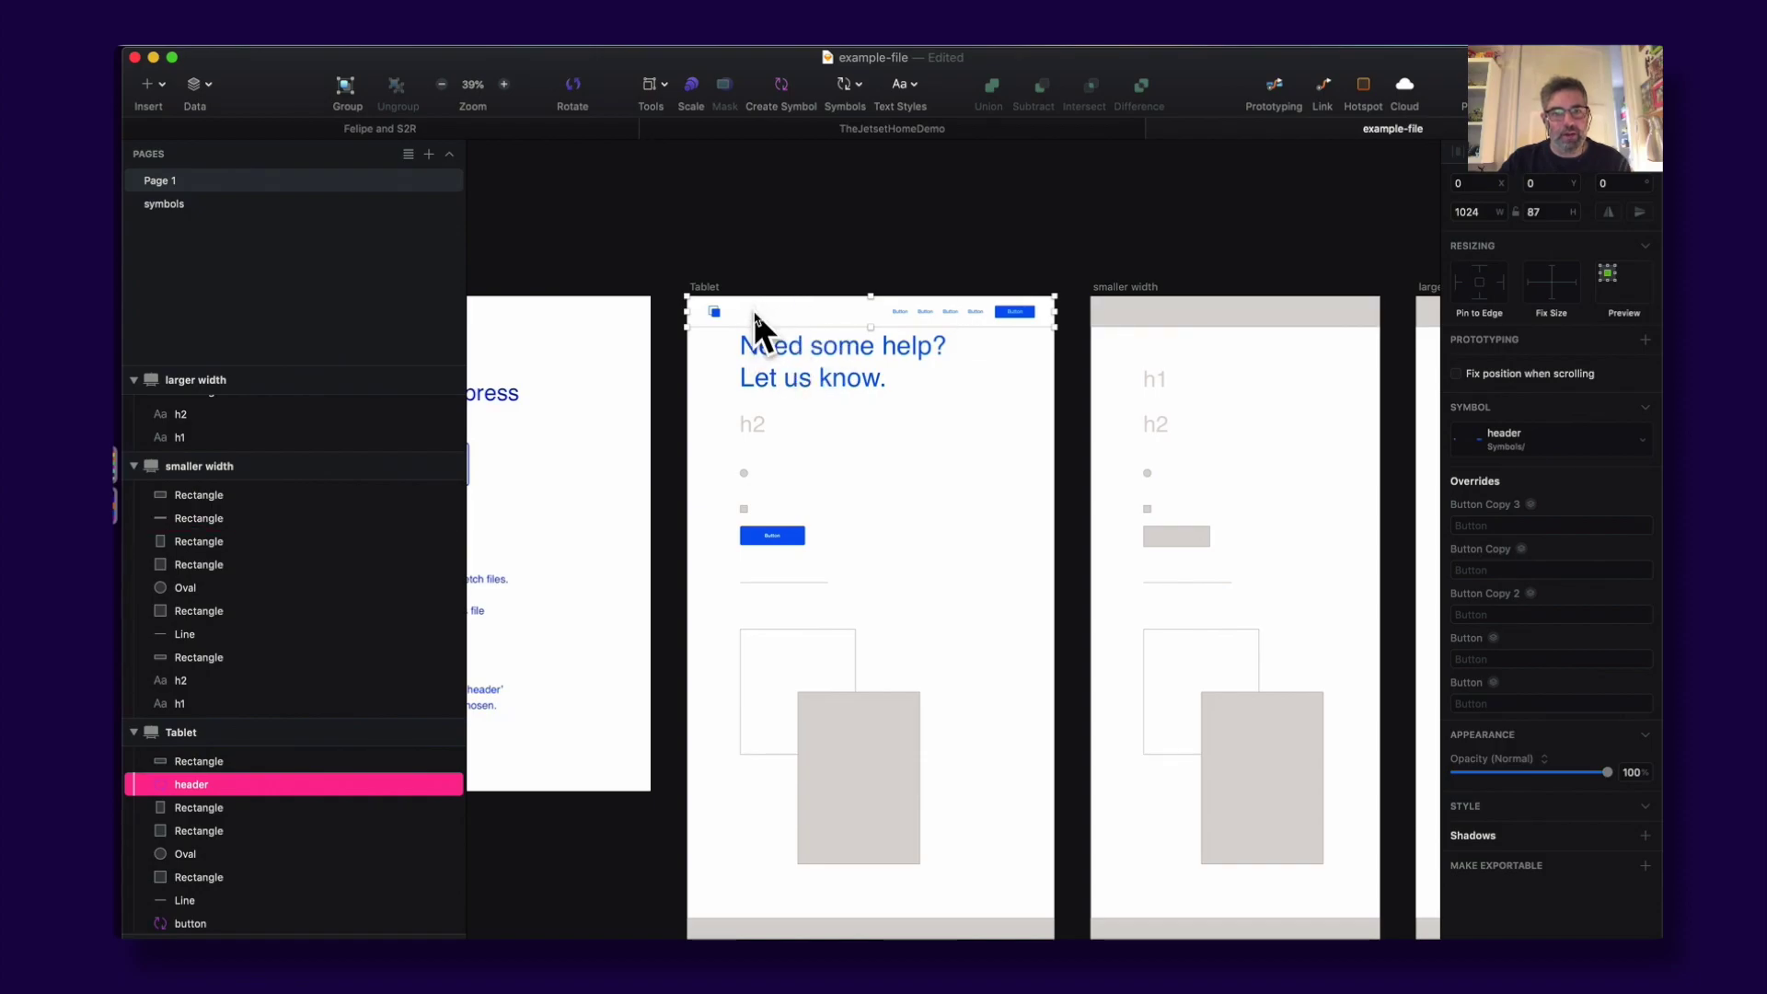
# Step: Paste the copied {container} navigation group into the Before Felipe artboard of the Felipe and S2R document
pyautogui.click(270, 134)
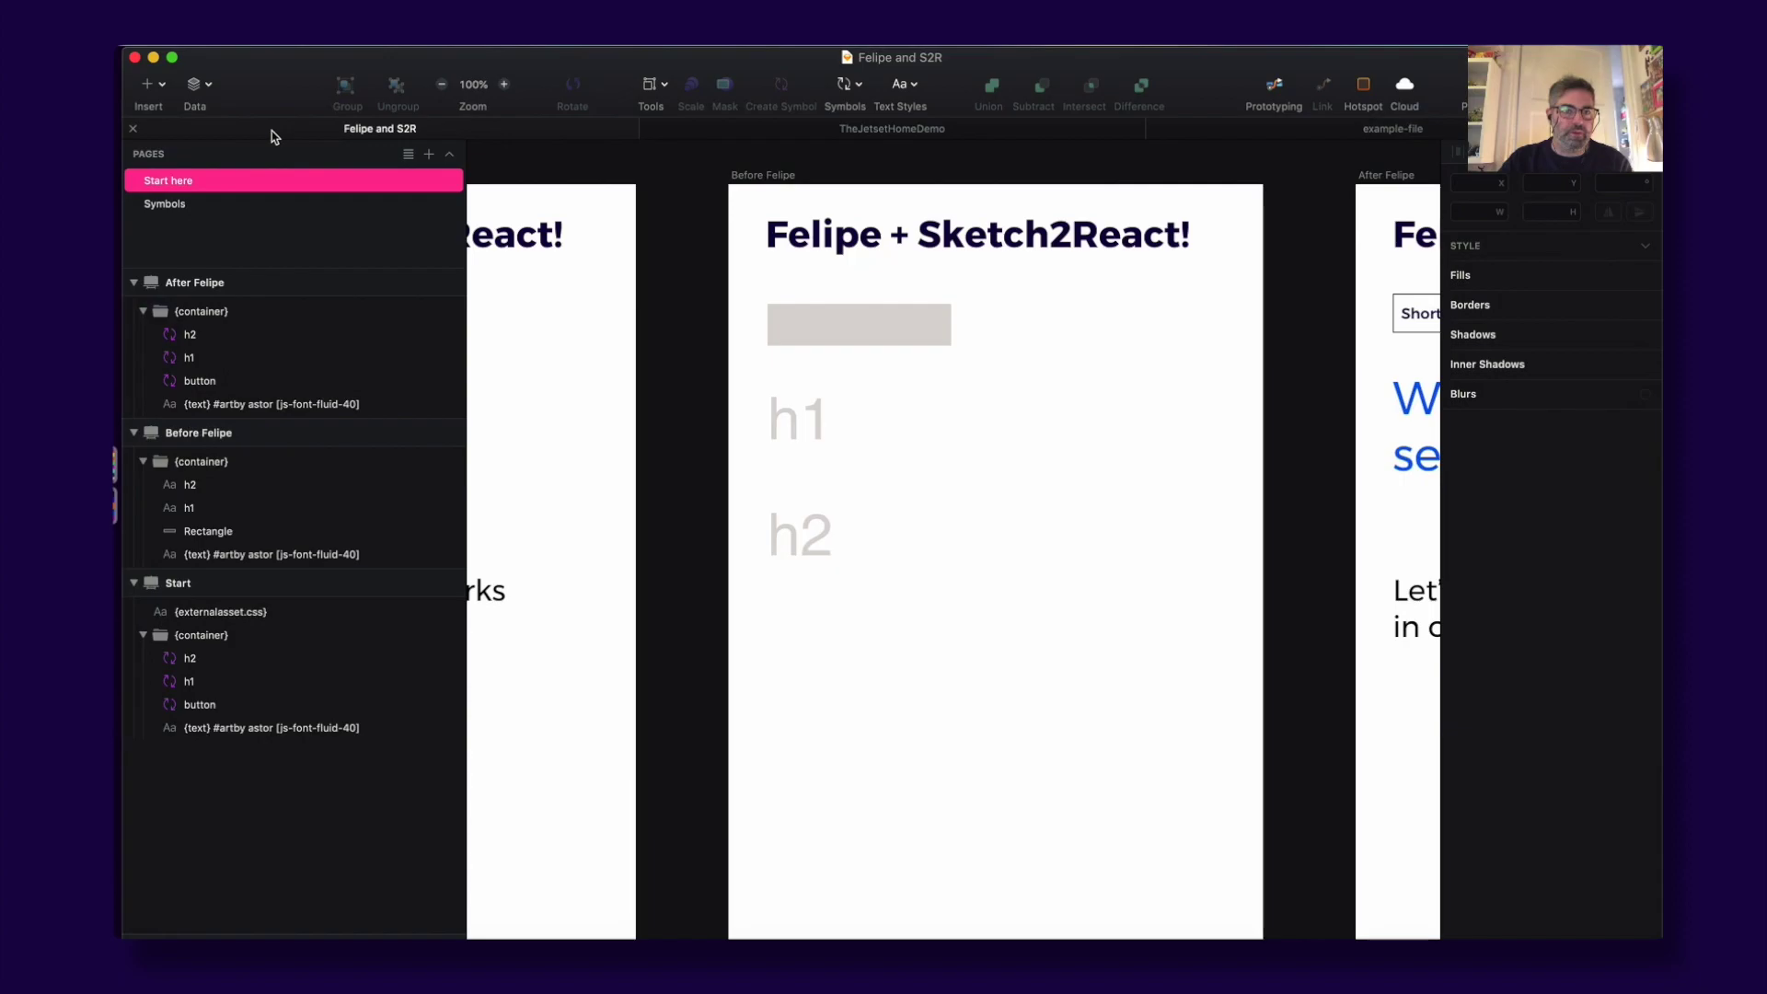
pyautogui.click(790, 226)
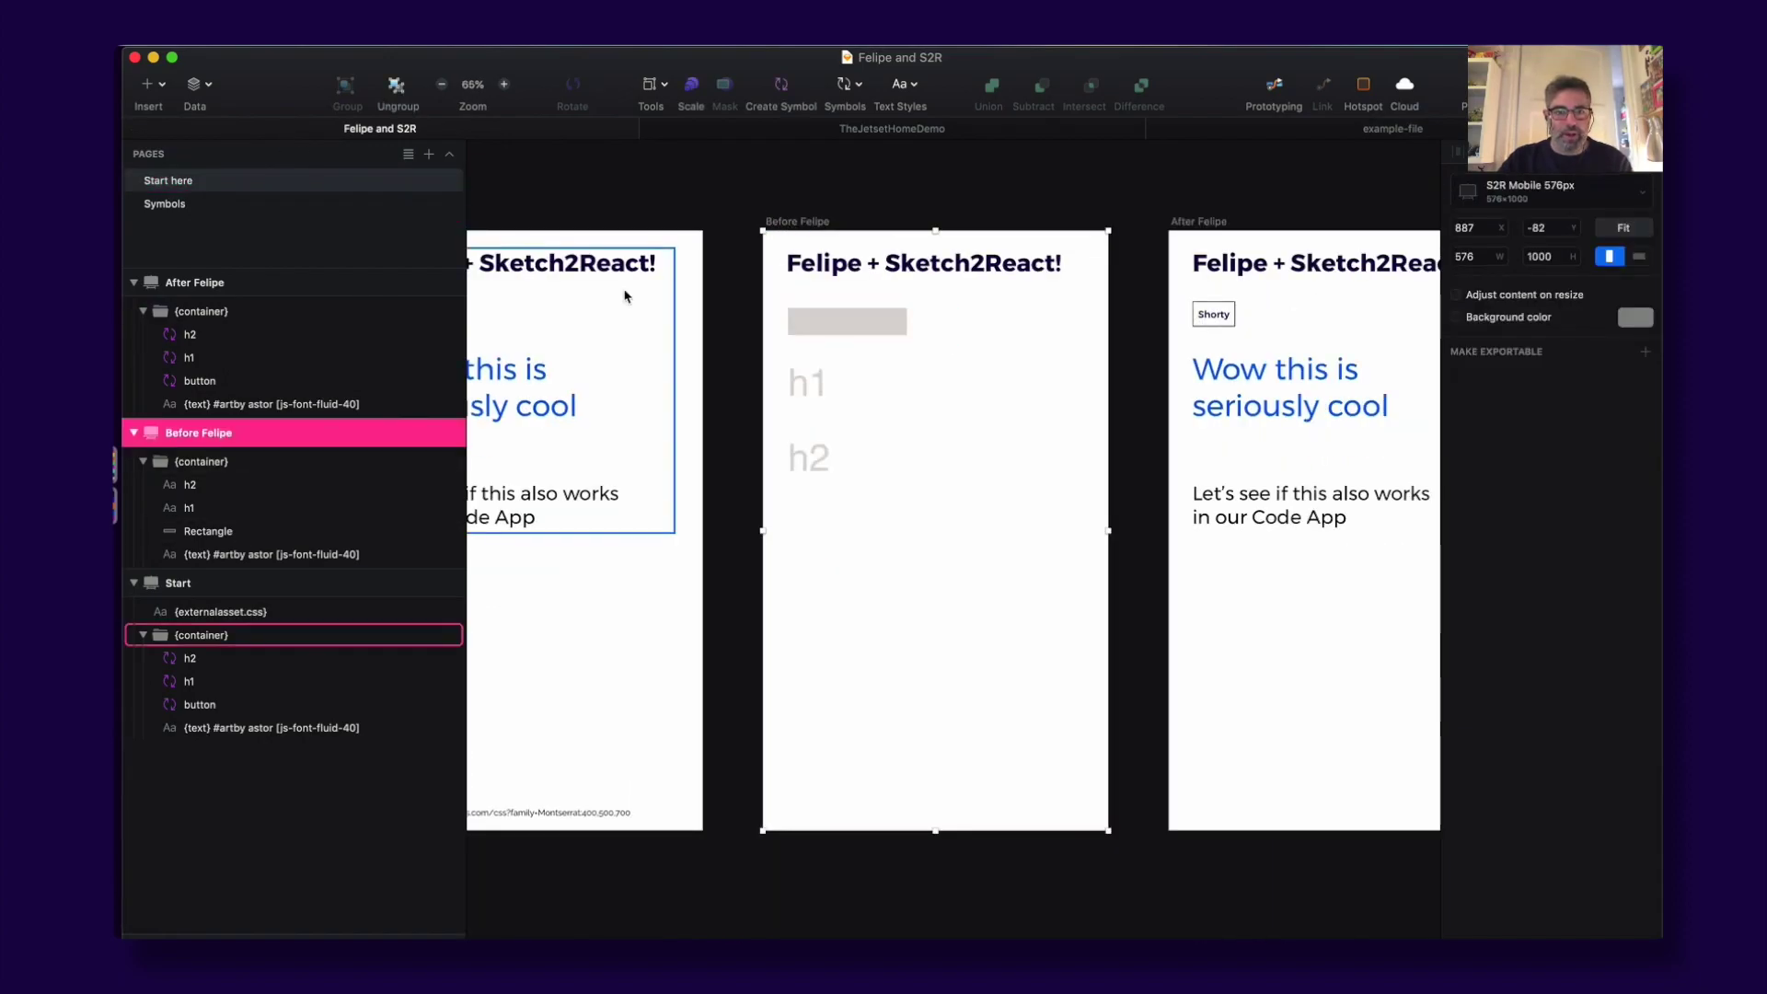
pyautogui.moveTo(627, 294); pyautogui.dragTo(734, 270)
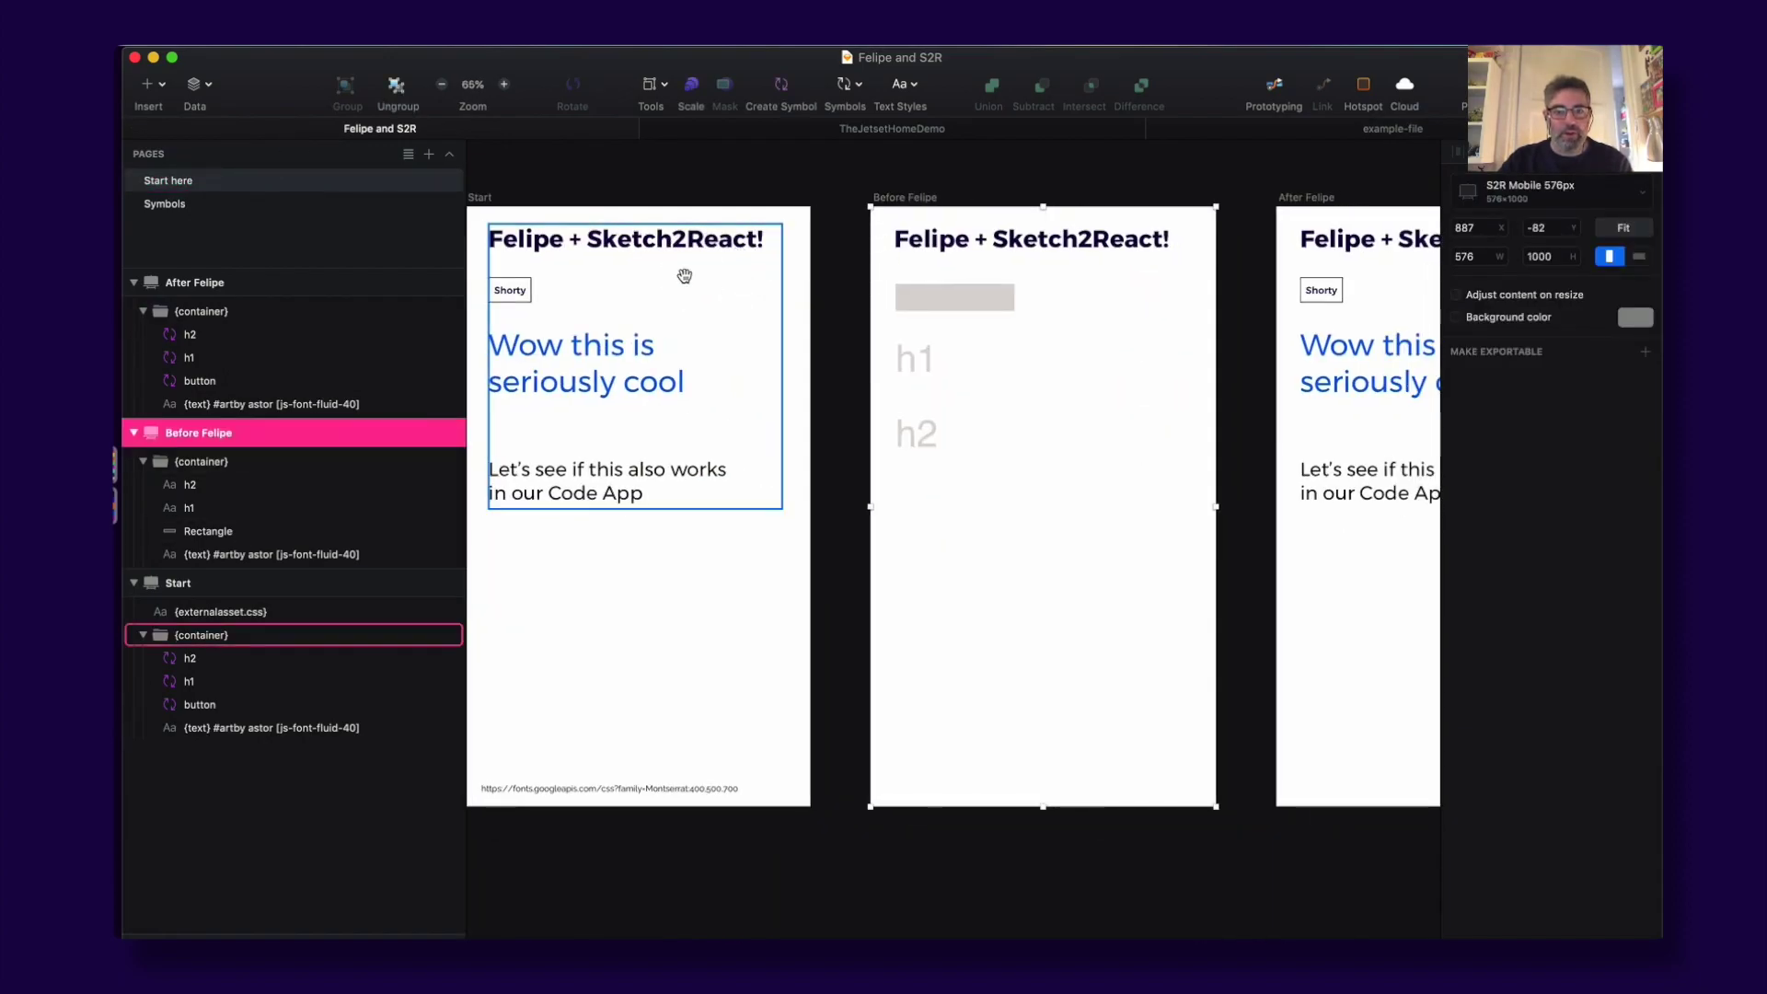
pyautogui.hscroll(-3, 686, 276)
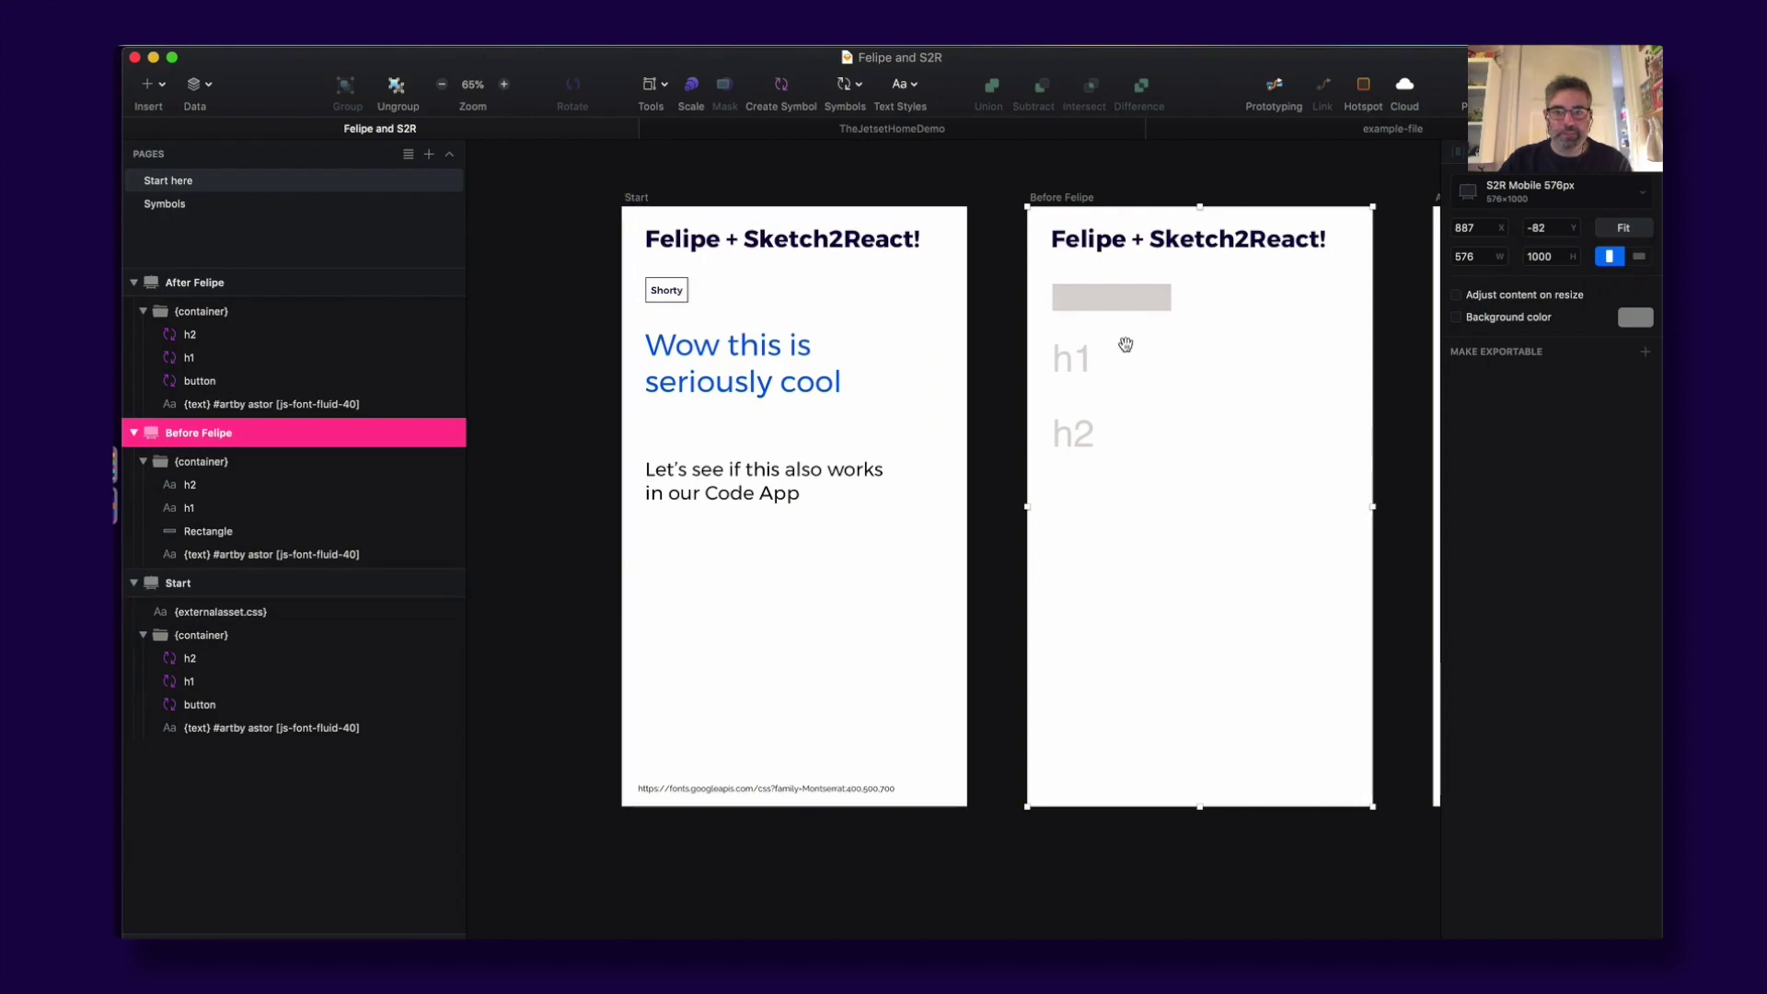
pyautogui.hscroll(3, 1040, 382)
pyautogui.press('super+v')
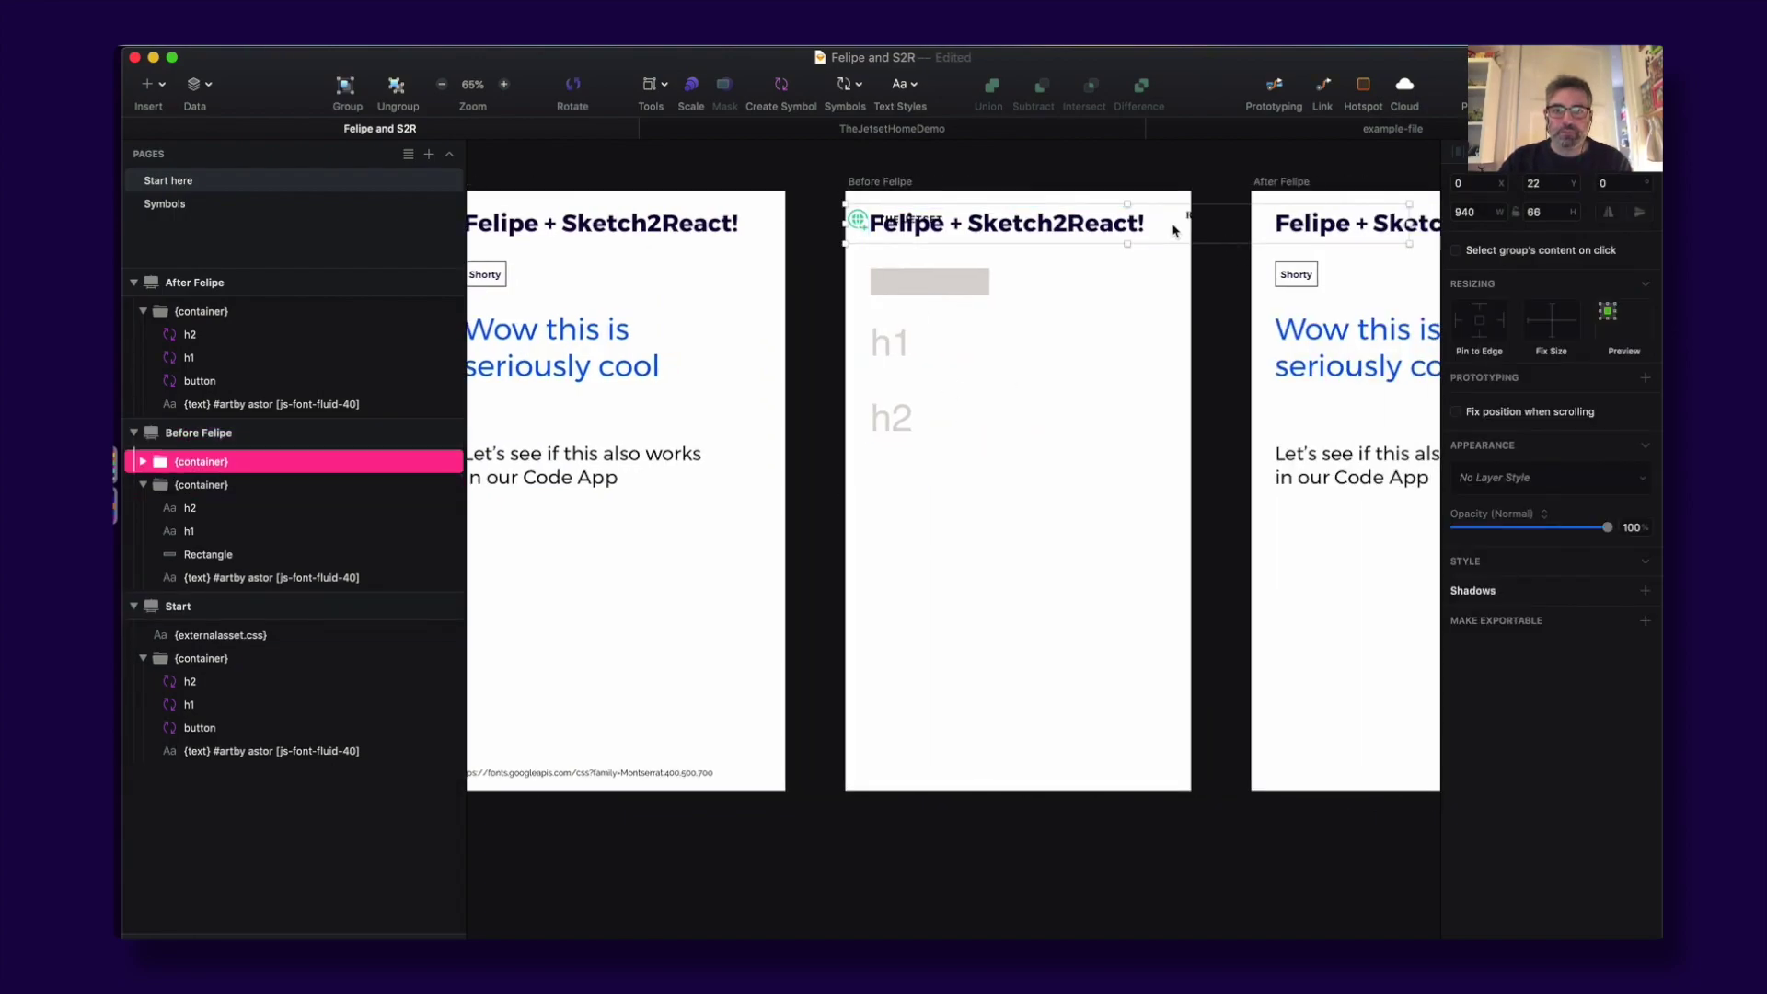
# Step: Move the pasted navigation group out of the Before Felipe artboard to the empty canvas below the artboards
pyautogui.moveTo(1175, 223); pyautogui.dragTo(1134, 535)
pyautogui.hscroll(6, 681, 419)
pyautogui.hscroll(-6, 652, 419)
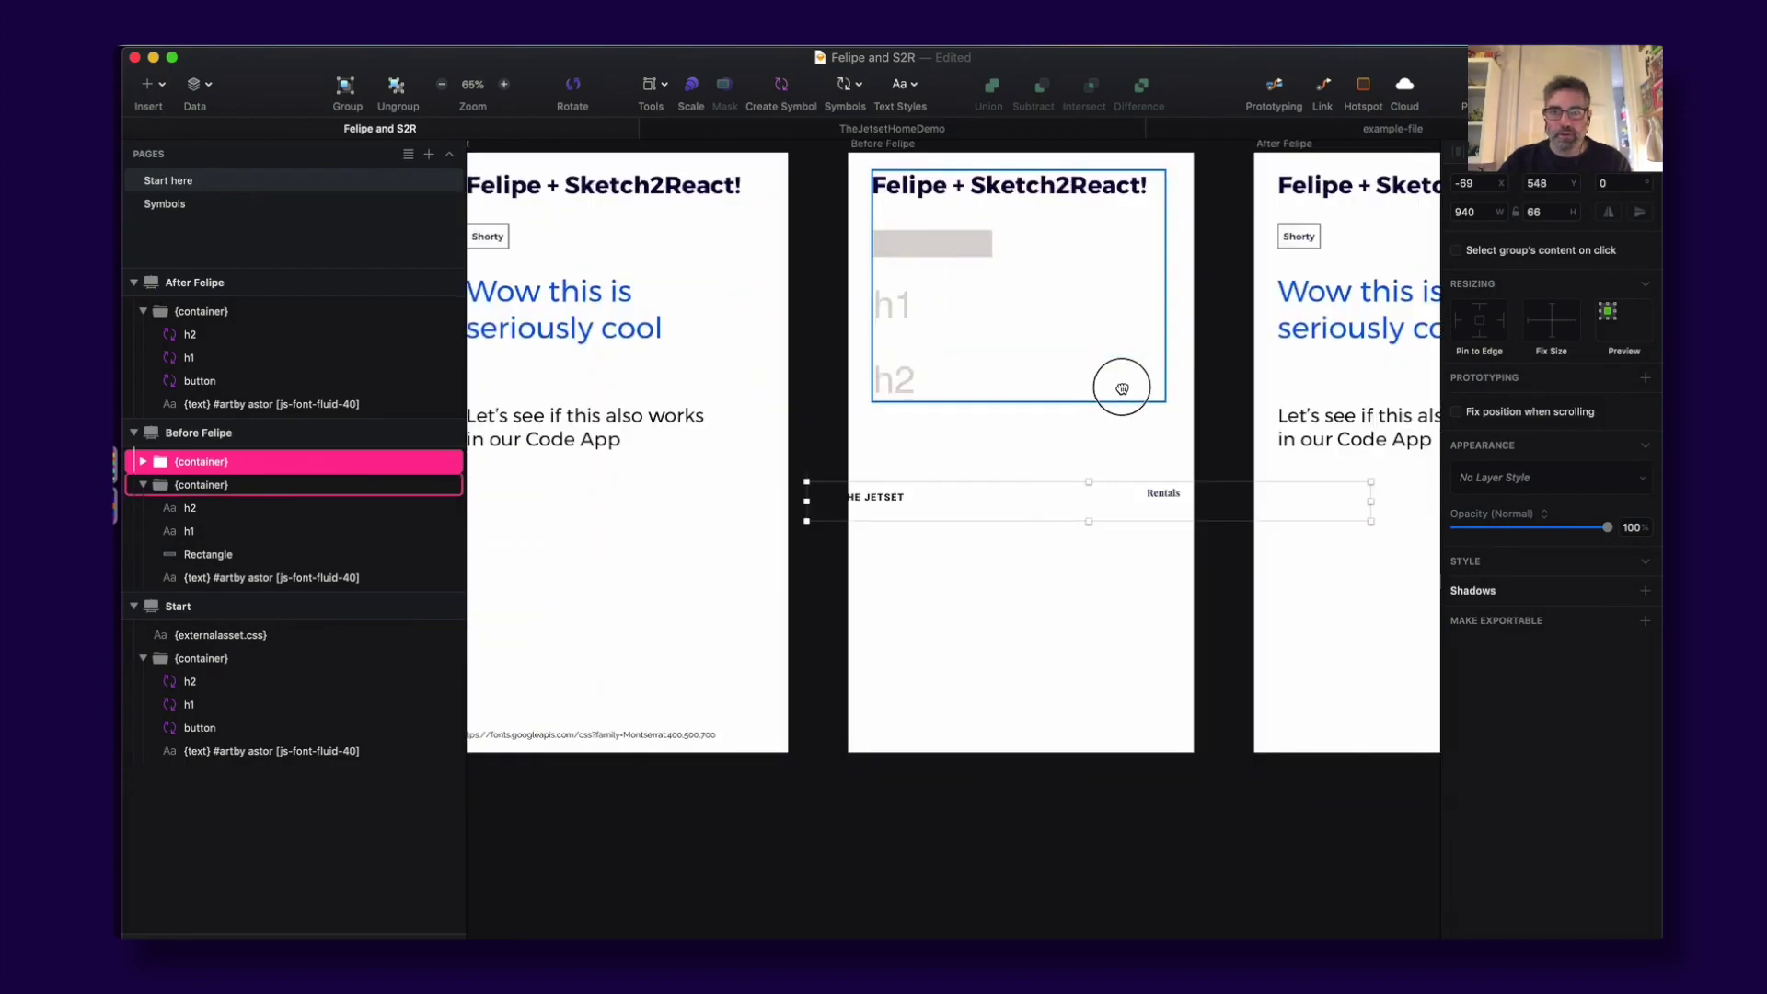
pyautogui.hscroll(-3, 892, 449)
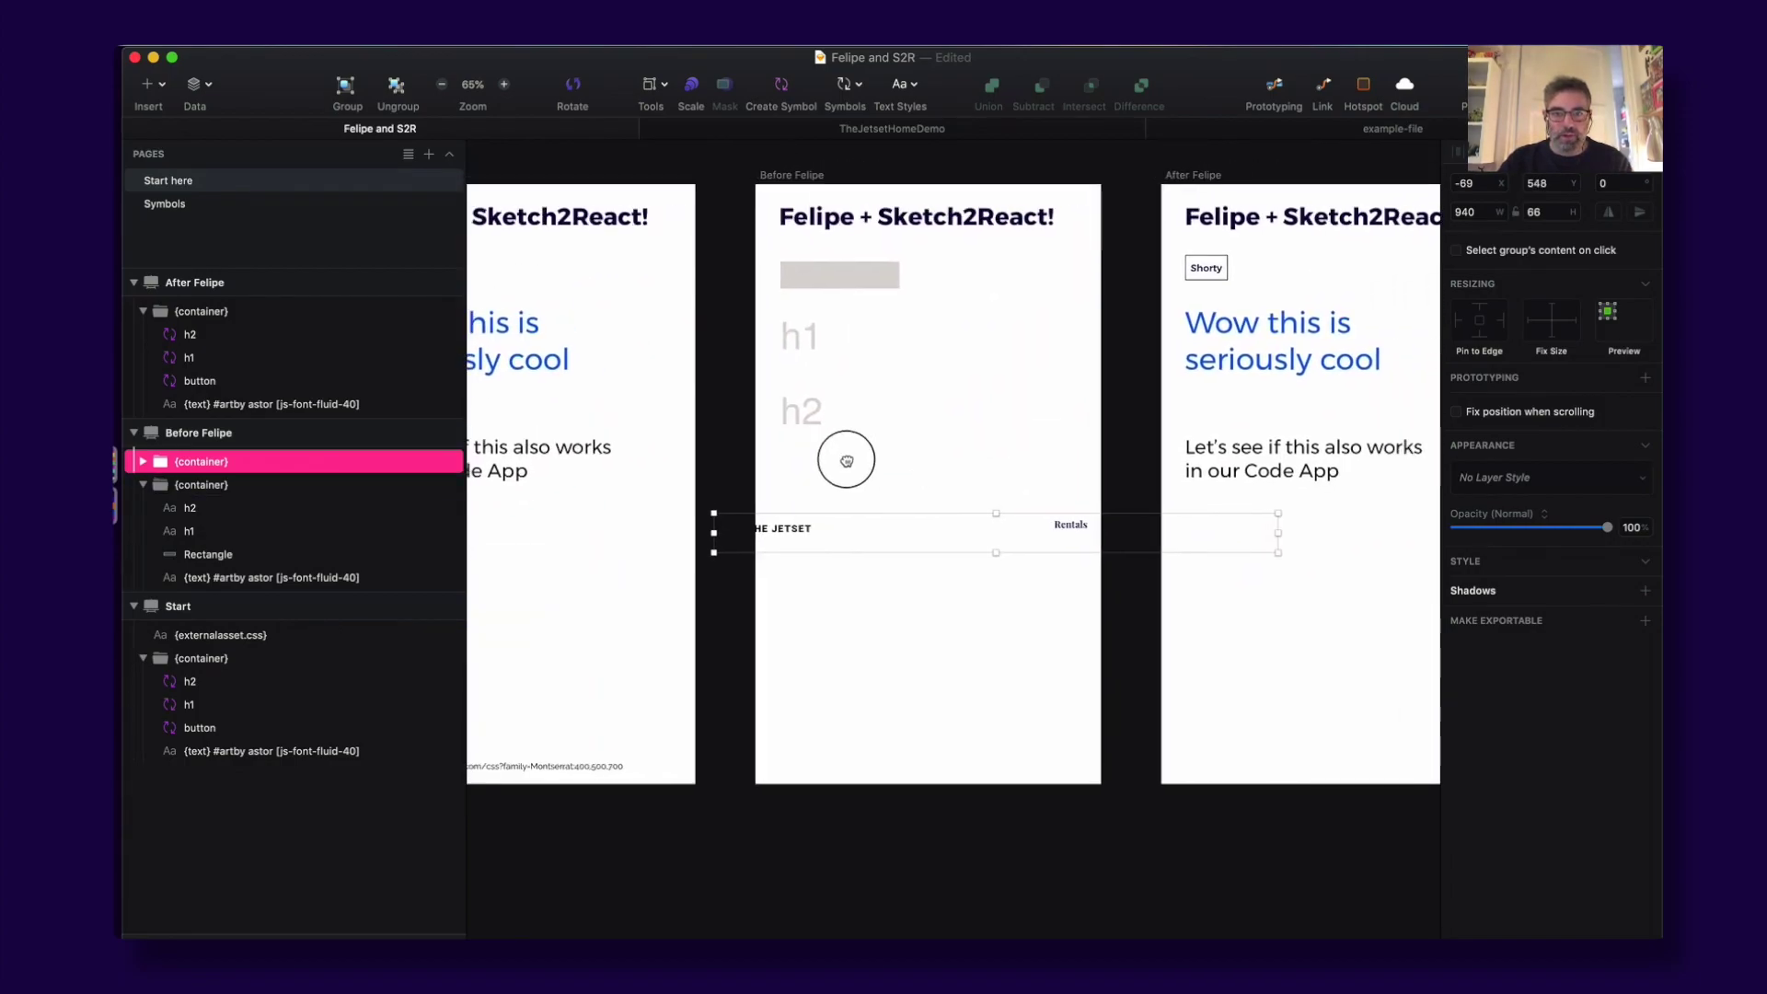
pyautogui.moveTo(1043, 551); pyautogui.dragTo(869, 865)
pyautogui.scroll(-4, 727, 257)
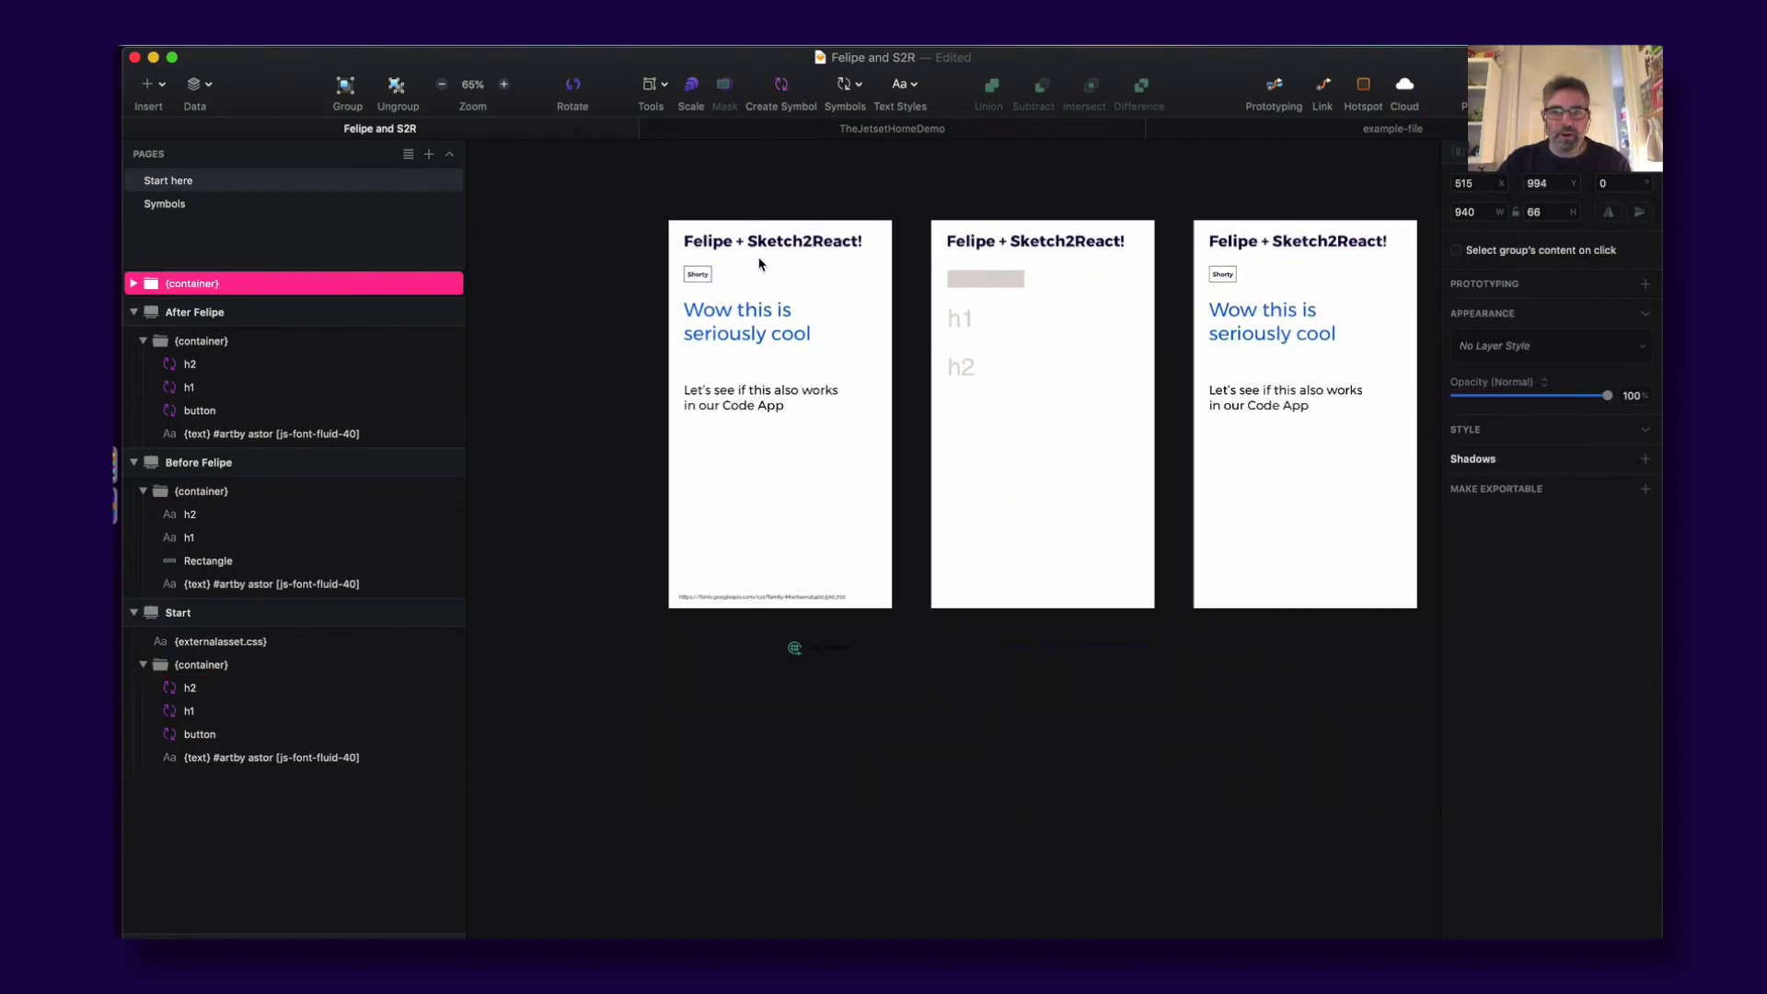
# Step: Move the After Felipe artboard farther right to make room and set the Before Felipe artboard's width to 1140
pyautogui.hscroll(4, 789, 265)
pyautogui.click(889, 227)
pyautogui.moveTo(889, 226); pyautogui.dragTo(1161, 227)
pyautogui.click(635, 225)
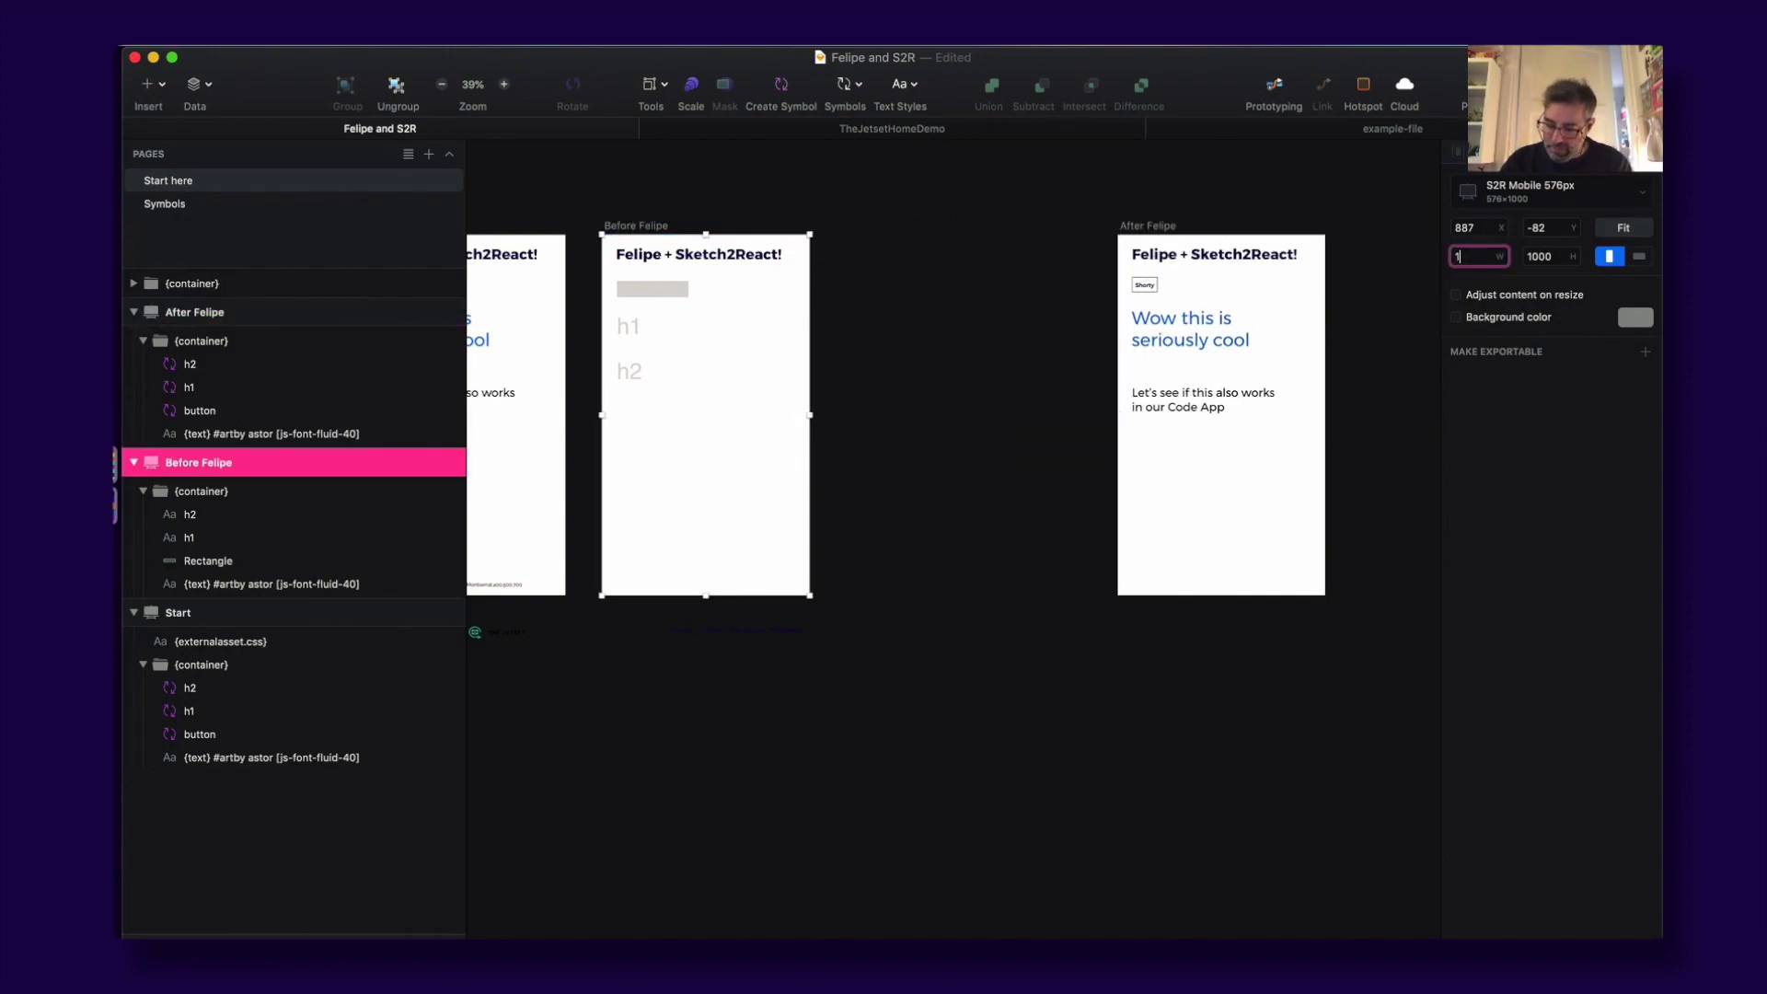
pyautogui.press('Return')
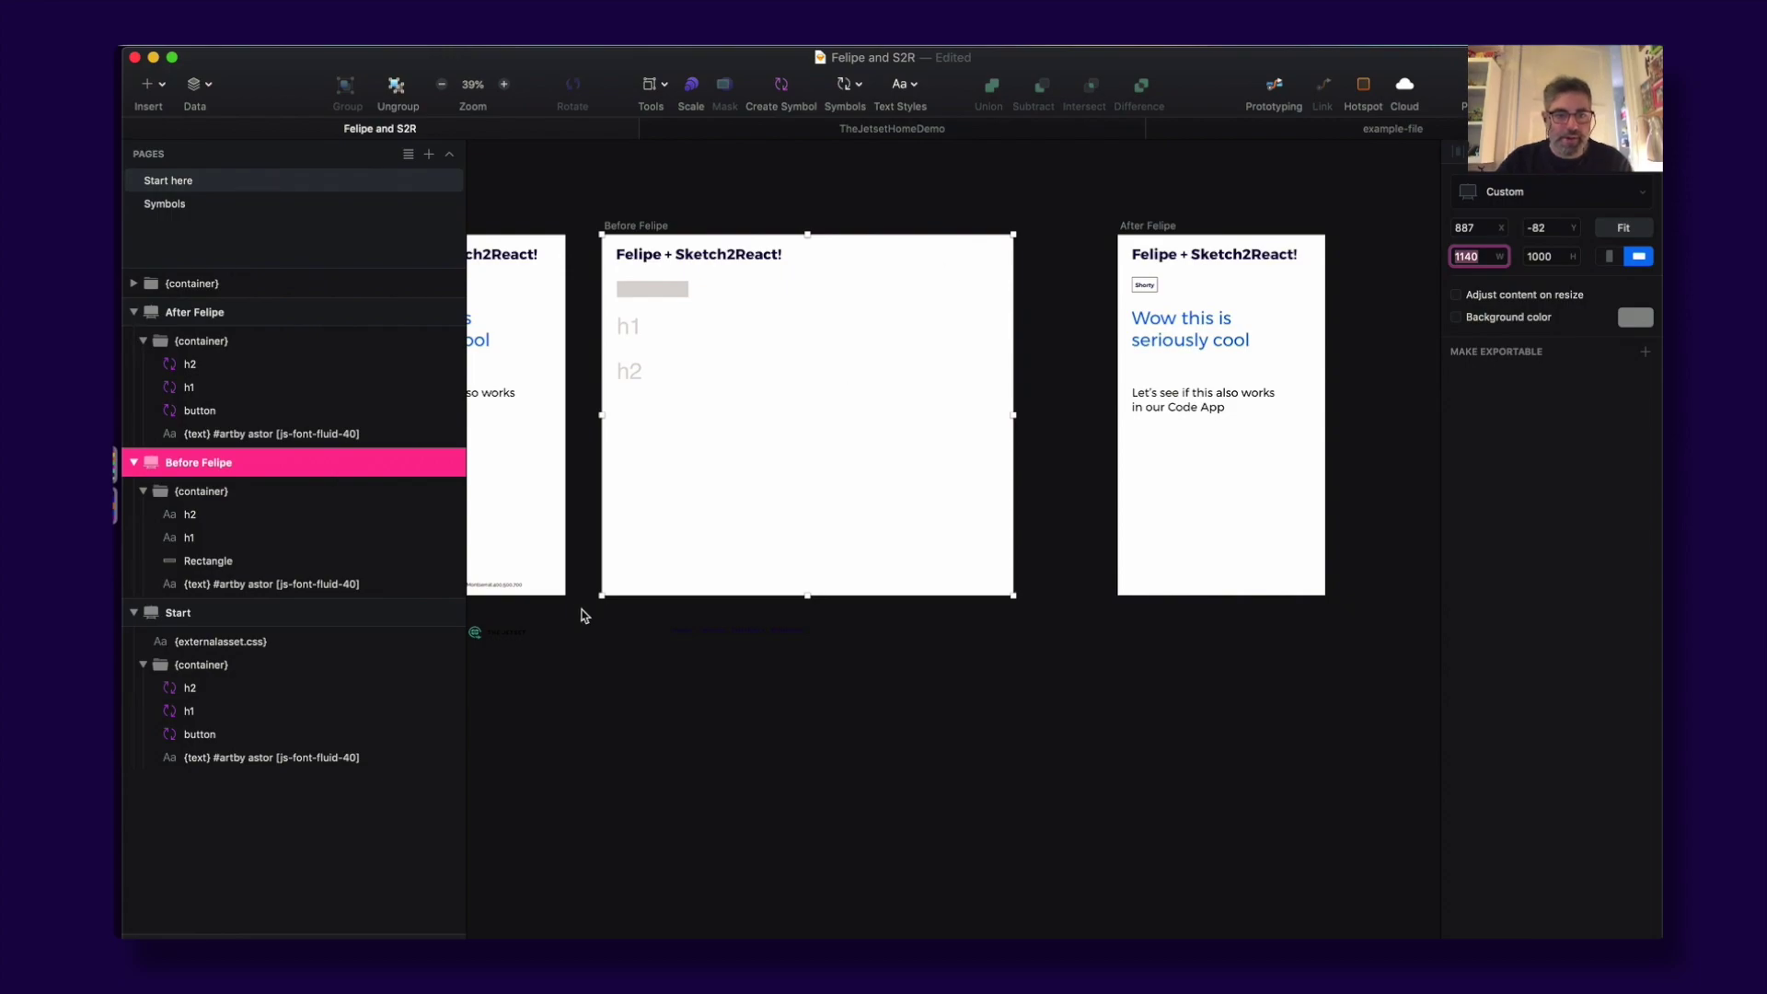
# Step: Place the navigation group inside the Before Felipe artboard beneath the h2 text, at about X 41, Y 467
pyautogui.moveTo(505, 631); pyautogui.dragTo(673, 415)
pyautogui.press('z')
pyautogui.moveTo(565, 196); pyautogui.dragTo(1029, 493)
pyautogui.scroll(-4, 824, 273)
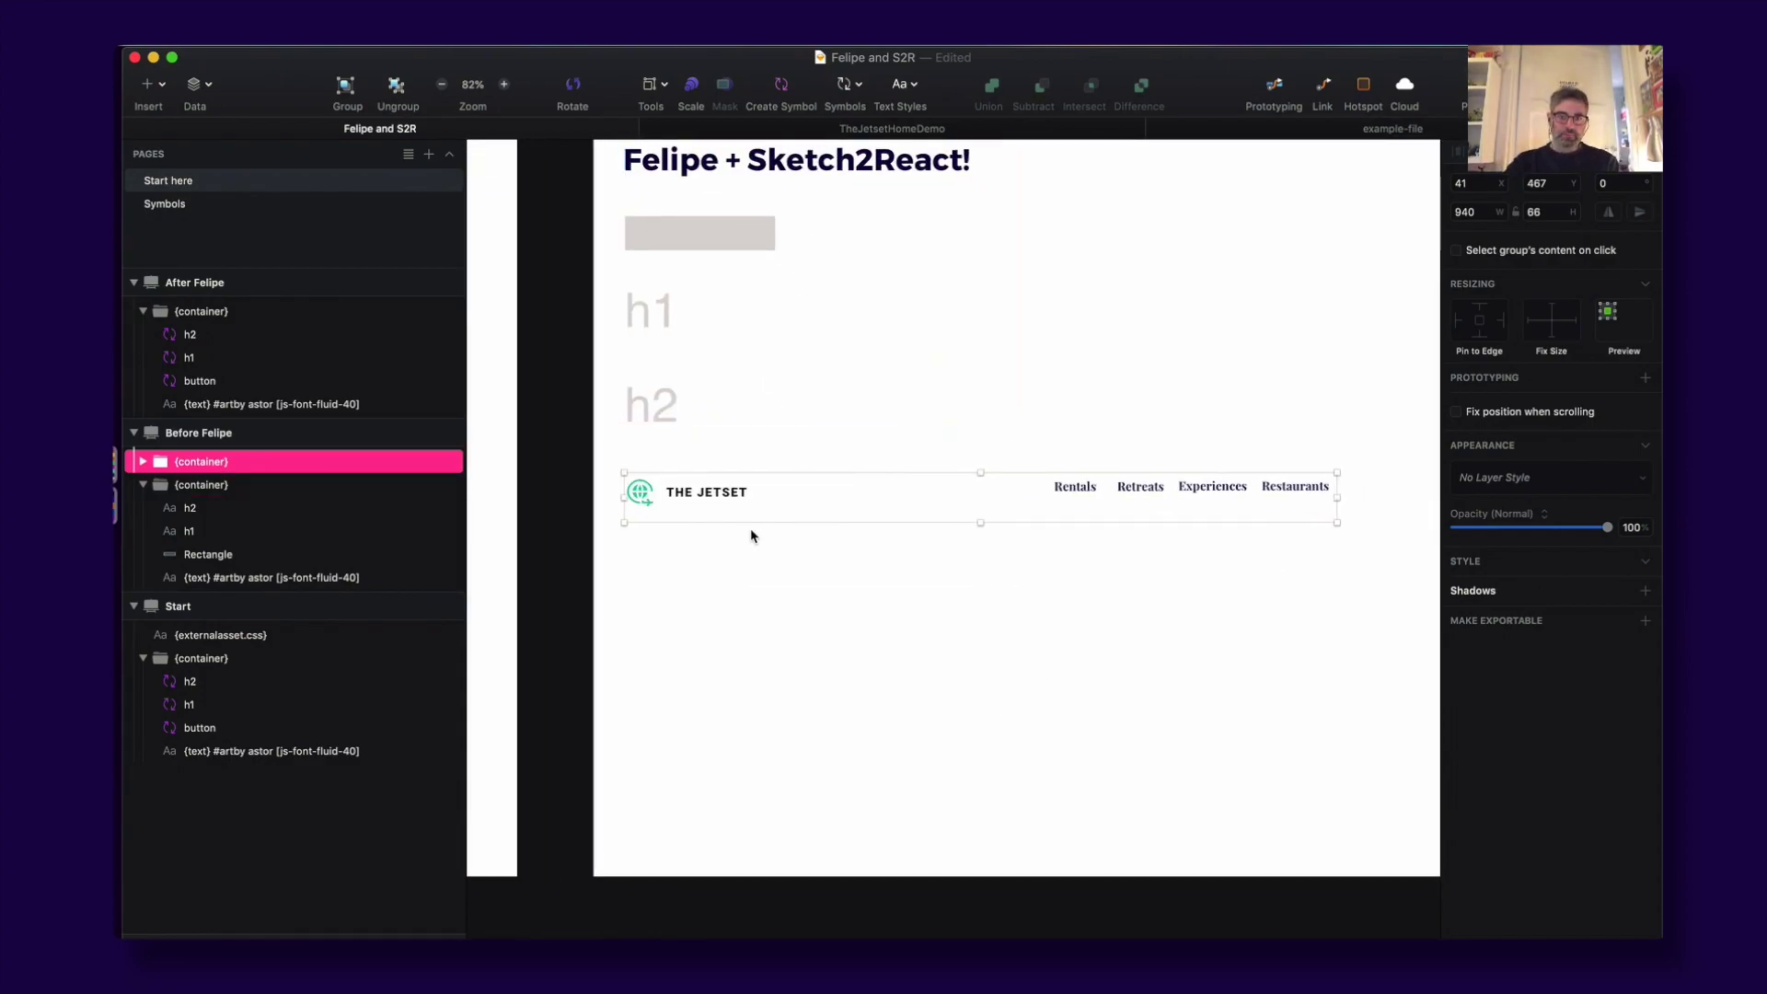
# Step: Examine the nested layers of the navigation {container} group, including its logo symbol and nav items
pyautogui.click(757, 592)
pyautogui.keyDown('super'); pyautogui.click(741, 507); pyautogui.keyUp('super')
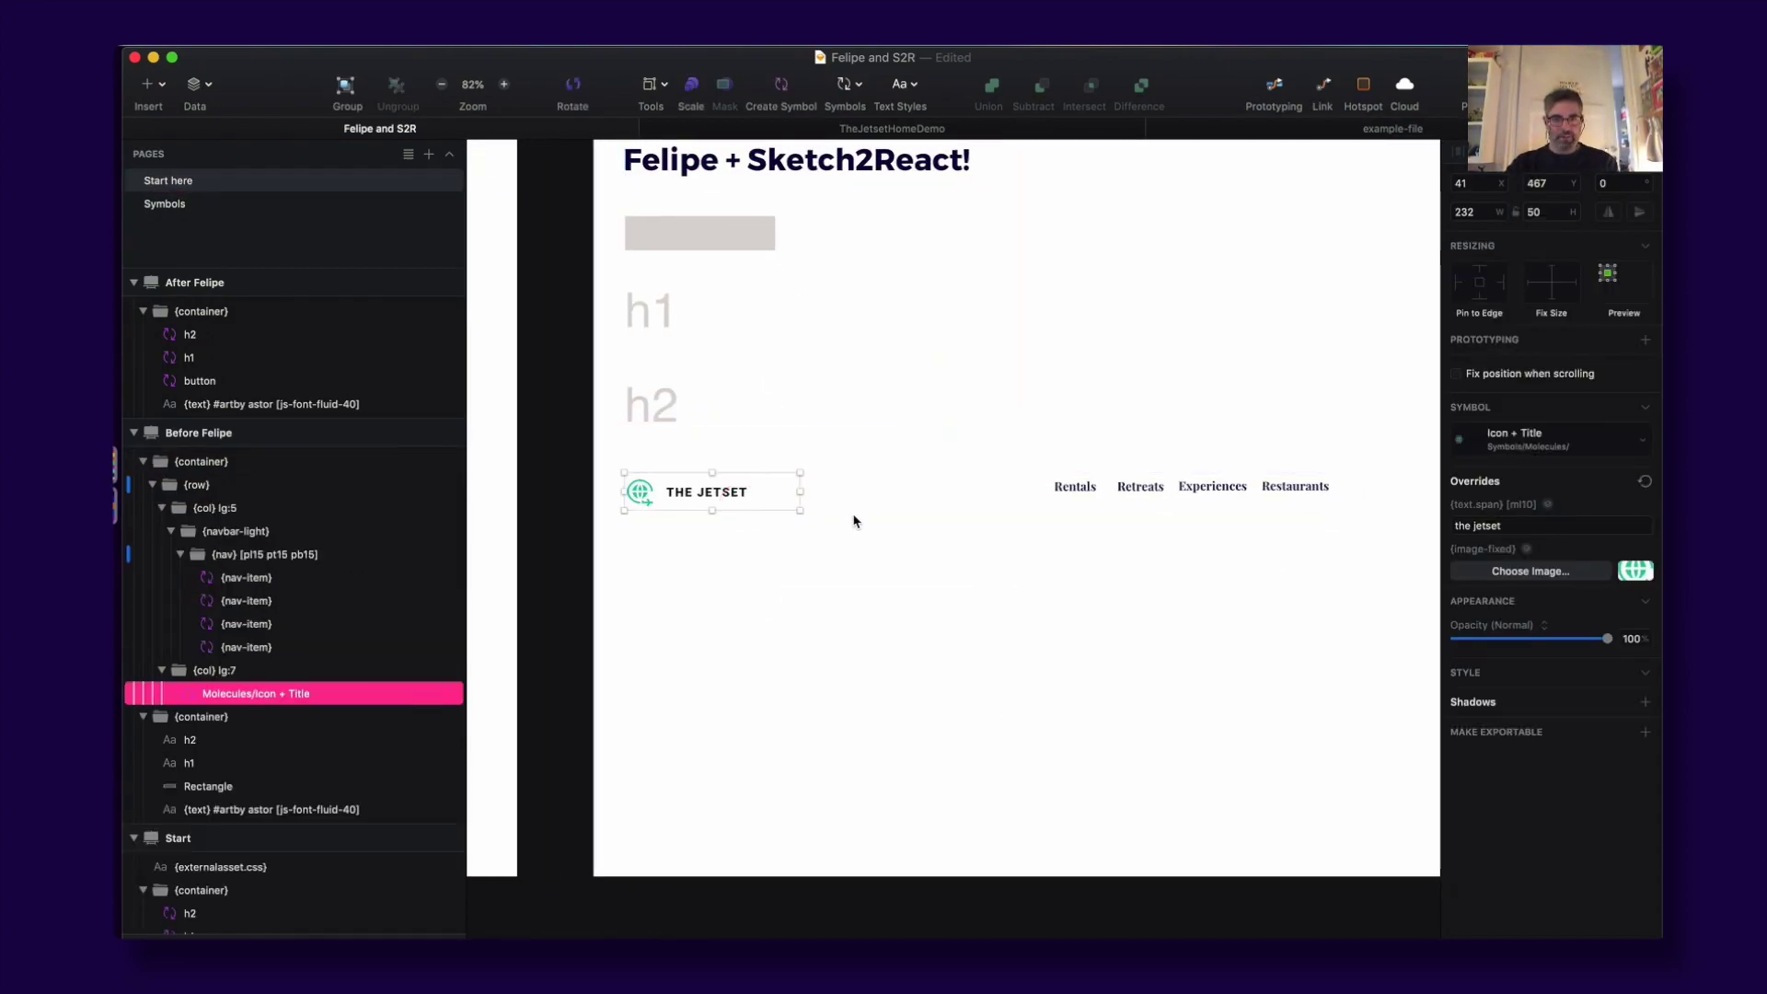
pyautogui.click(856, 519)
pyautogui.click(1094, 495)
pyautogui.click(1095, 494)
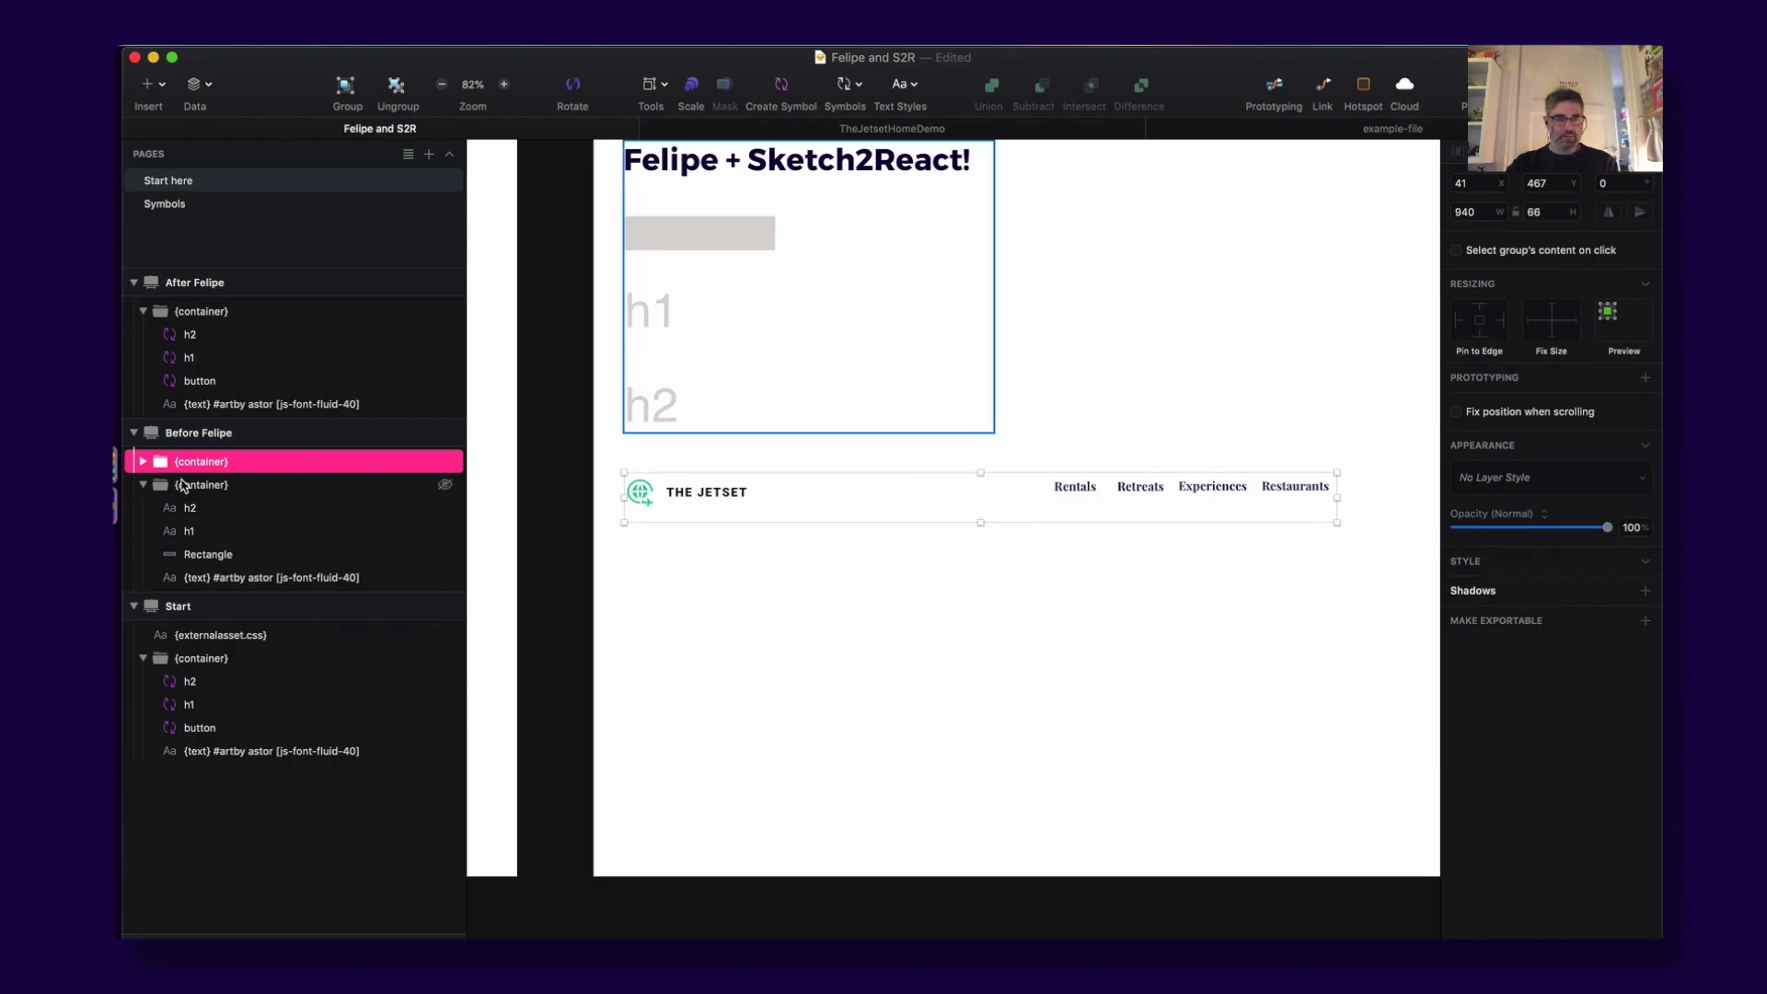
pyautogui.click(143, 462)
pyautogui.click(142, 463)
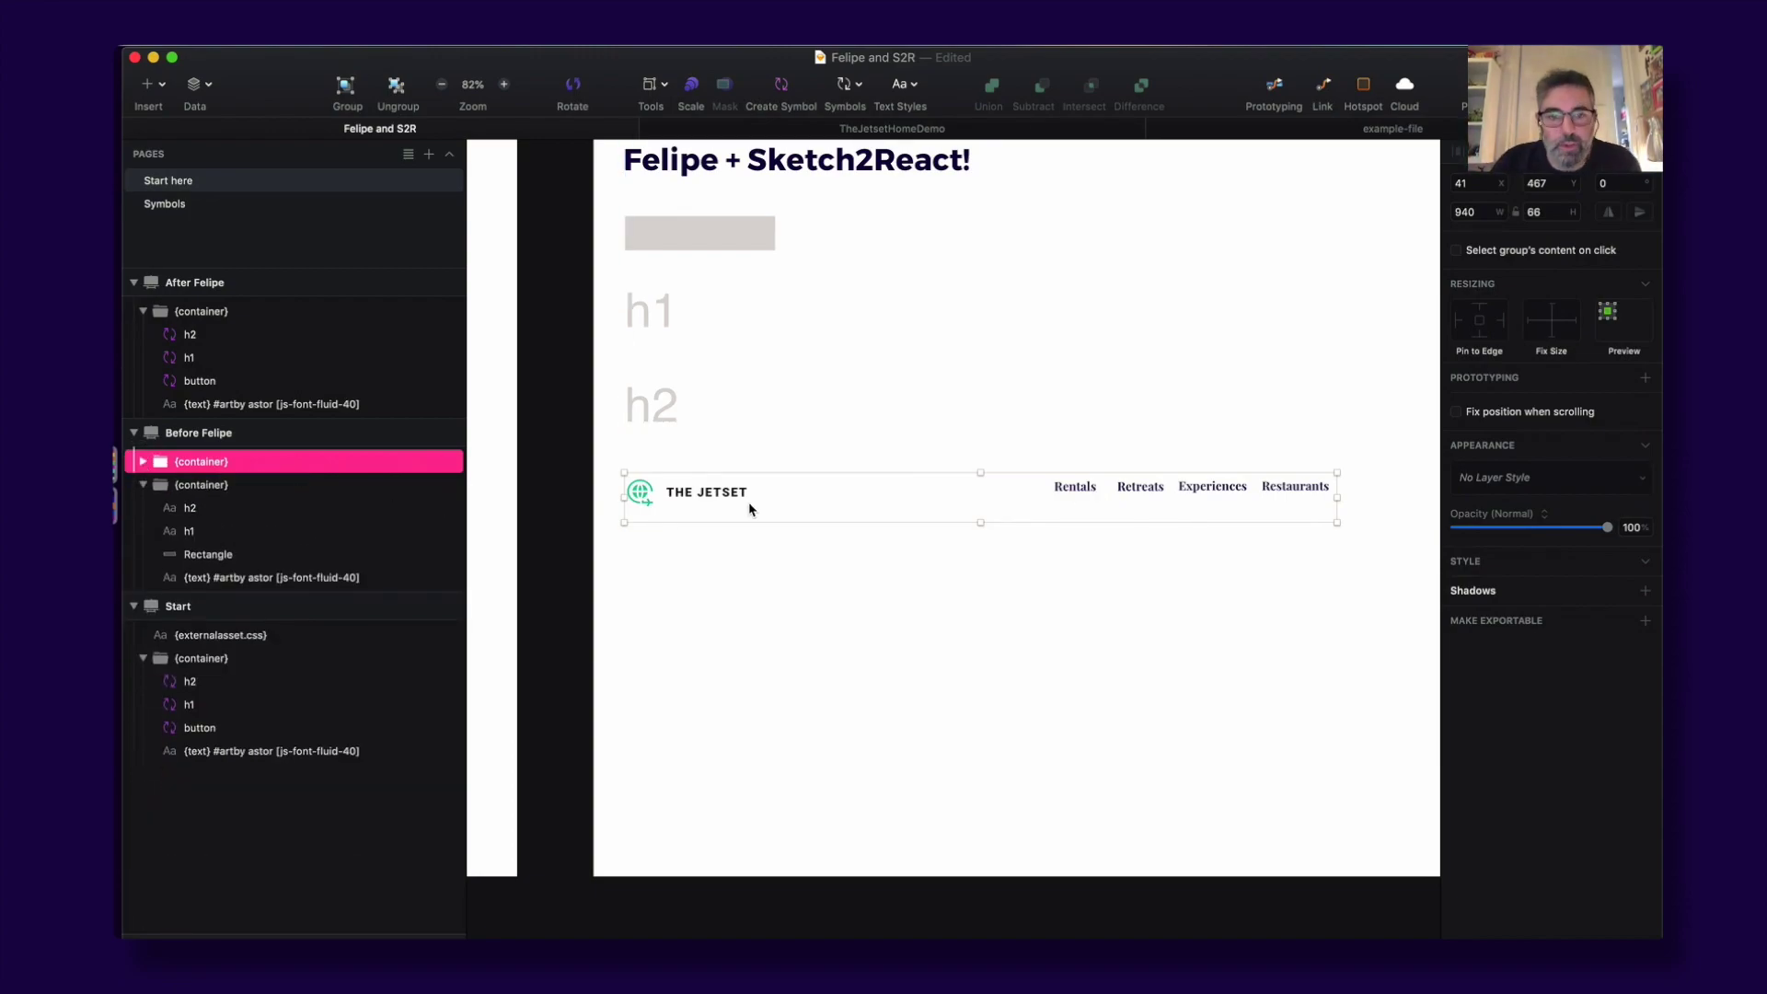
# Step: On the Symbols page, place the header symbol beneath the h2 symbol, at X 304, Y 711
pyautogui.scroll(2, 827, 416)
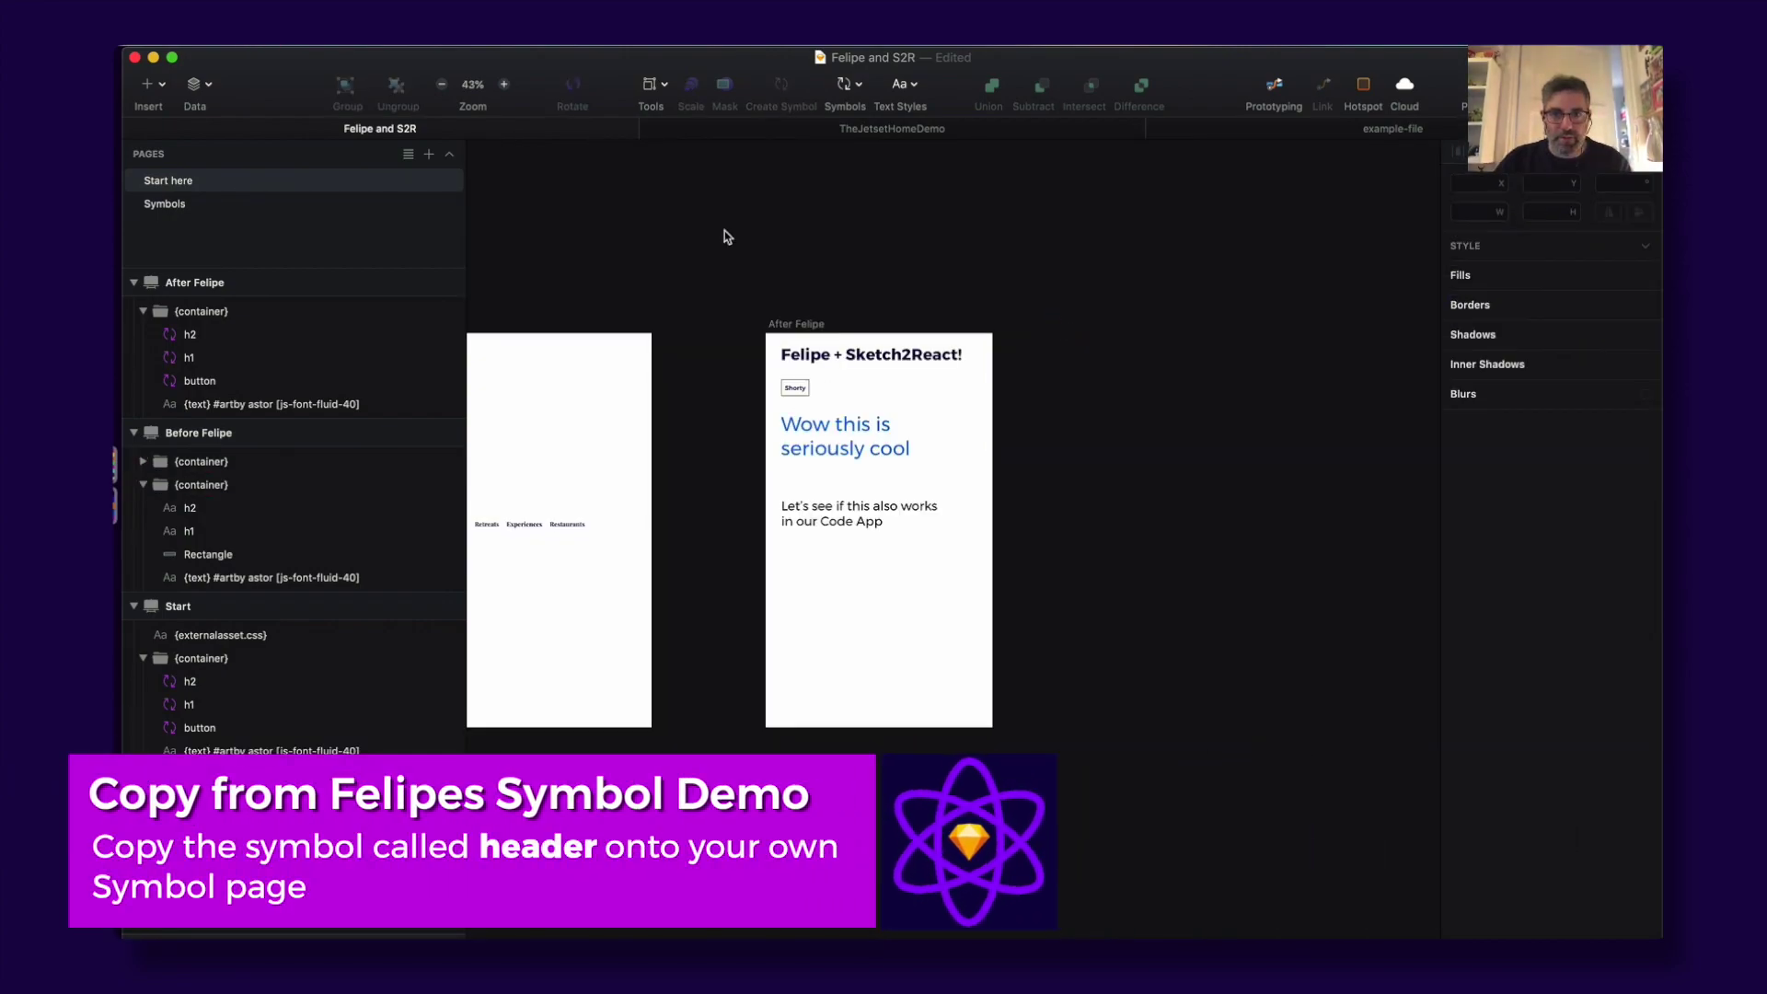
pyautogui.click(227, 203)
pyautogui.click(822, 539)
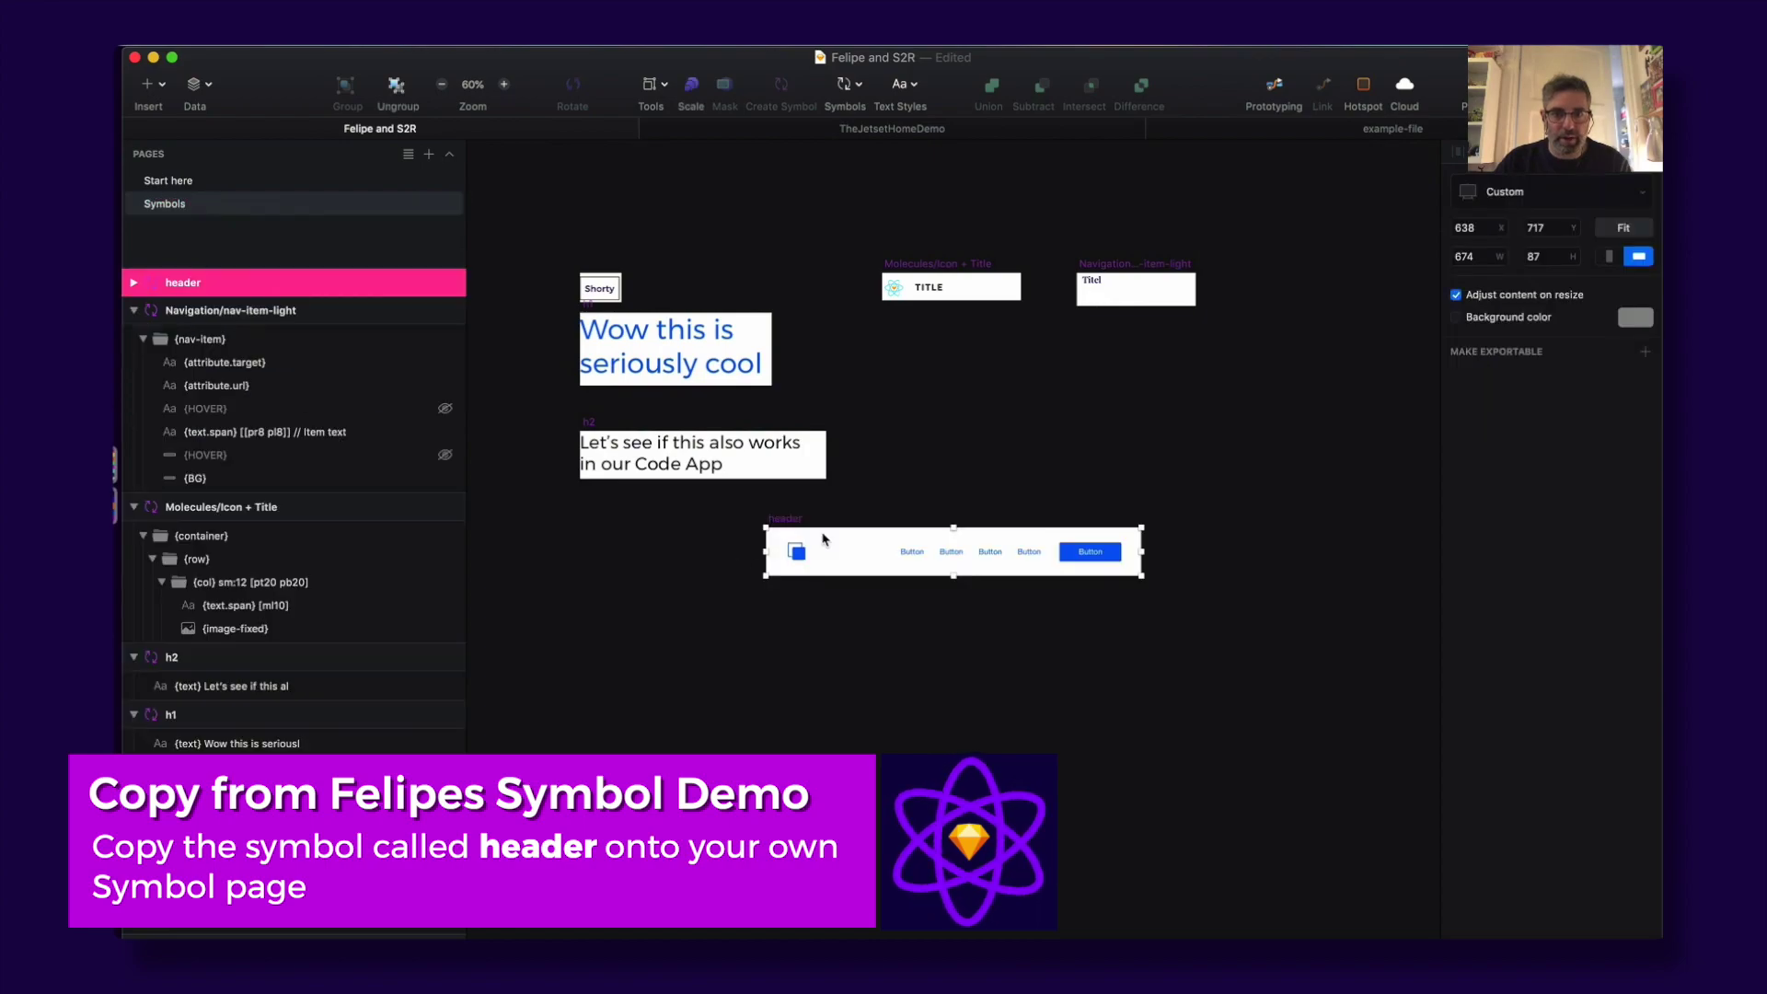
pyautogui.moveTo(803, 552); pyautogui.dragTo(619, 549)
pyautogui.click(670, 663)
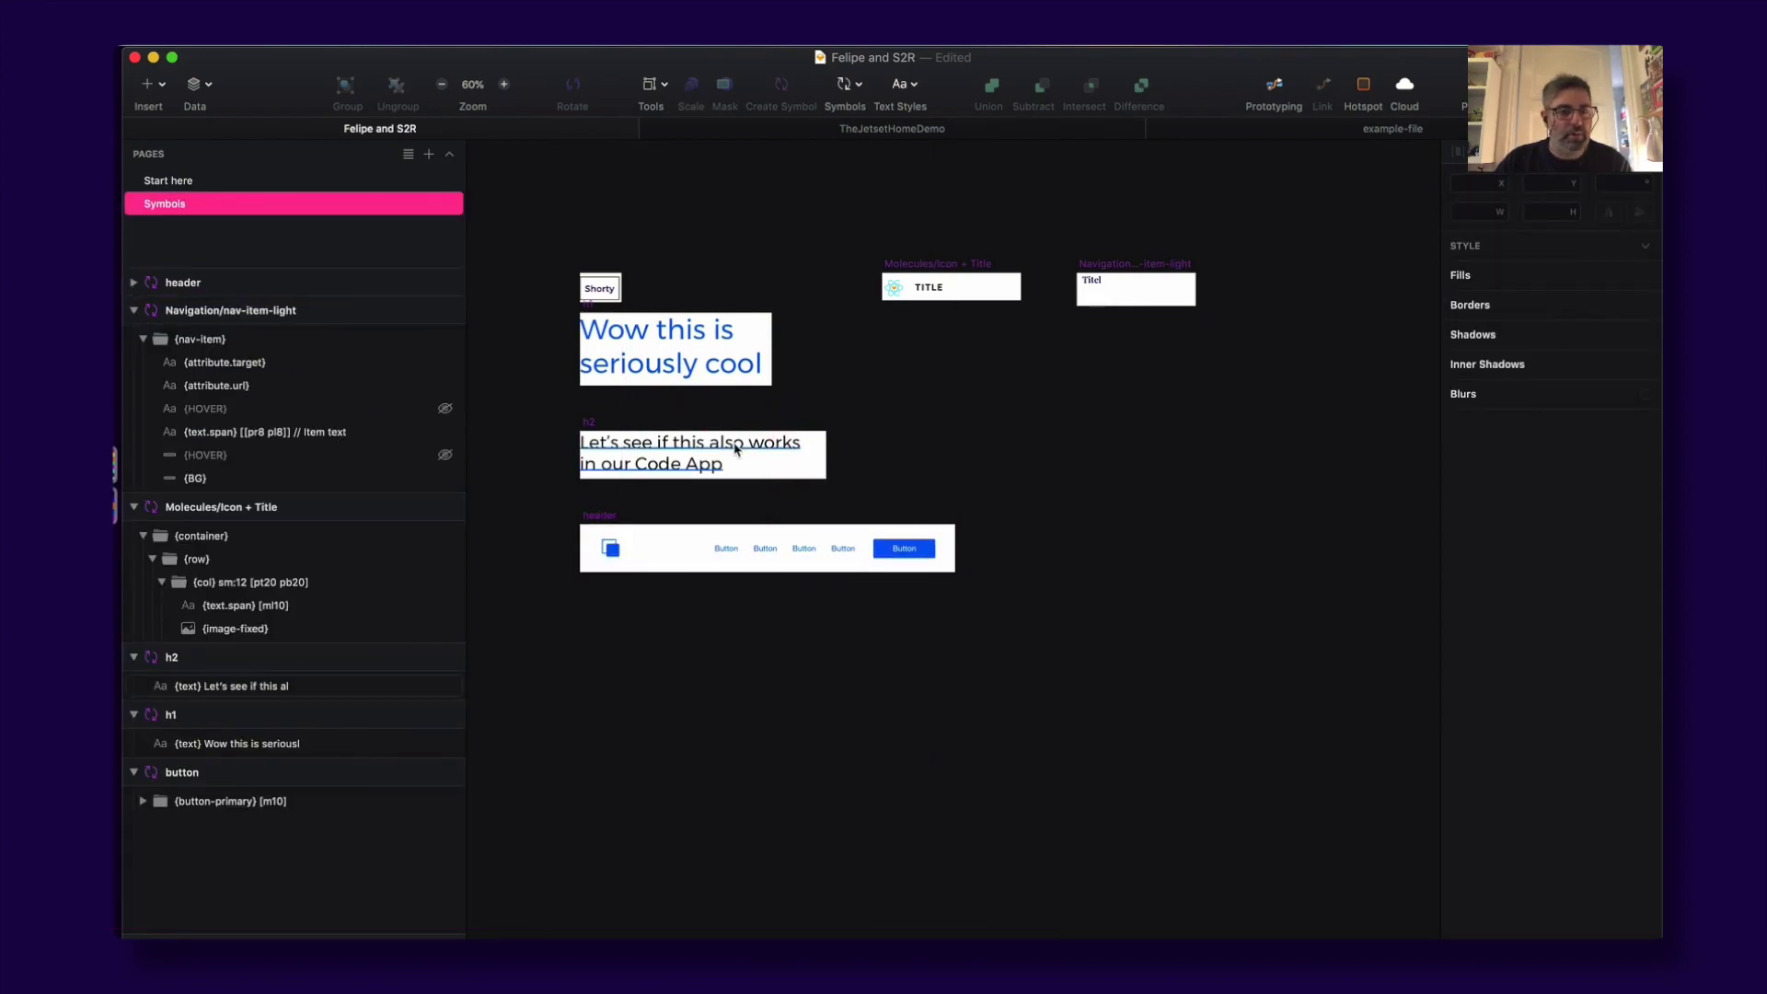
# Step: Copy the navigation {container} group from the Before Felipe artboard and paste it into the header symbol
pyautogui.click(250, 182)
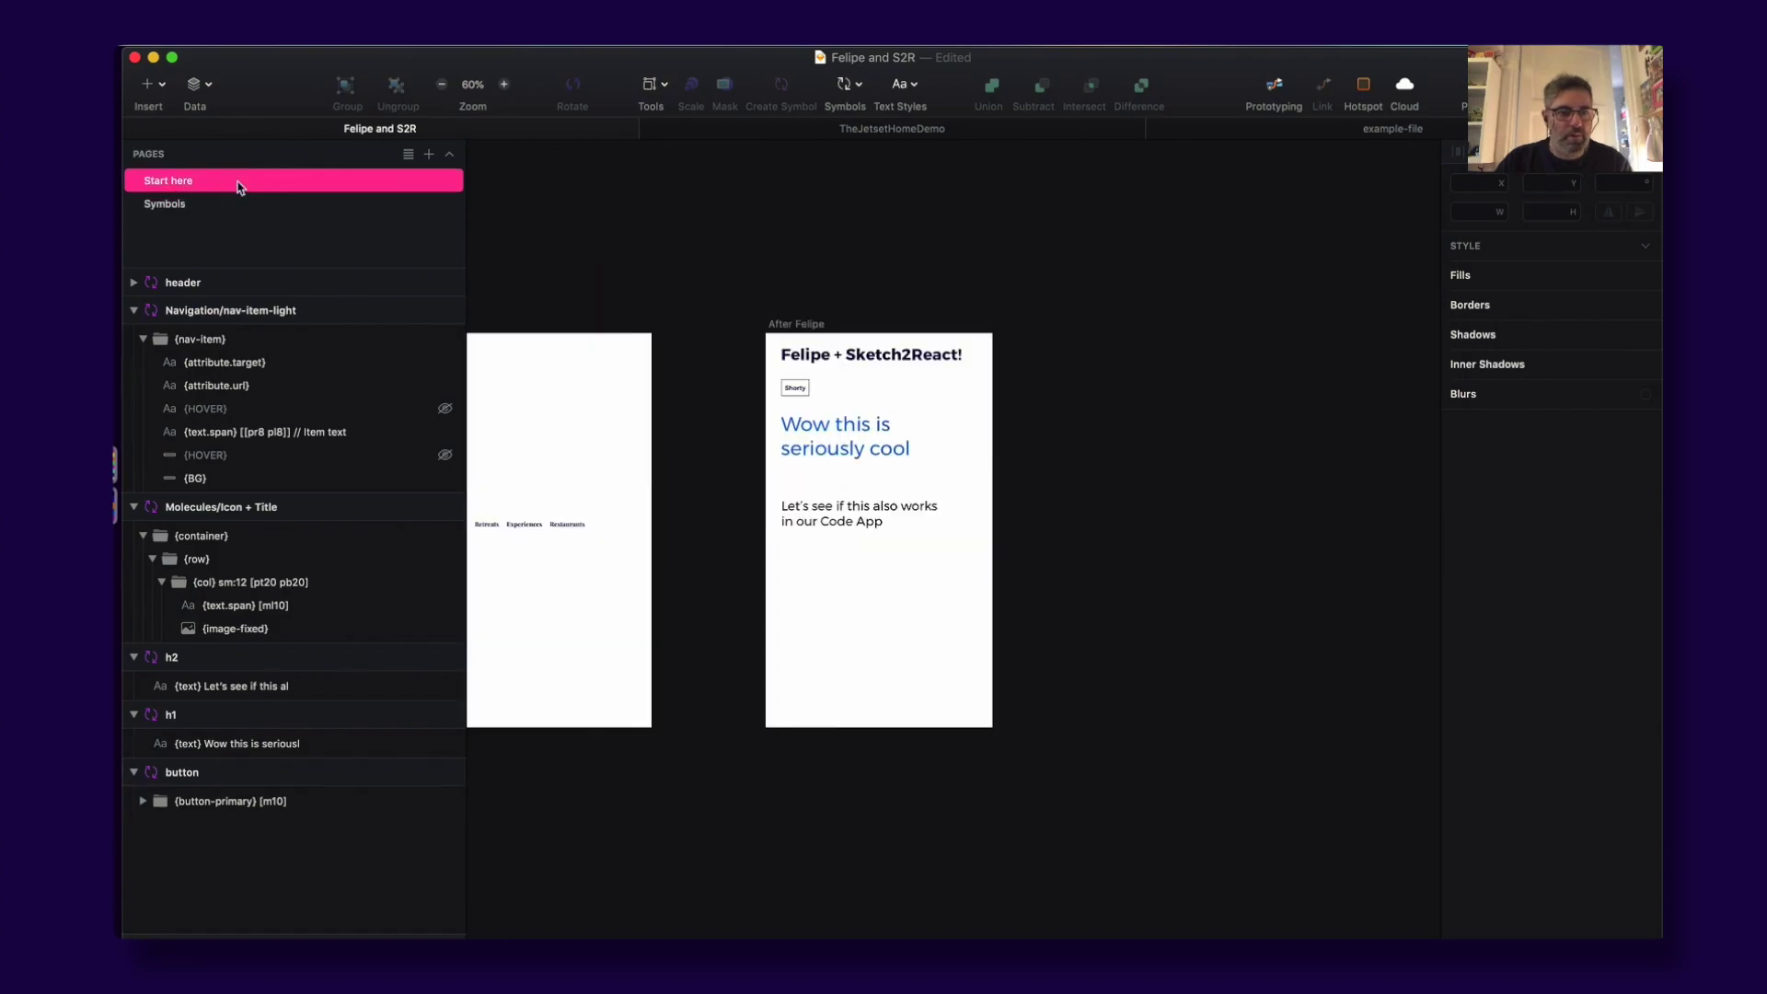
pyautogui.hscroll(5, 906, 542)
pyautogui.click(906, 541)
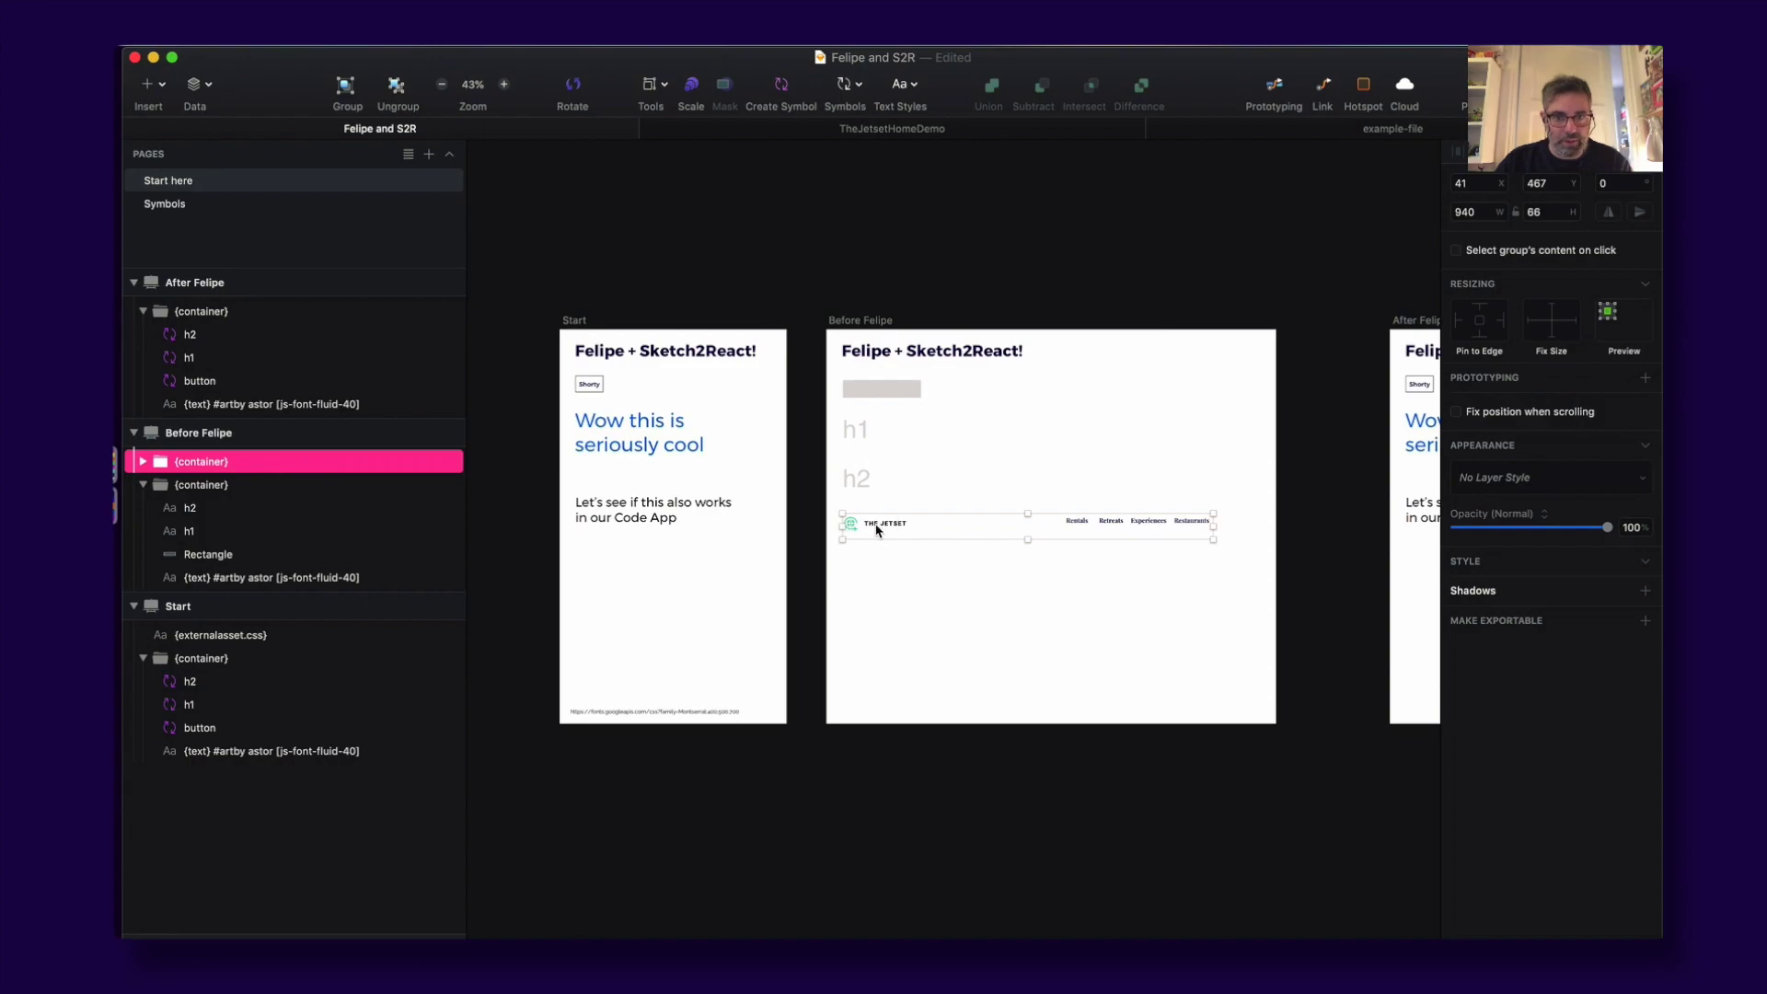
pyautogui.click(184, 204)
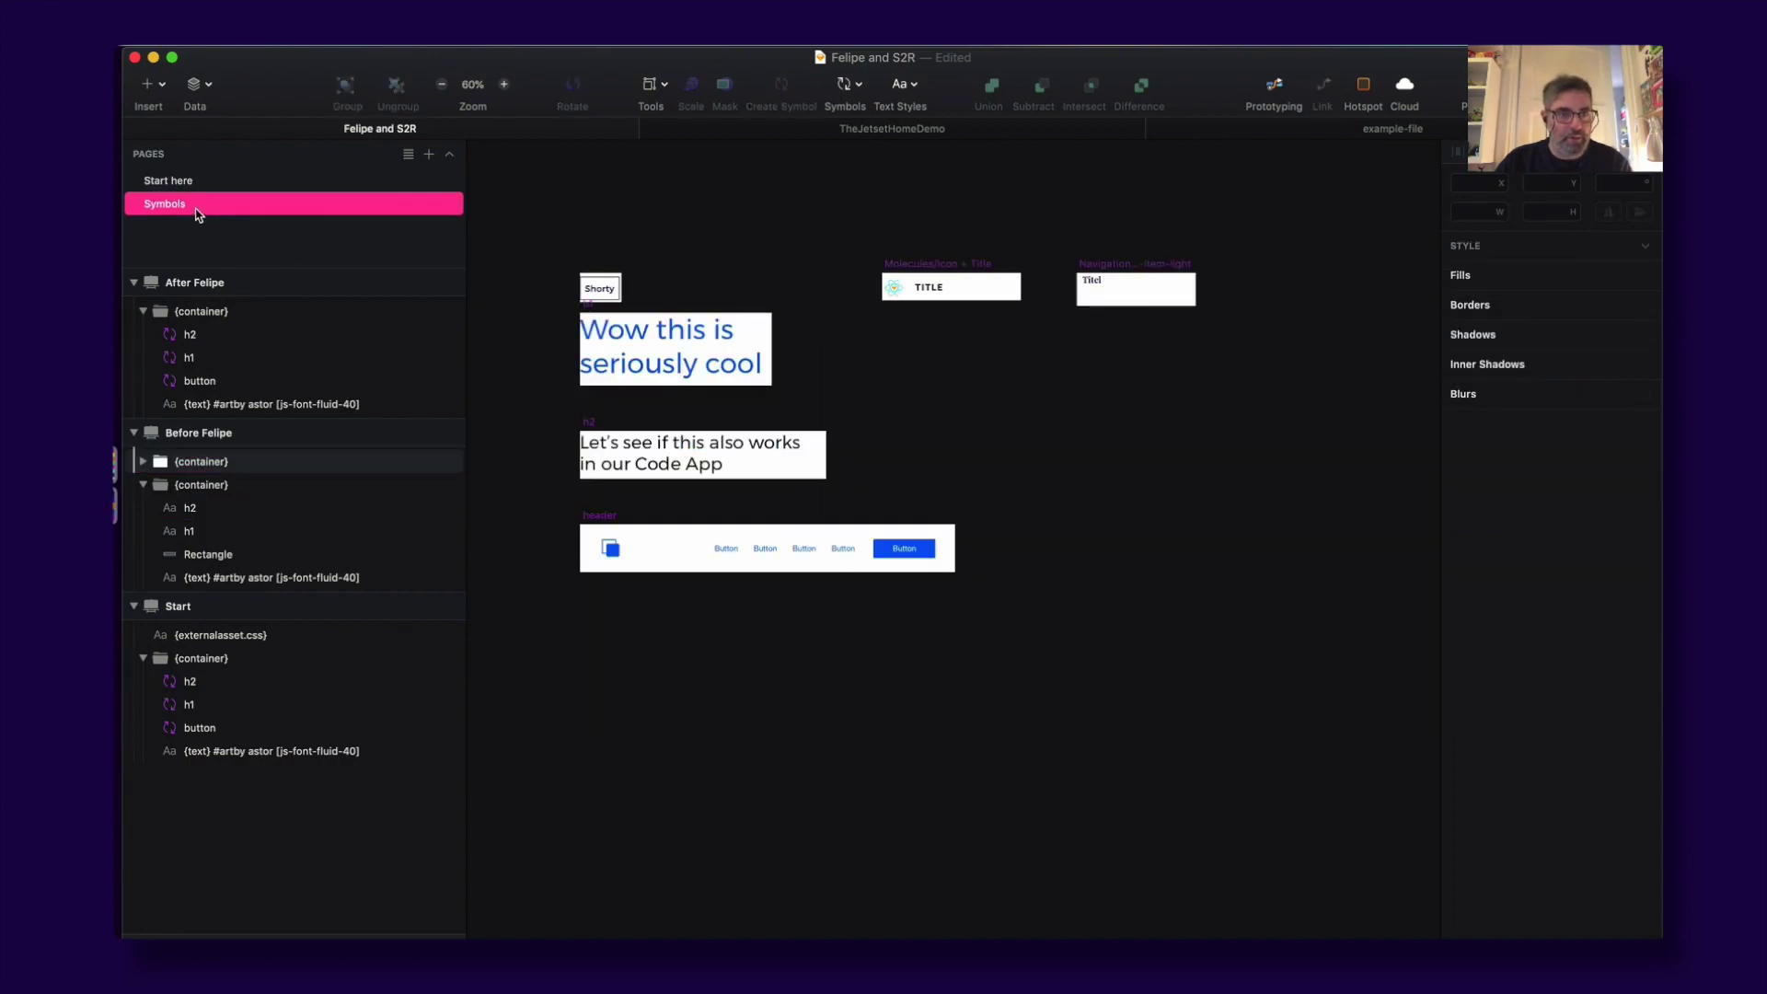
pyautogui.moveTo(568, 482); pyautogui.dragTo(1147, 662)
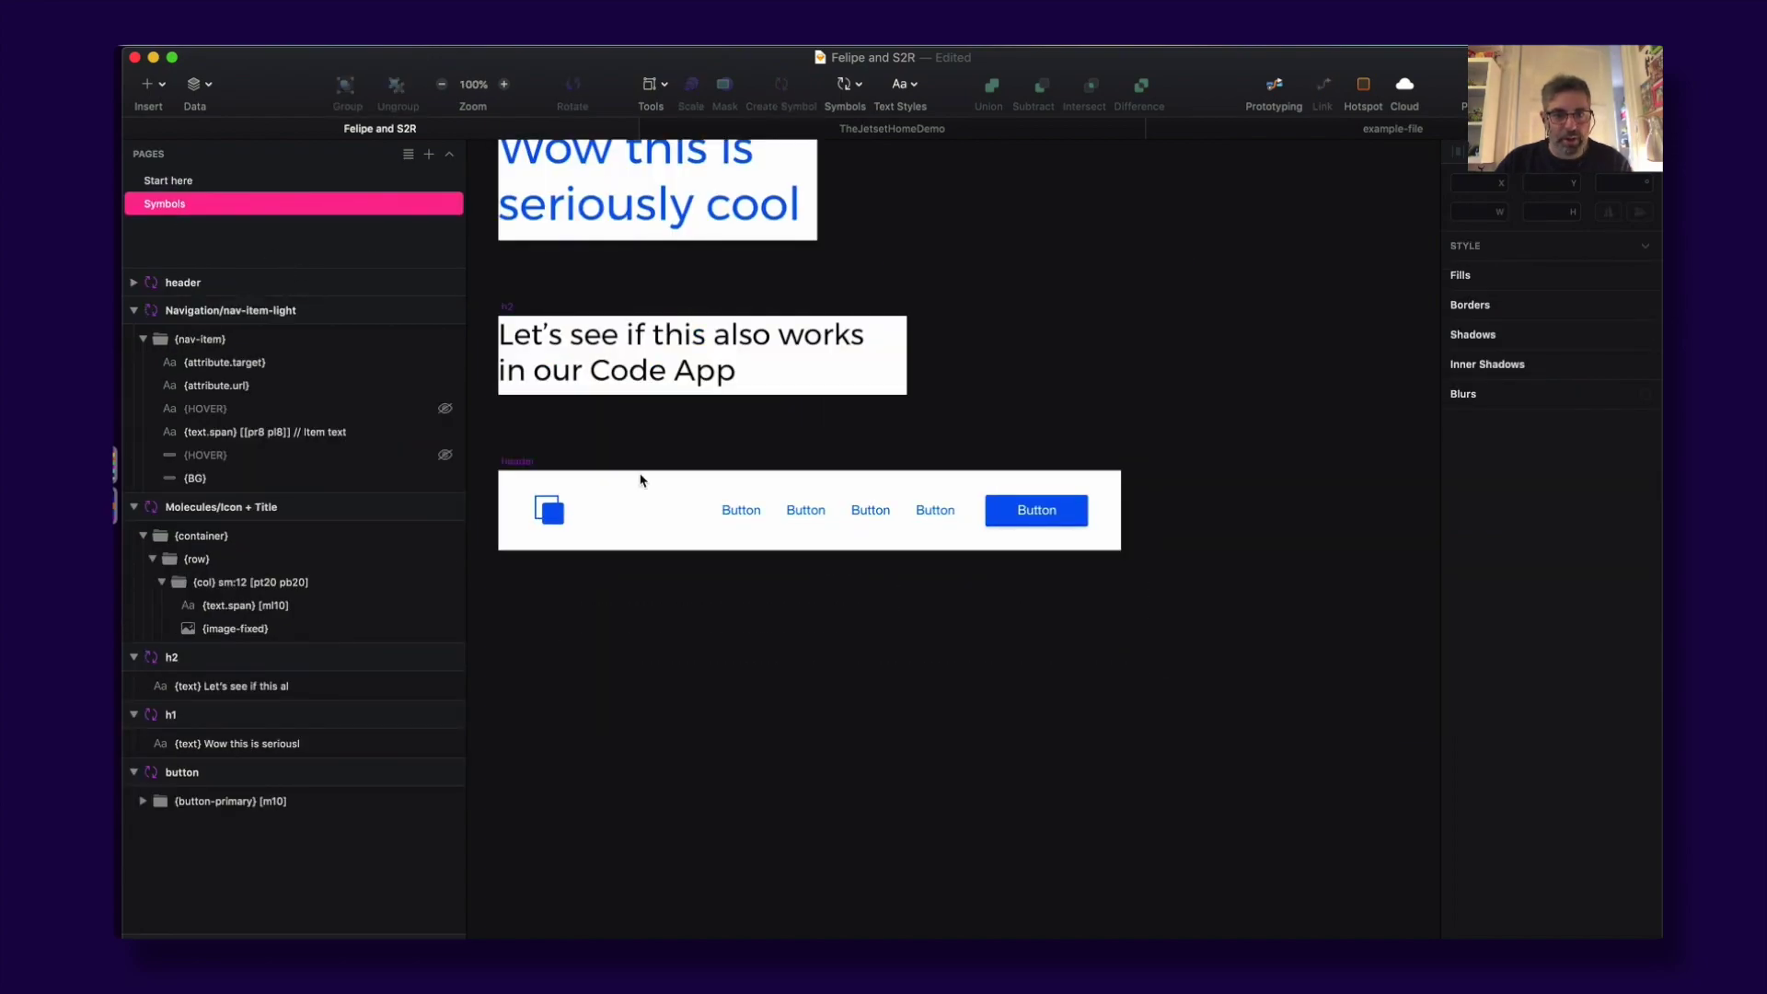
pyautogui.click(726, 531)
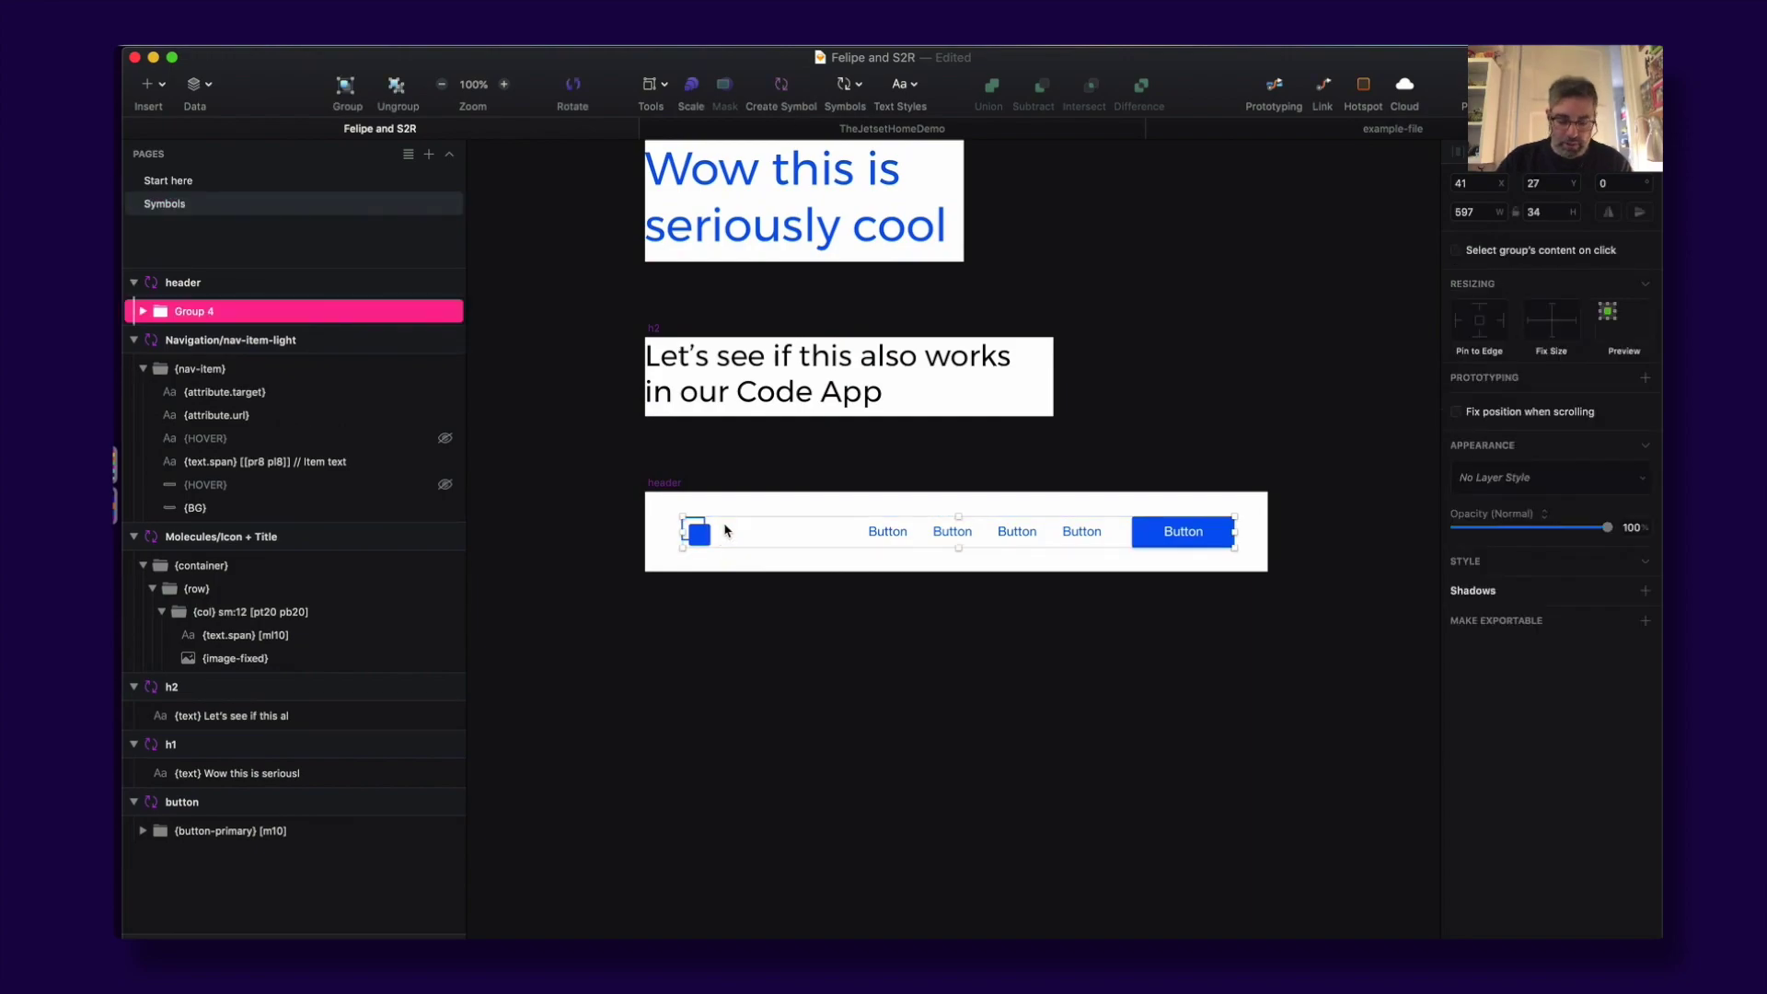
pyautogui.press('super+v')
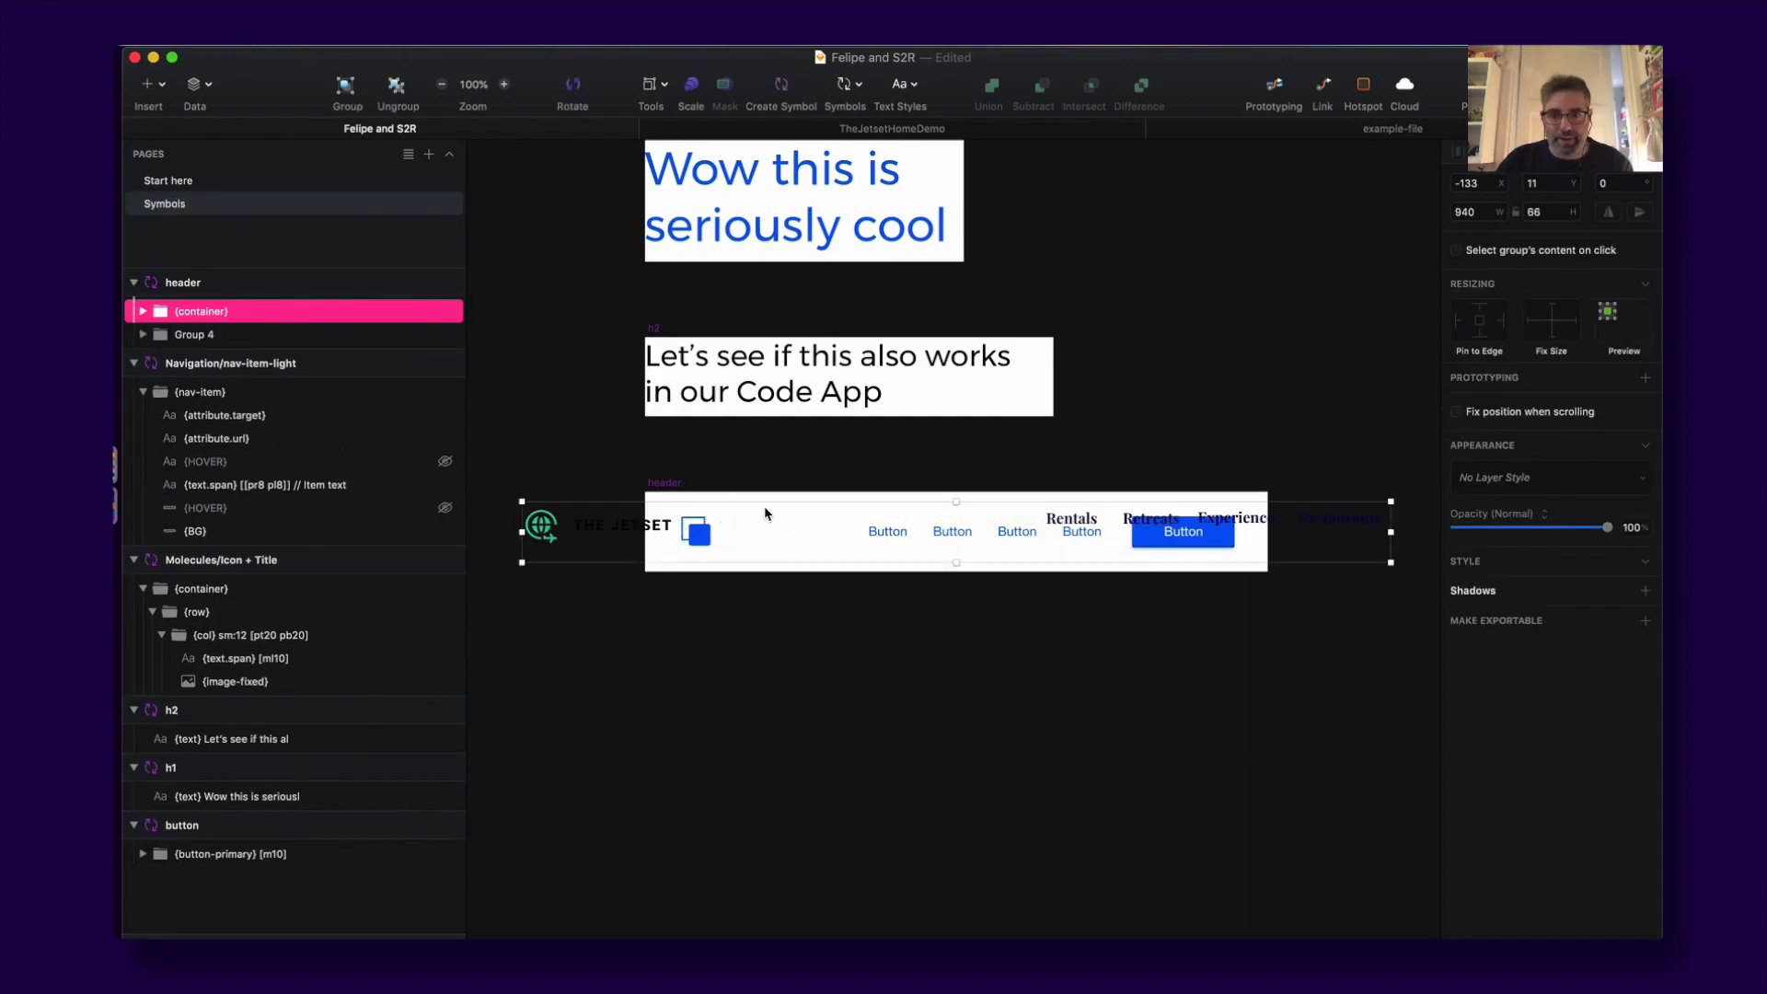
# Step: Move the pasted {container} group so it starts inside the header symbol, at about X 10, Y 11
pyautogui.hscroll(-1, 618, 543)
pyautogui.moveTo(563, 534); pyautogui.dragTo(690, 532)
pyautogui.moveTo(849, 515); pyautogui.dragTo(642, 516)
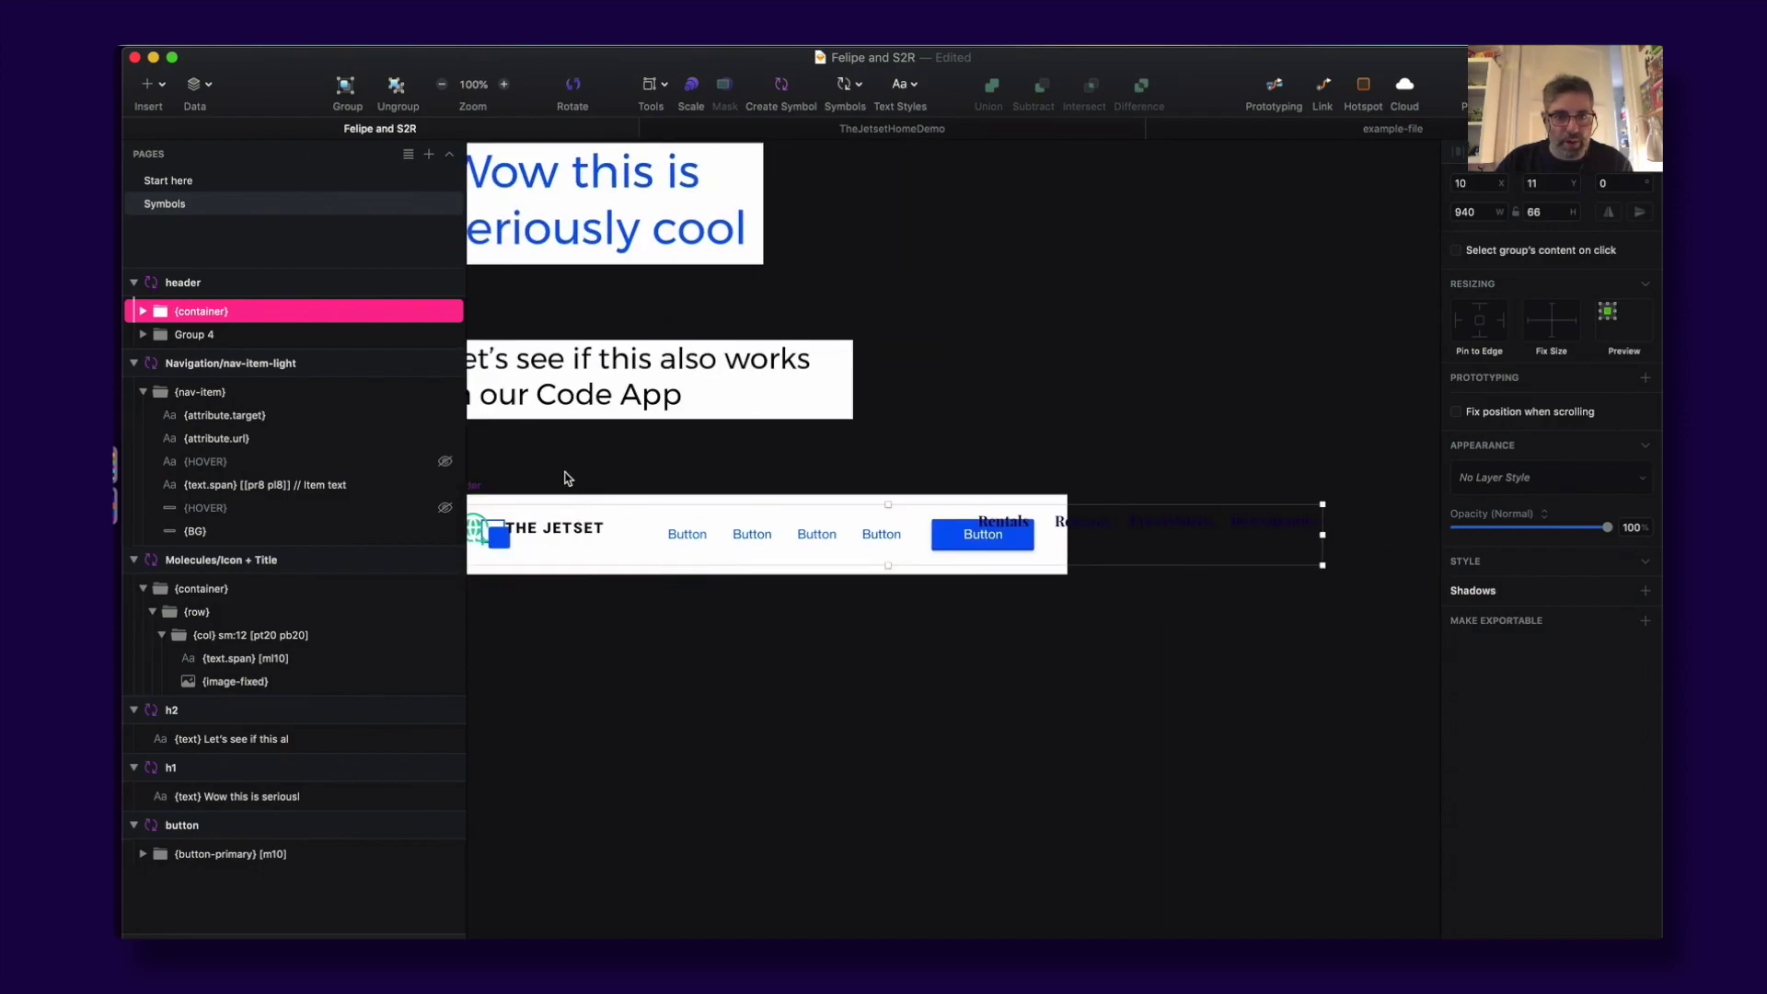
pyautogui.hscroll(-4, 568, 477)
# Step: Try to widen the header symbol around the pasted navigation group with content adjustment on resize still enabled
pyautogui.click(666, 480)
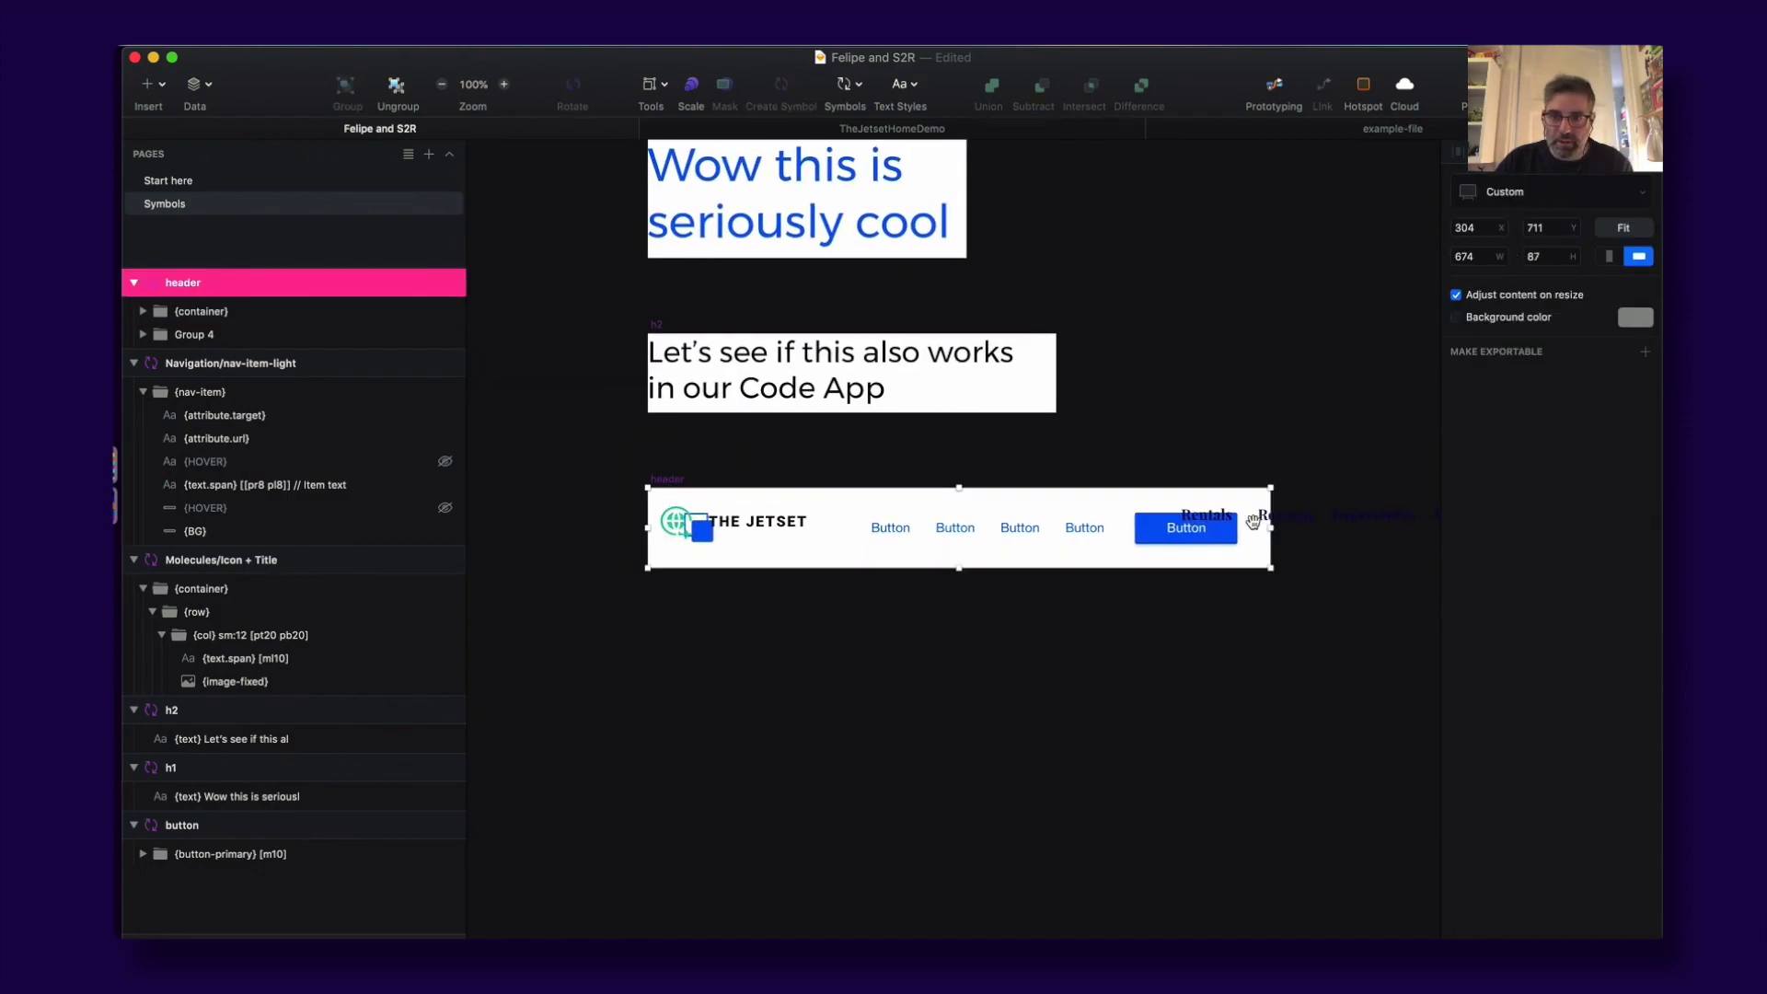
pyautogui.hscroll(7, 1252, 522)
pyautogui.moveTo(973, 540); pyautogui.dragTo(1254, 540)
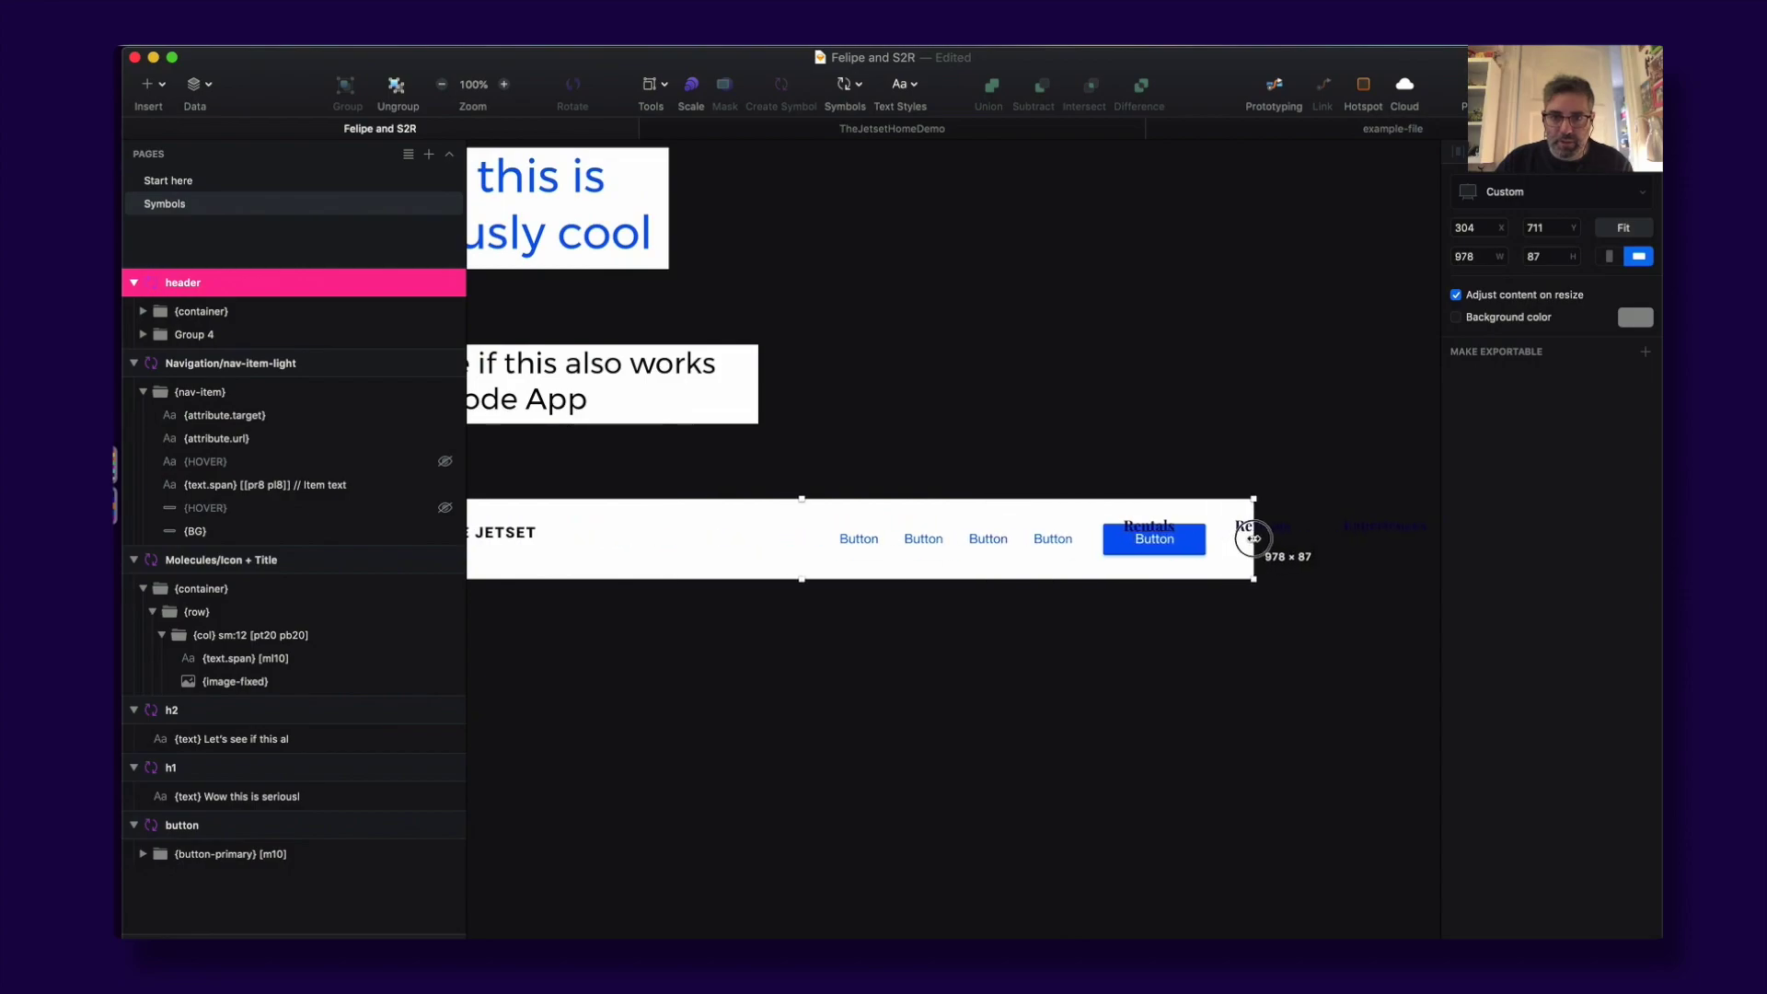
pyautogui.press('cmd+z')
pyautogui.click(203, 311)
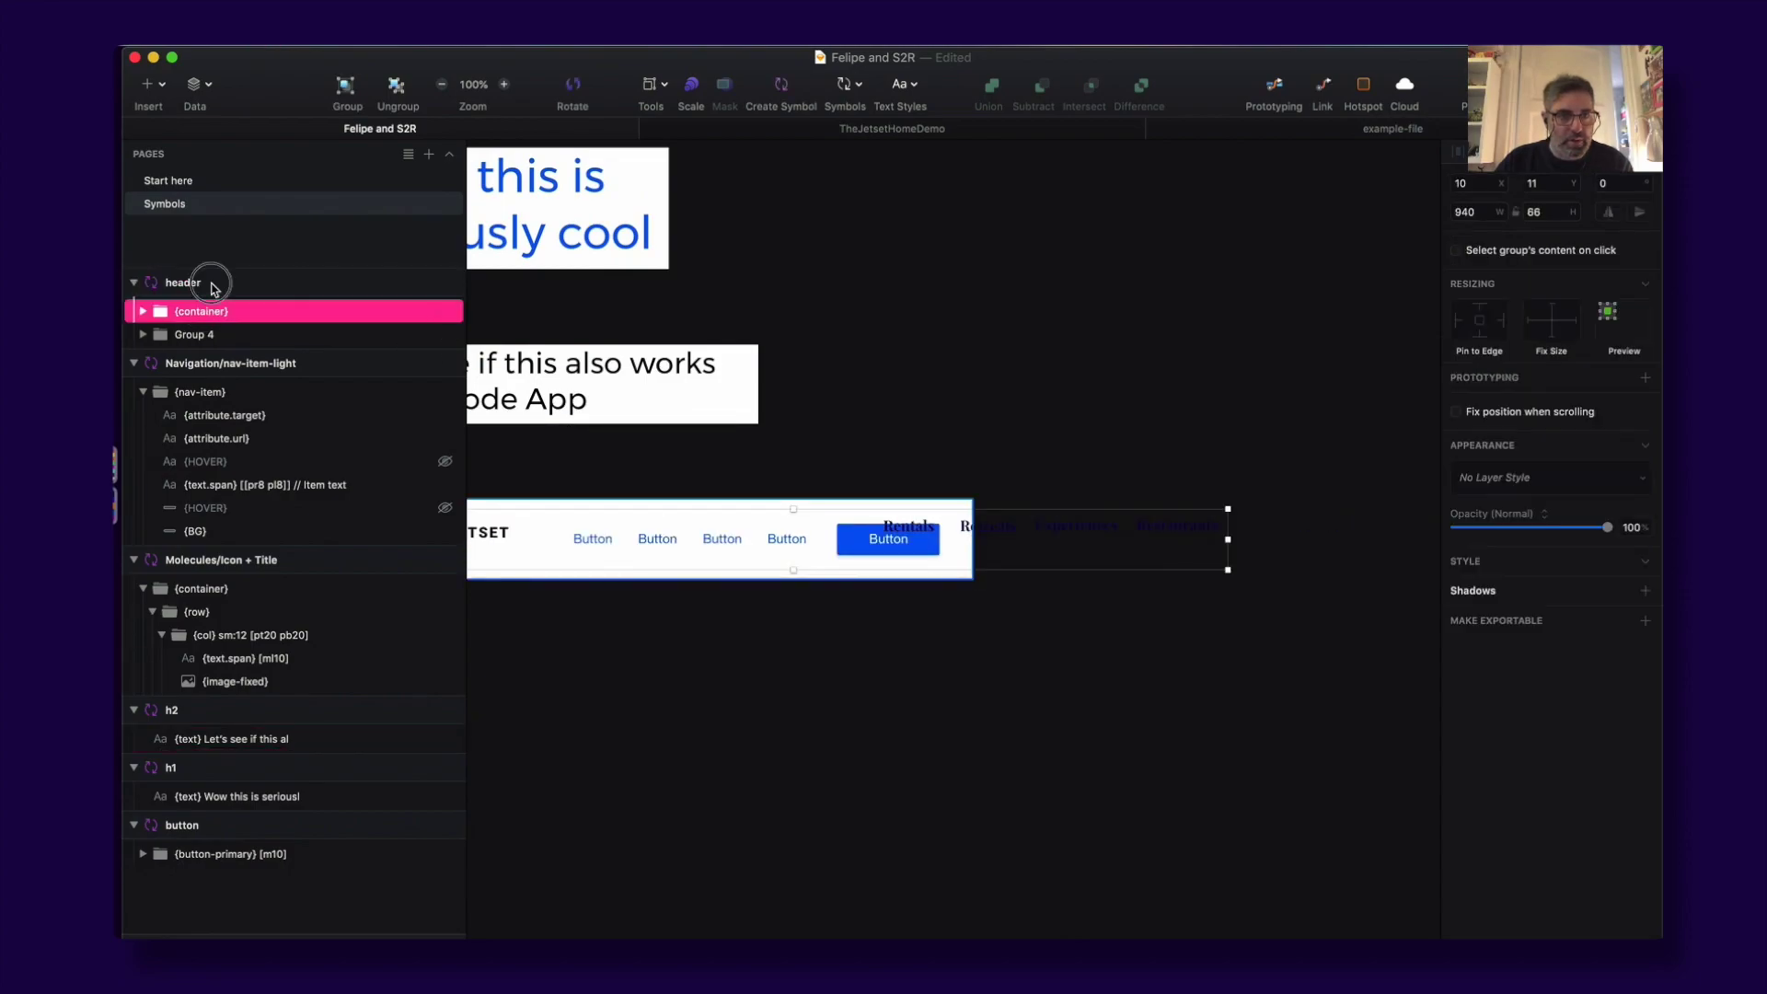
pyautogui.click(212, 284)
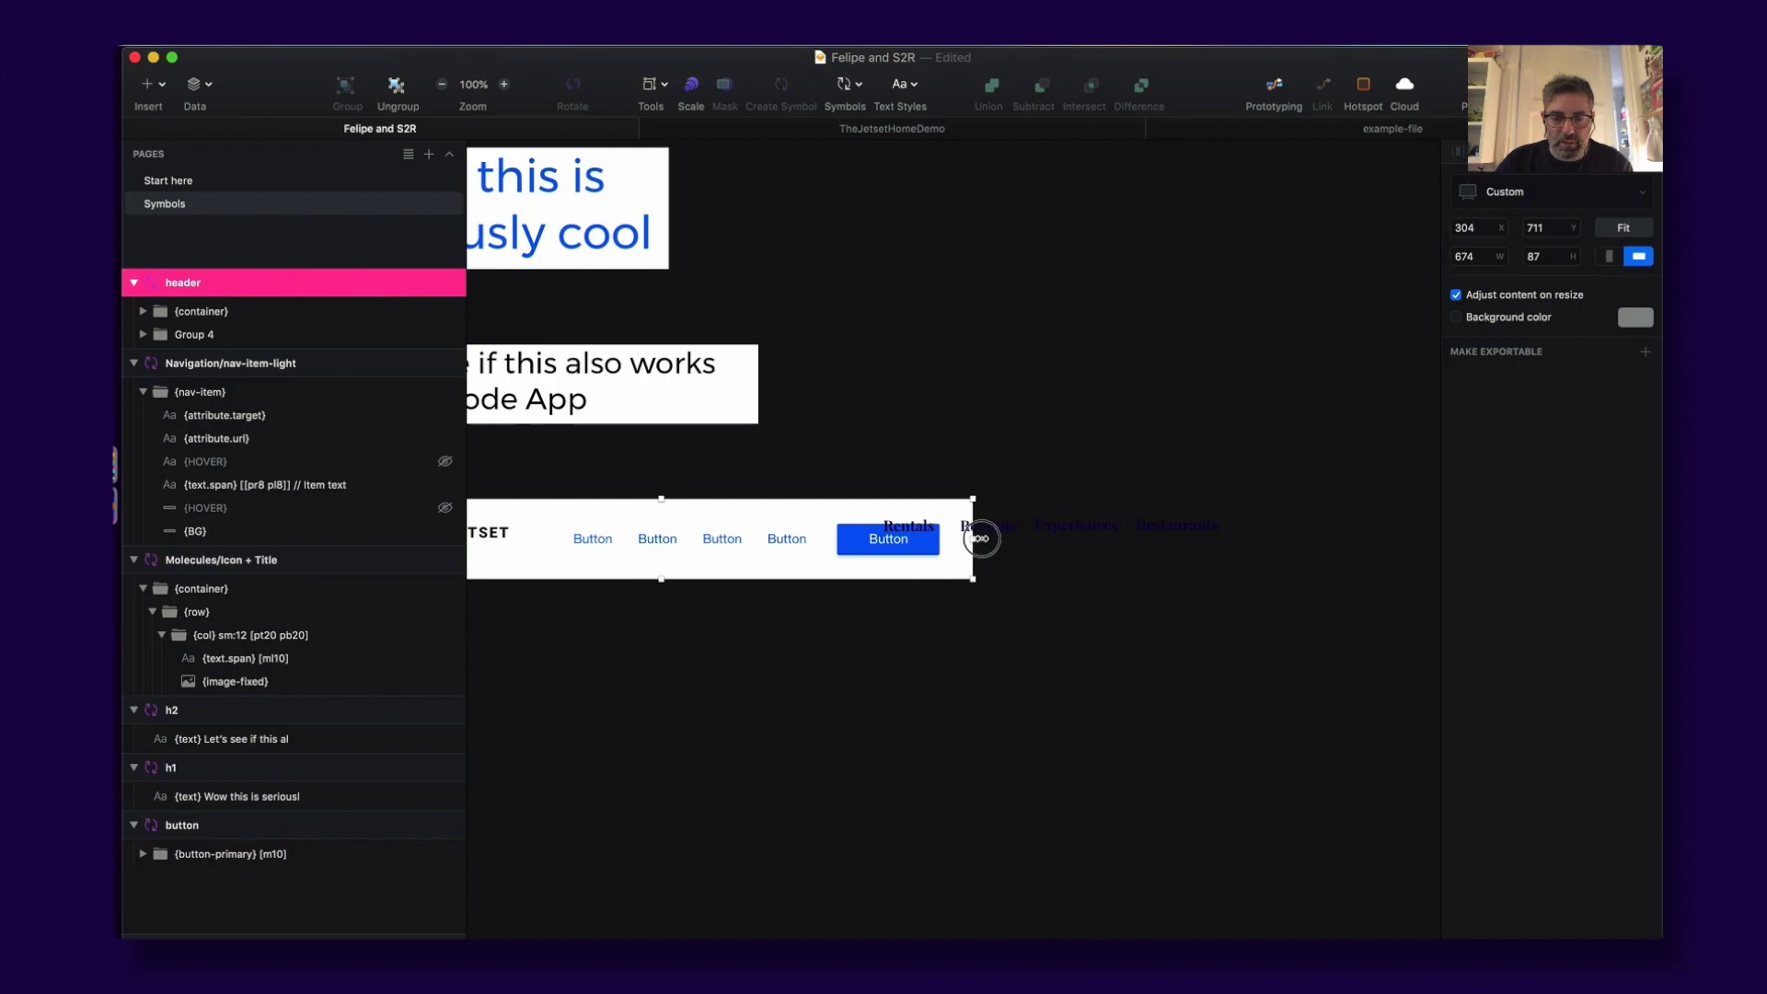
pyautogui.moveTo(981, 539); pyautogui.dragTo(1133, 538)
pyautogui.press('super+z')
# Step: With content adjustment on resize turned off, widen the header symbol to 960 and delete its original Group 4
pyautogui.moveTo(976, 537); pyautogui.dragTo(1237, 535)
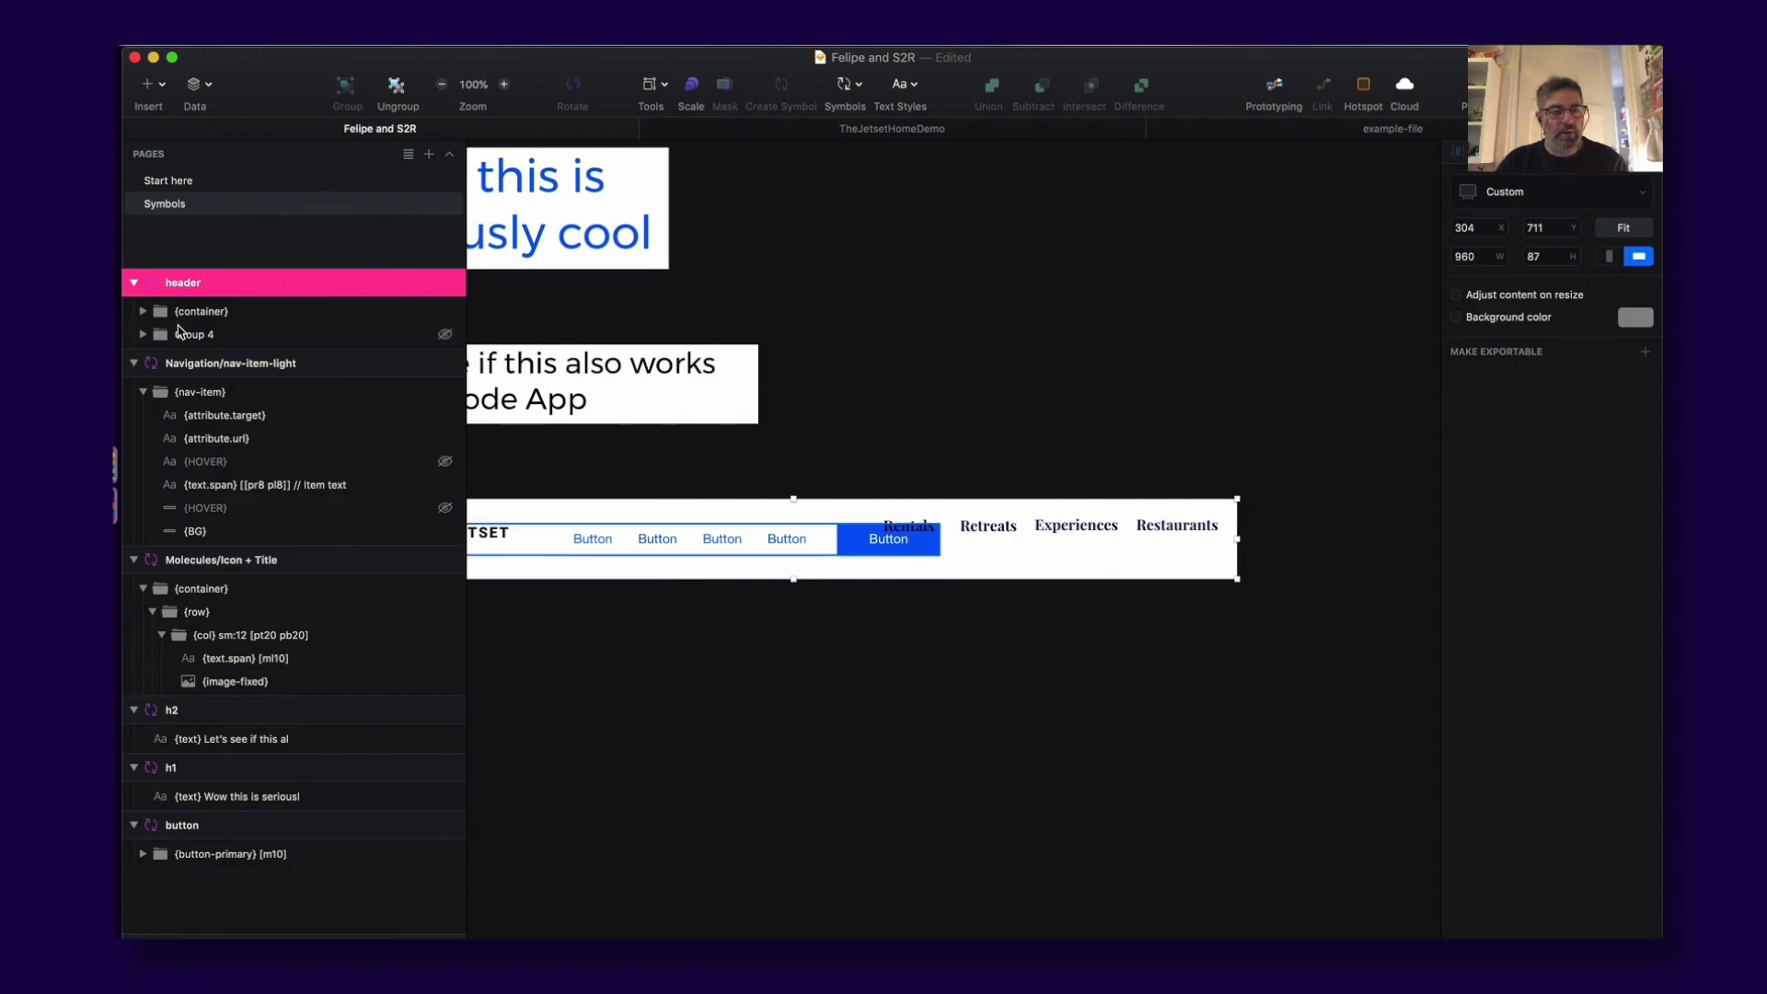
pyautogui.click(188, 334)
pyautogui.press('Delete')
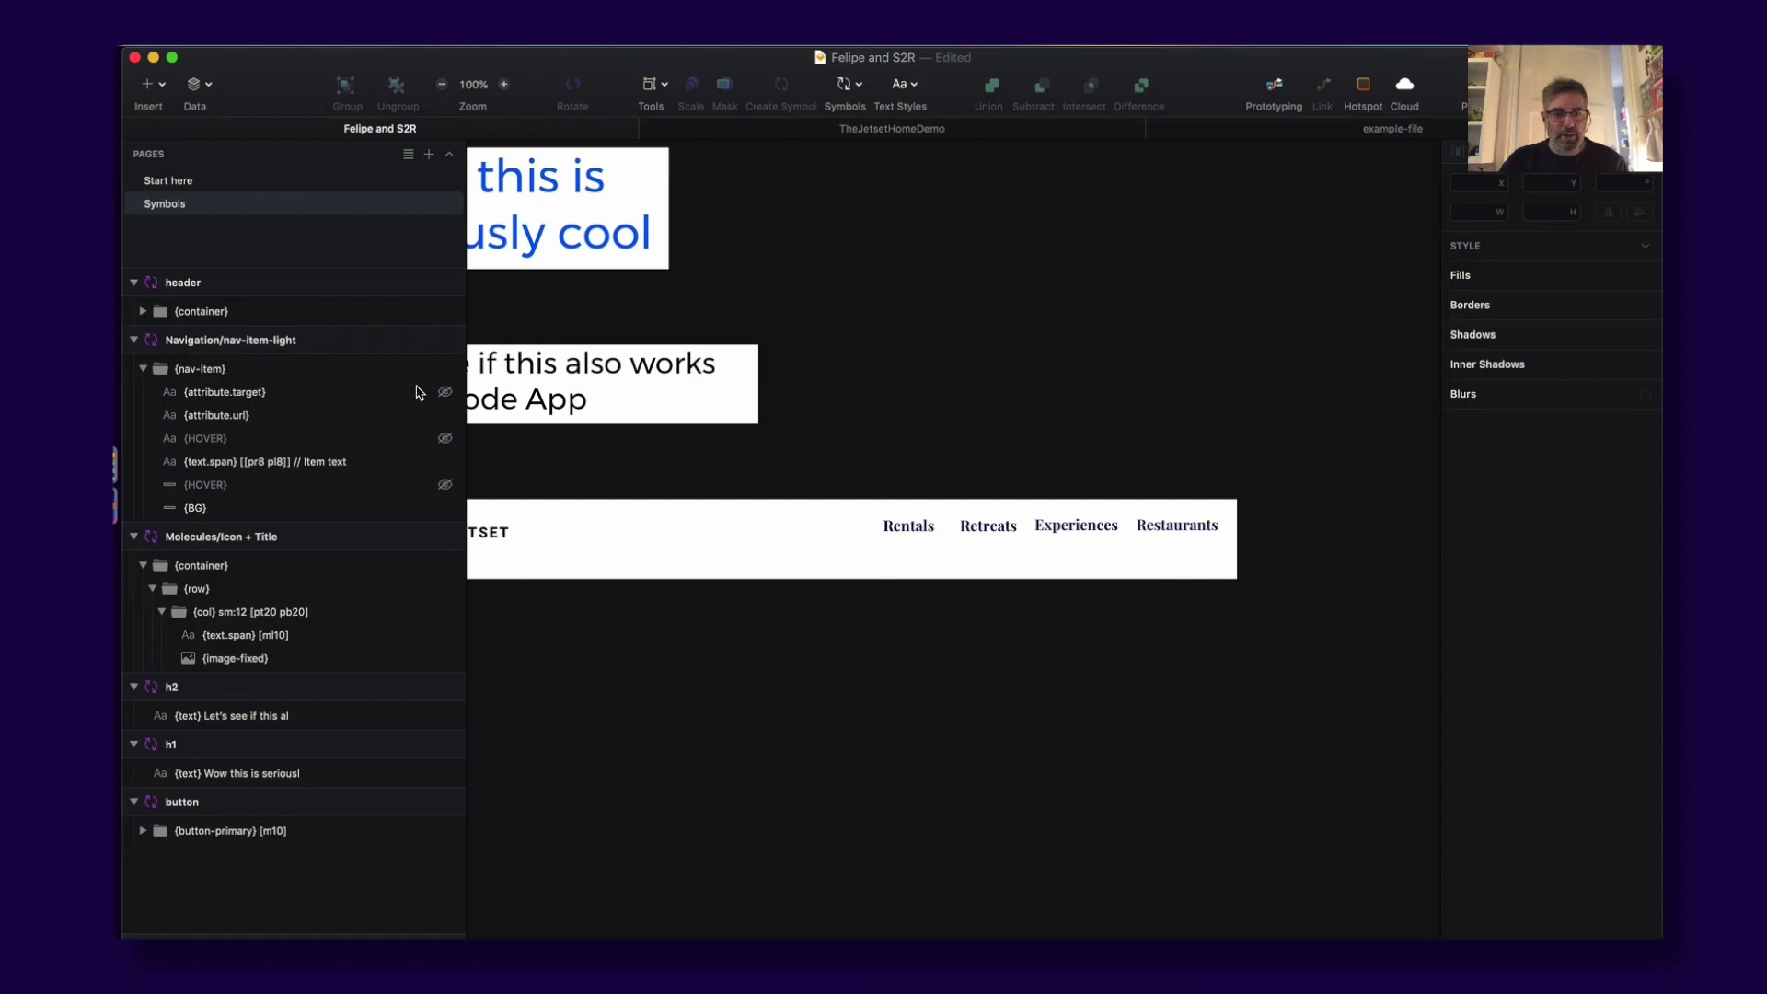
# Step: Align the {container} group with the header symbol's upper-left corner, at X 0, Y 0
pyautogui.click(204, 309)
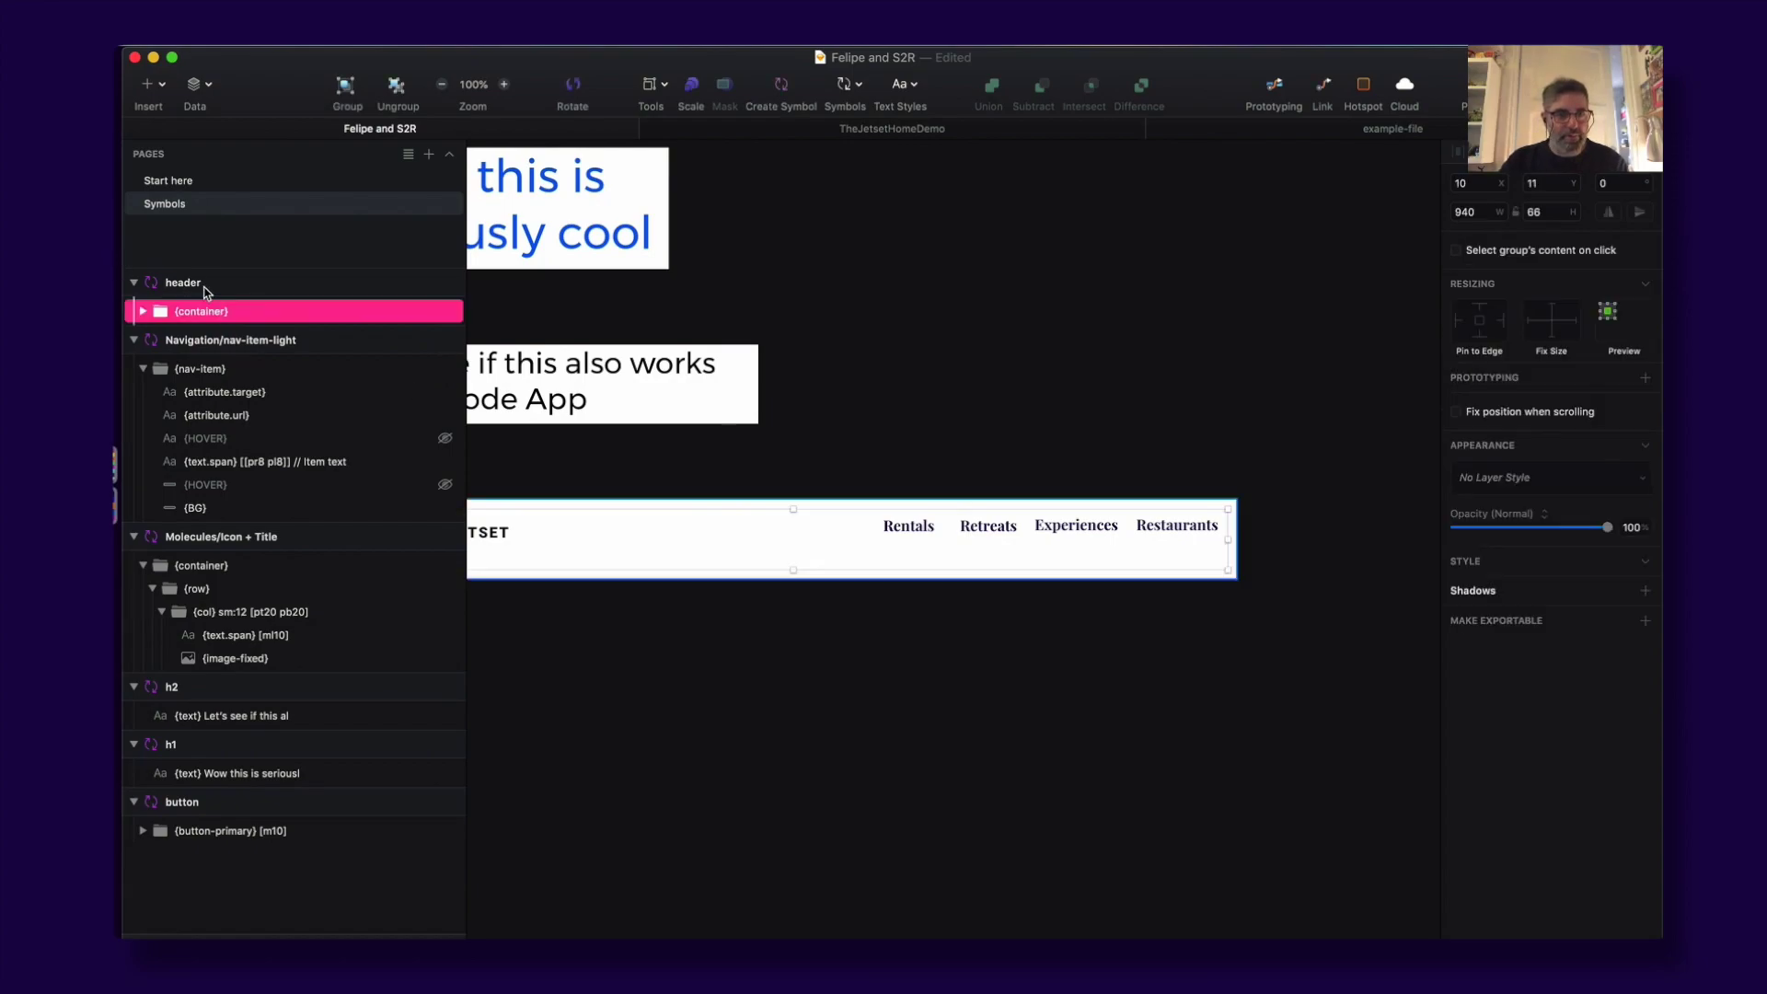
pyautogui.click(204, 283)
pyautogui.click(933, 516)
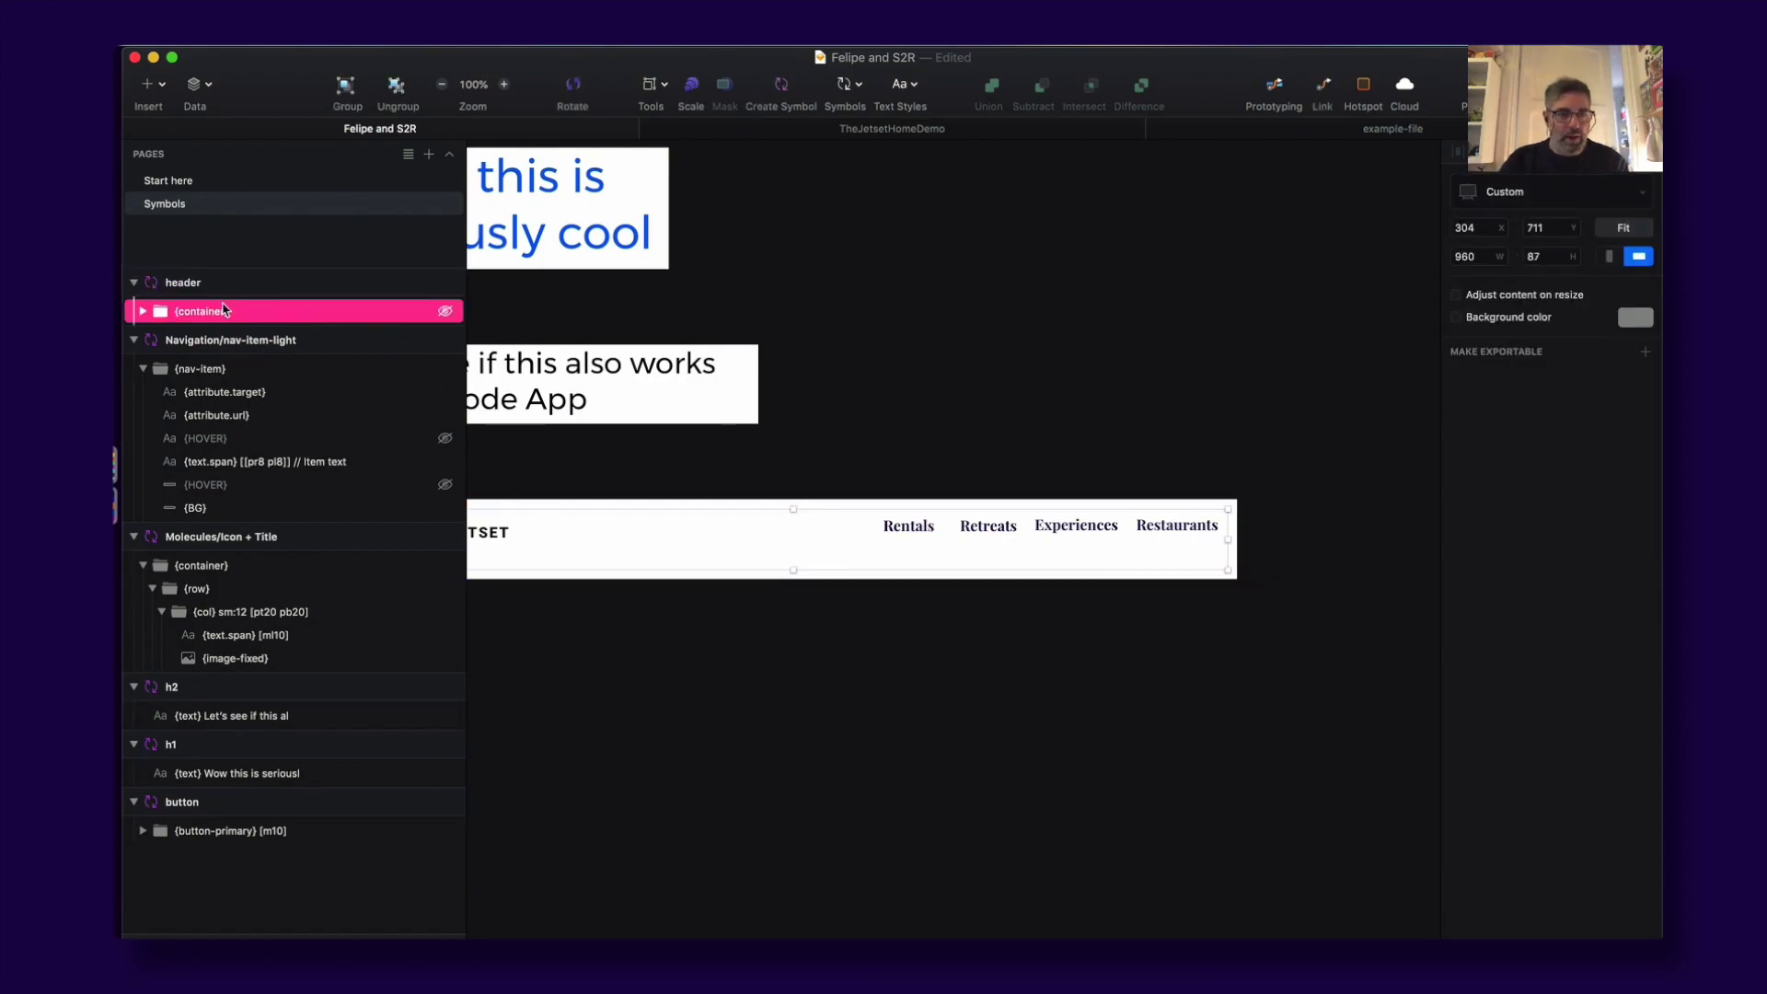
pyautogui.moveTo(821, 458); pyautogui.dragTo(1009, 460)
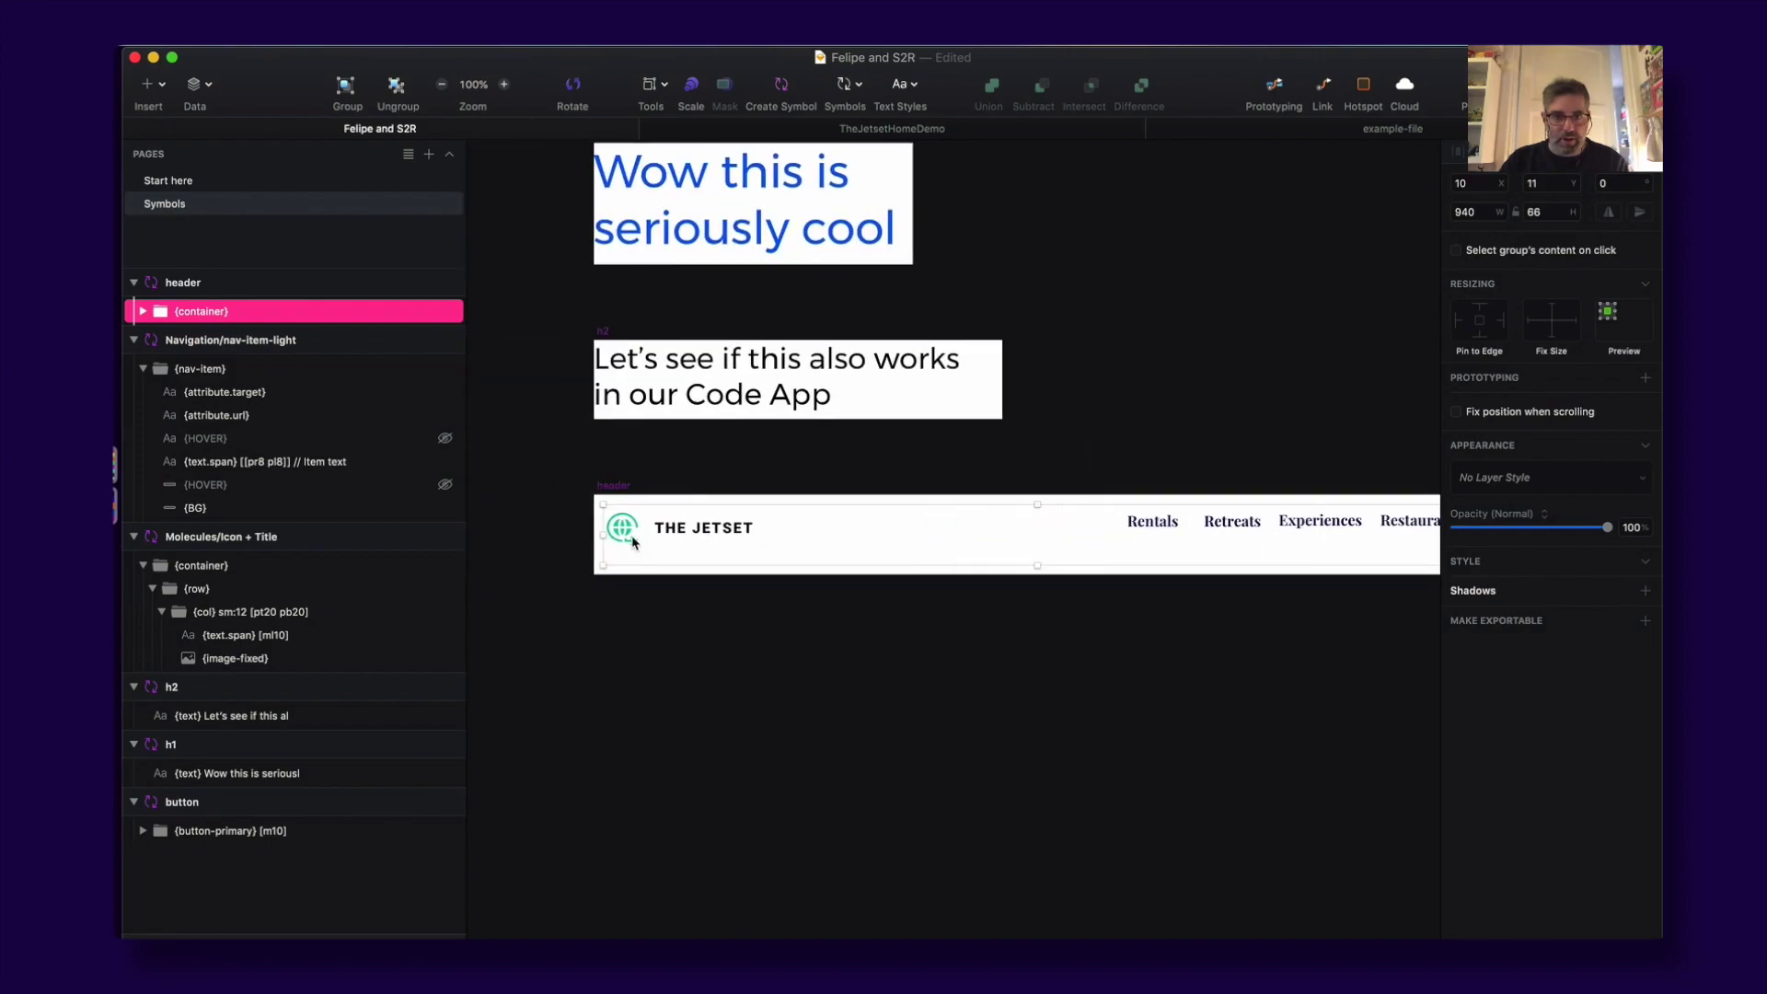
pyautogui.moveTo(626, 538); pyautogui.dragTo(616, 529)
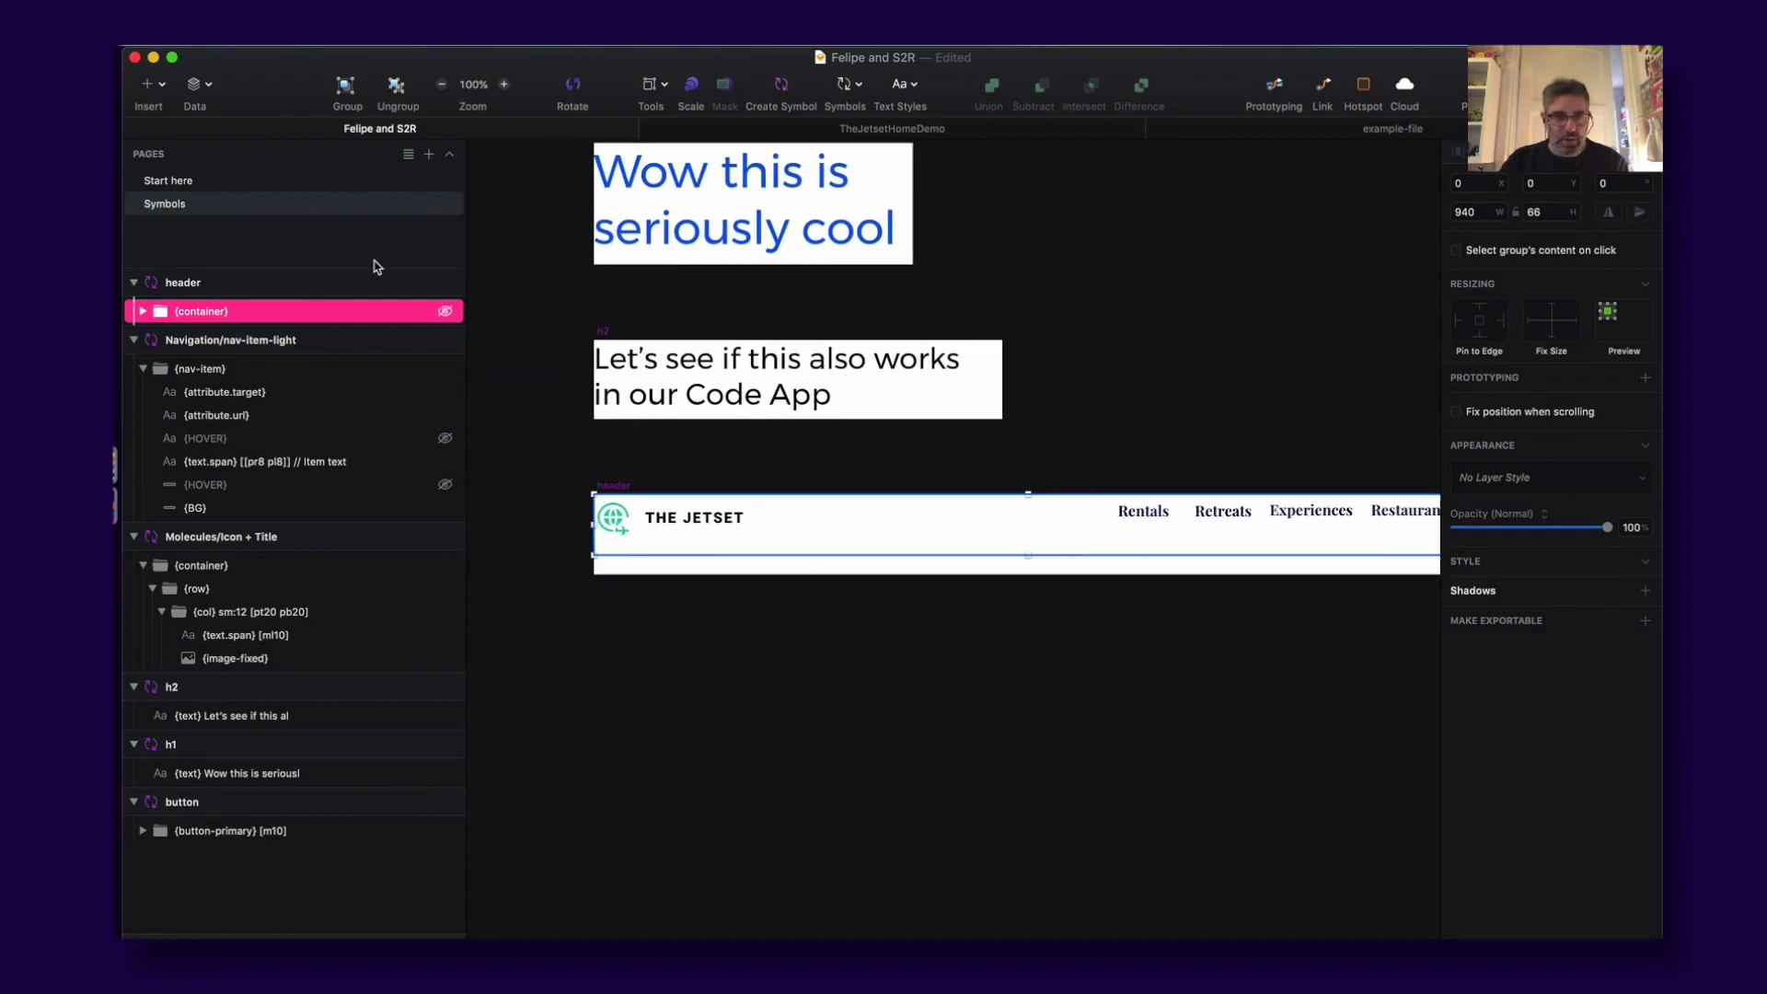
# Step: Reduce the header symbol's height to 62 without resizing the navigation group inside
pyautogui.click(282, 285)
pyautogui.moveTo(895, 555); pyautogui.dragTo(792, 561)
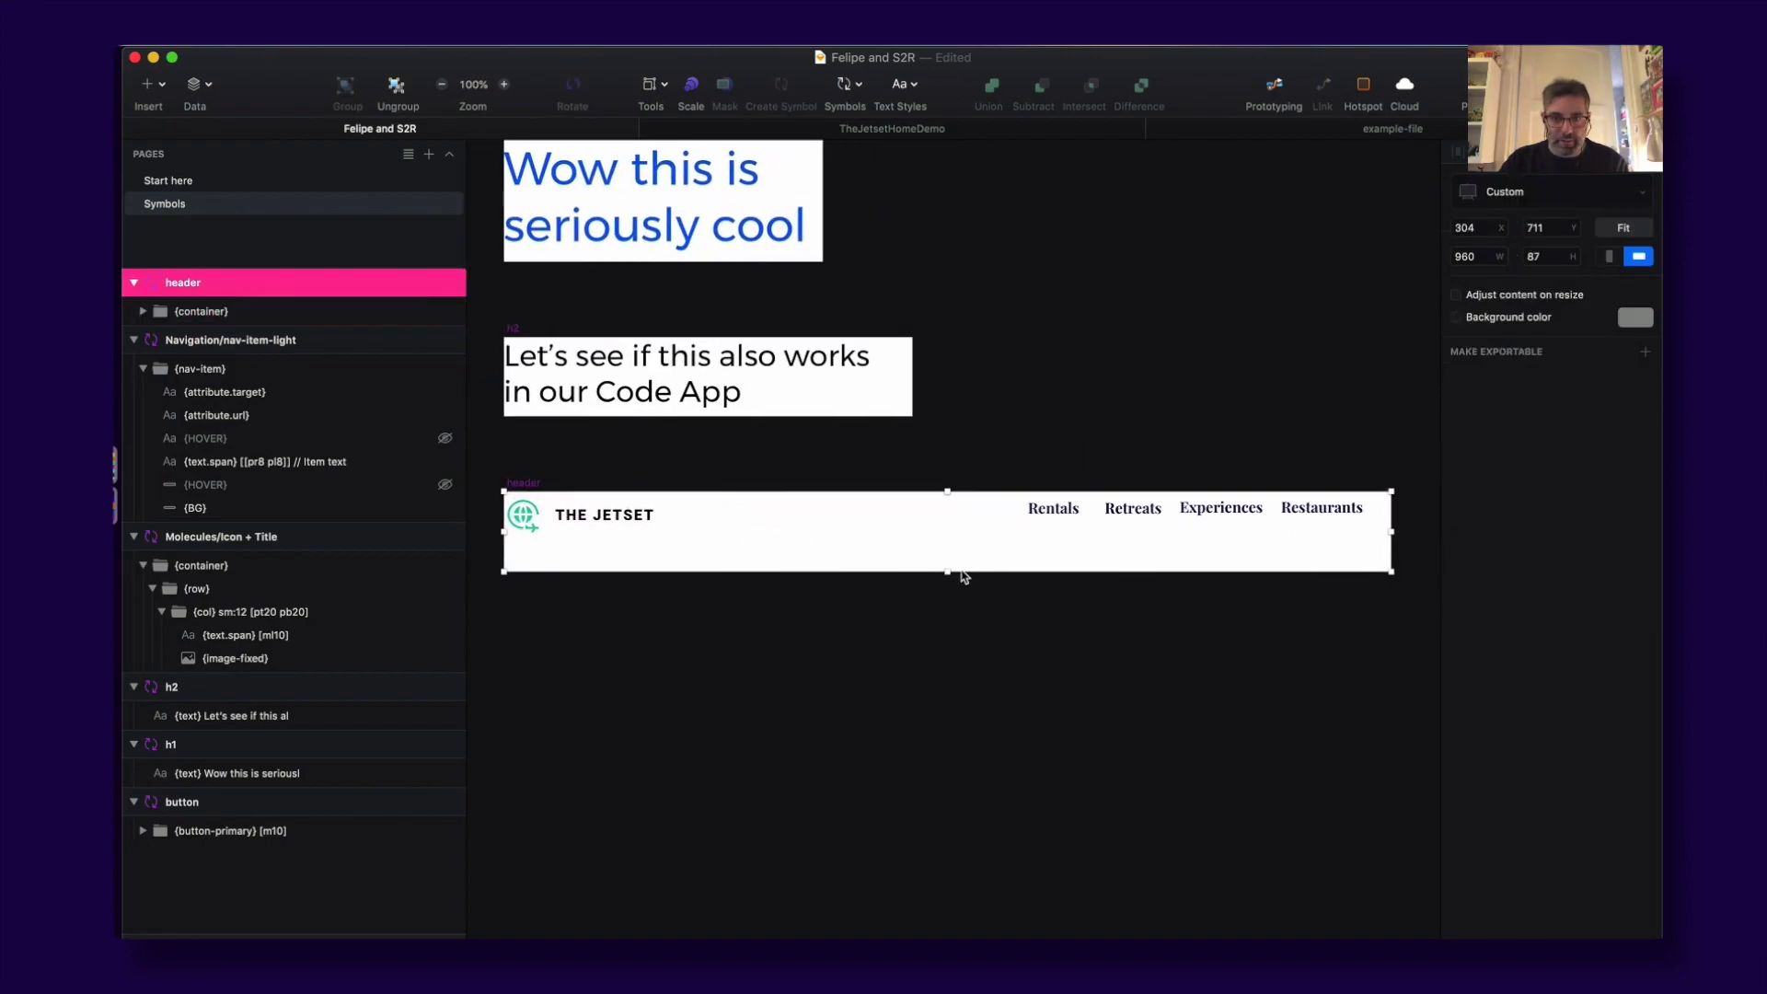
pyautogui.moveTo(947, 572); pyautogui.dragTo(946, 549)
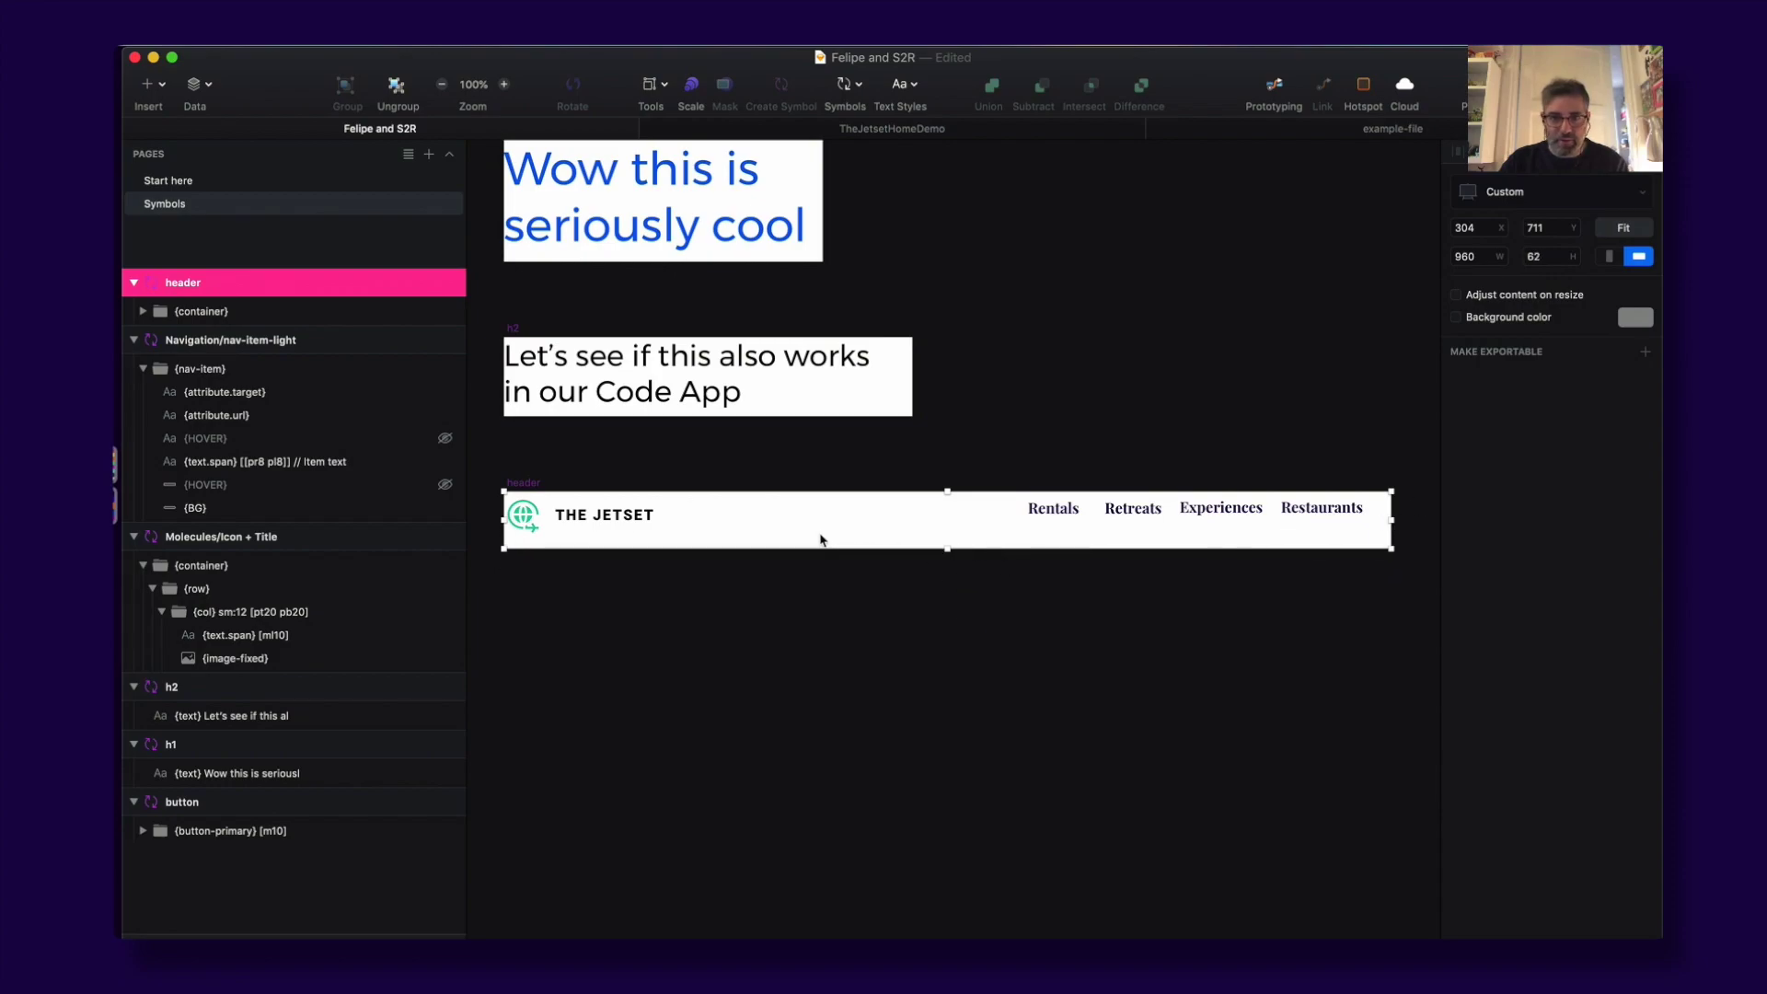
# Step: Show the rulers and add a vertical guide at 940, along the far edge of the header's {container} group
pyautogui.click(226, 309)
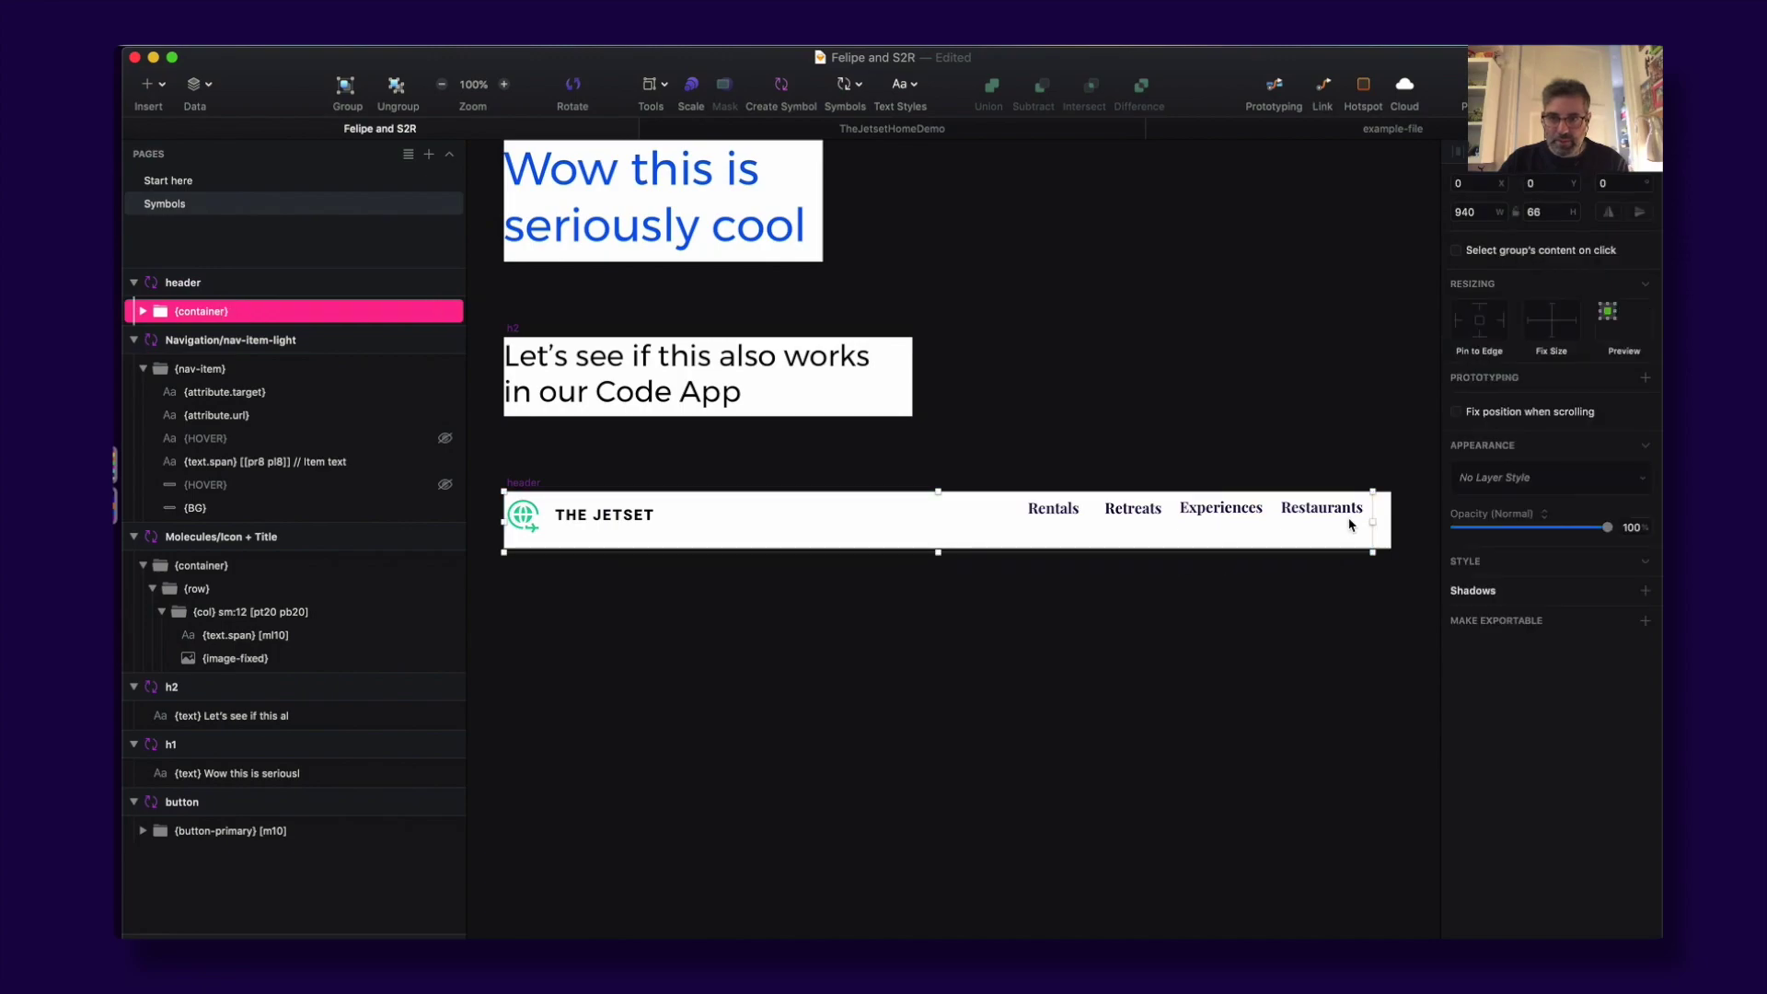
pyautogui.hotkey('ctrl', 'r')
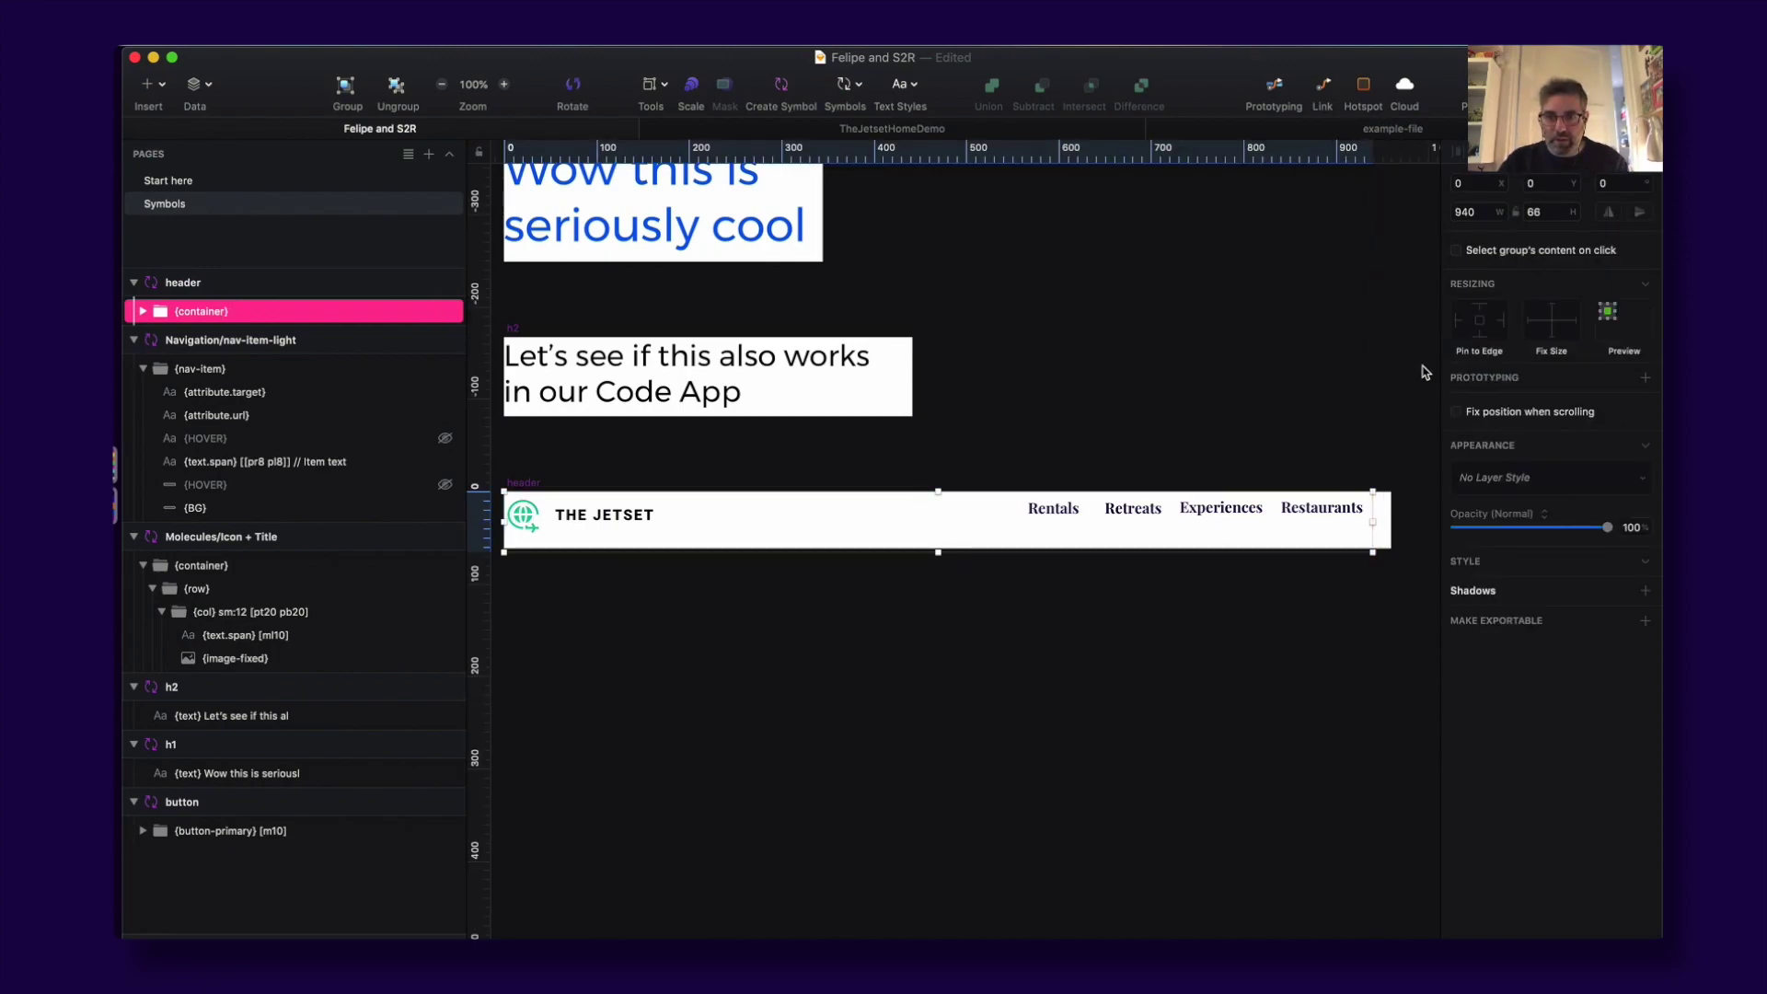
pyautogui.click(1373, 158)
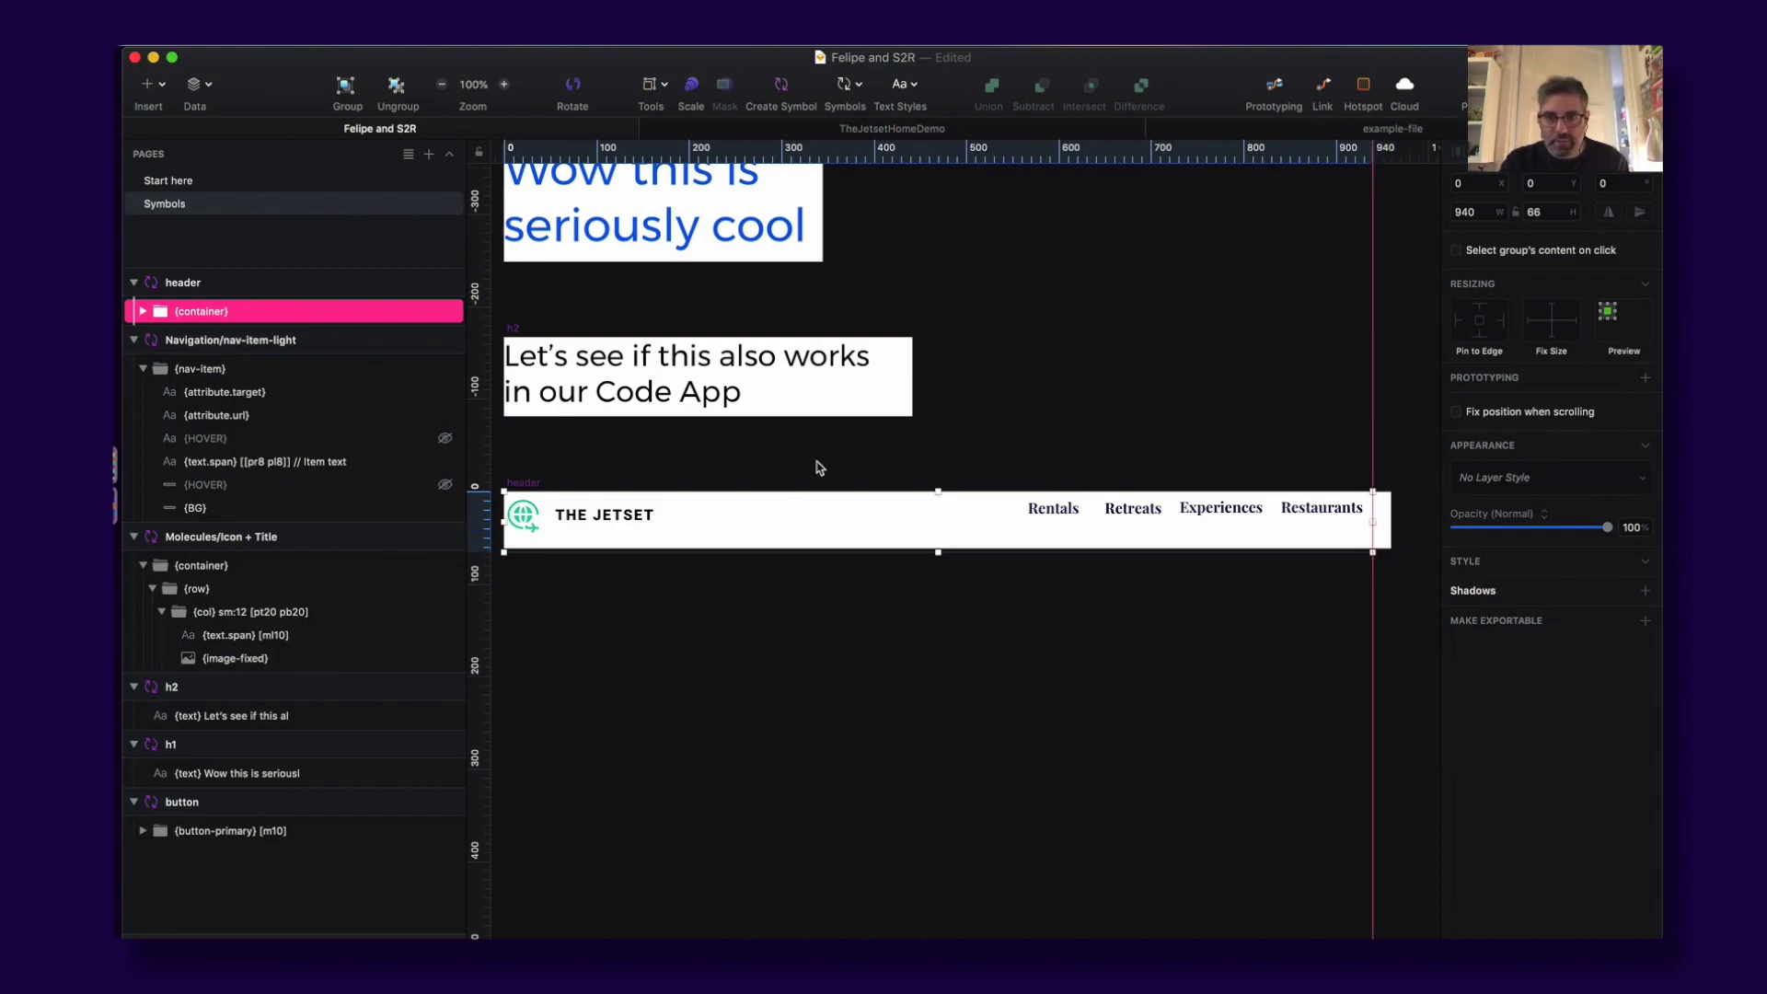
# Step: Shrink the header symbol to a width of 940 at the guide and a height of 49
pyautogui.click(251, 284)
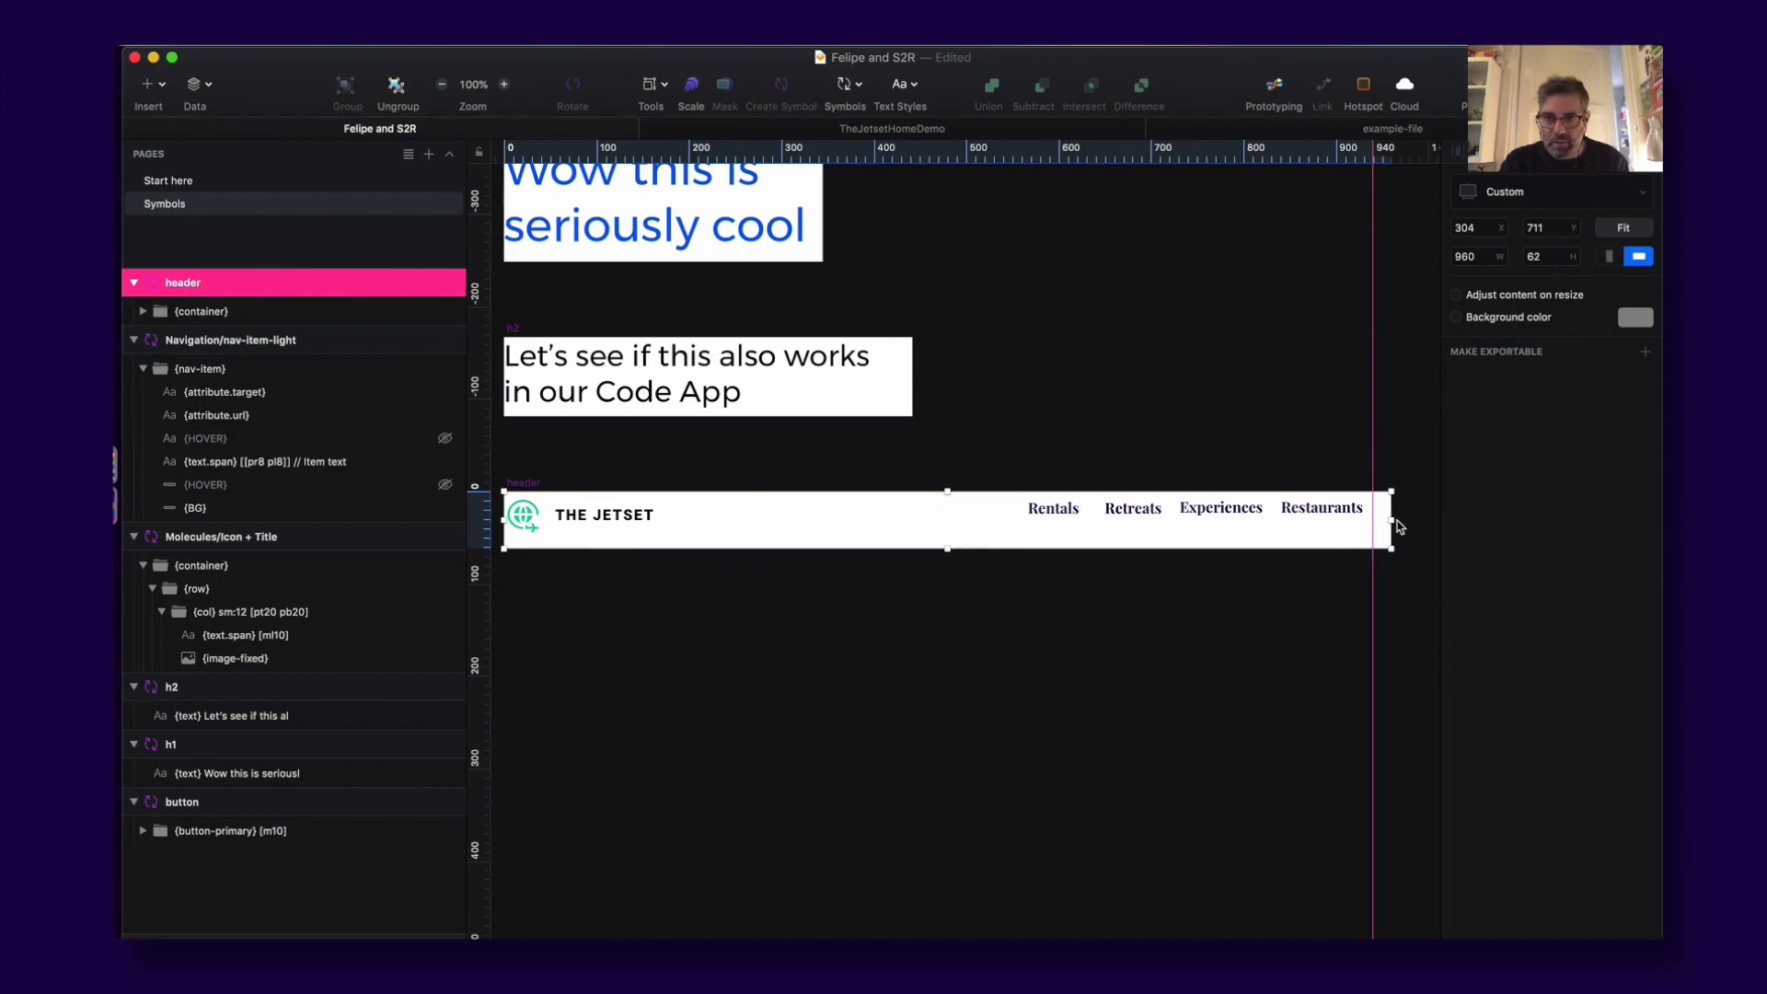
pyautogui.moveTo(1396, 521); pyautogui.dragTo(1373, 519)
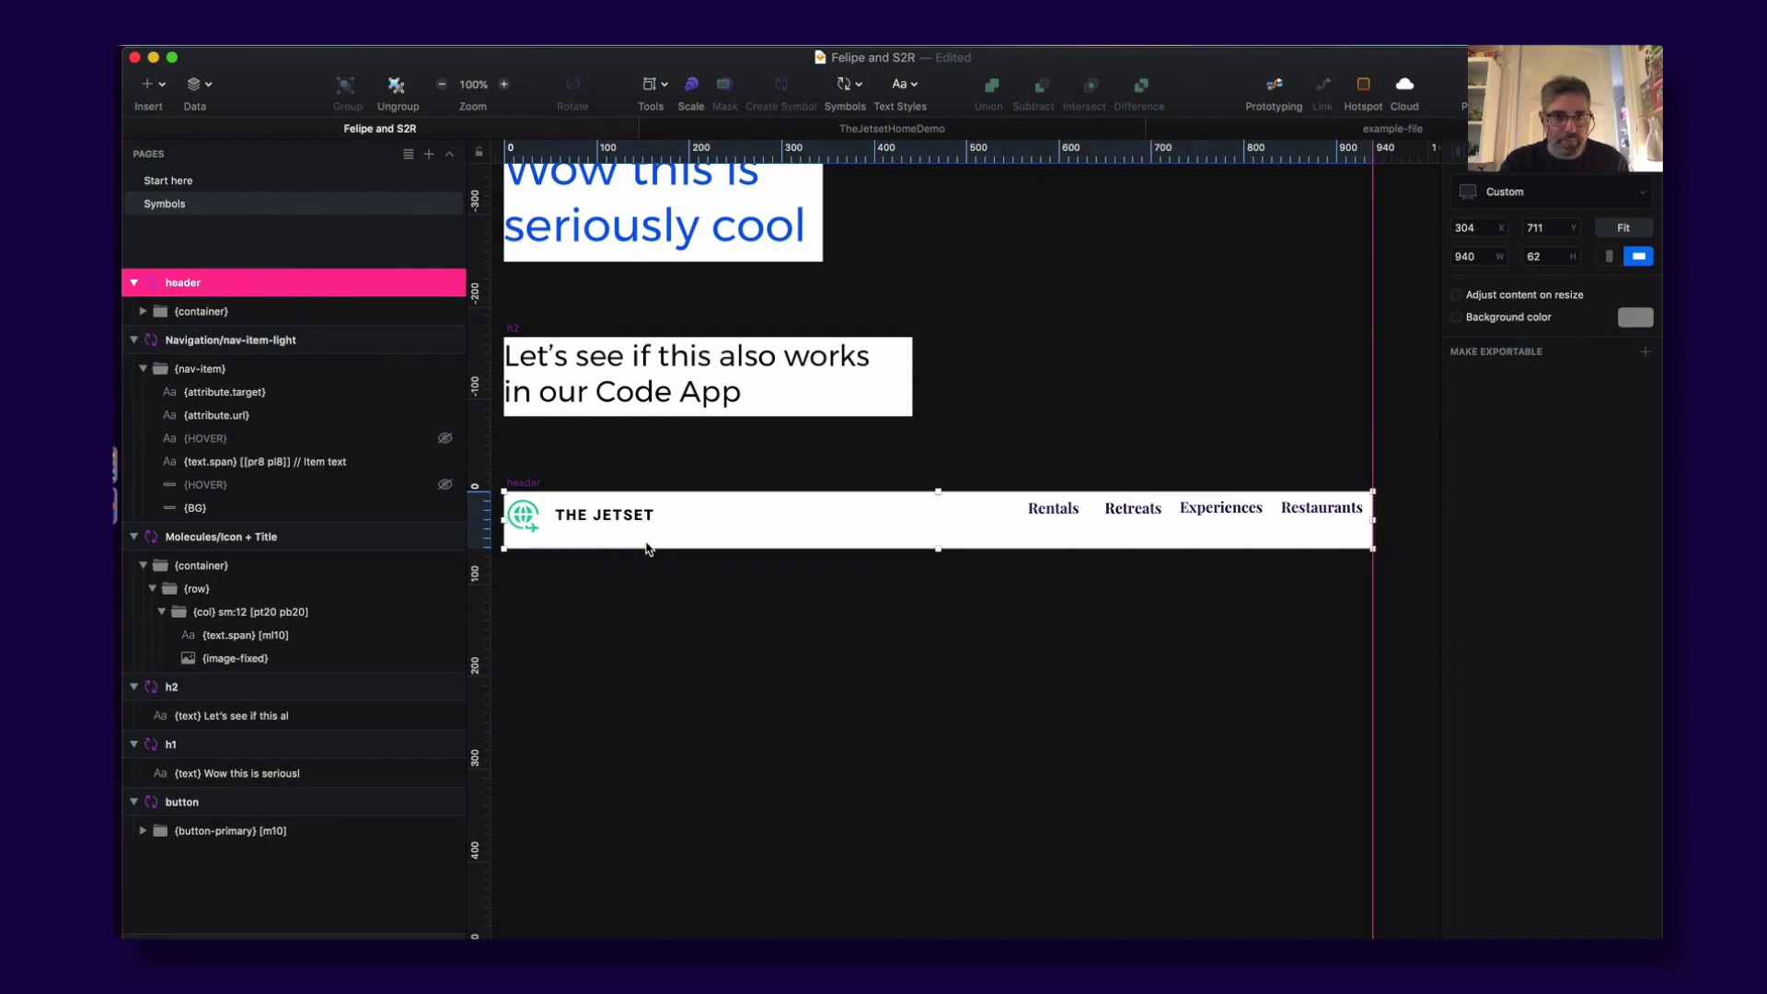
pyautogui.moveTo(938, 549); pyautogui.dragTo(938, 539)
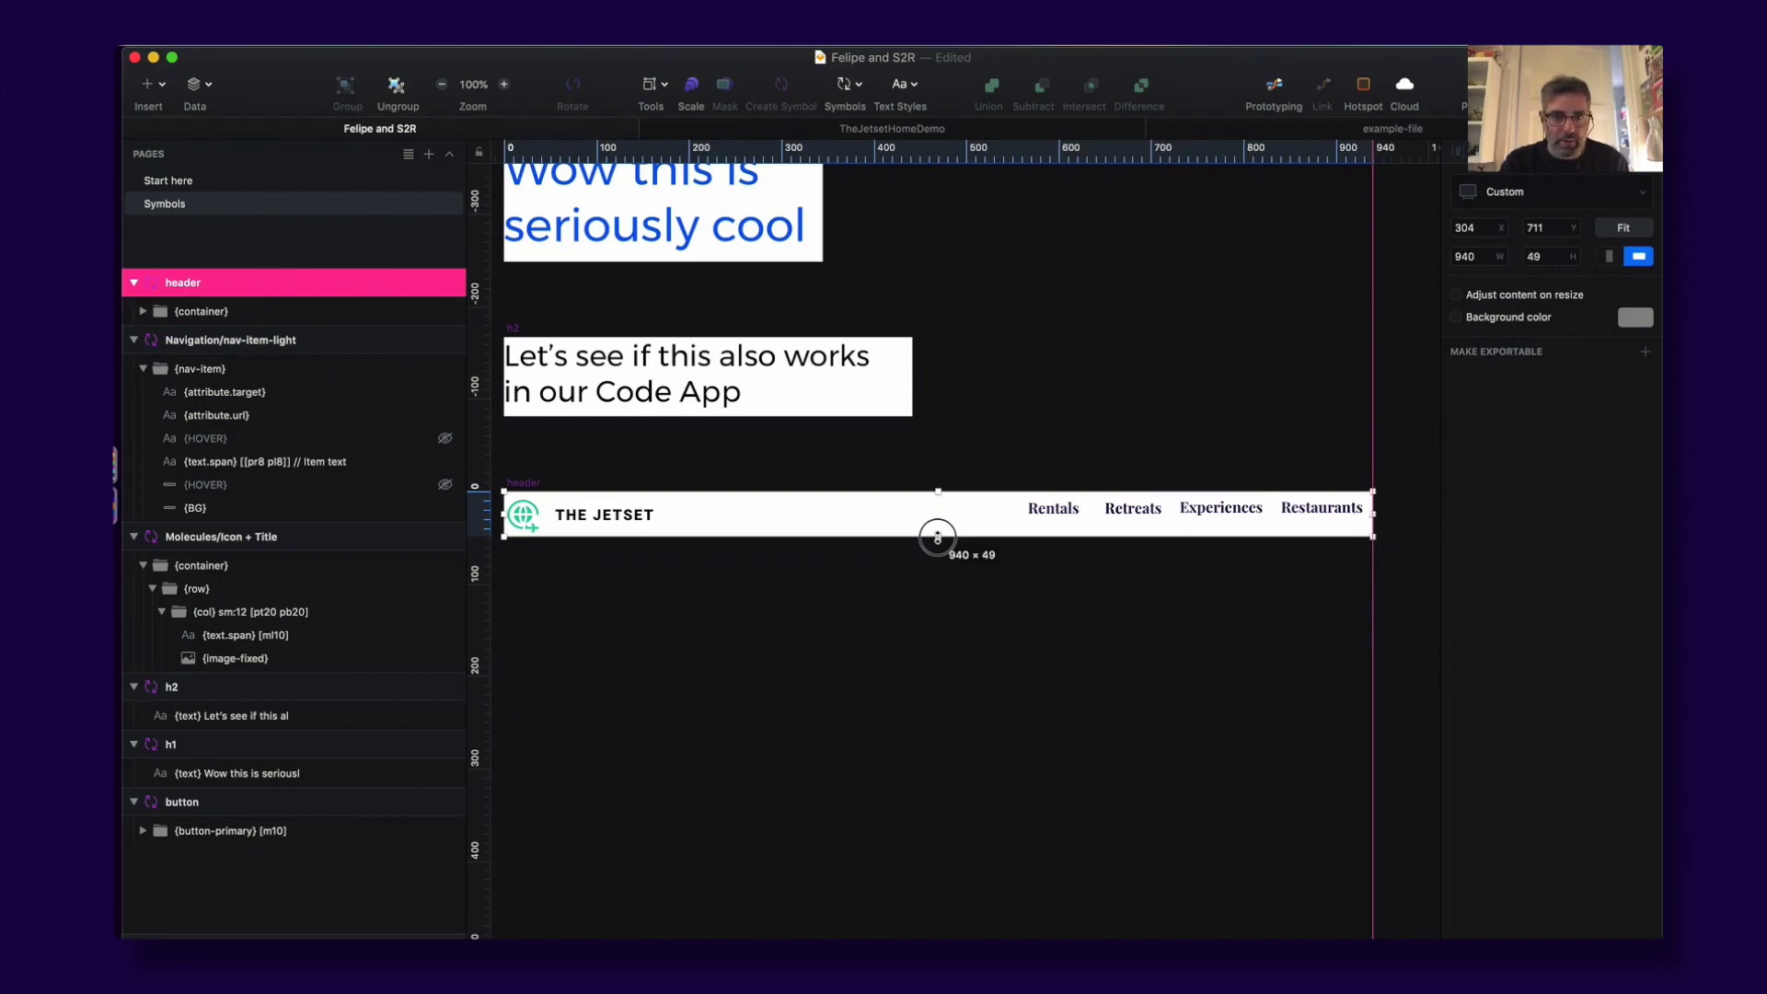
pyautogui.click(932, 582)
pyautogui.click(531, 488)
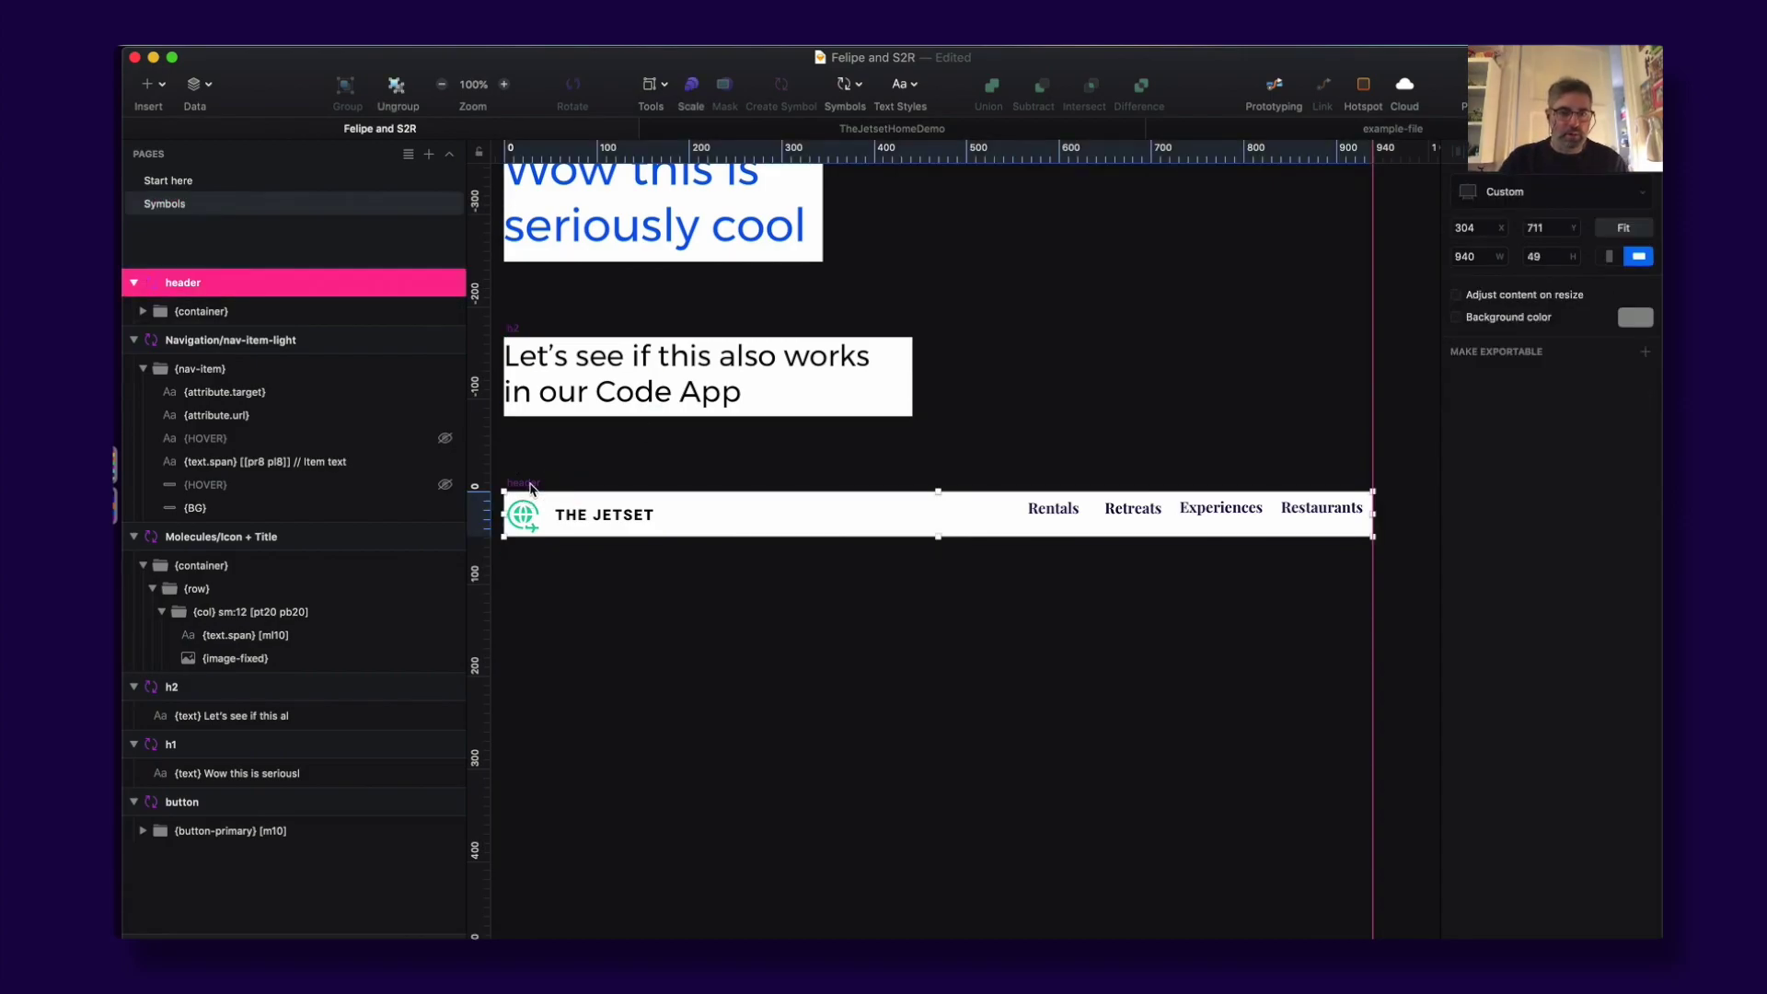
# Step: On the Start here page, delete the navigation {container} group from the Before Felipe artboard
pyautogui.click(182, 183)
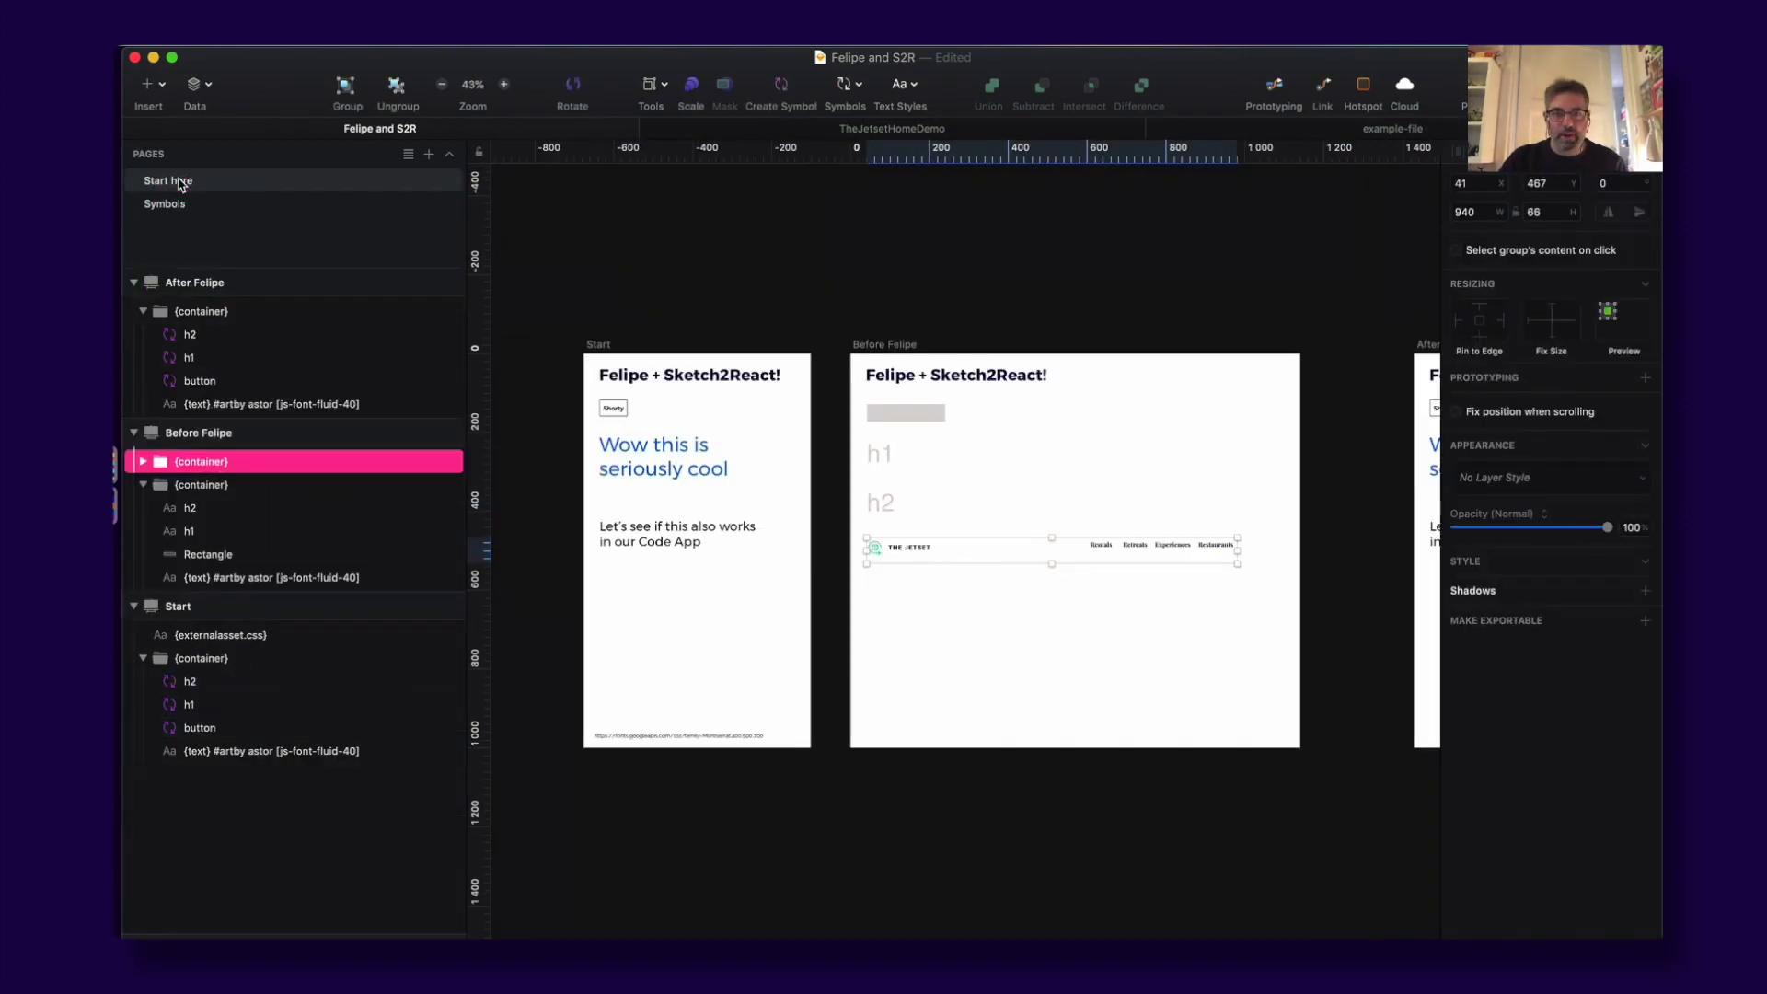
pyautogui.click(823, 298)
pyautogui.keyDown('super'); pyautogui.click(940, 556); pyautogui.keyUp('super')
pyautogui.click(1051, 561)
pyautogui.click(1156, 545)
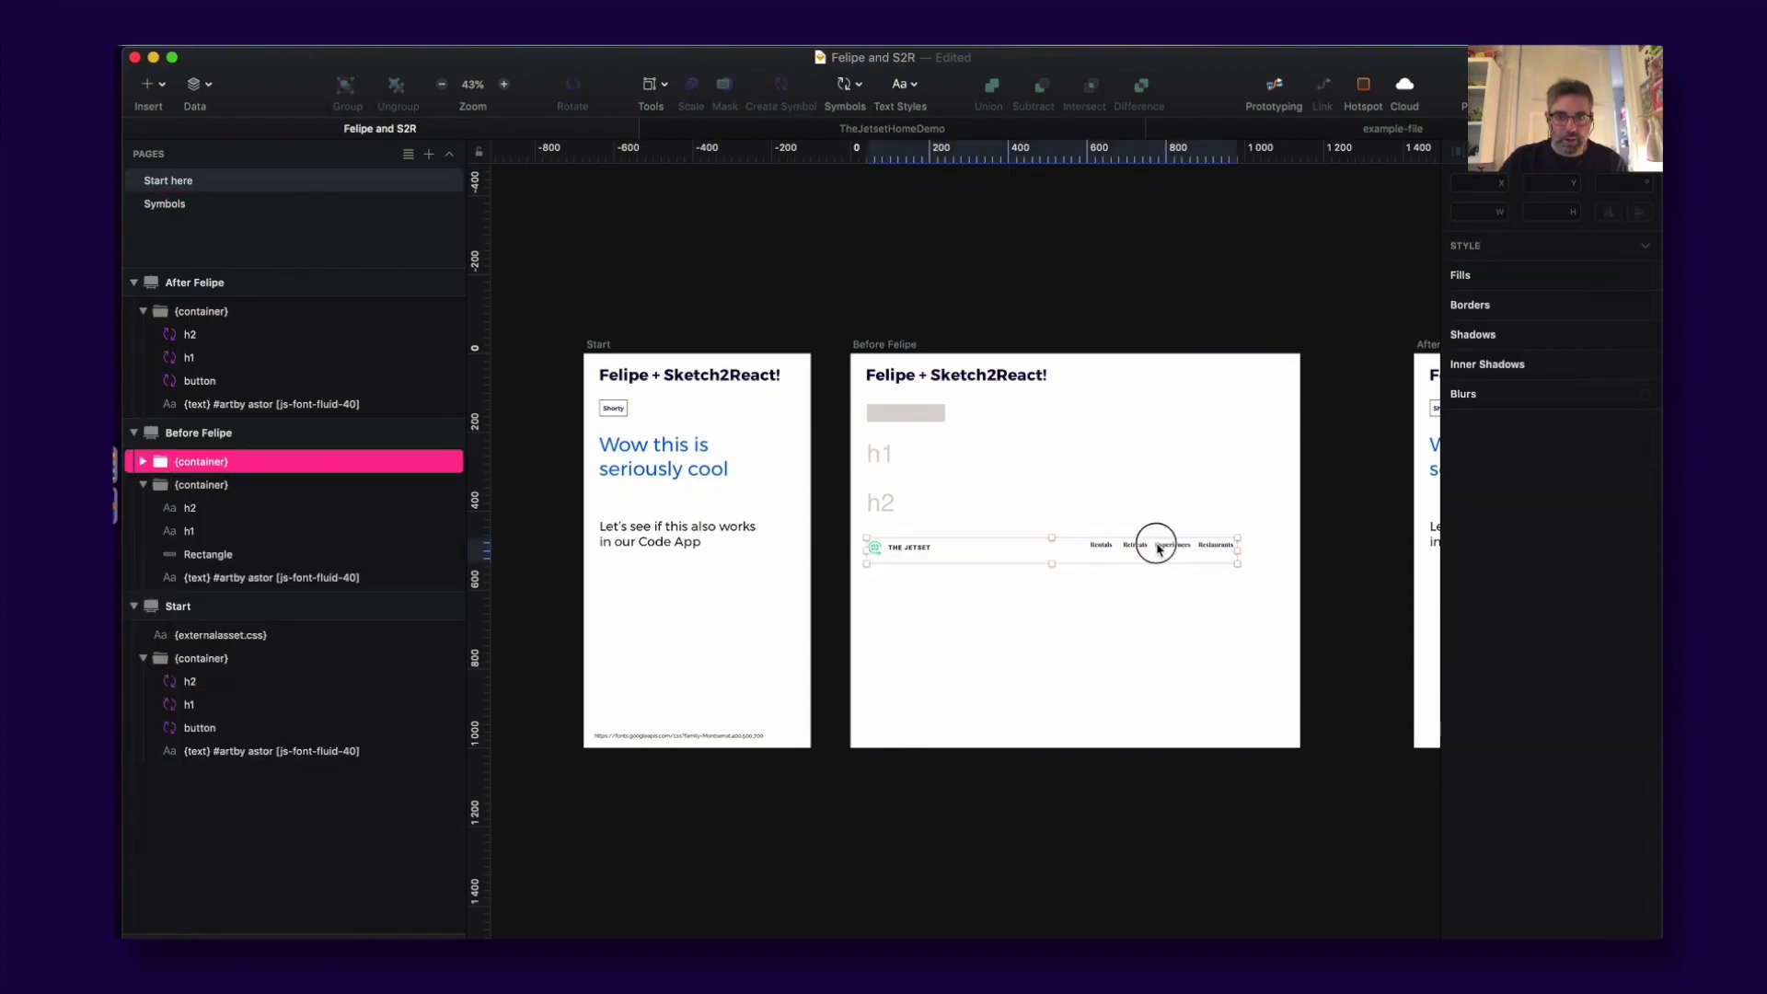
pyautogui.press('Delete')
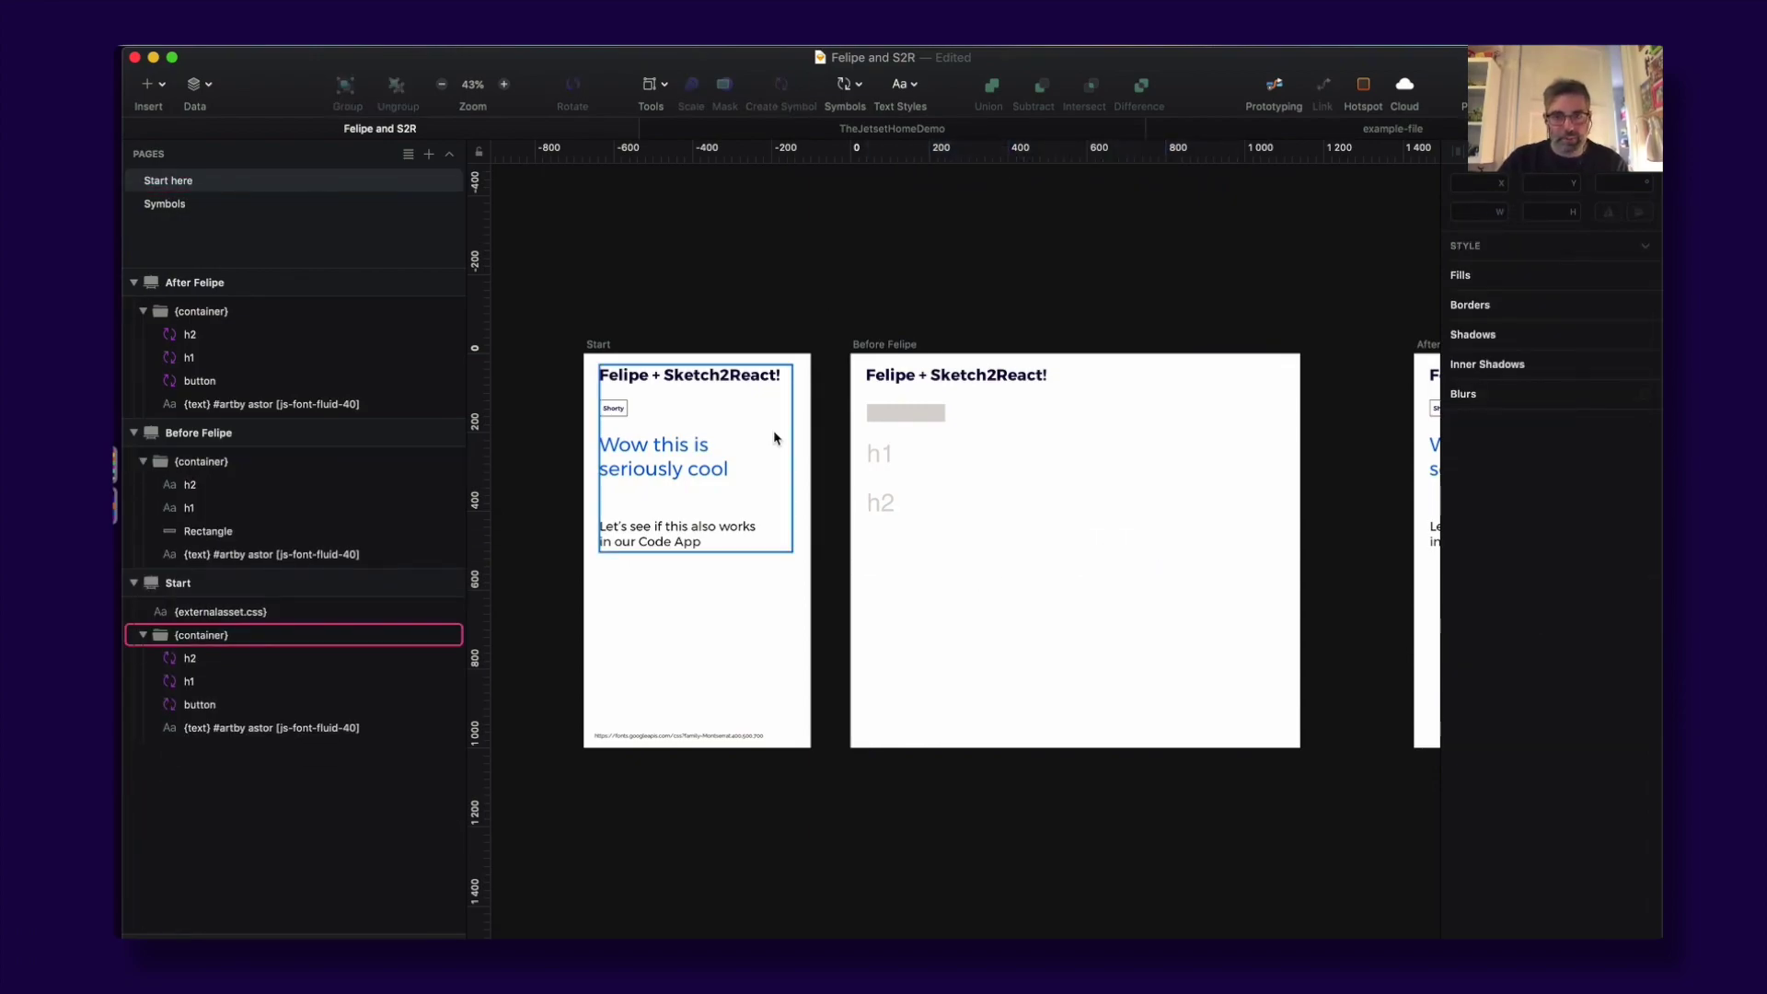
# Step: Move the remaining {container} group in the Before Felipe artboard down to Y 153 to free space above it
pyautogui.scroll(3, 1429, 731)
pyautogui.scroll(2, 1429, 732)
pyautogui.hscroll(-2, 816, 469)
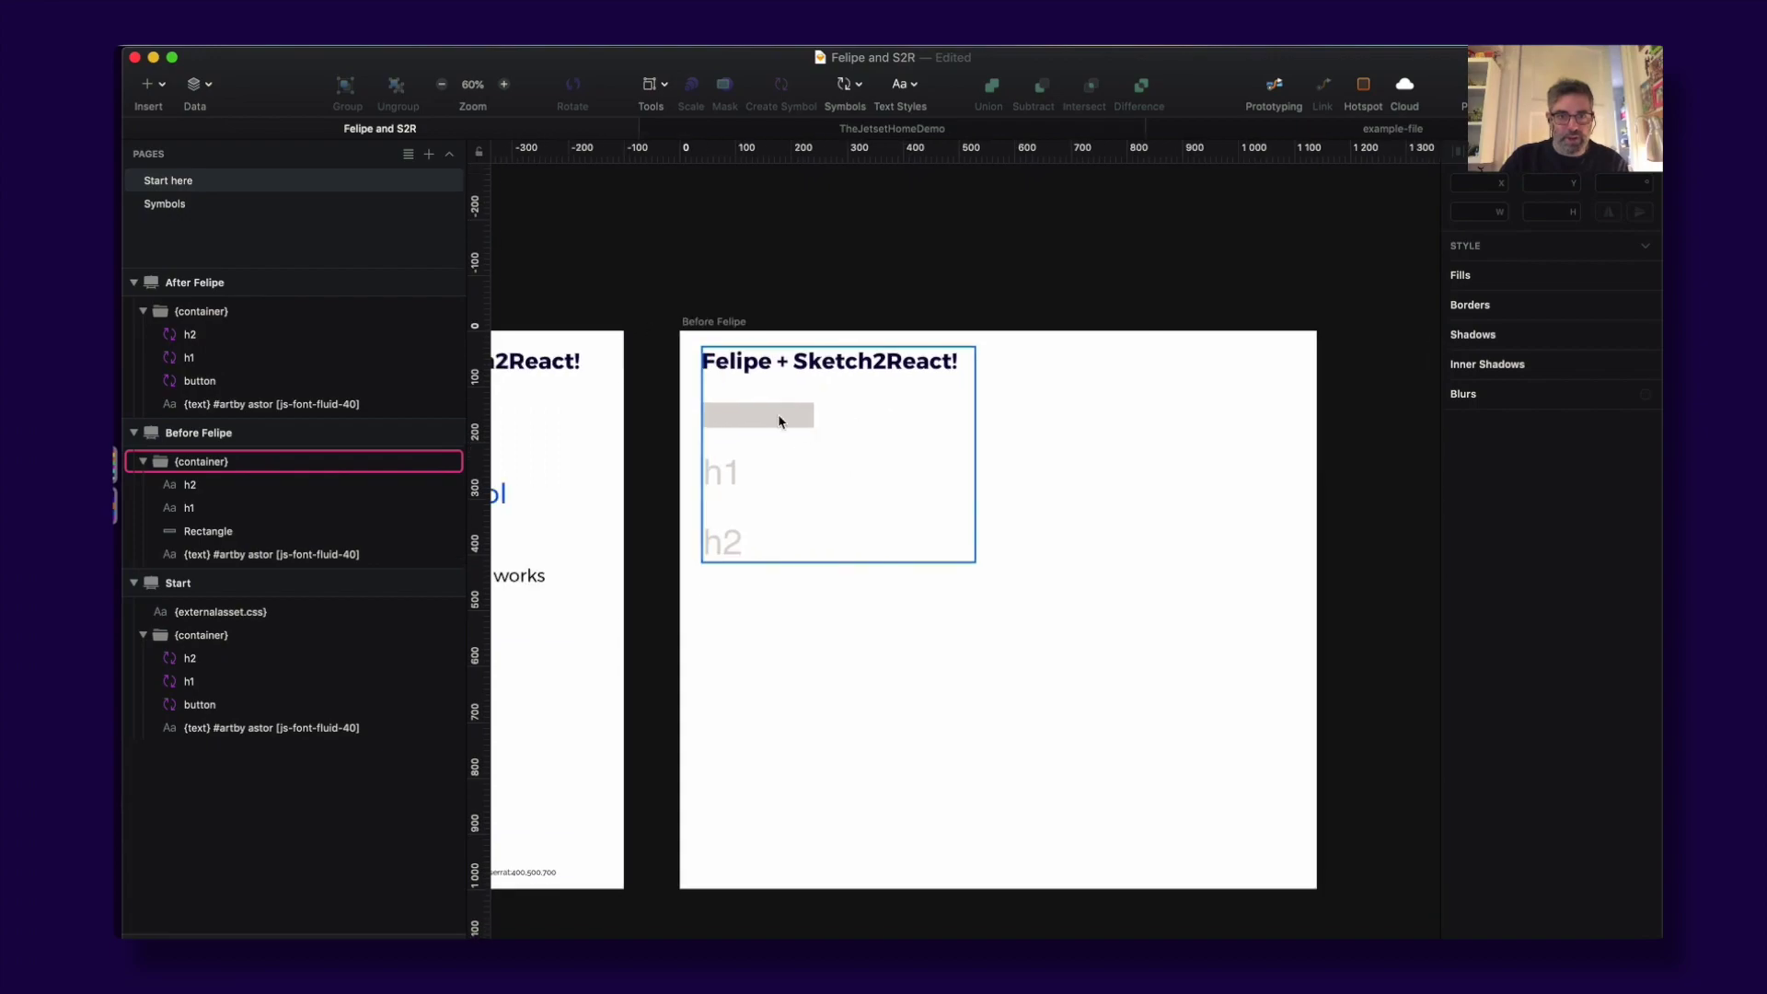
pyautogui.click(765, 400)
pyautogui.moveTo(756, 394); pyautogui.dragTo(776, 461)
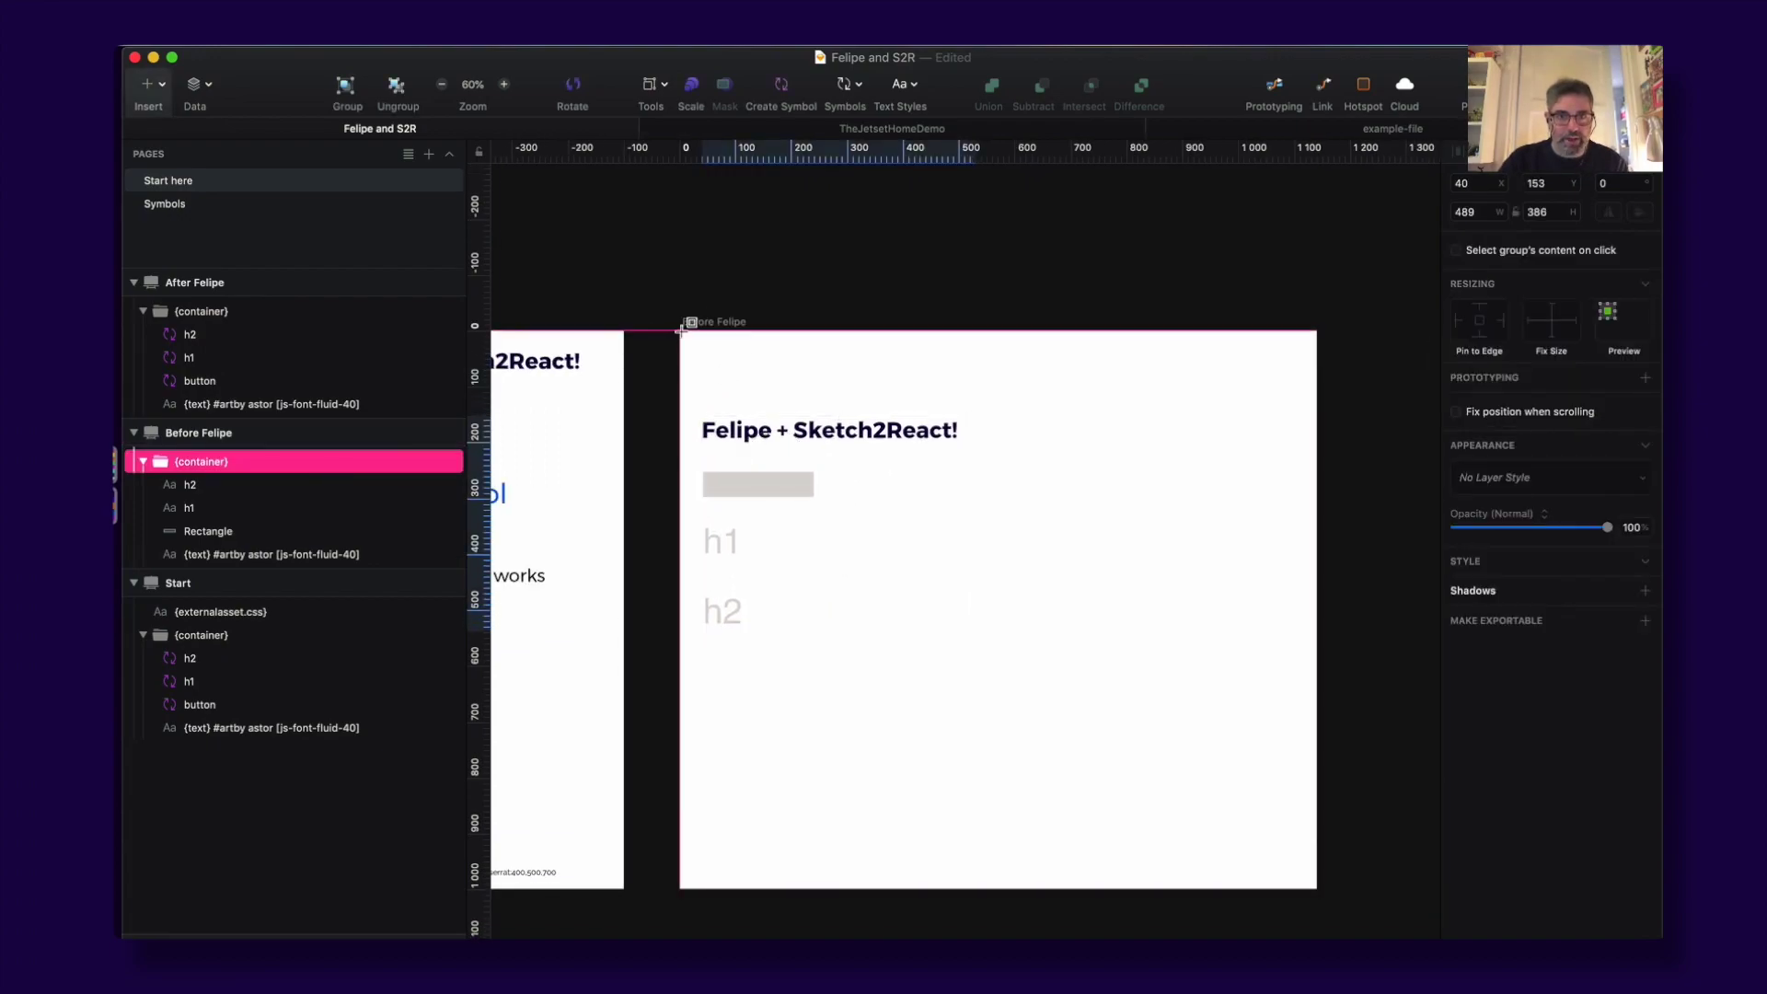
# Step: Switch to the Symbol Autocomplete plugin documentation and examine its supported shape-to-symbol transformations
pyautogui.press('super+Tab')
pyautogui.press('super+shift+Tab')
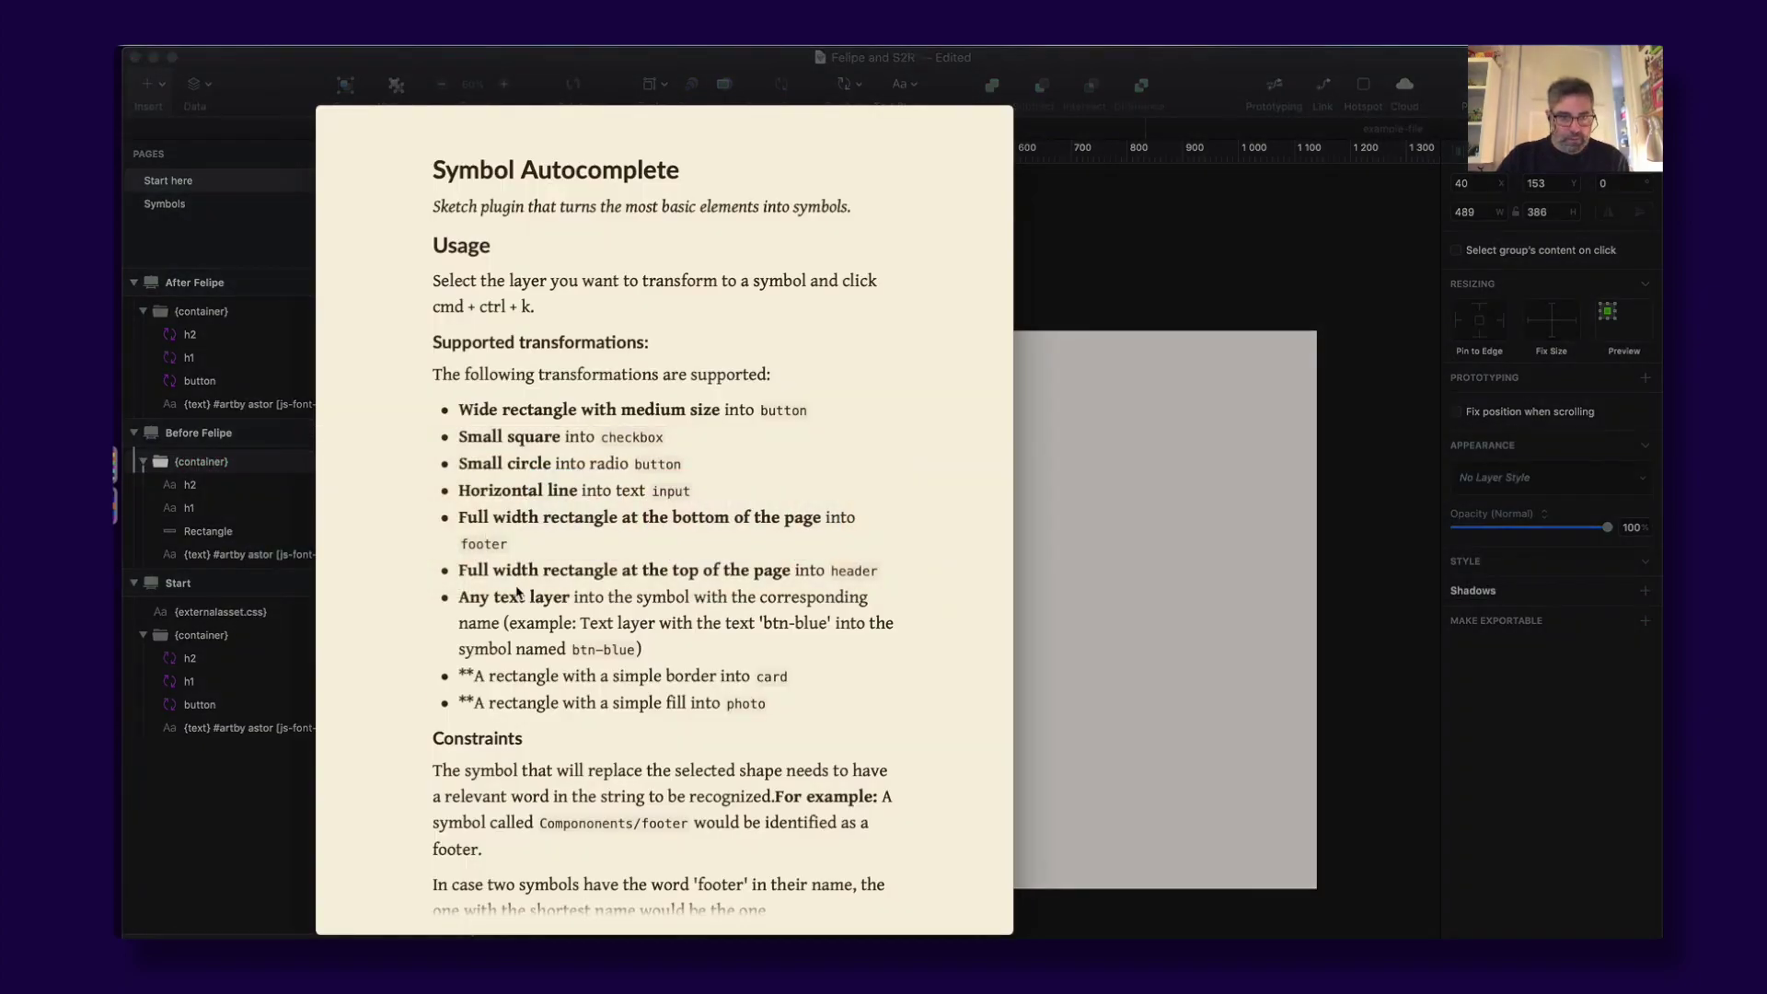
# Step: Draw a full-width 1140 × 82 rectangle at the top of the Before Felipe artboard and convert it into the header symbol with Symbol Autocomplete
pyautogui.click(1108, 384)
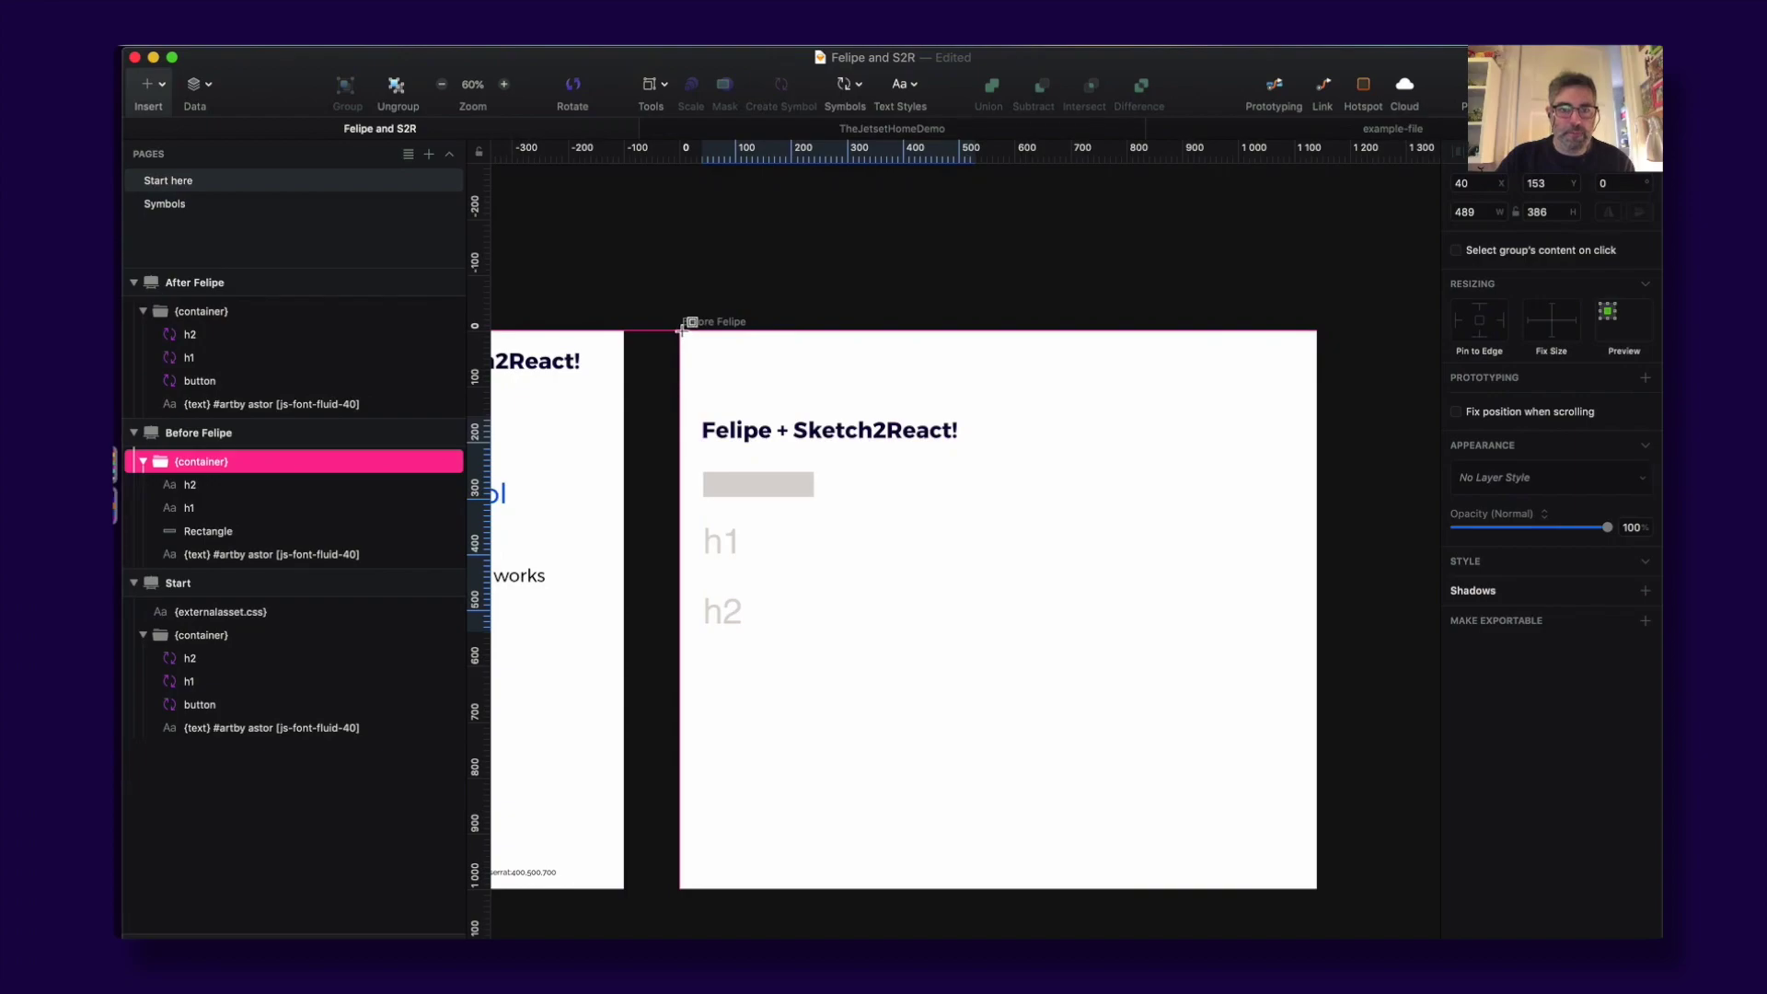
pyautogui.moveTo(681, 329); pyautogui.dragTo(1317, 375)
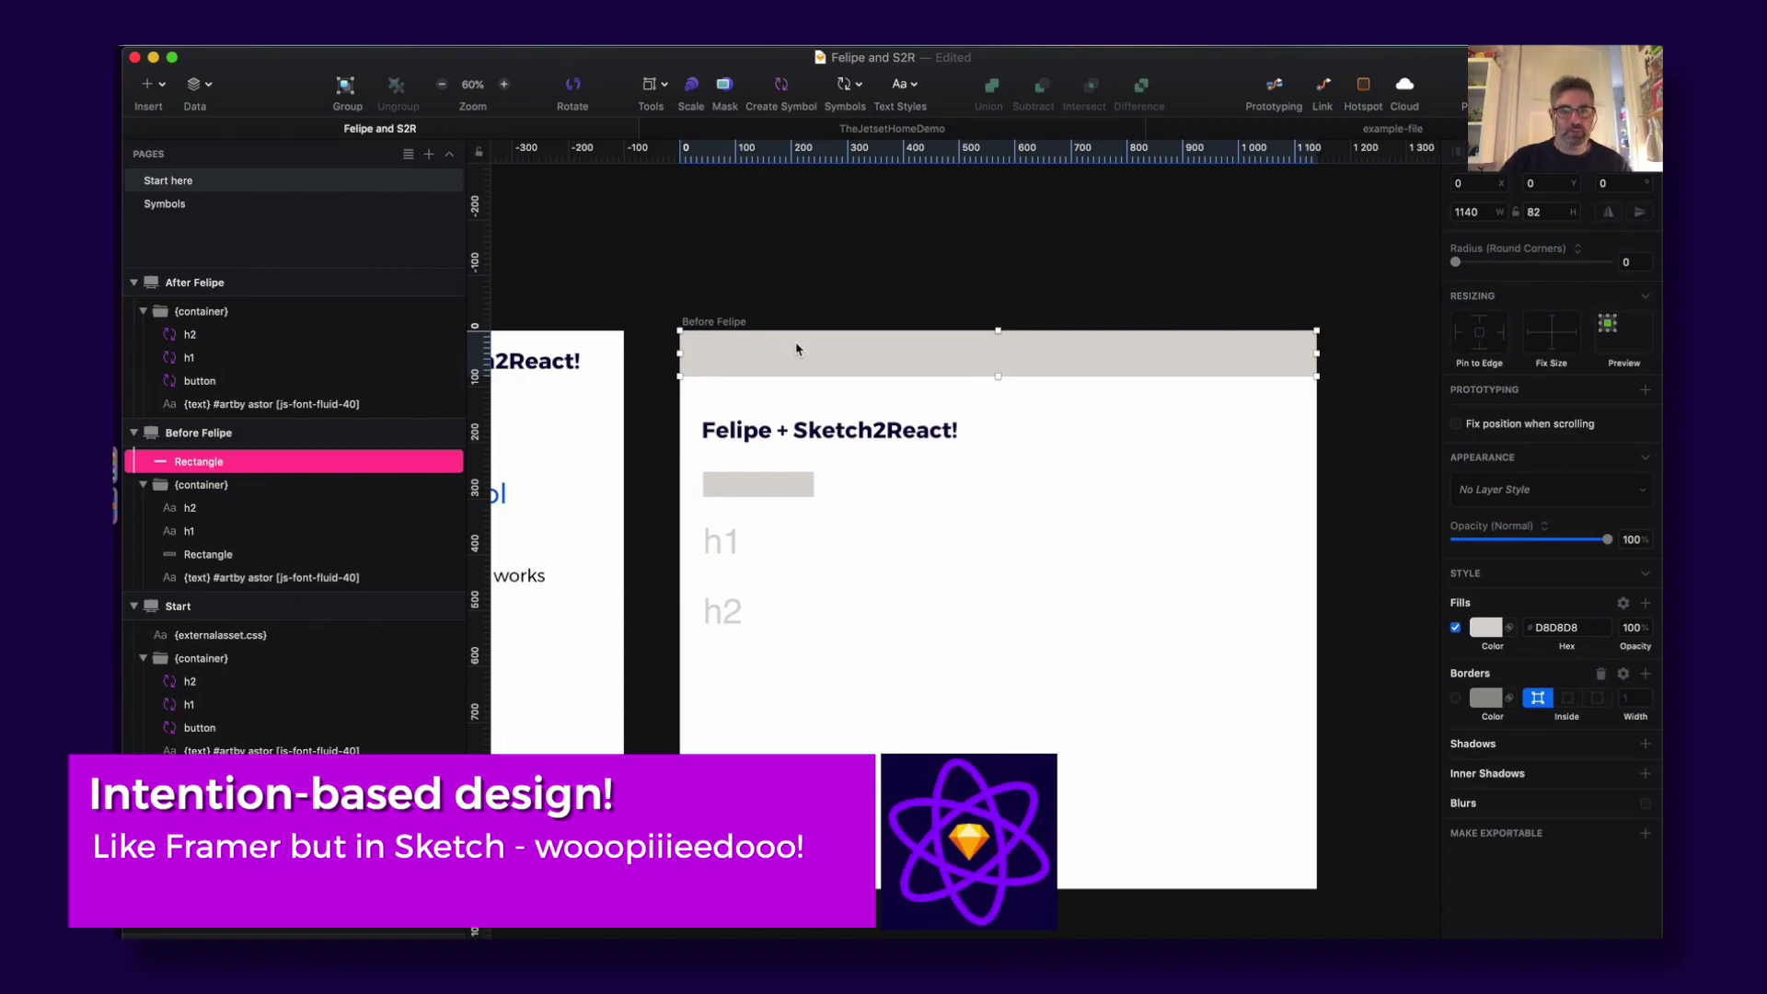
pyautogui.click(625, 57)
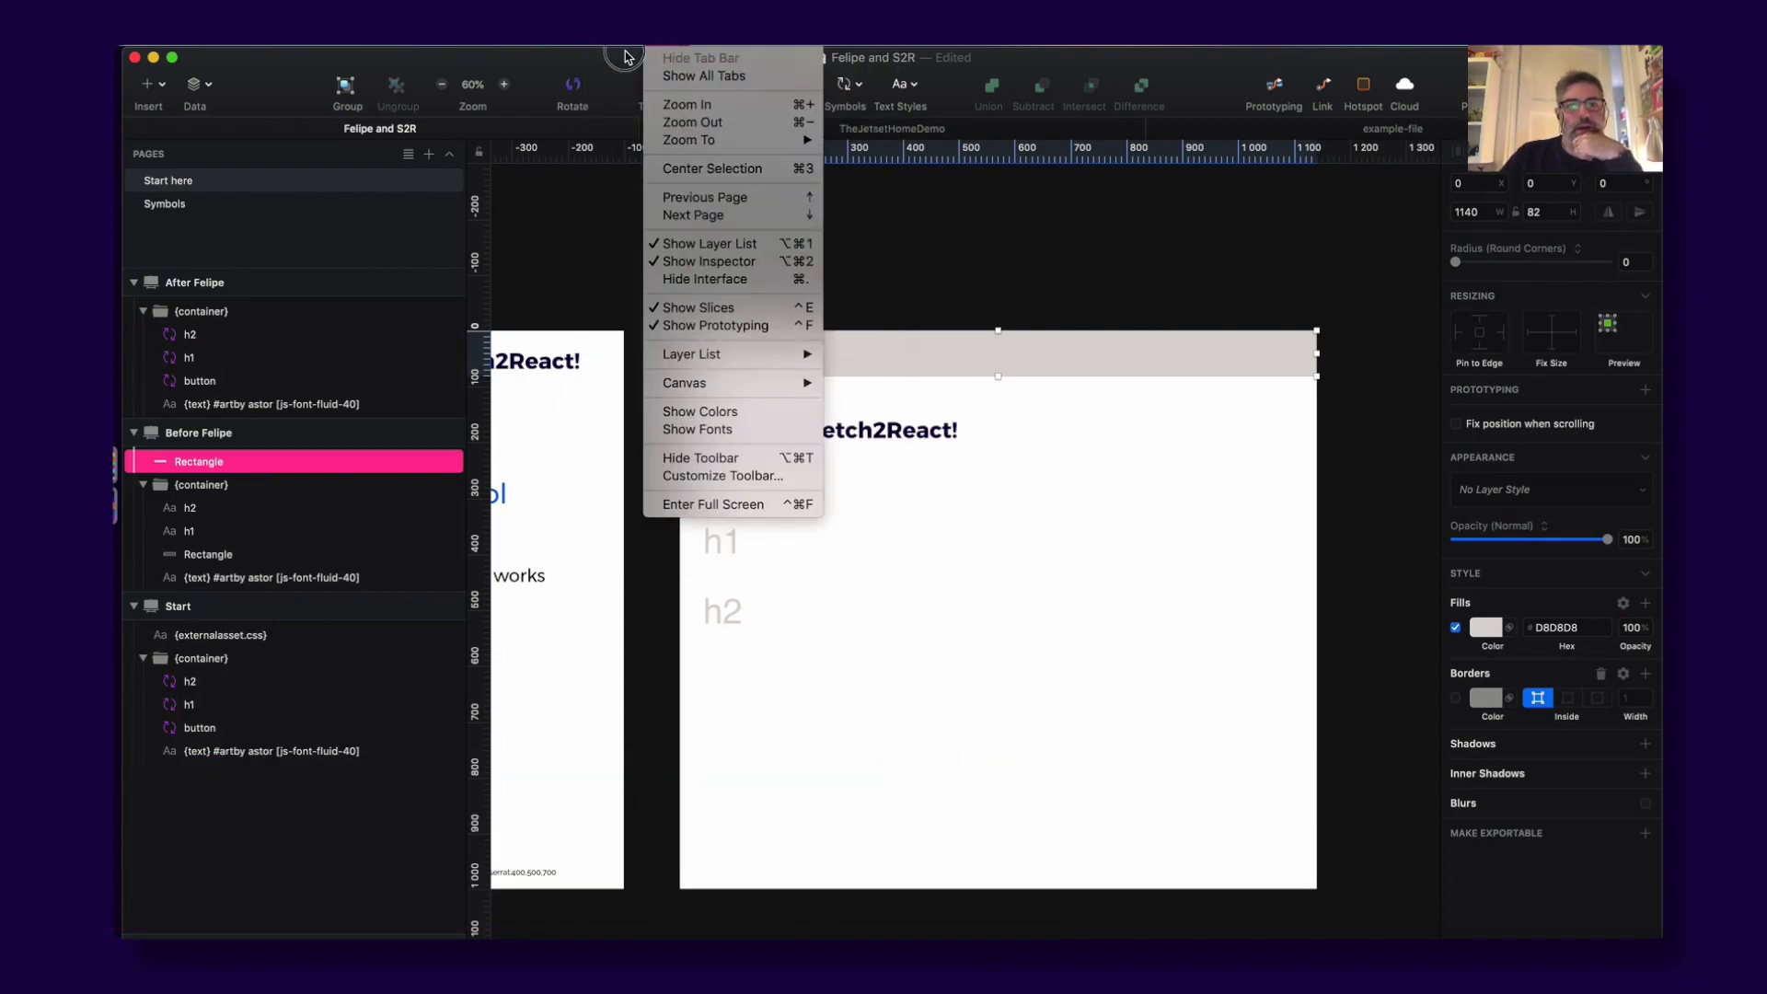
pyautogui.moveTo(810, 93)
pyautogui.click(961, 97)
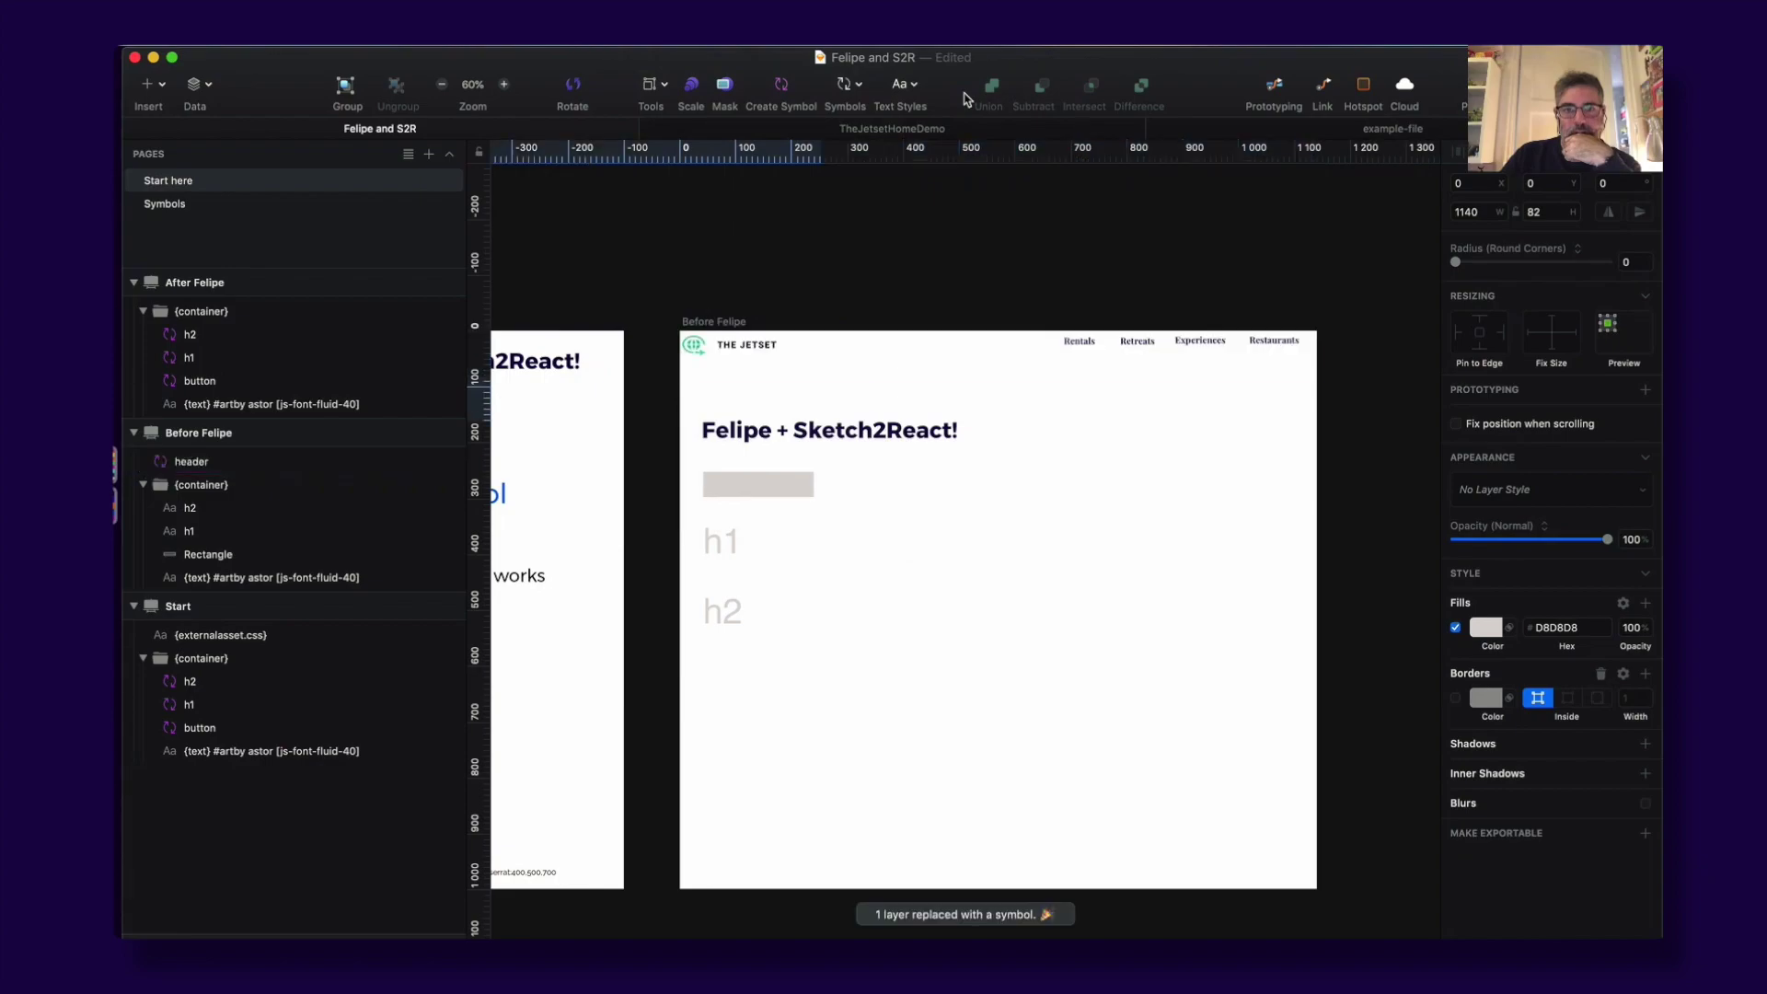
# Step: Move the header symbol in the Before Felipe artboard down to Y 13
pyautogui.click(761, 357)
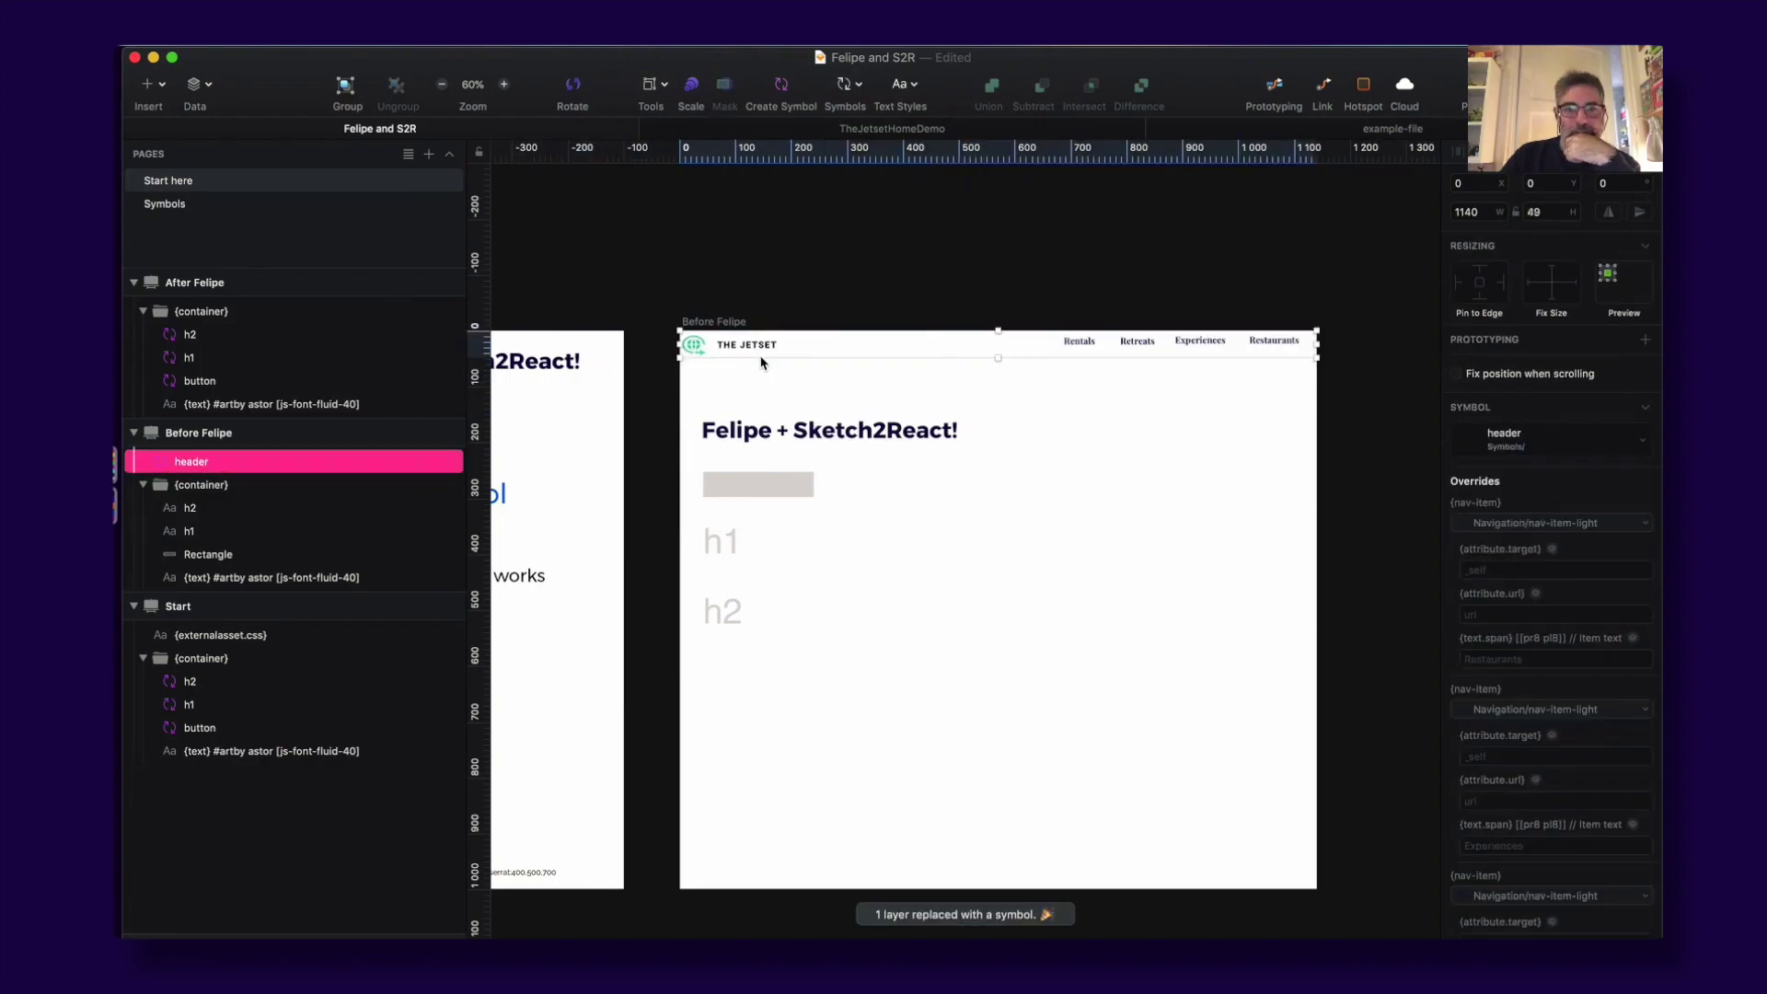
pyautogui.click(1080, 351)
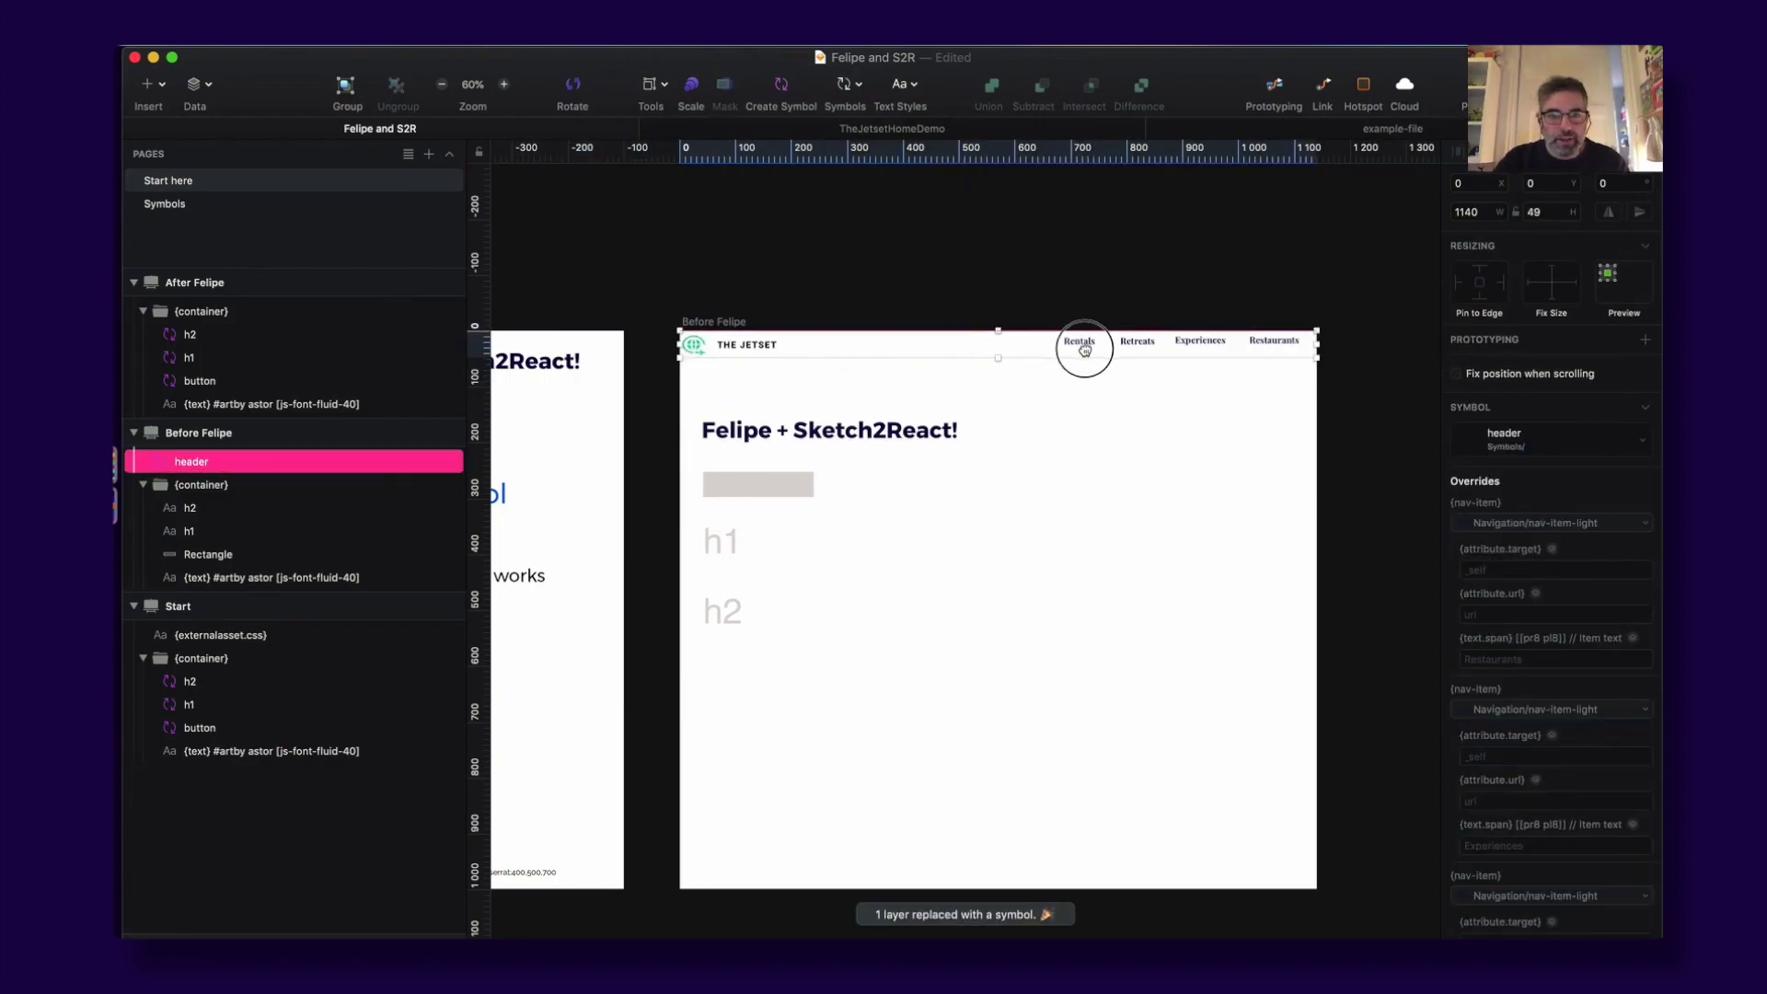
pyautogui.click(1047, 280)
pyautogui.click(815, 356)
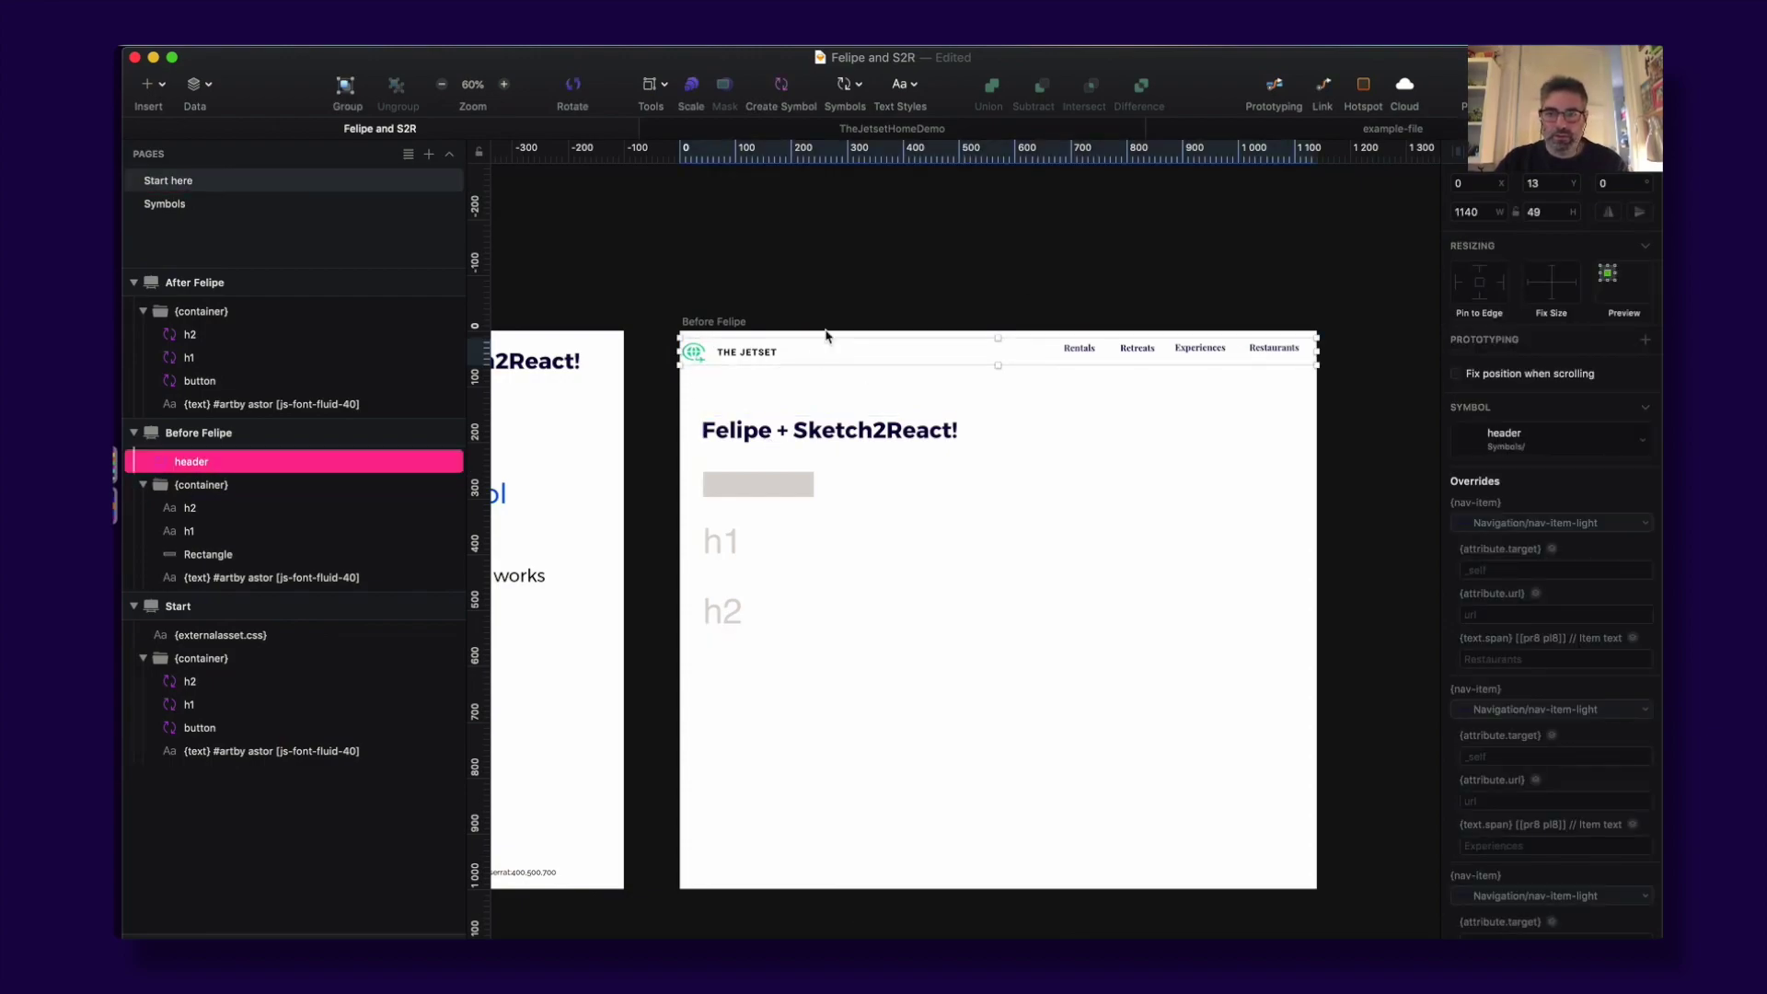
pyautogui.click(841, 556)
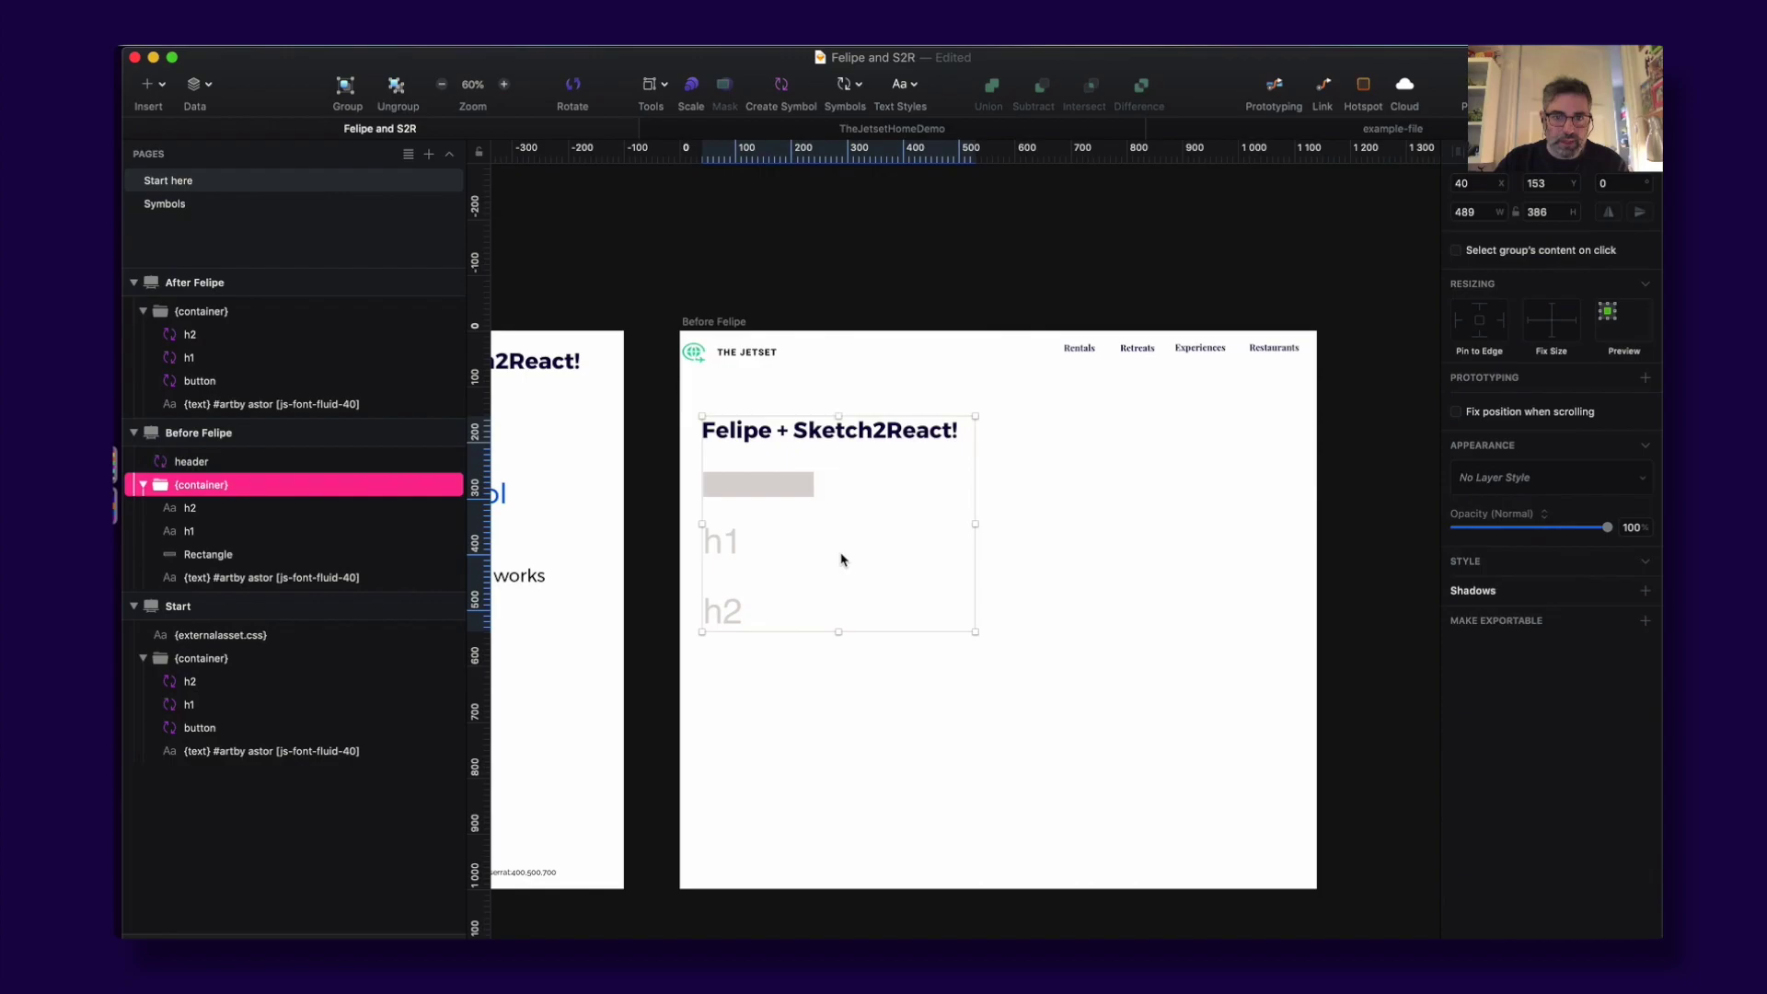
# Step: Add a full-width 1140 × 72 rectangle at the top of the Start artboard and convert it into the header symbol
pyautogui.click(714, 359)
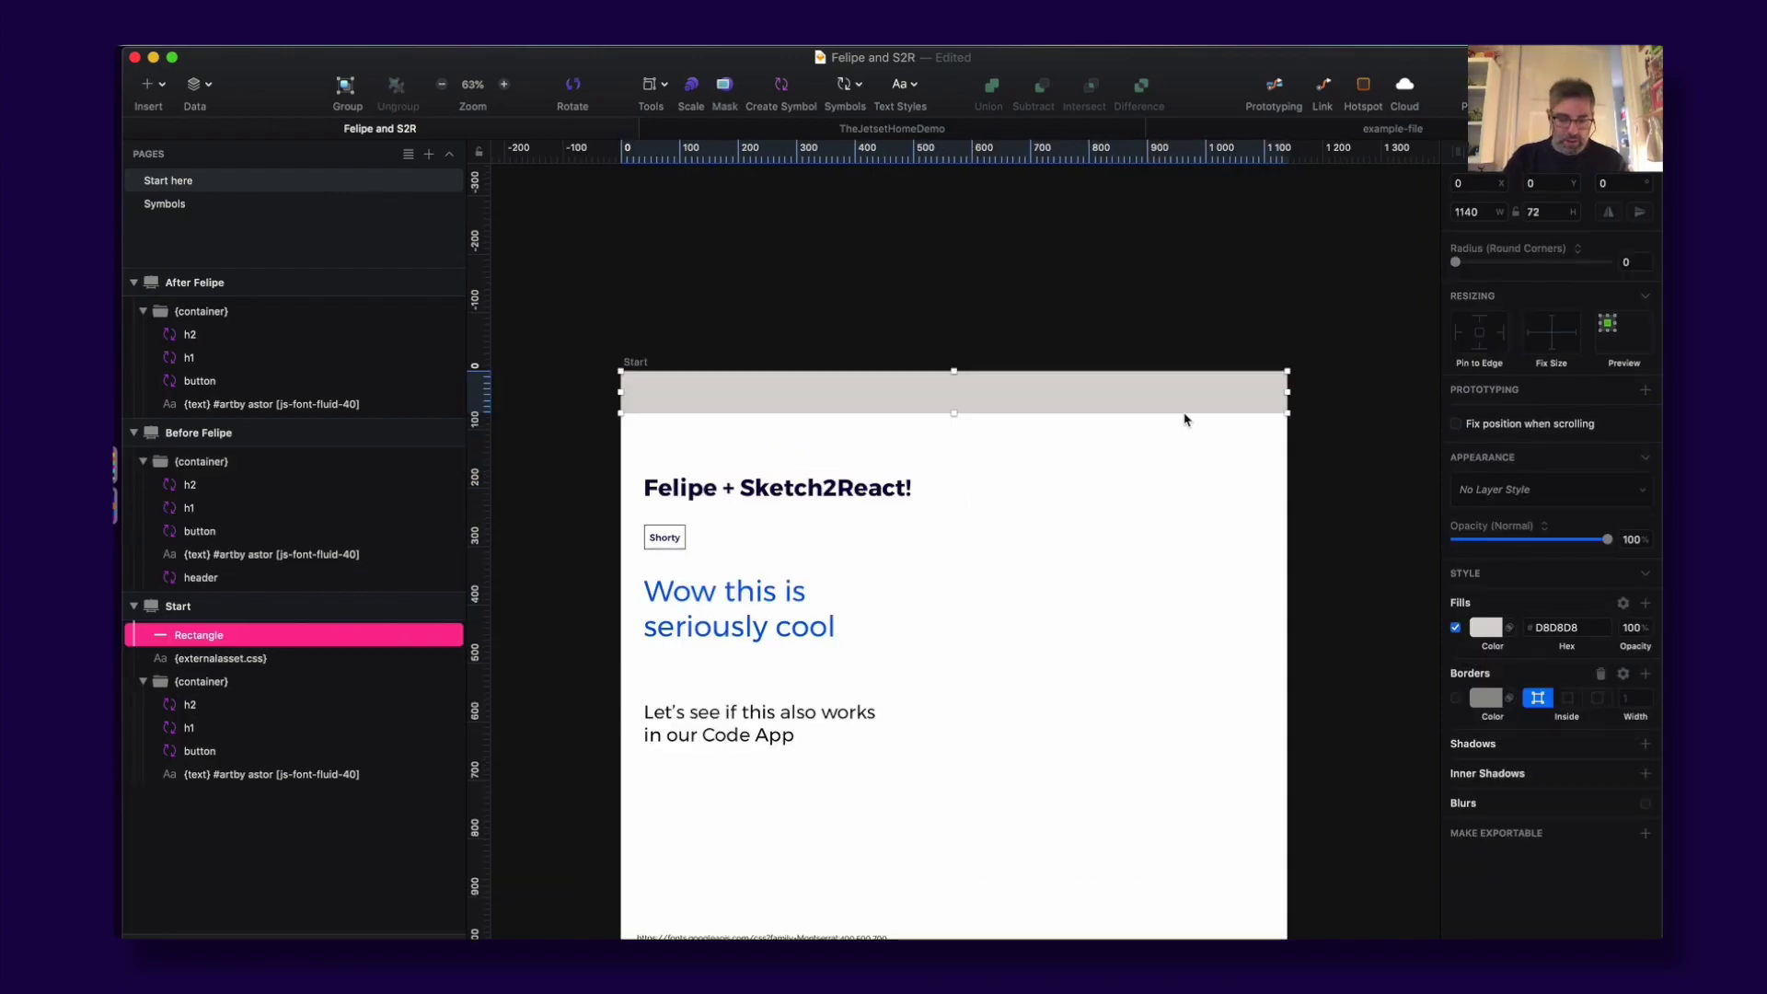
pyautogui.click(1119, 385)
pyautogui.click(902, 284)
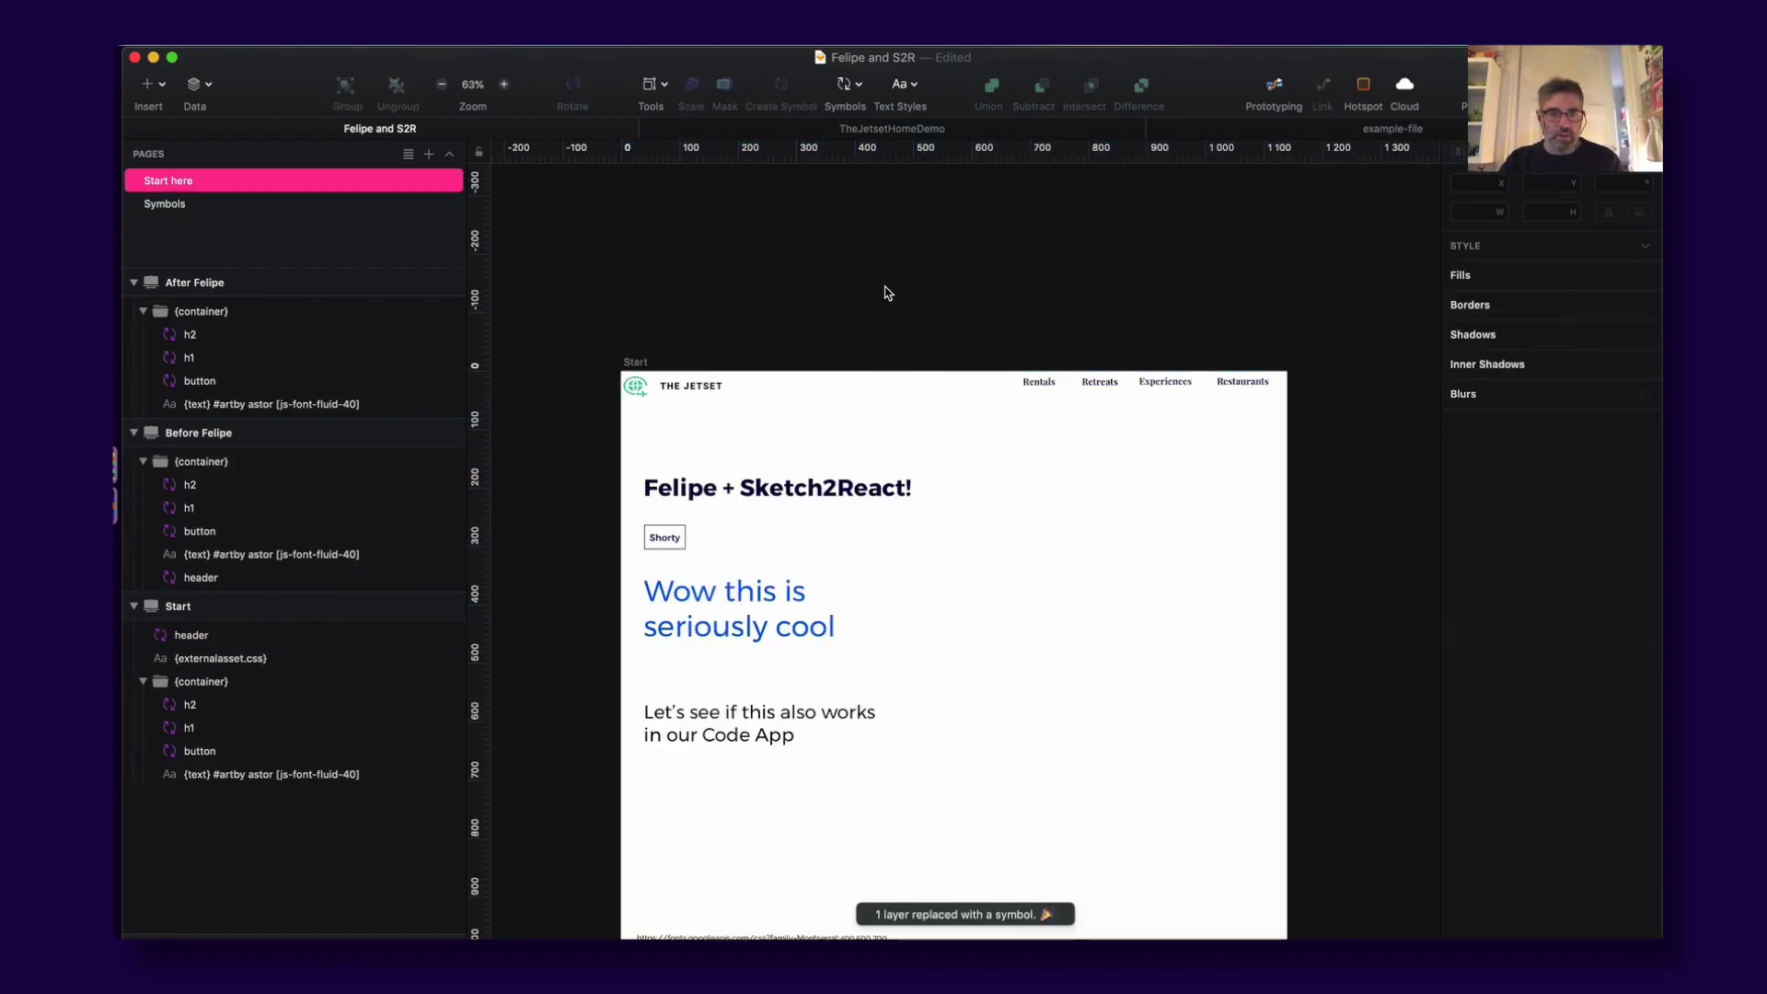
# Step: Move the Start artboard's header layer into its {container} group, below the text layer, and save the document
pyautogui.click(678, 394)
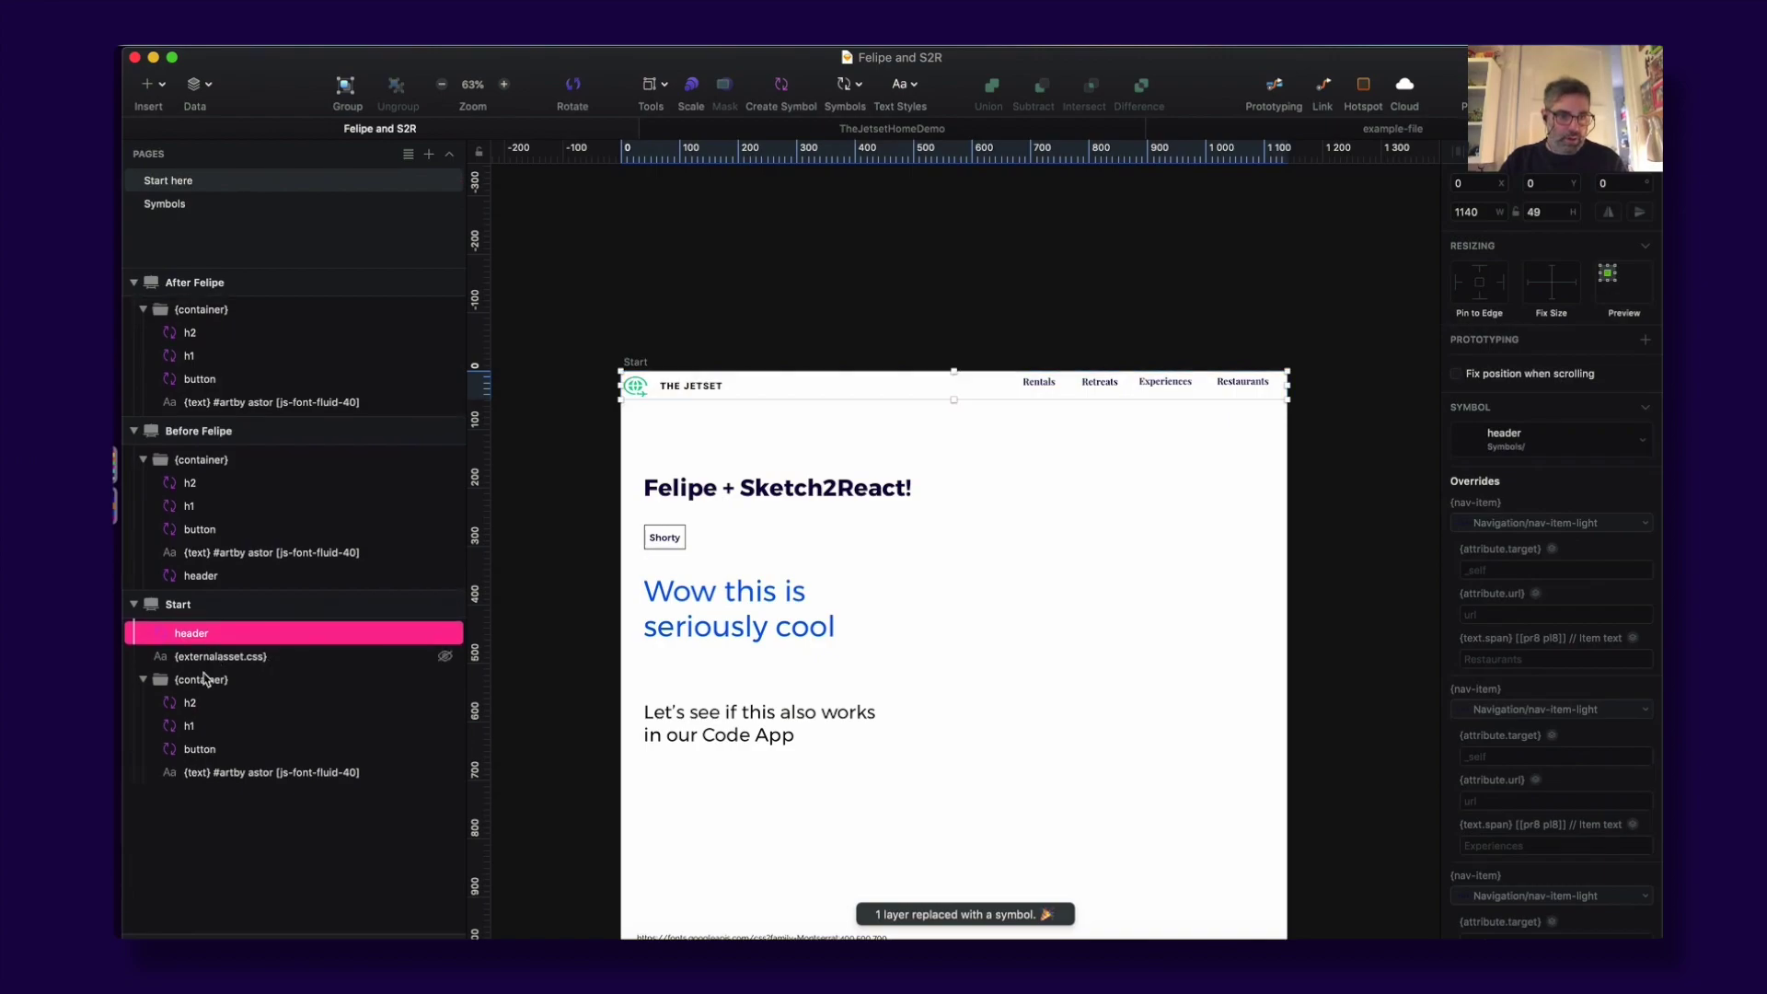
pyautogui.moveTo(189, 635); pyautogui.dragTo(230, 789)
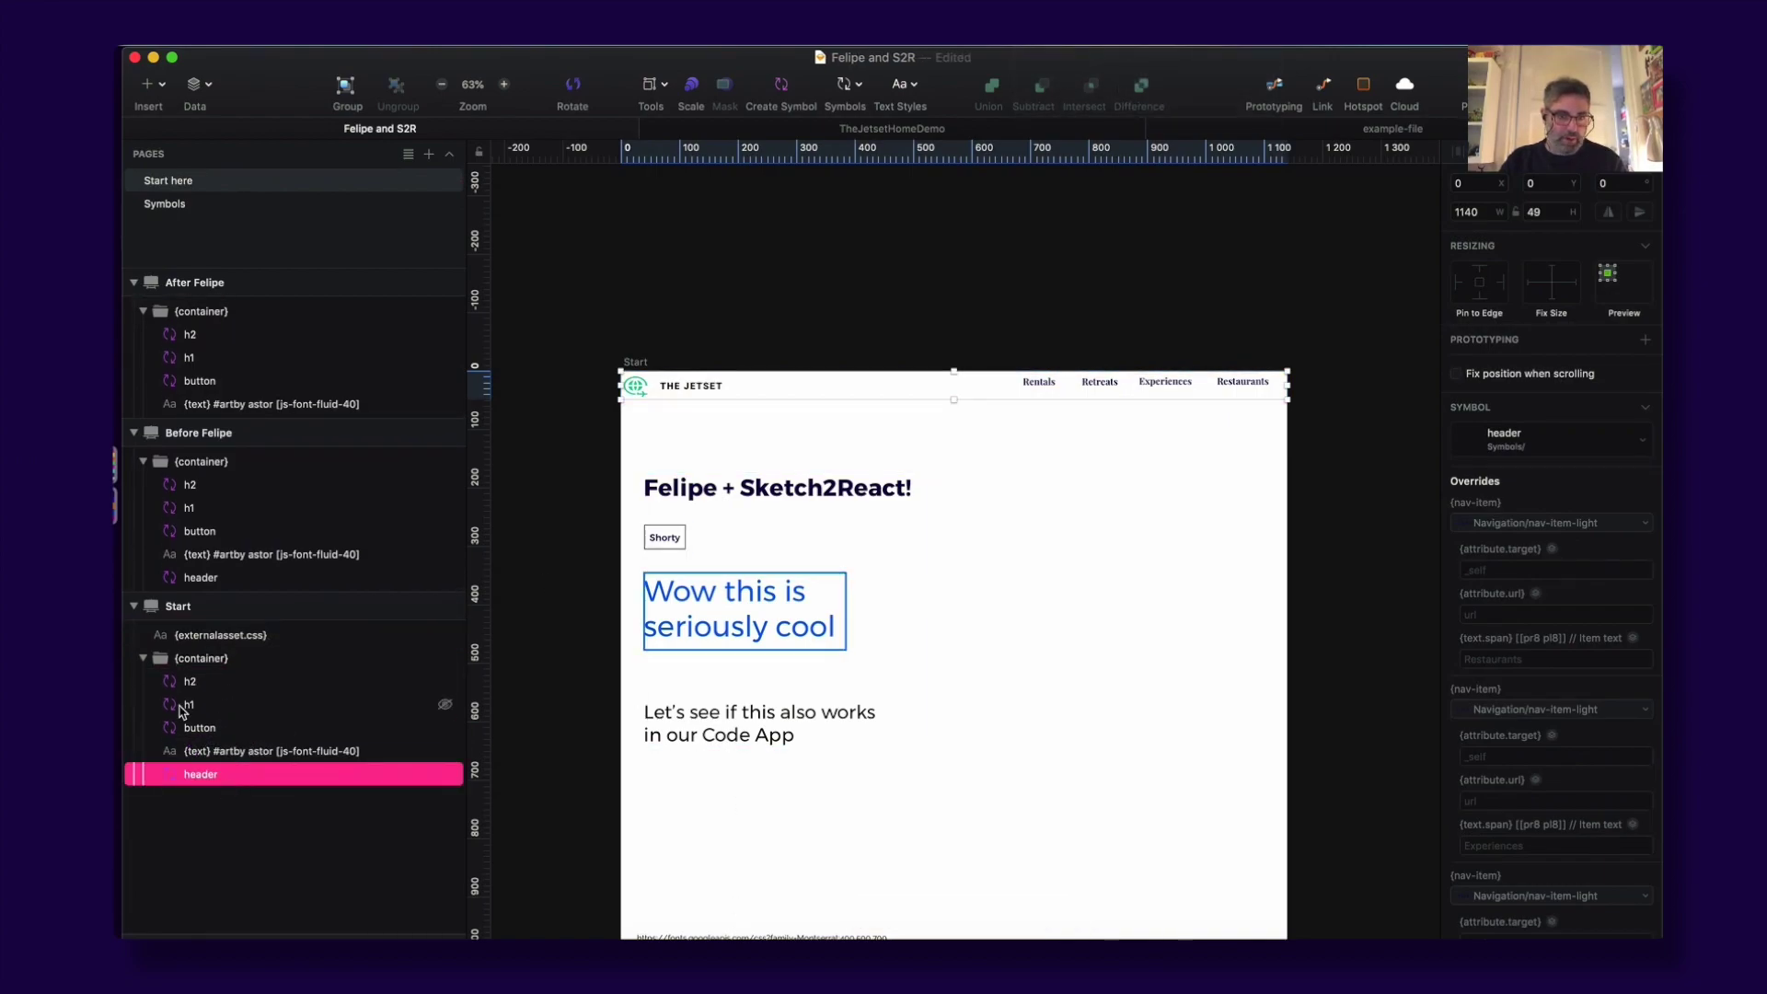
pyautogui.press('super+s')
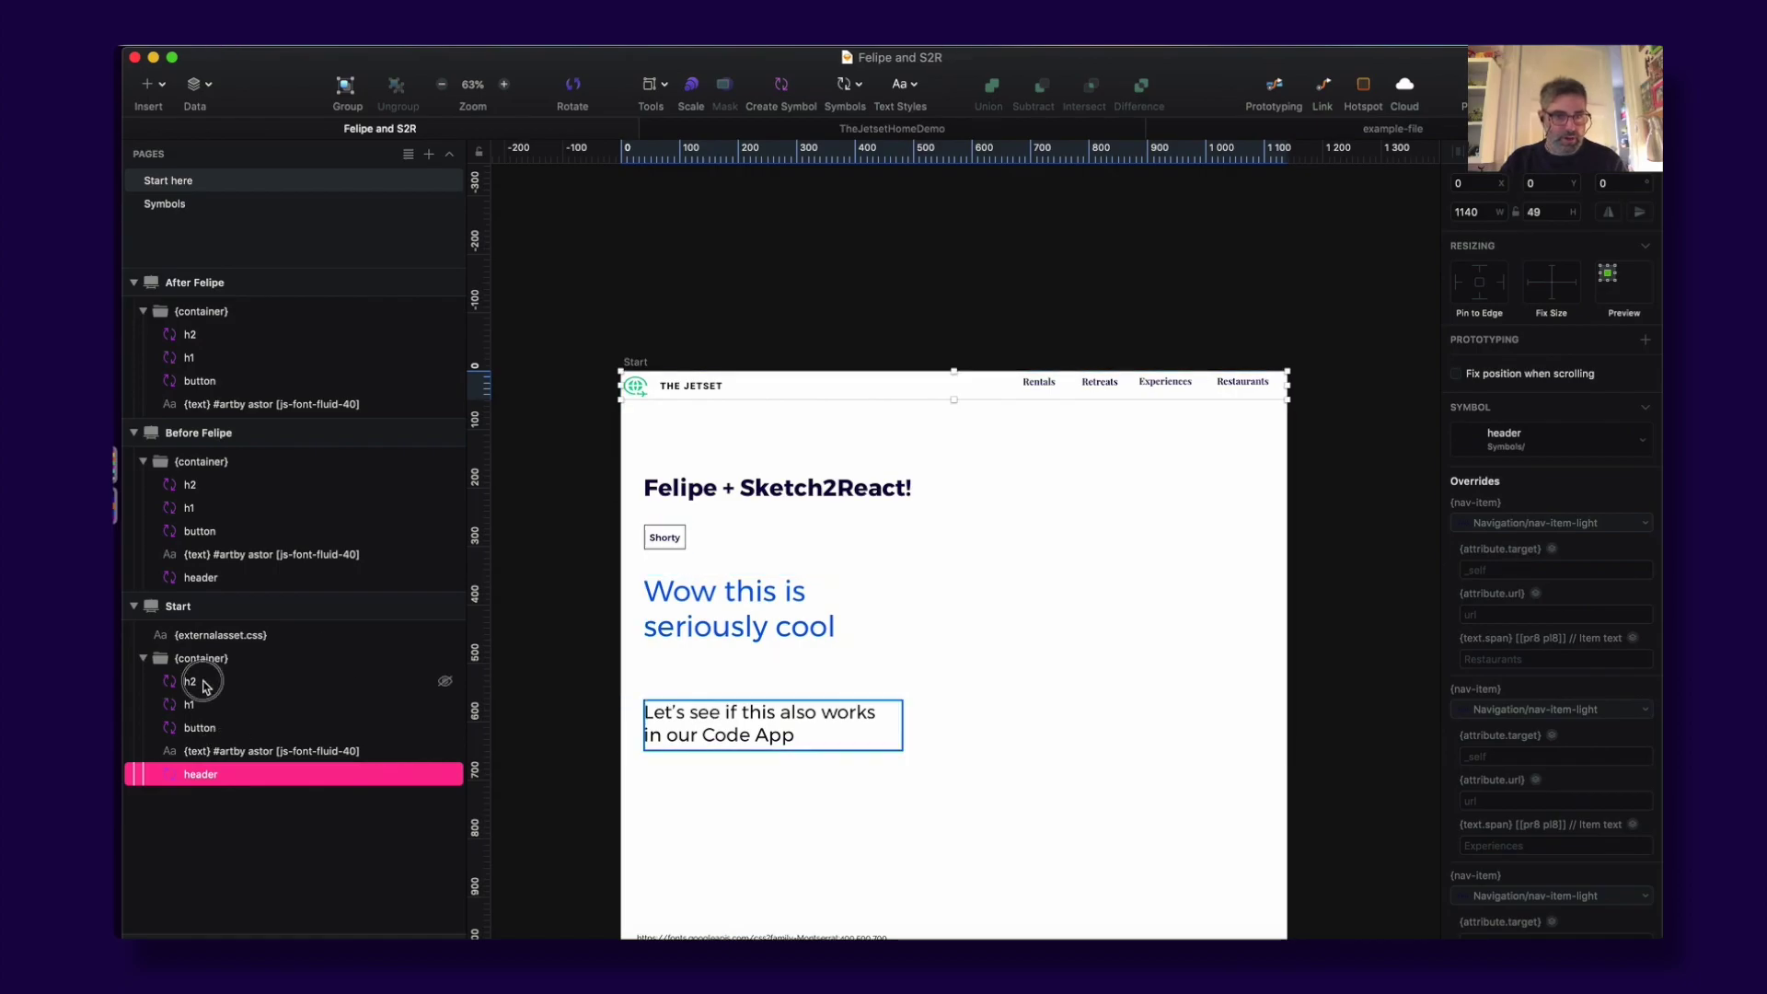
pyautogui.click(734, 399)
pyautogui.doubleClick(733, 398)
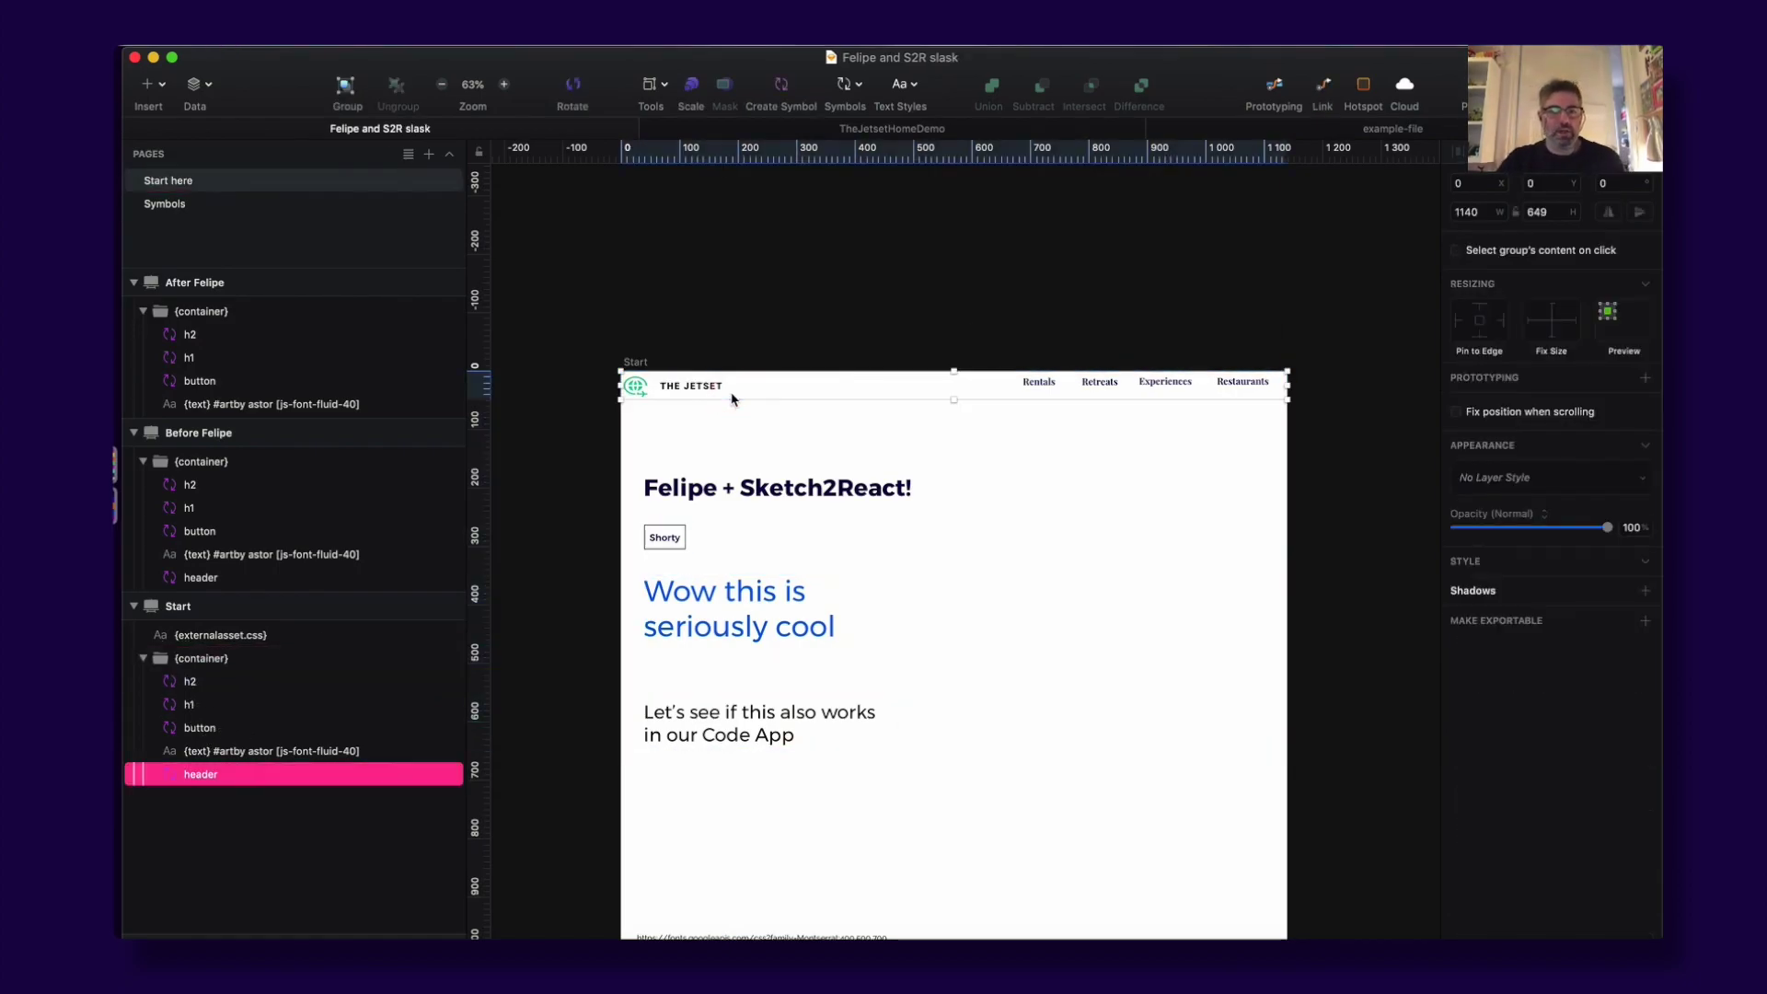
pyautogui.click(739, 273)
# Step: Switch to the Sketch2React Code App and look through its welcome page on linking files, HTML5 downloads and shortcuts
pyautogui.press('super+Tab')
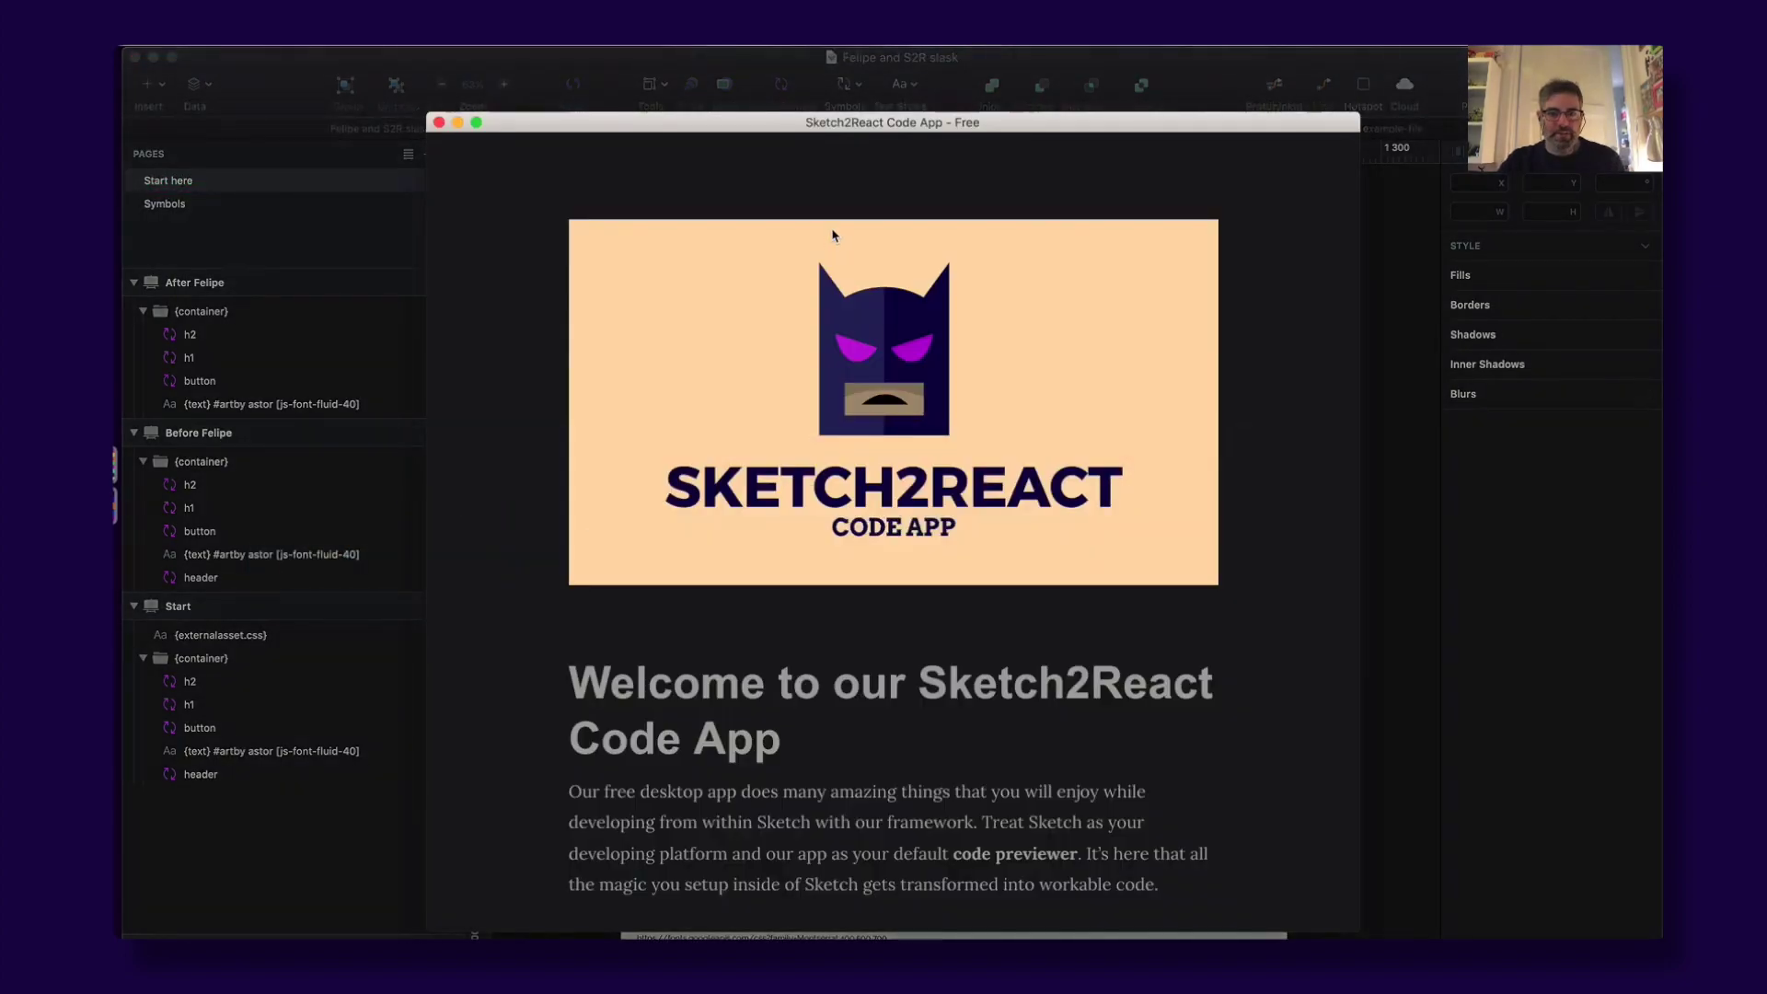
pyautogui.moveTo(768, 126); pyautogui.dragTo(762, 112)
pyautogui.scroll(-10, 687, 293)
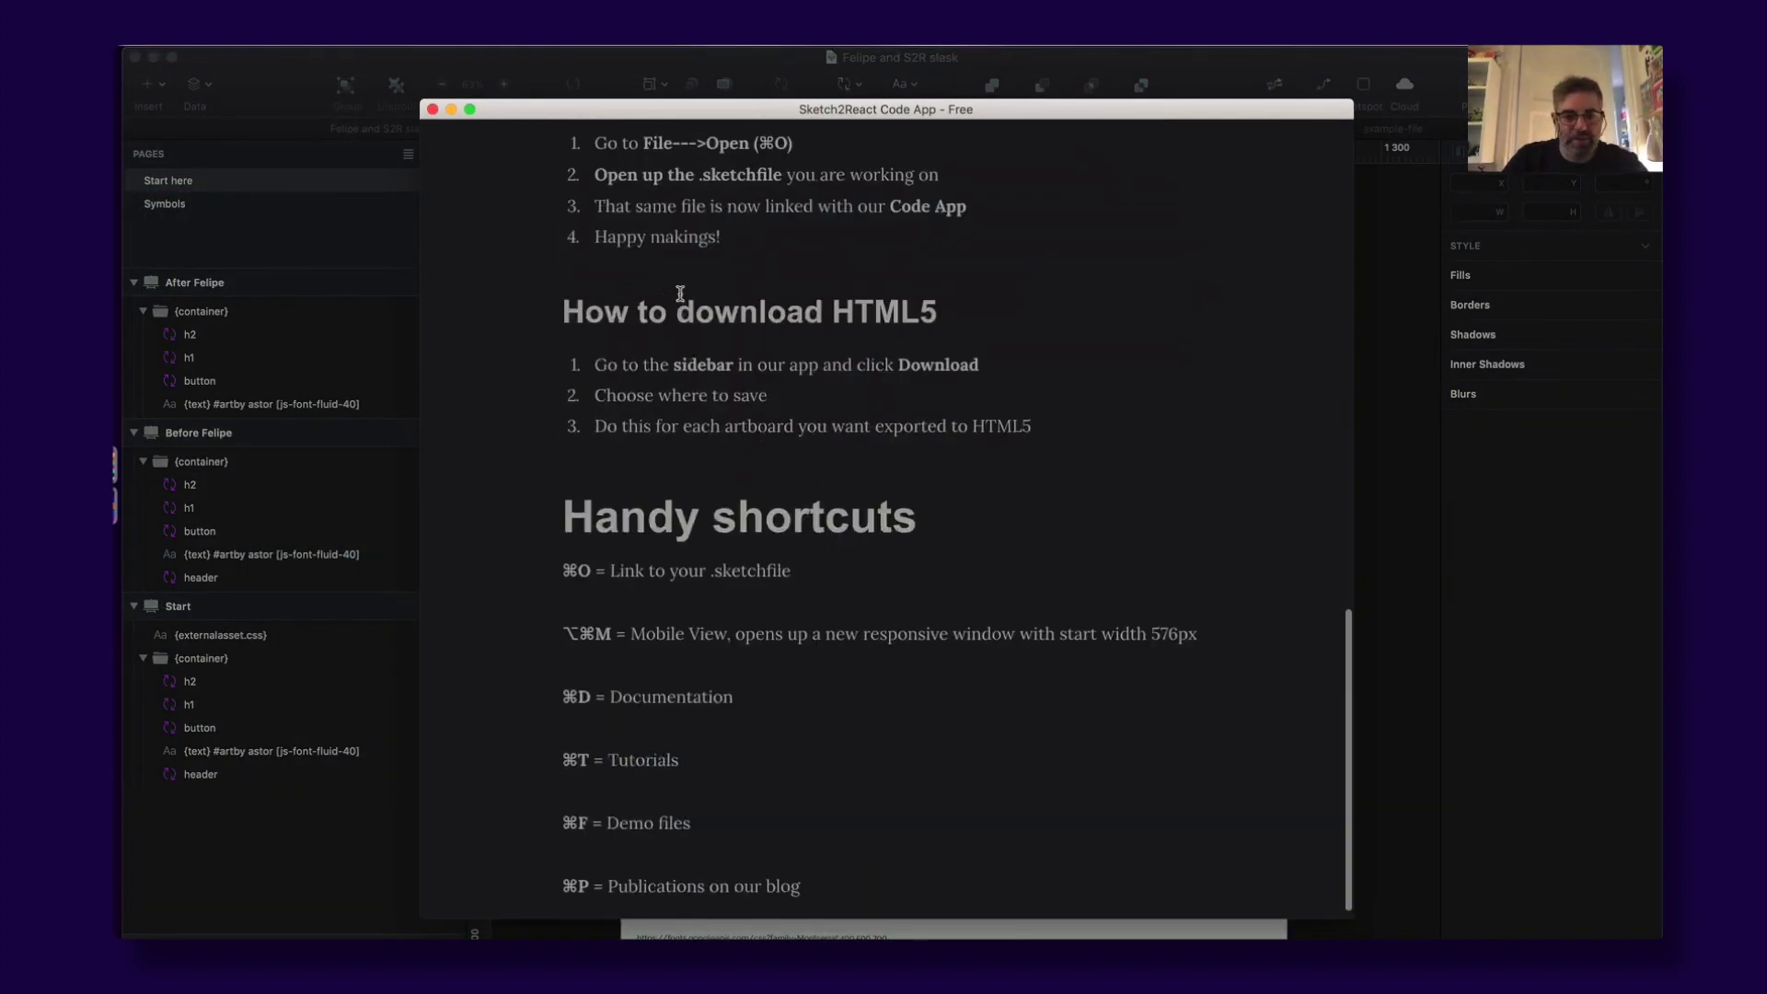
pyautogui.scroll(8, 682, 294)
pyautogui.scroll(4, 682, 295)
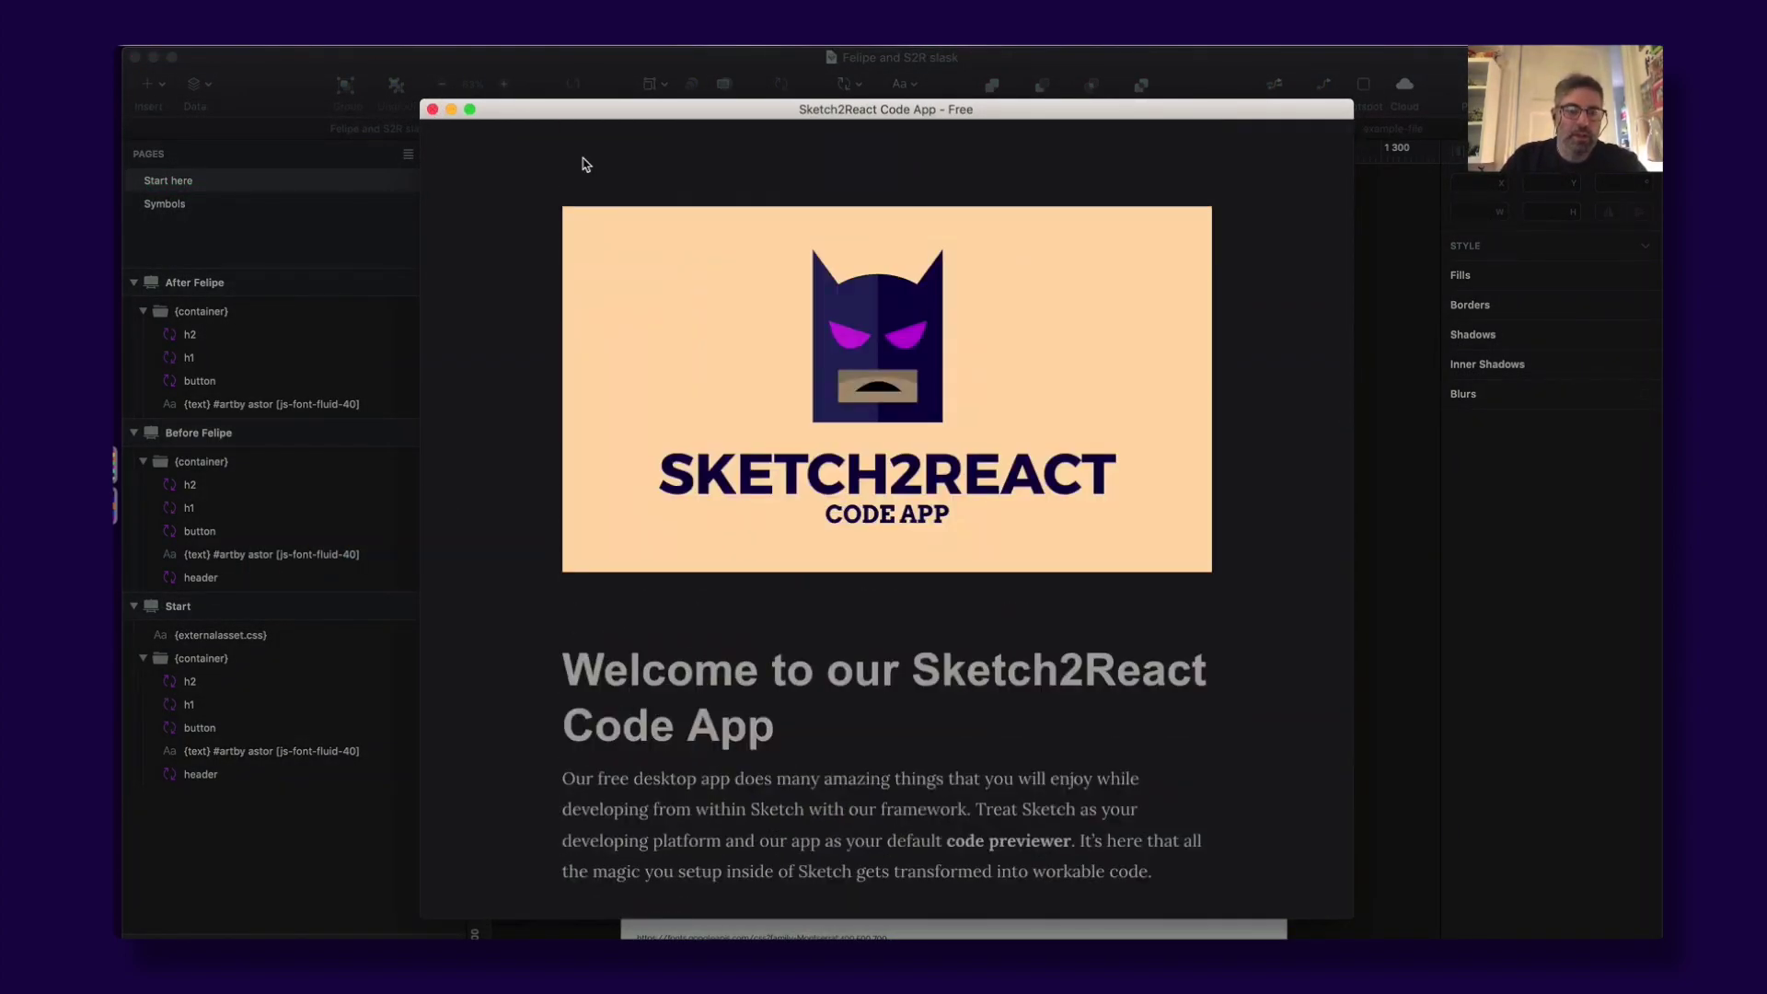
pyautogui.moveTo(618, 110); pyautogui.dragTo(618, 105)
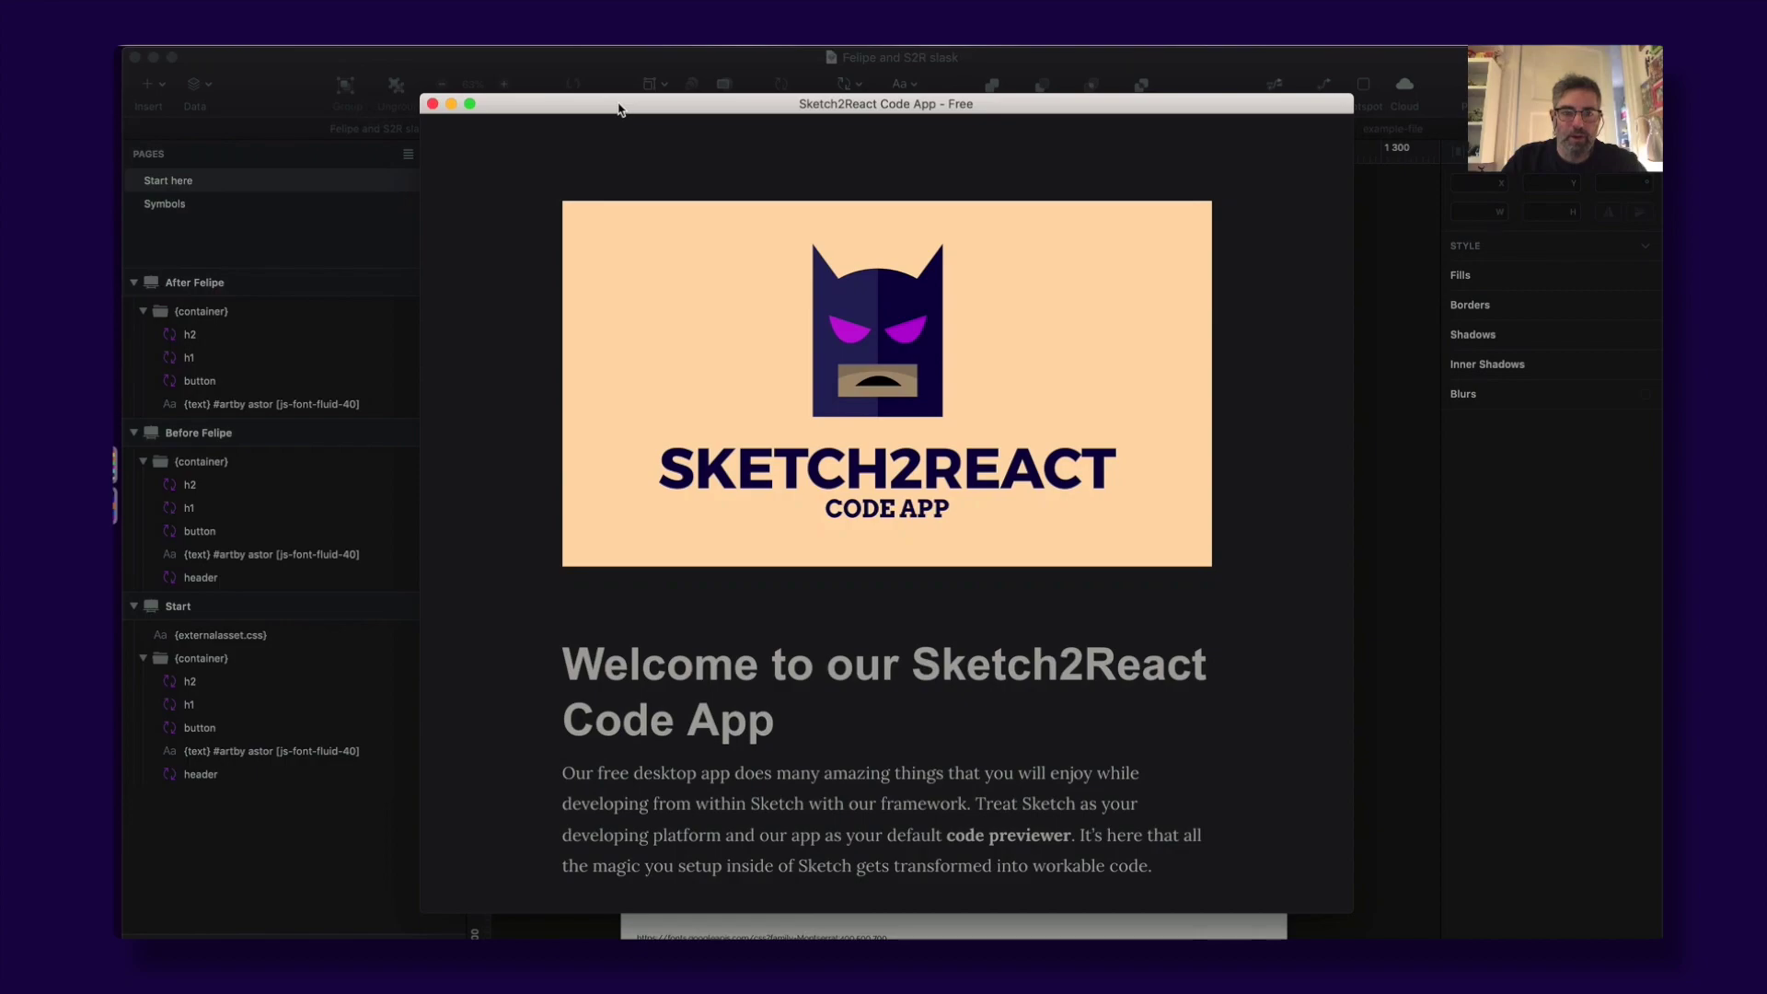
pyautogui.moveTo(619, 109); pyautogui.dragTo(616, 113)
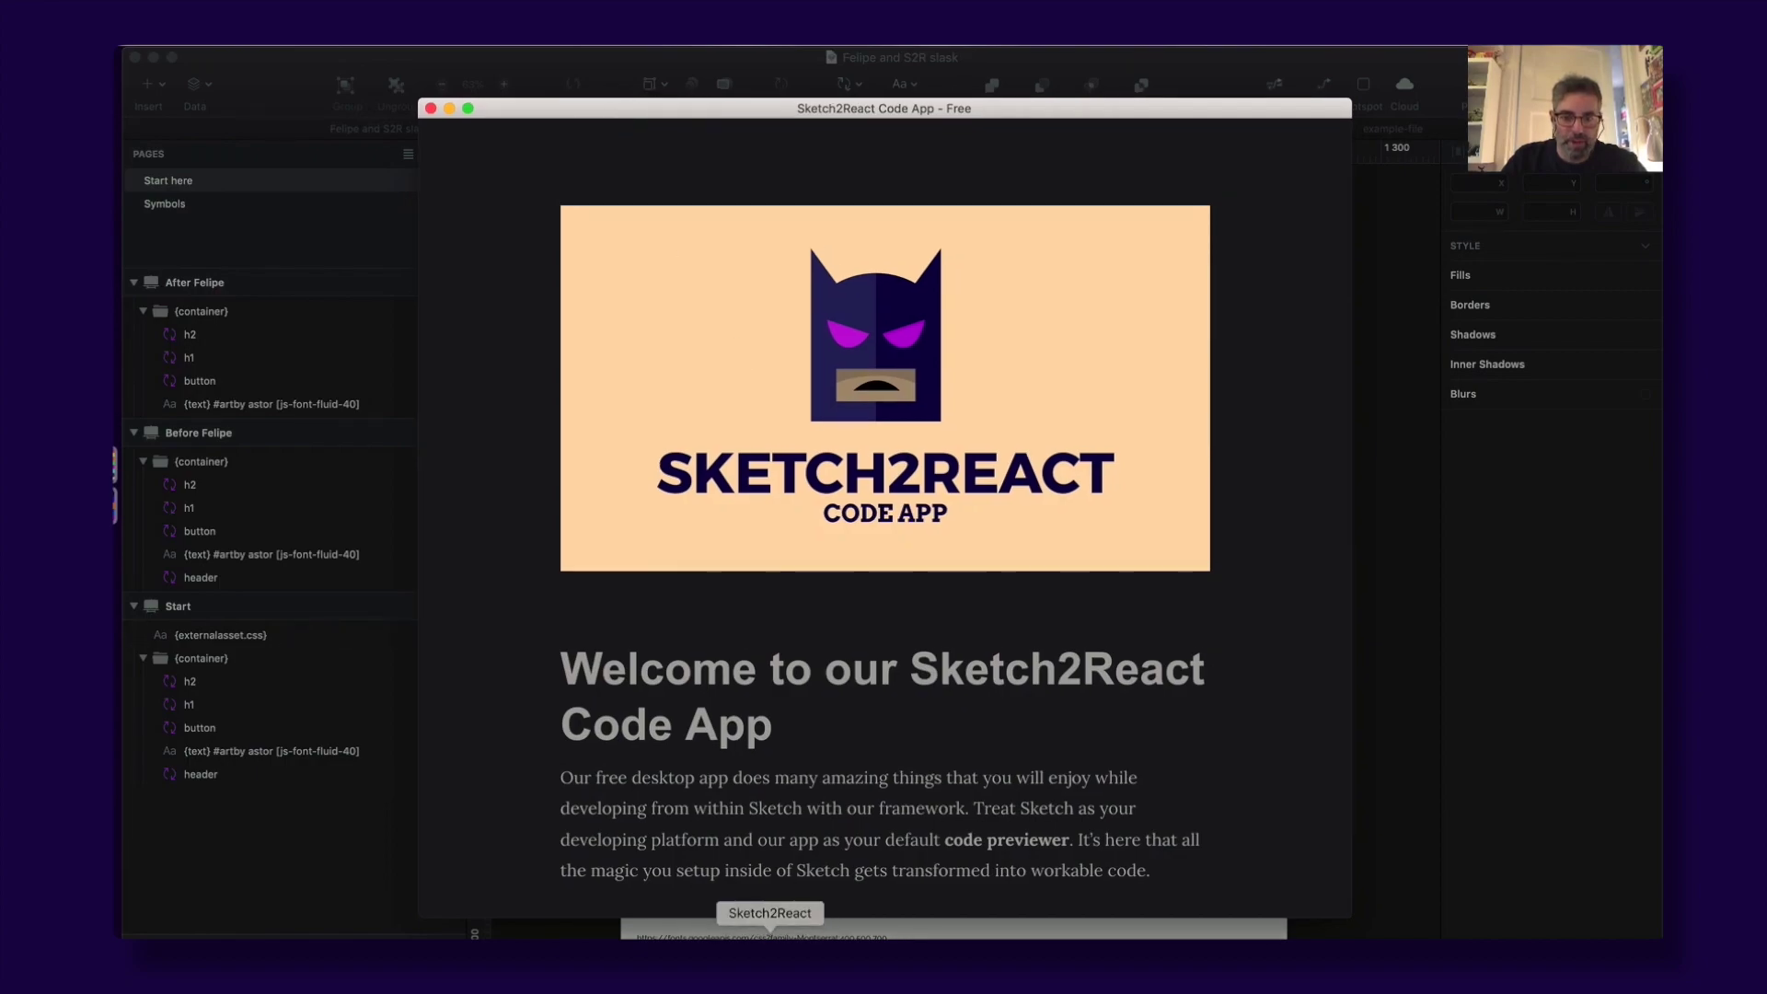
# Step: Link the Code App to the saved Sketch file and widen the preview window to examine the header navigation
pyautogui.rightClick(267, 55)
pyautogui.click(264, 61)
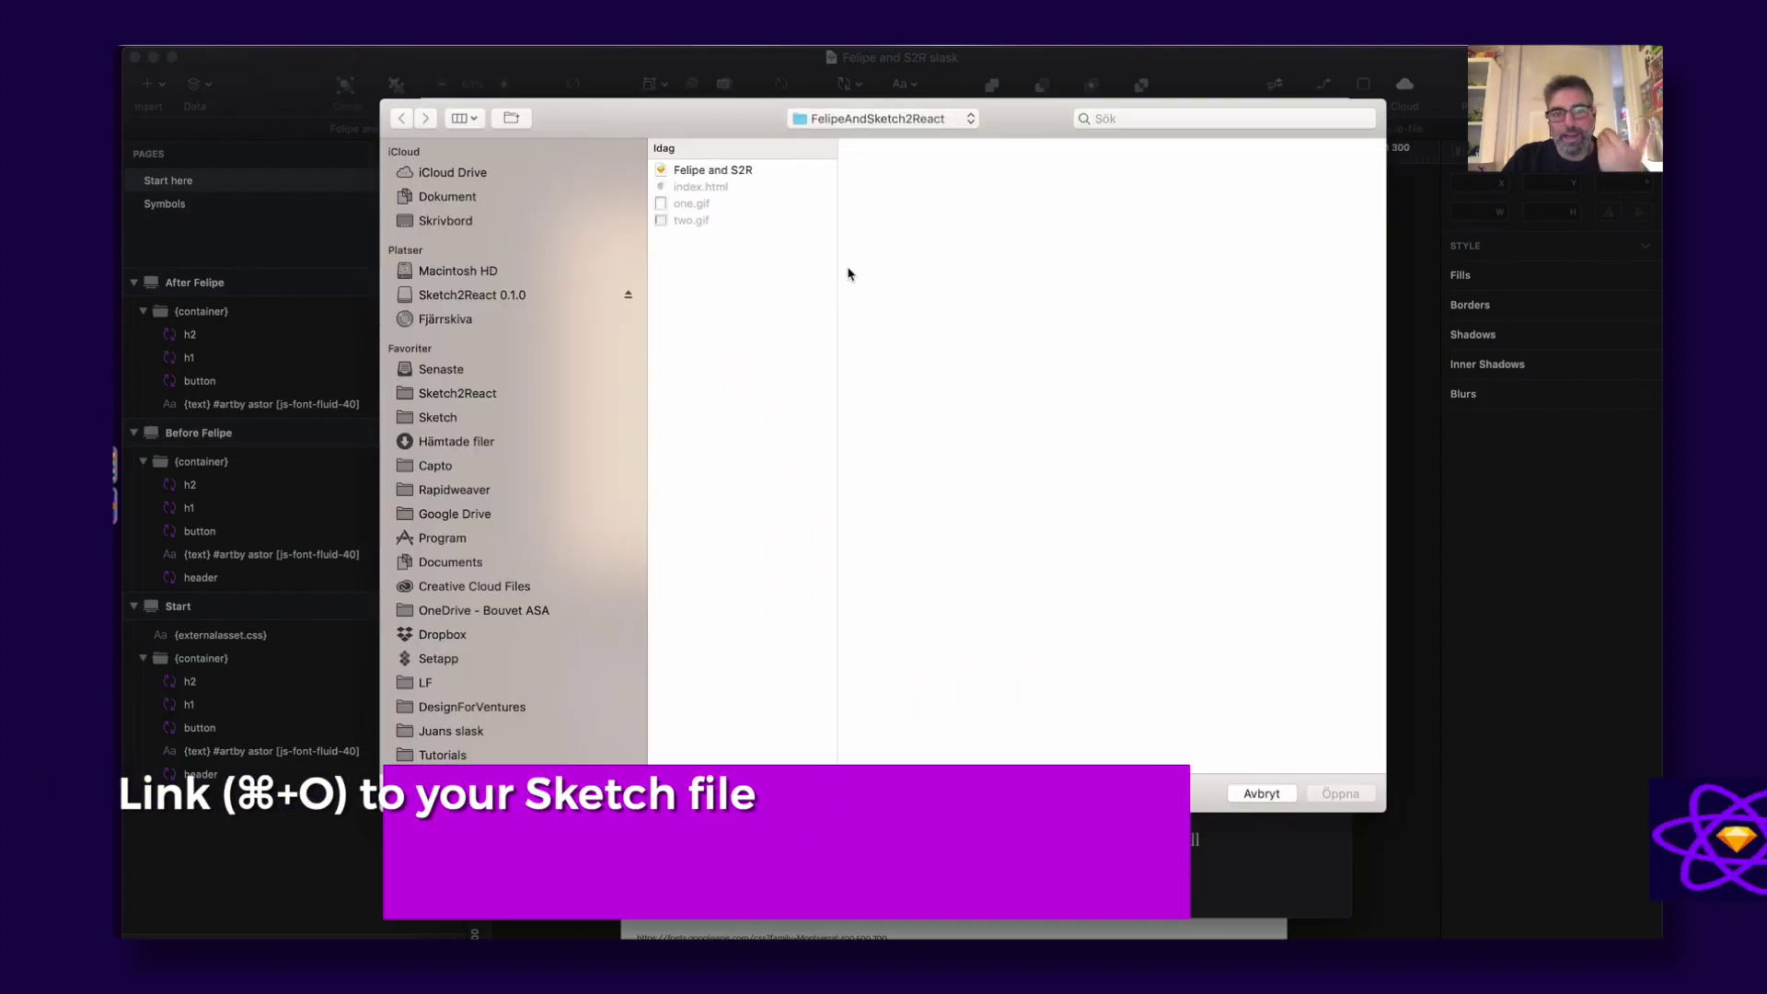
pyautogui.click(867, 127)
pyautogui.click(862, 140)
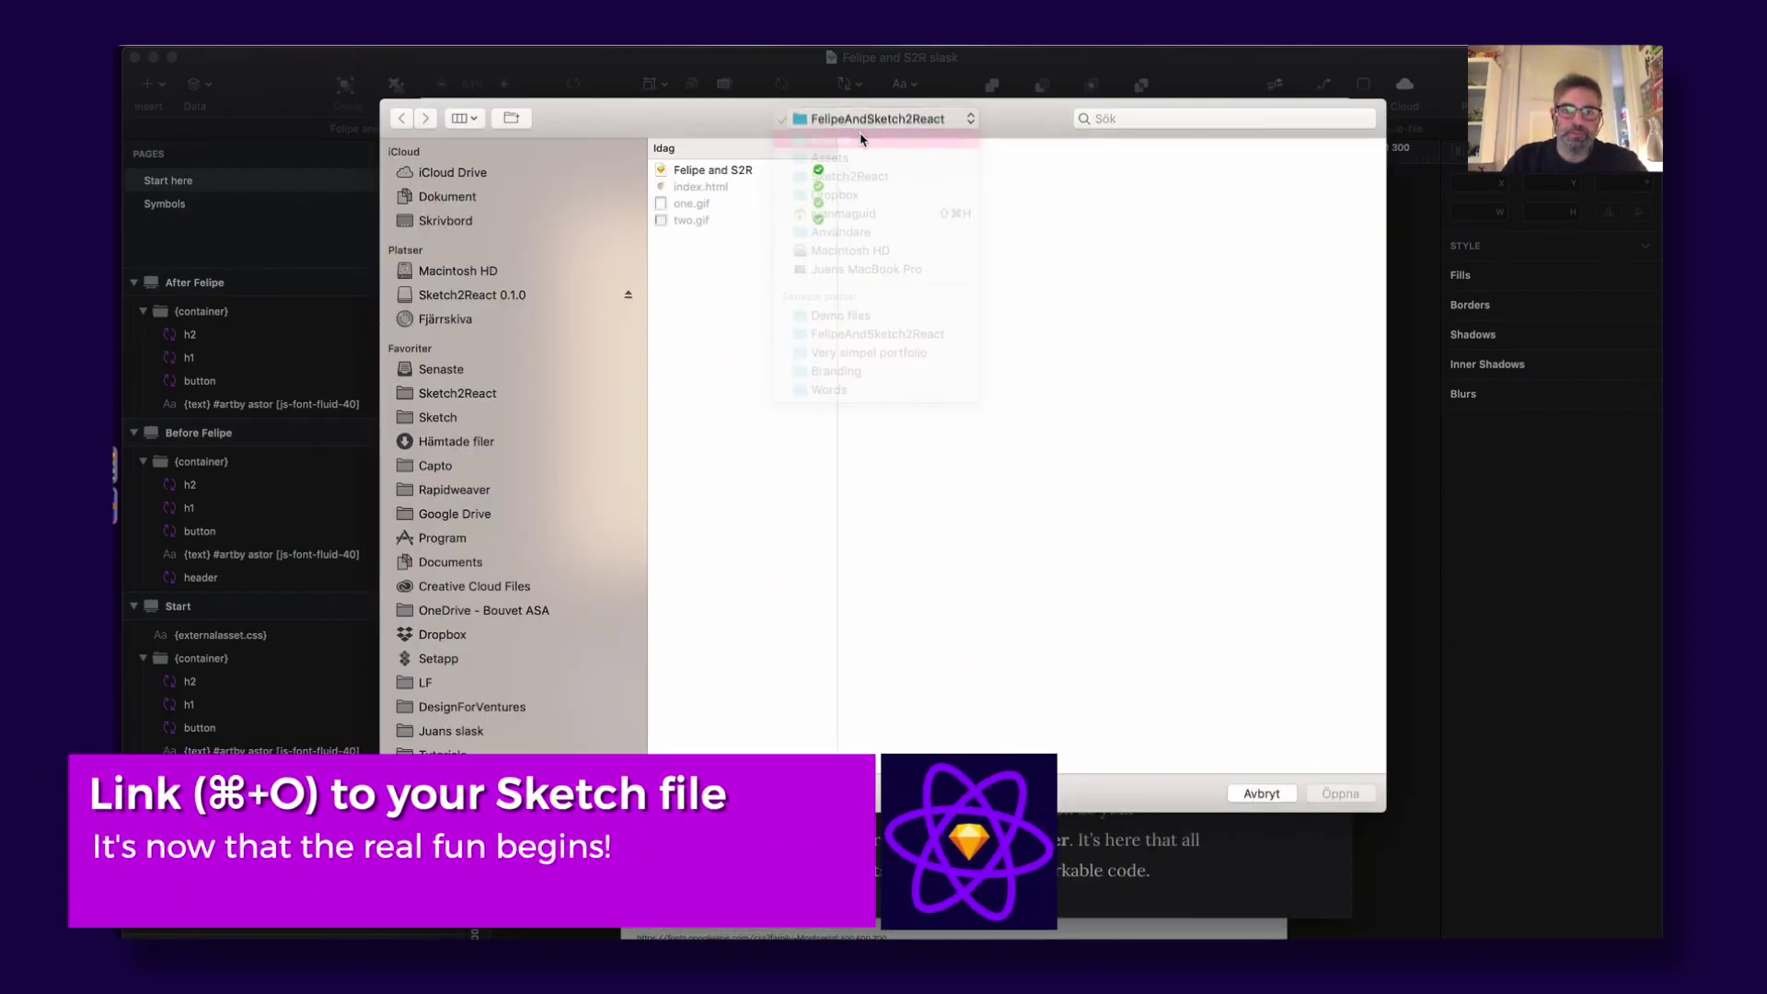
pyautogui.doubleClick(803, 327)
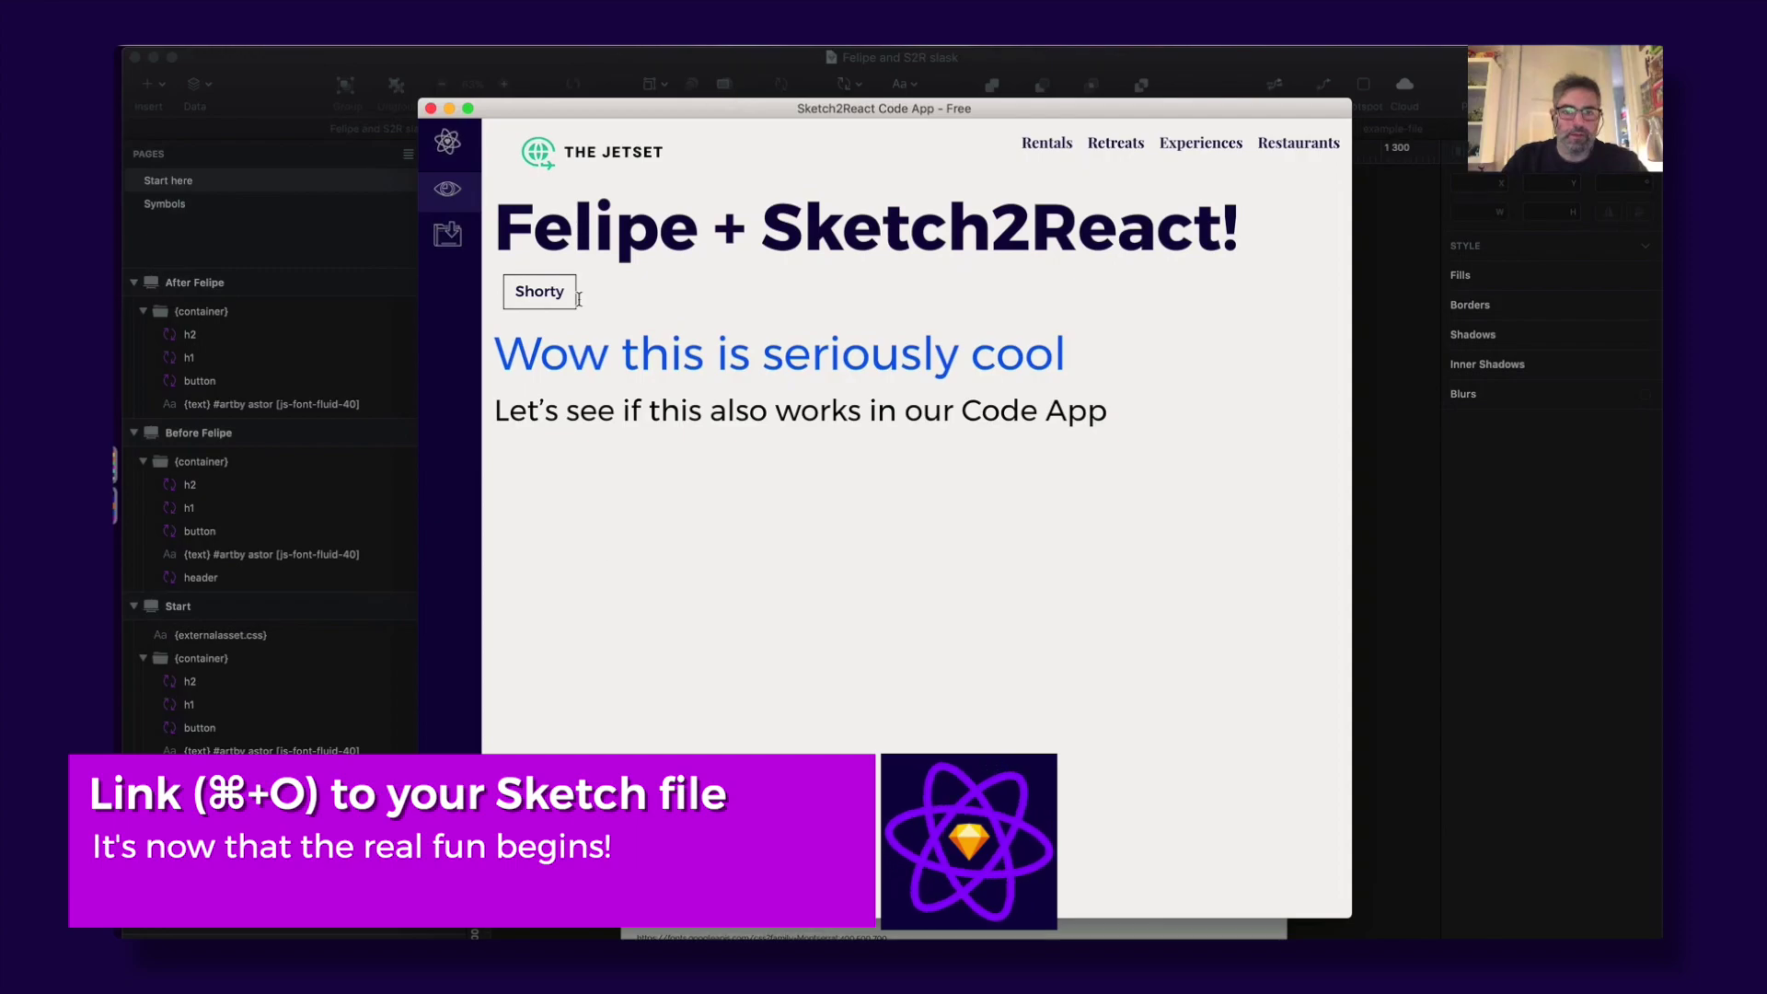
pyautogui.moveTo(1352, 243); pyautogui.dragTo(1446, 235)
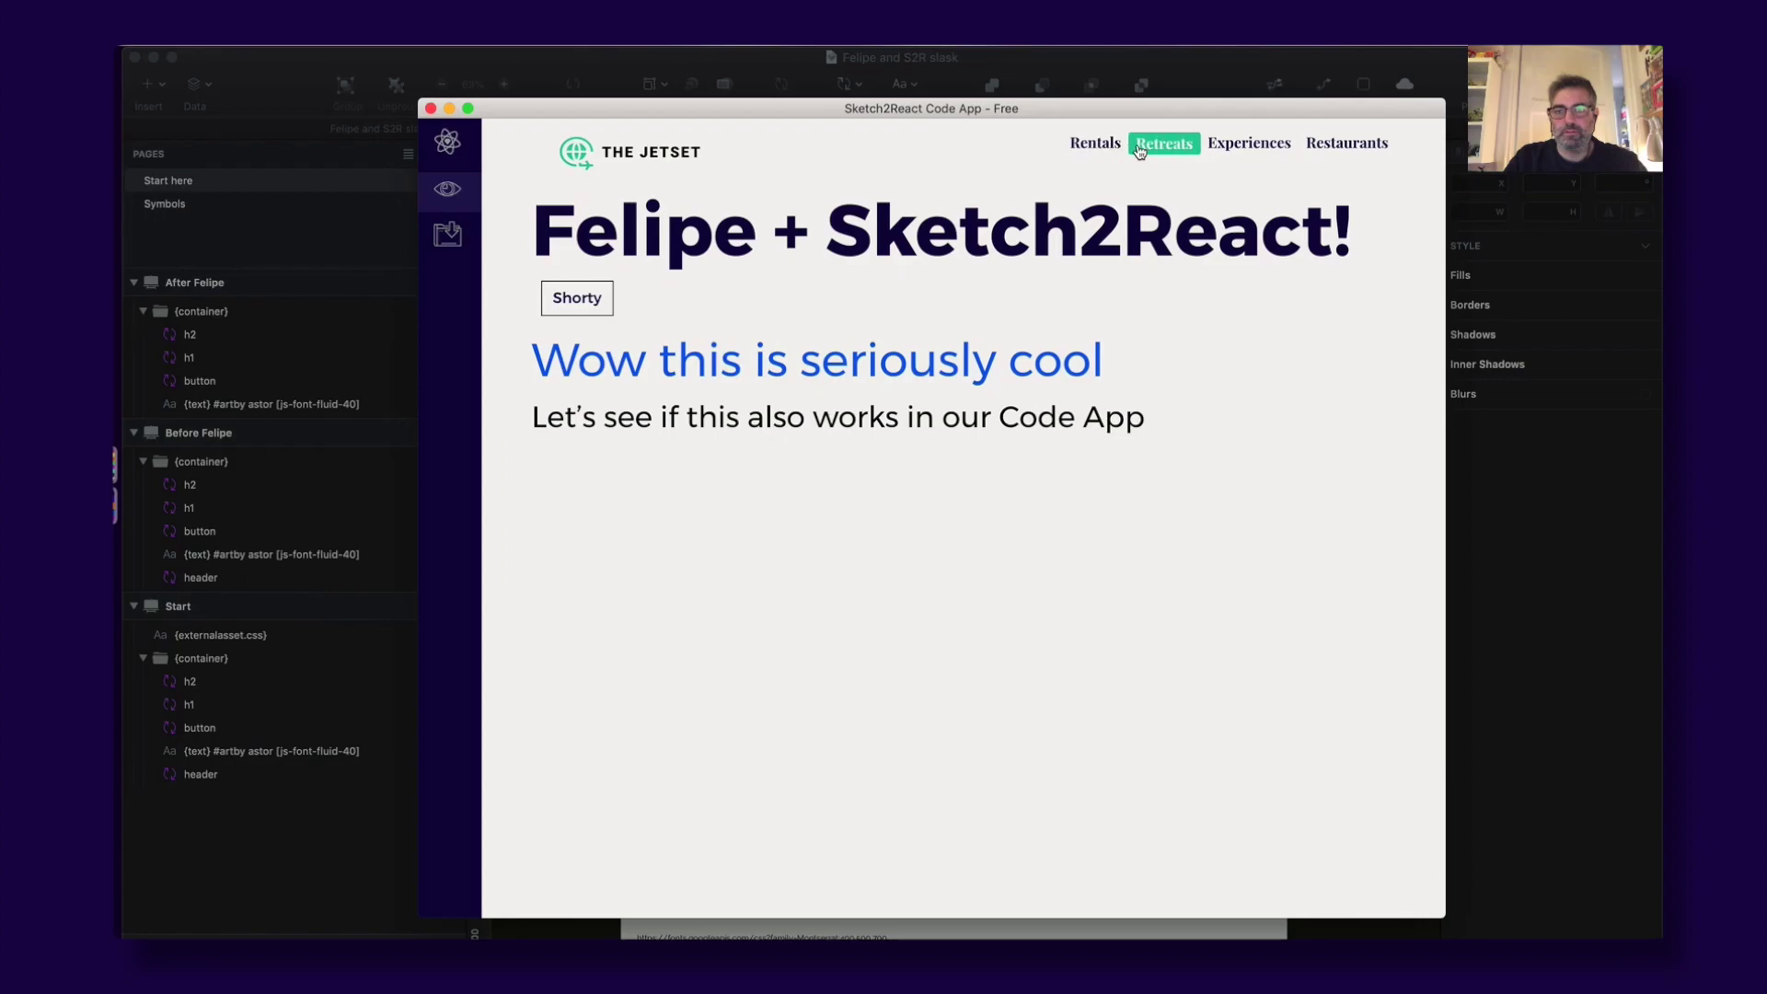
pyautogui.moveTo(1202, 111); pyautogui.dragTo(1178, 121)
# Step: Switch back to Sketch and open the Navigation/nav-item-light symbol behind the Rentals item in the Start artboard's header
pyautogui.click(659, 83)
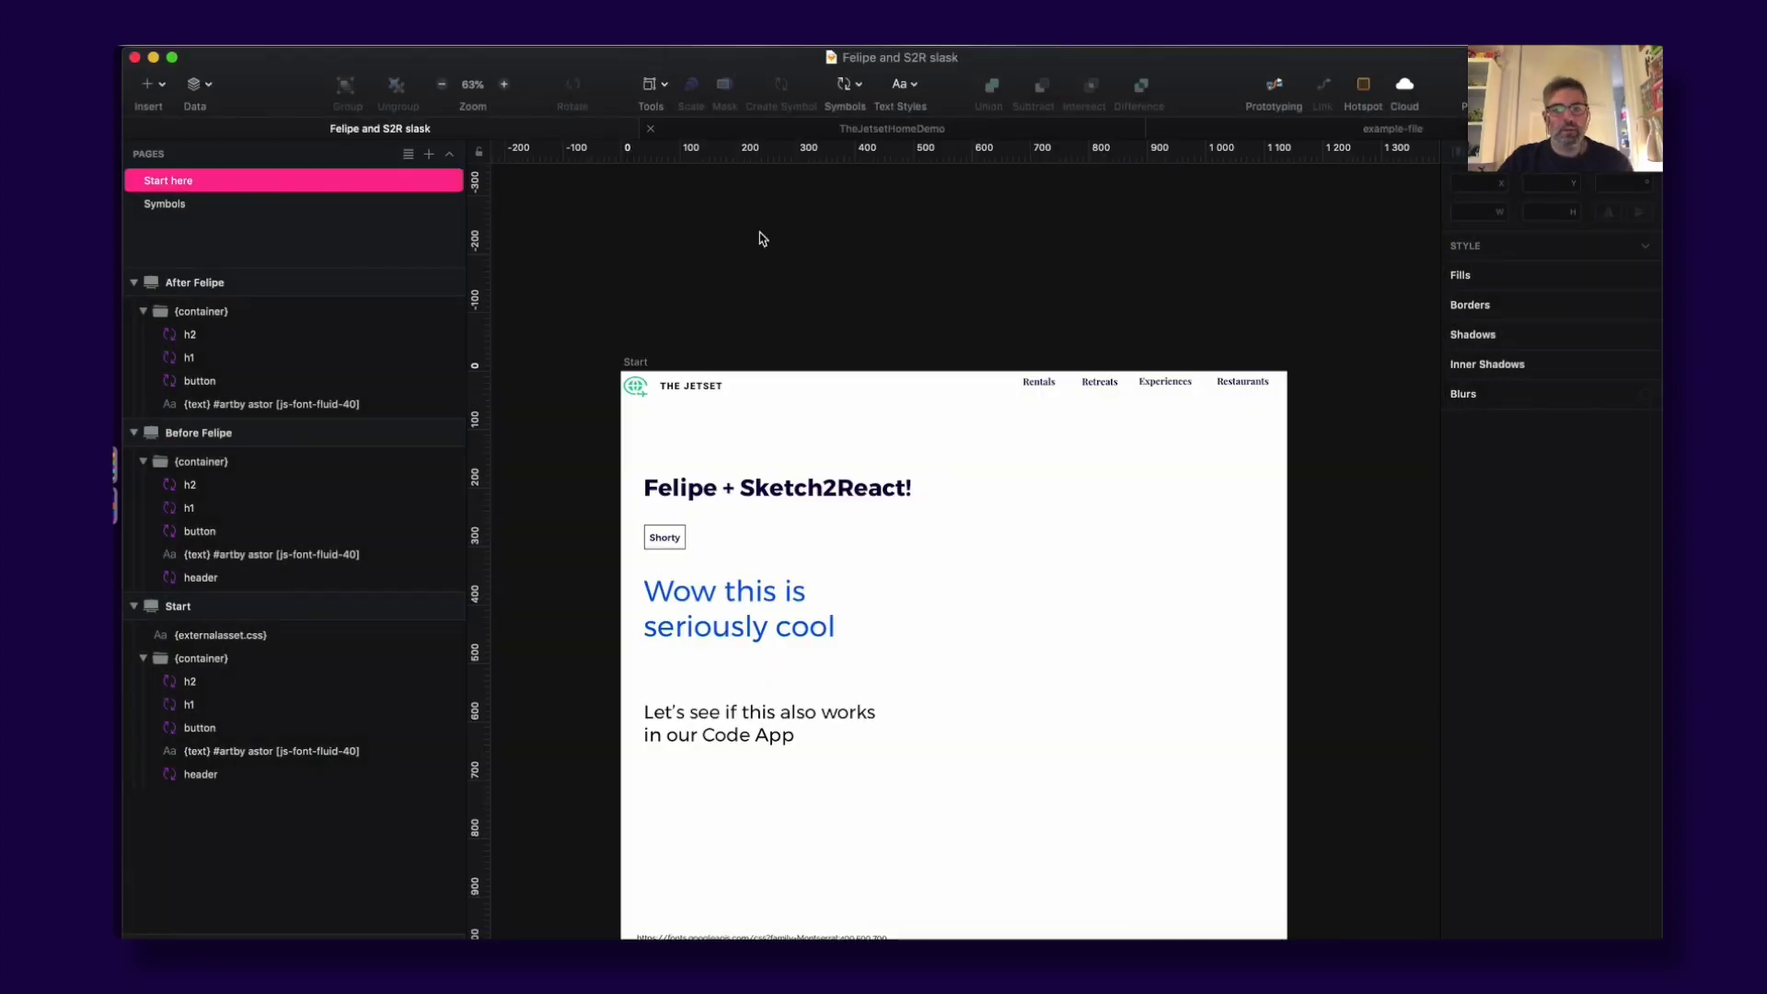
pyautogui.click(841, 394)
pyautogui.scroll(3, 1017, 495)
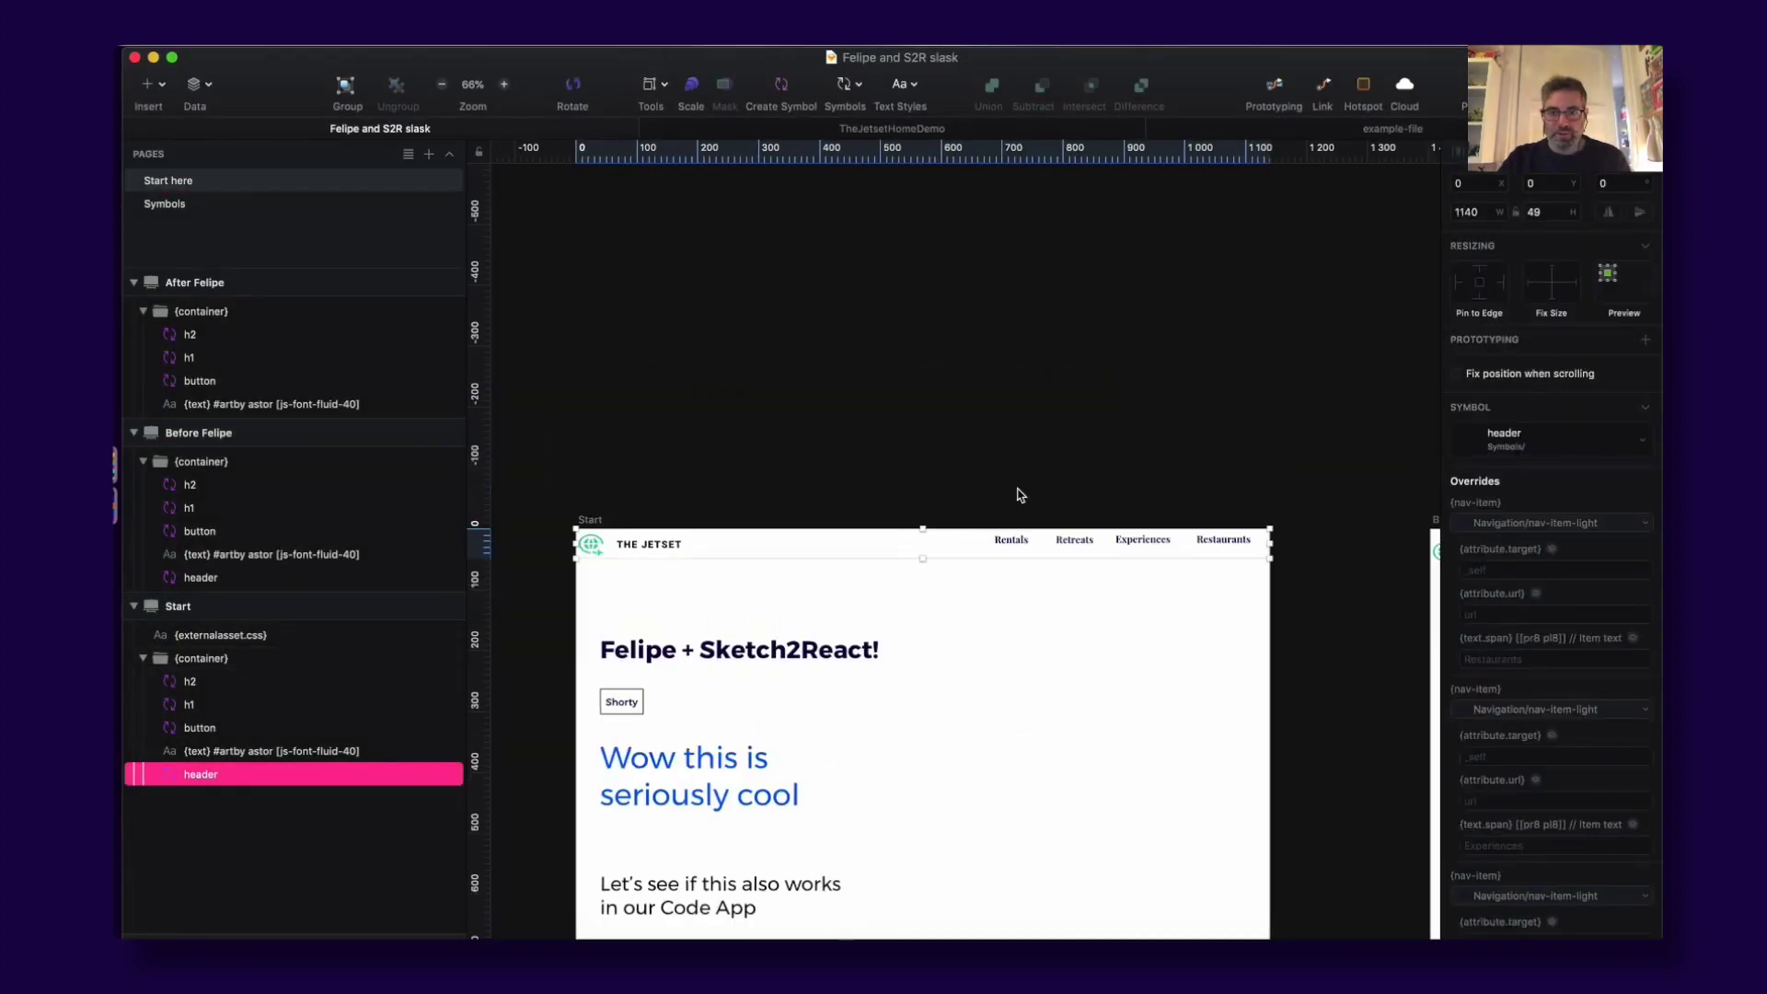
pyautogui.doubleClick(1027, 548)
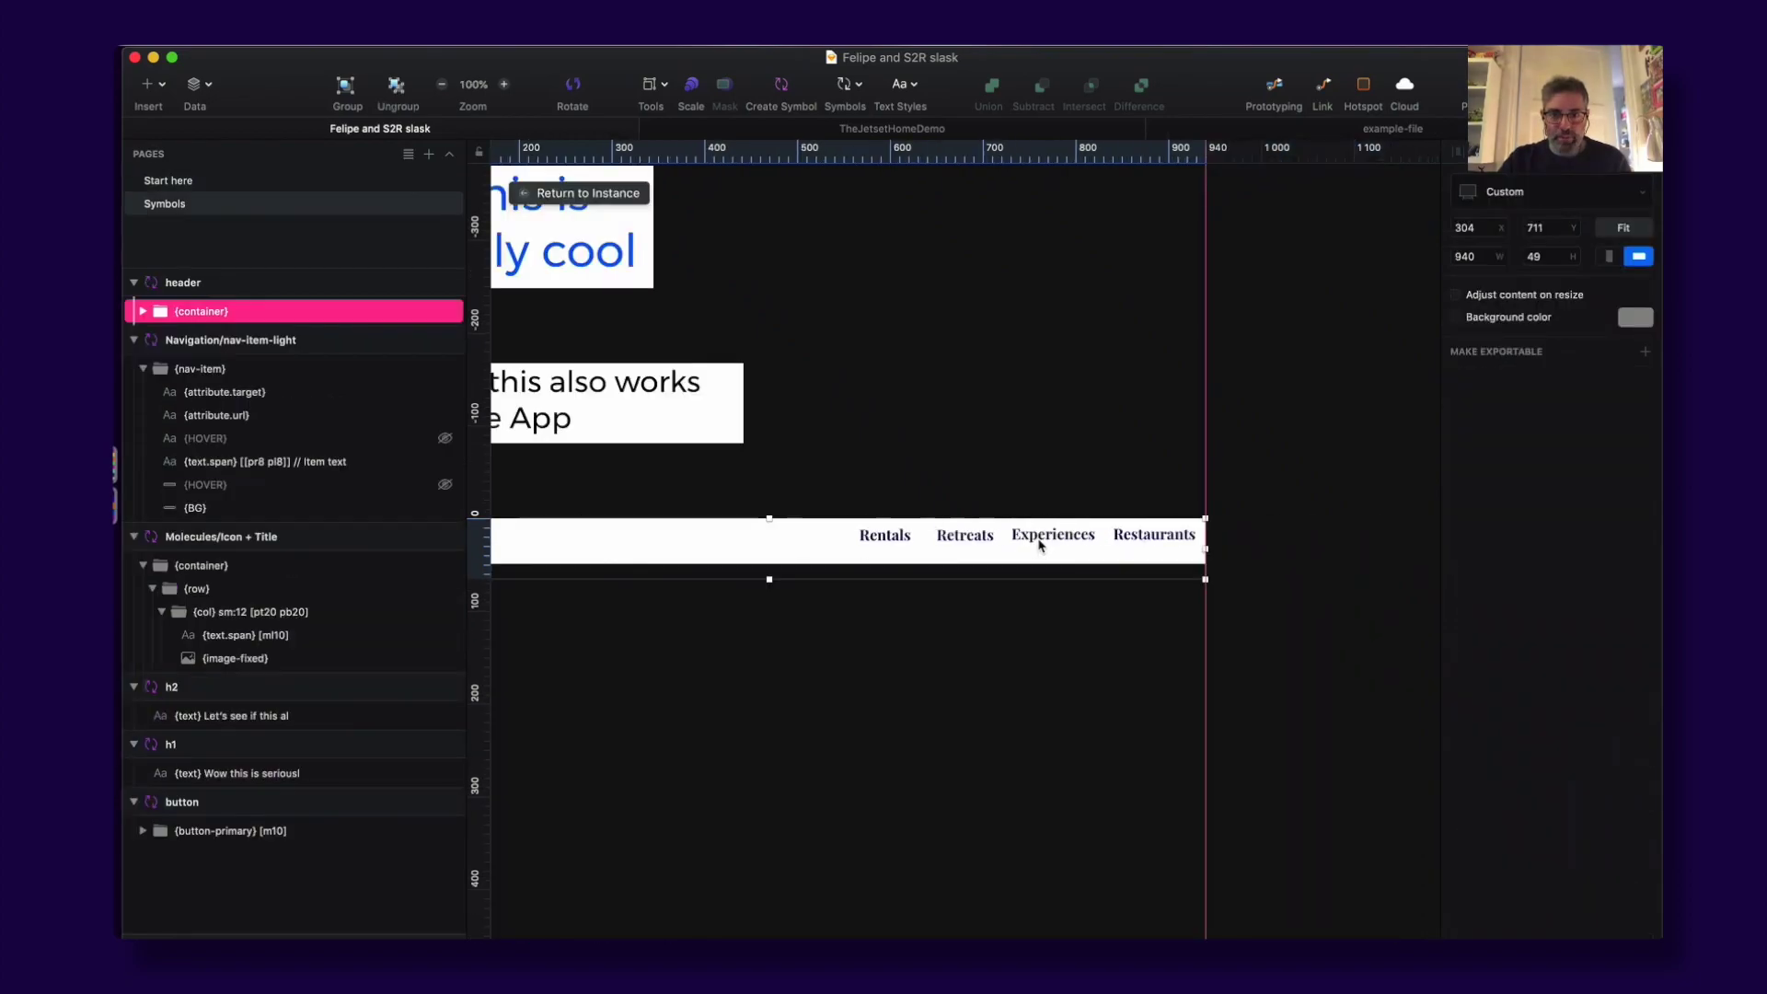
pyautogui.keyDown('super'); pyautogui.click(899, 541); pyautogui.keyUp('super')
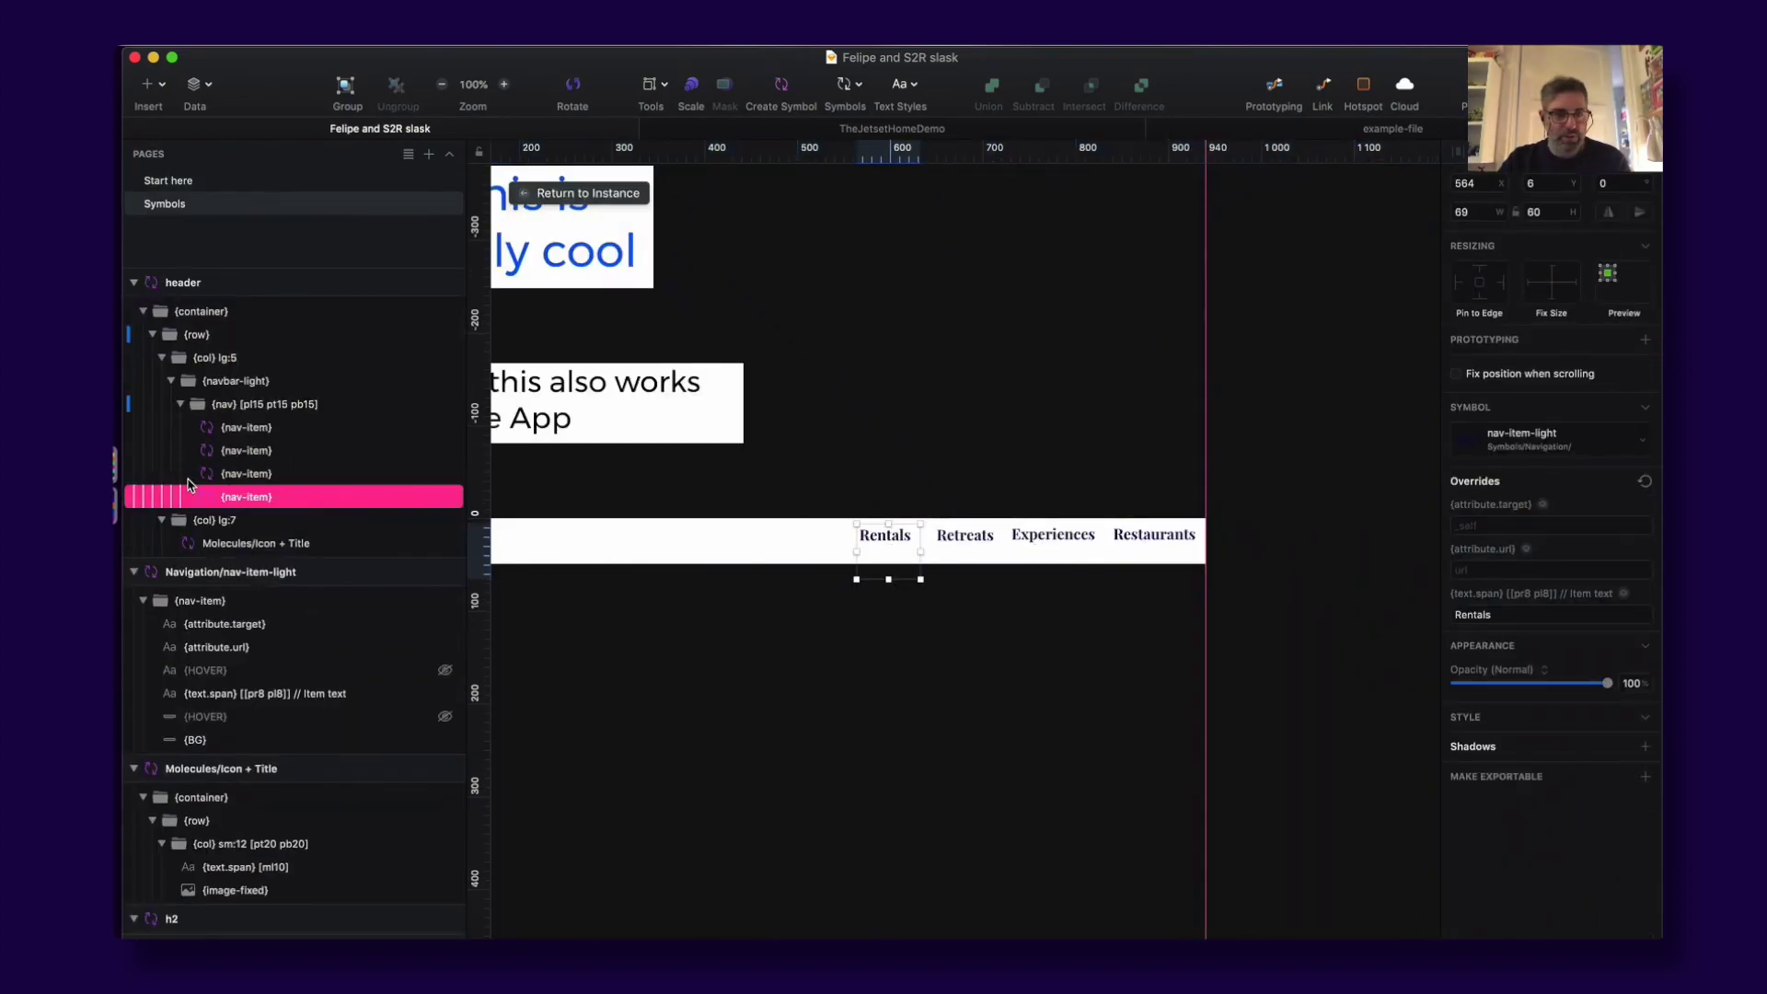
pyautogui.doubleClick(877, 543)
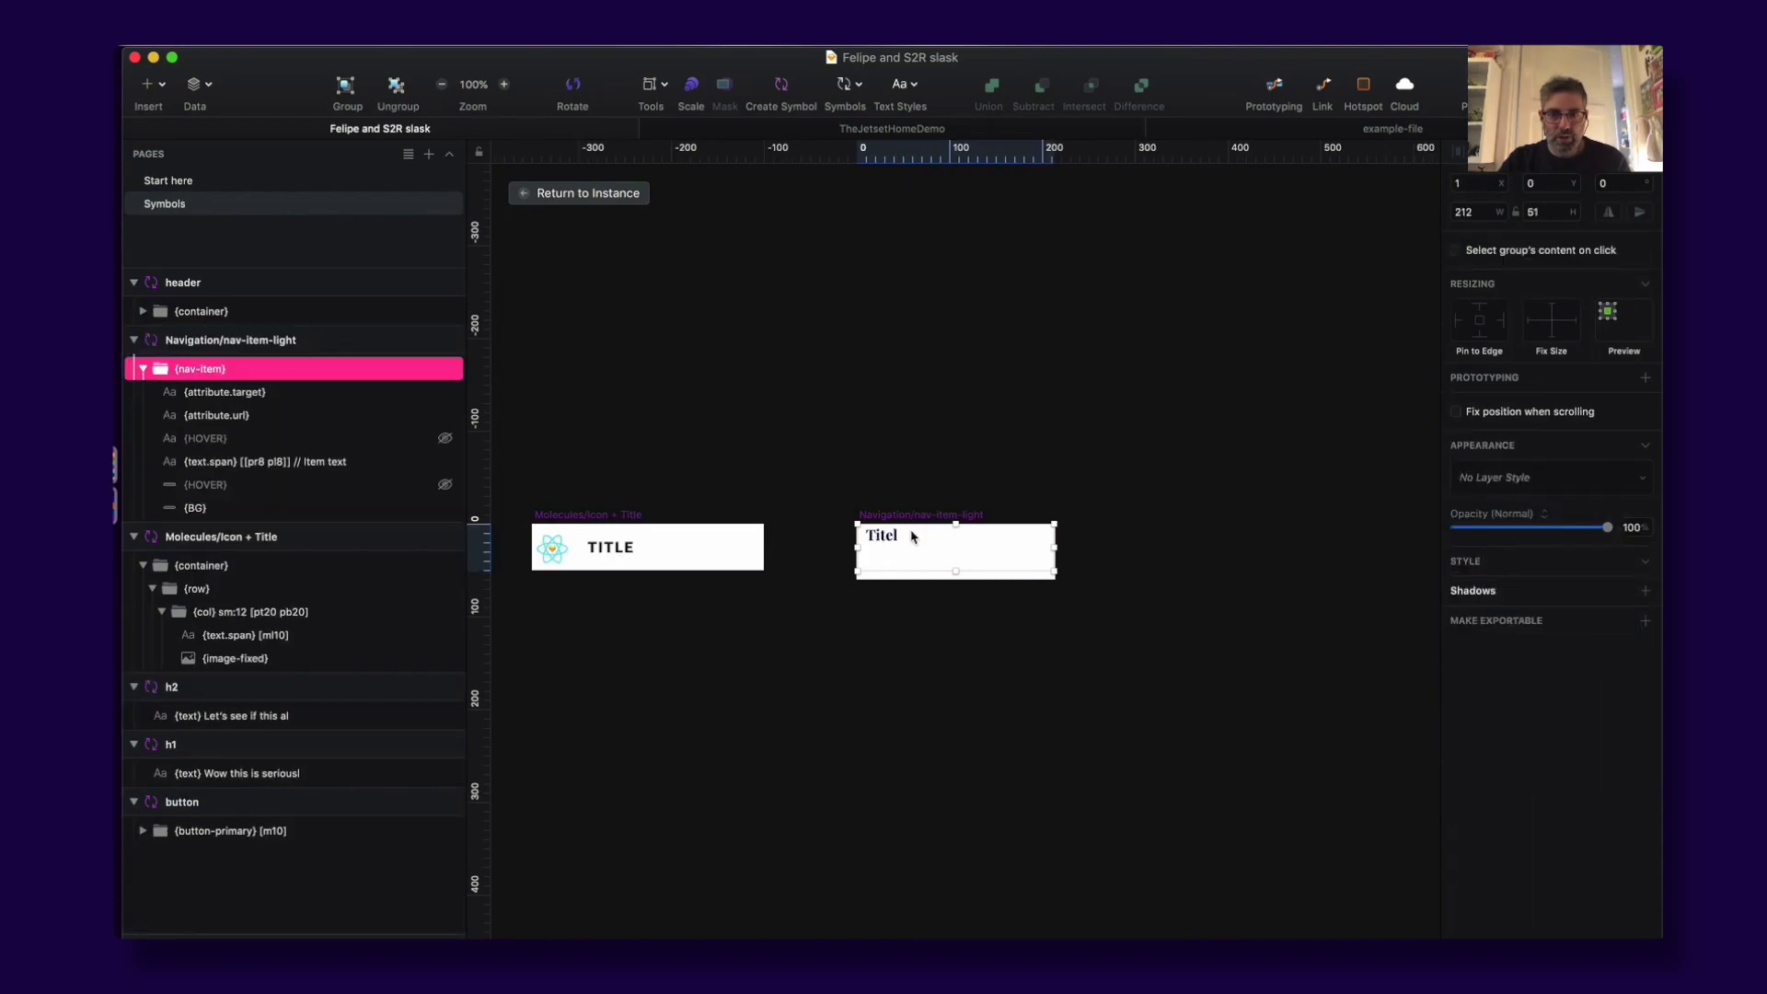
# Step: Set the nav-item-light symbol's item text to the Montserrat typeface and return to the header symbol
pyautogui.click(879, 535)
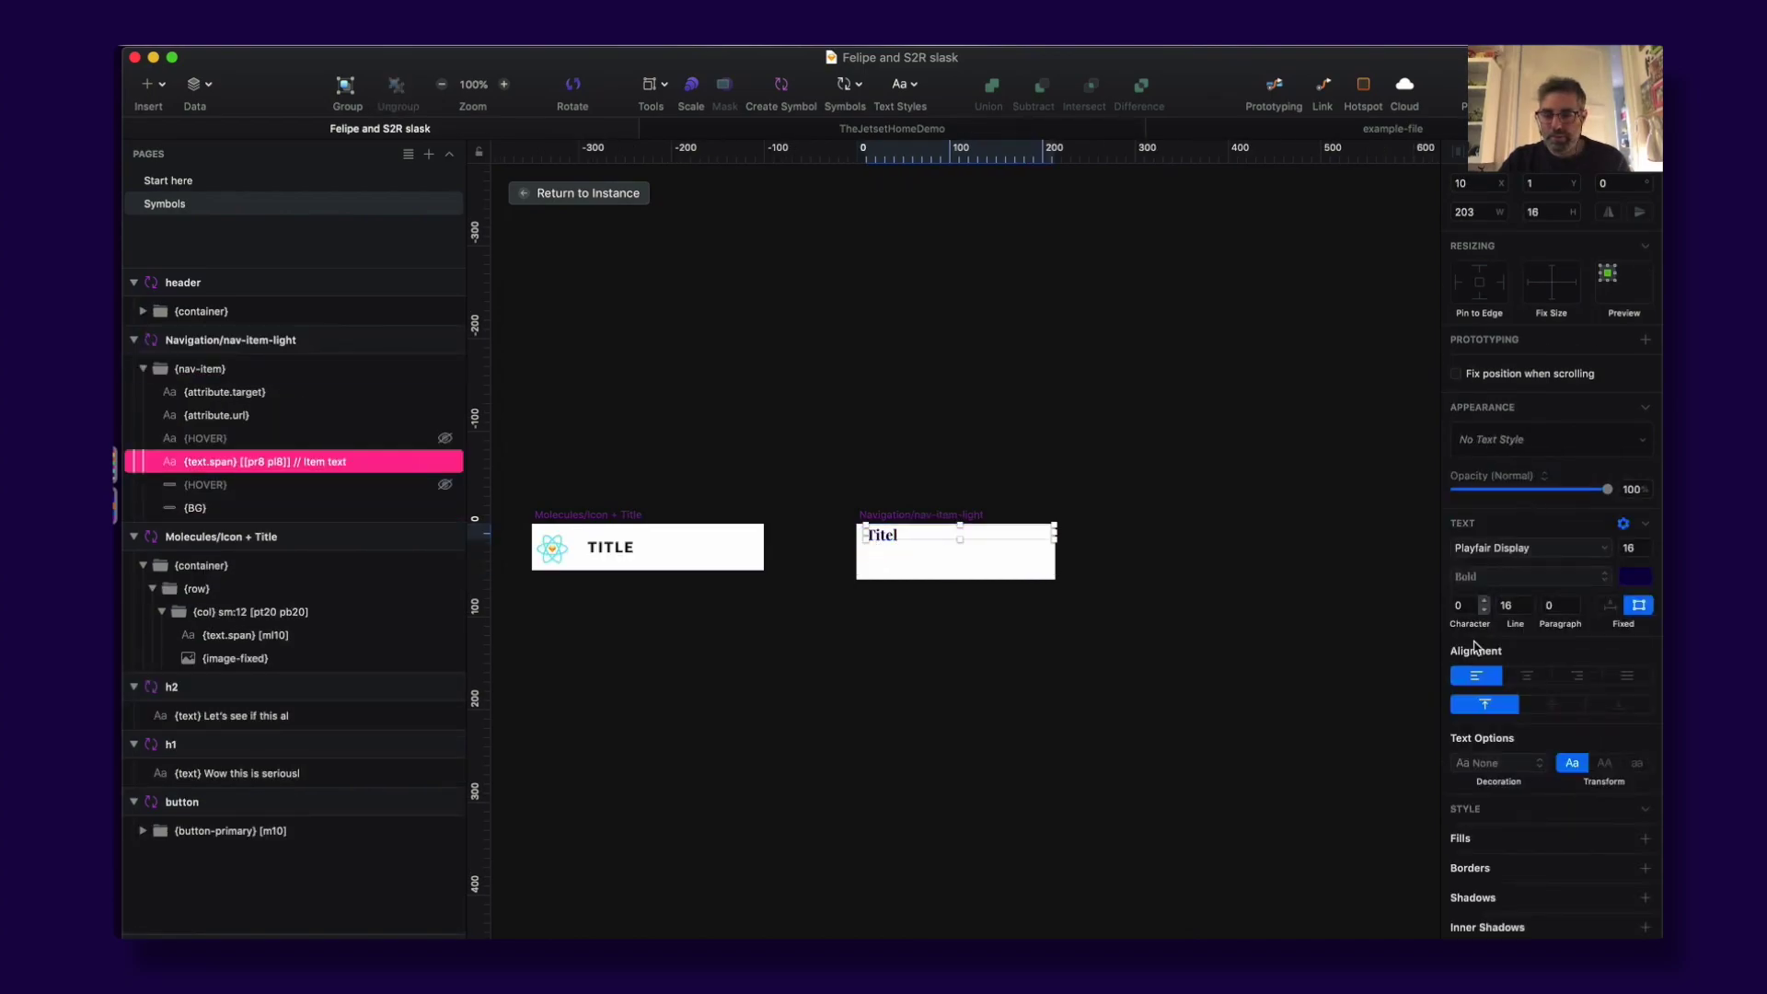
pyautogui.click(1503, 548)
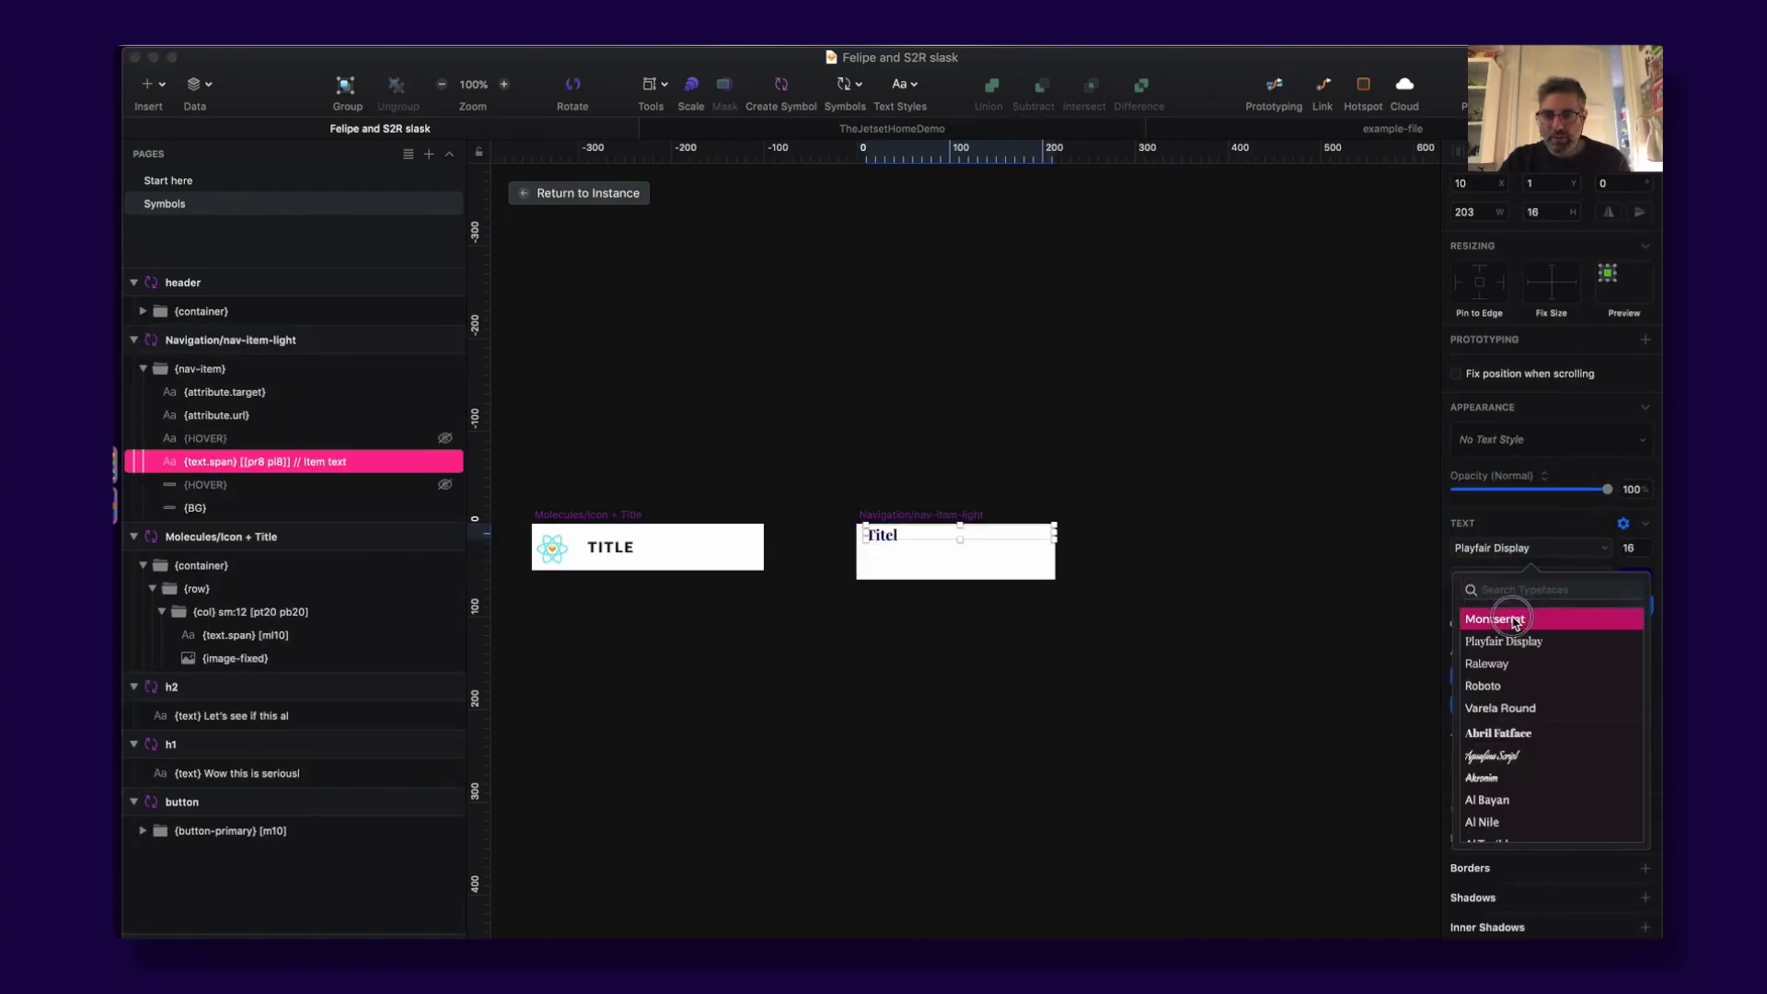
pyautogui.click(1495, 619)
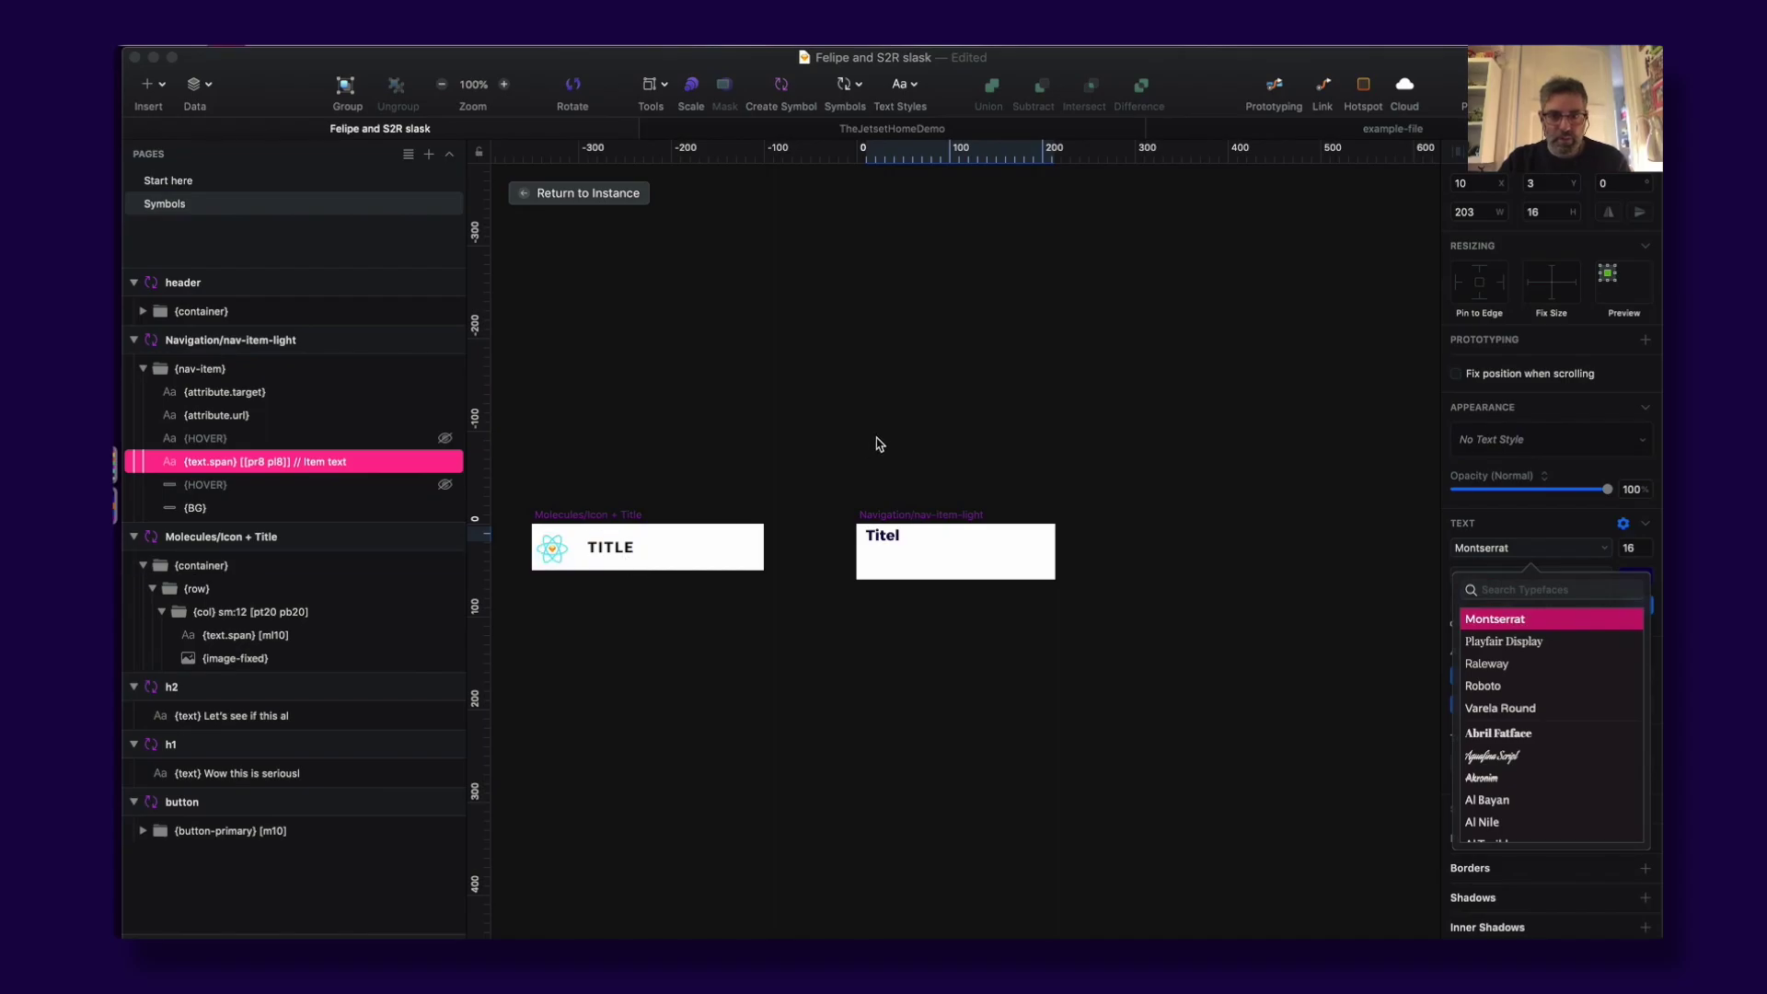
pyautogui.click(571, 193)
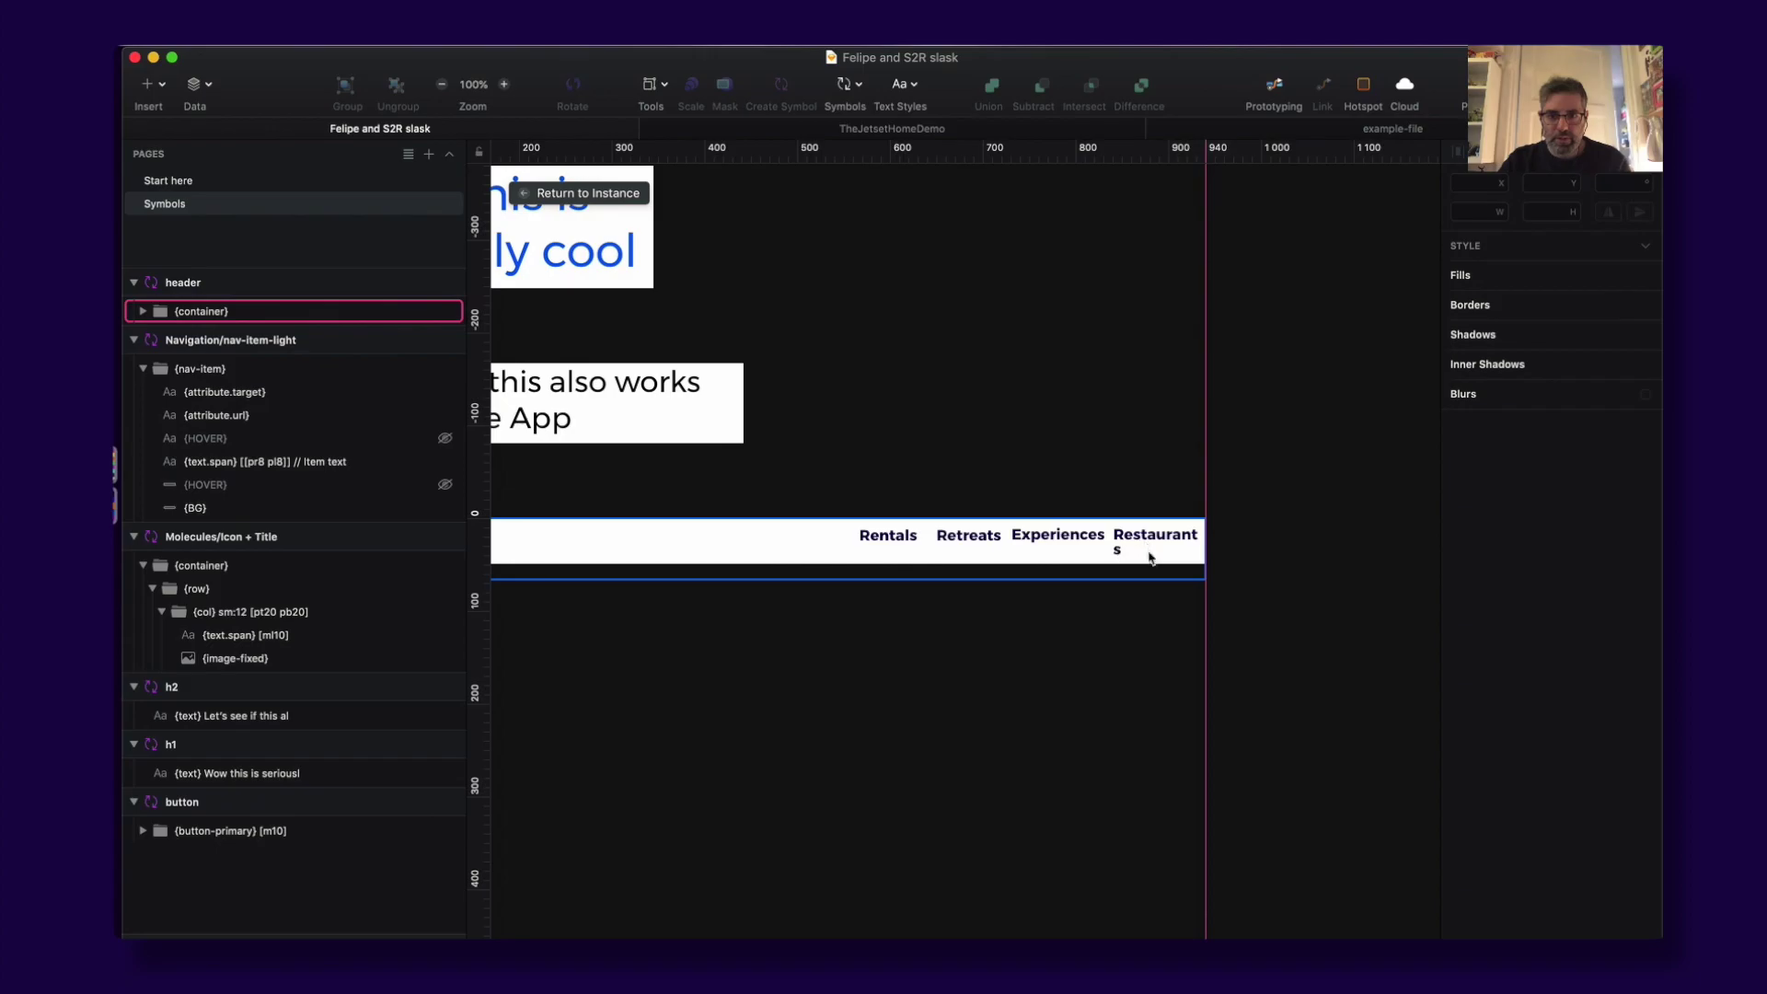
# Step: Set the title text of the Molecules/Icon + Title symbol behind the header logo to Montserrat and return to the header symbol
pyautogui.moveTo(788, 429); pyautogui.dragTo(880, 418)
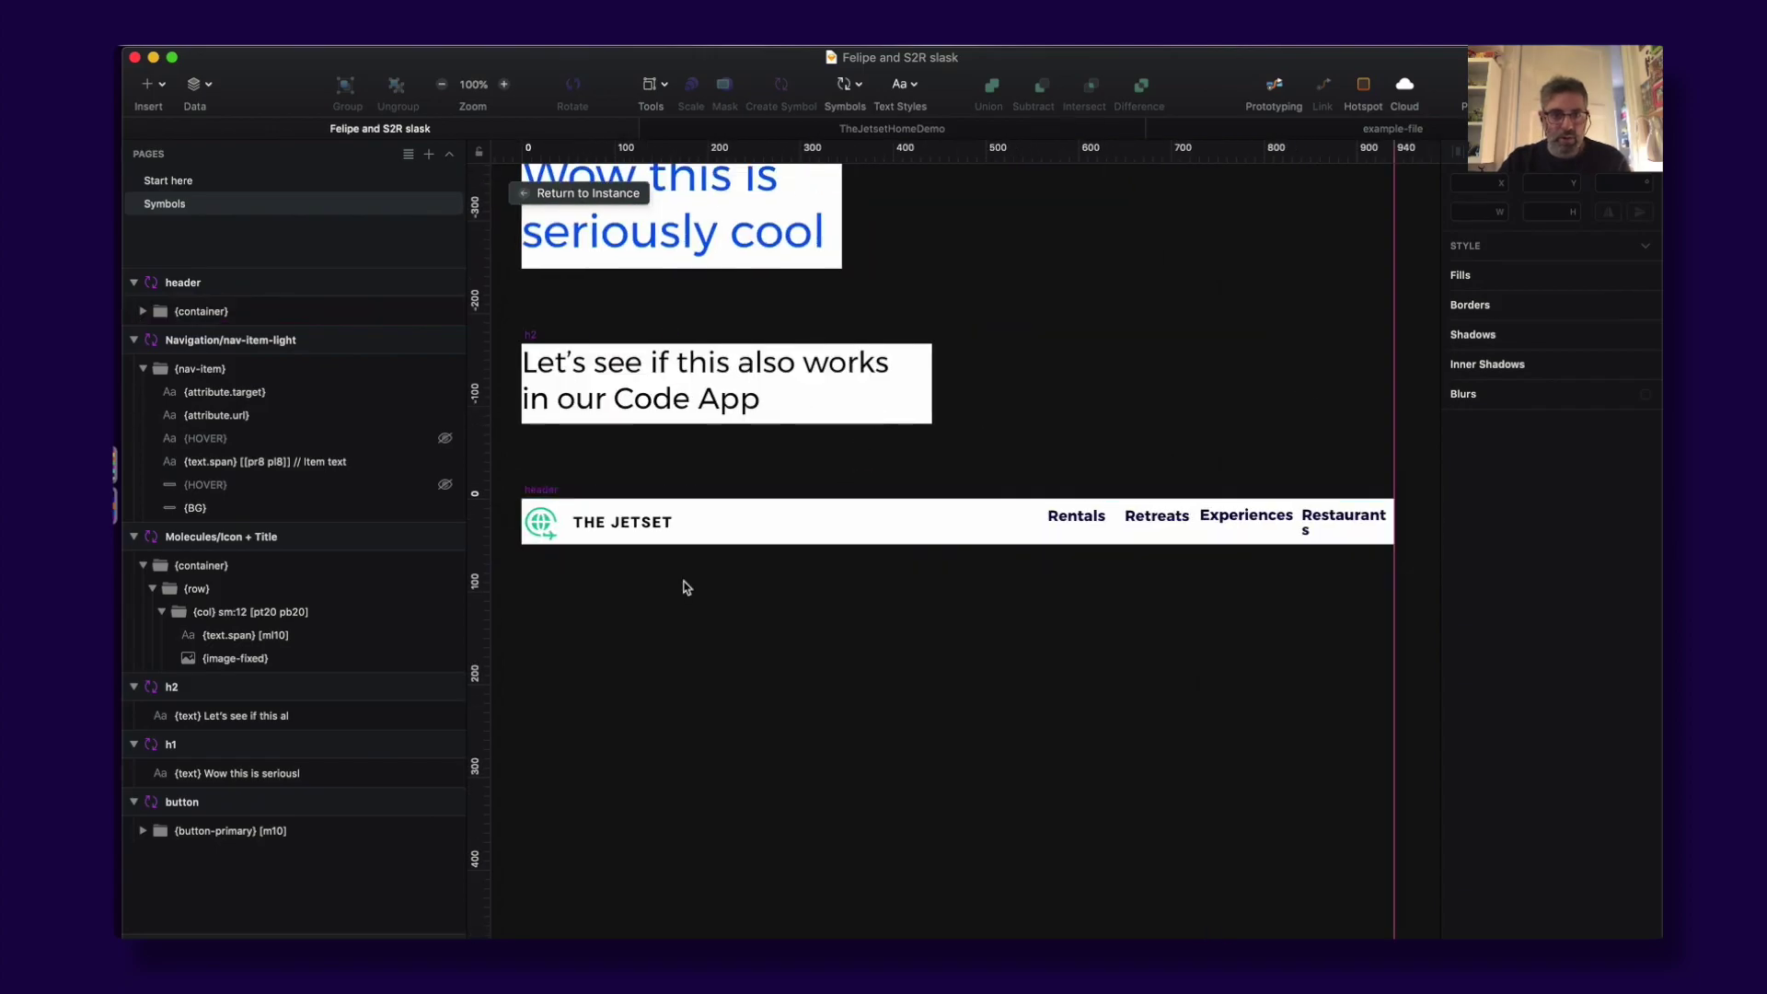
pyautogui.keyDown('super'); pyautogui.click(636, 526); pyautogui.keyUp('super')
pyautogui.doubleClick(638, 526)
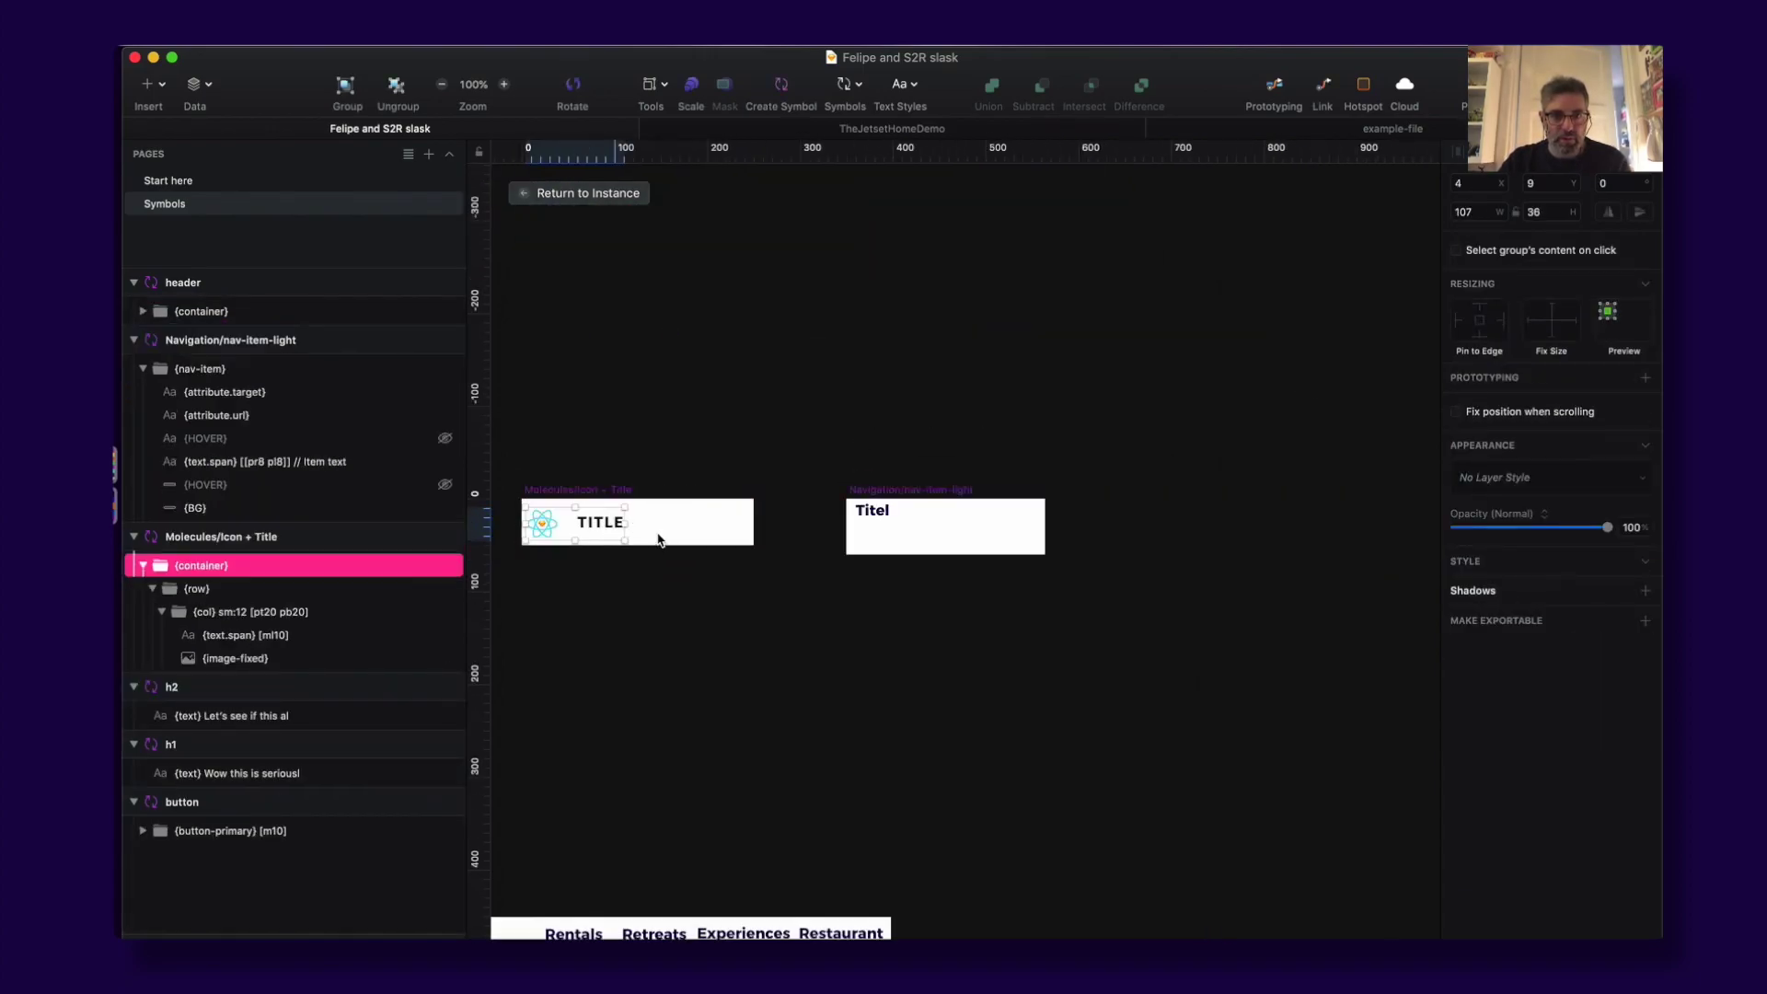
pyautogui.keyDown('super'); pyautogui.click(601, 524); pyautogui.keyUp('super')
pyautogui.click(1526, 559)
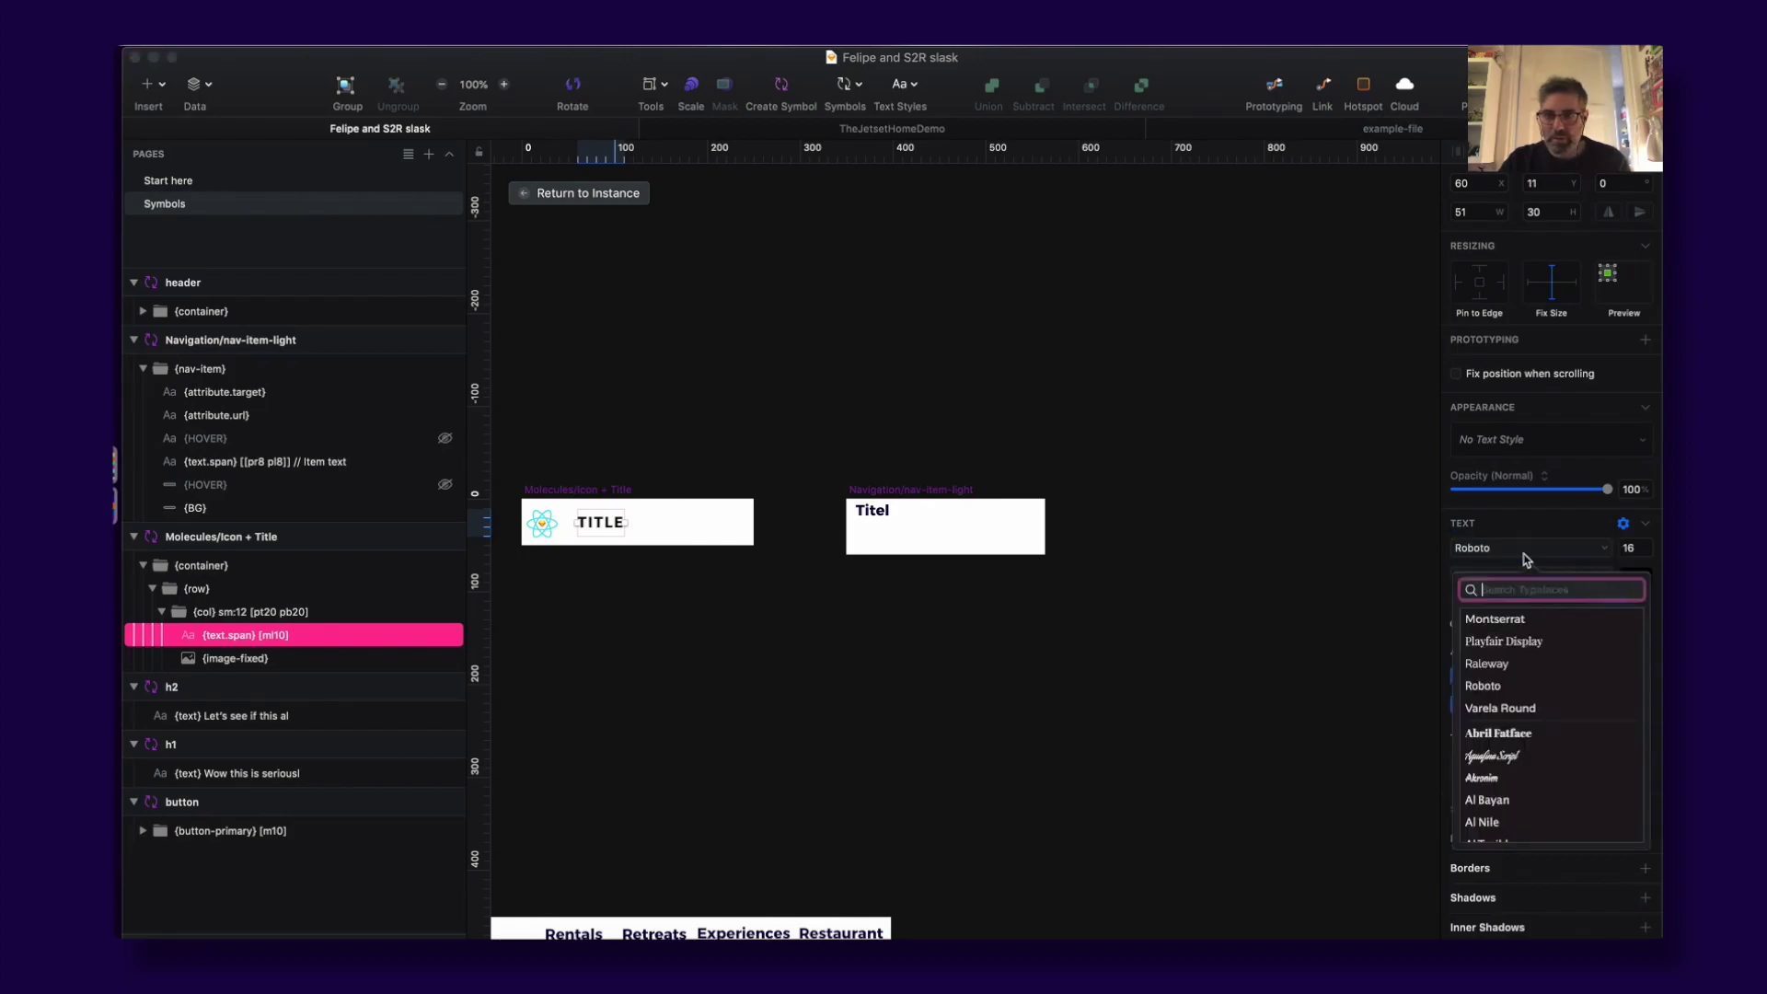
pyautogui.click(1495, 618)
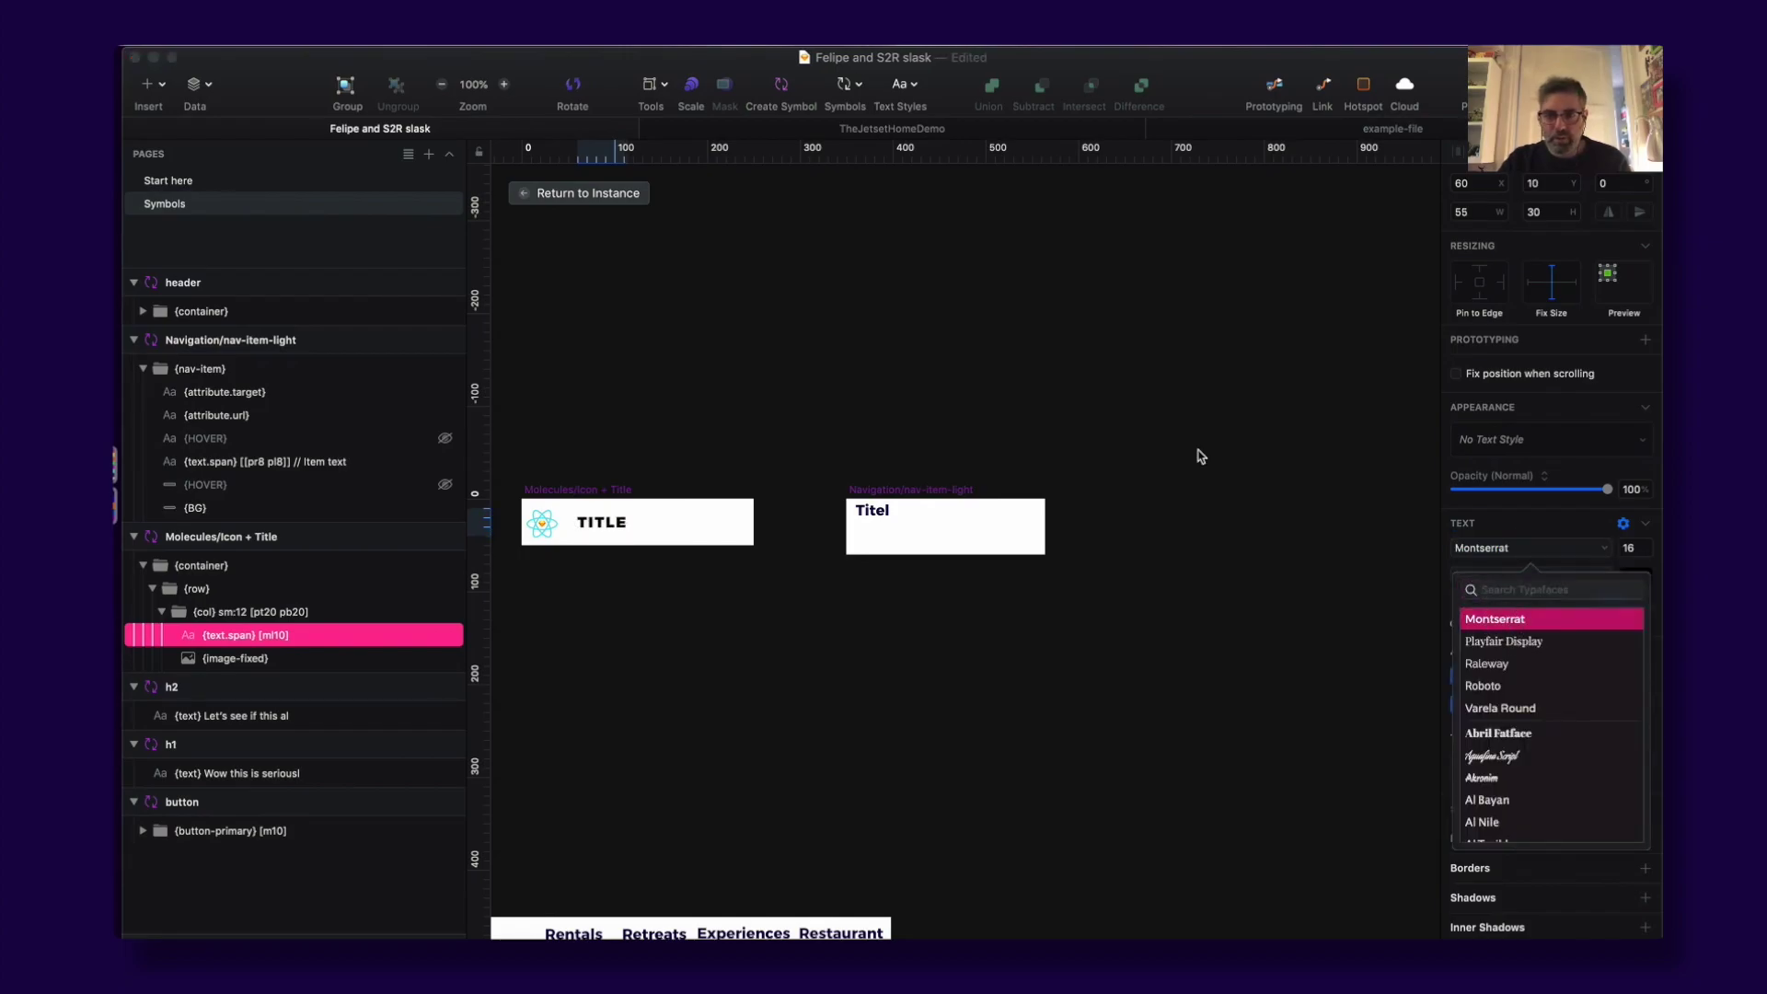
pyautogui.click(567, 195)
pyautogui.click(806, 488)
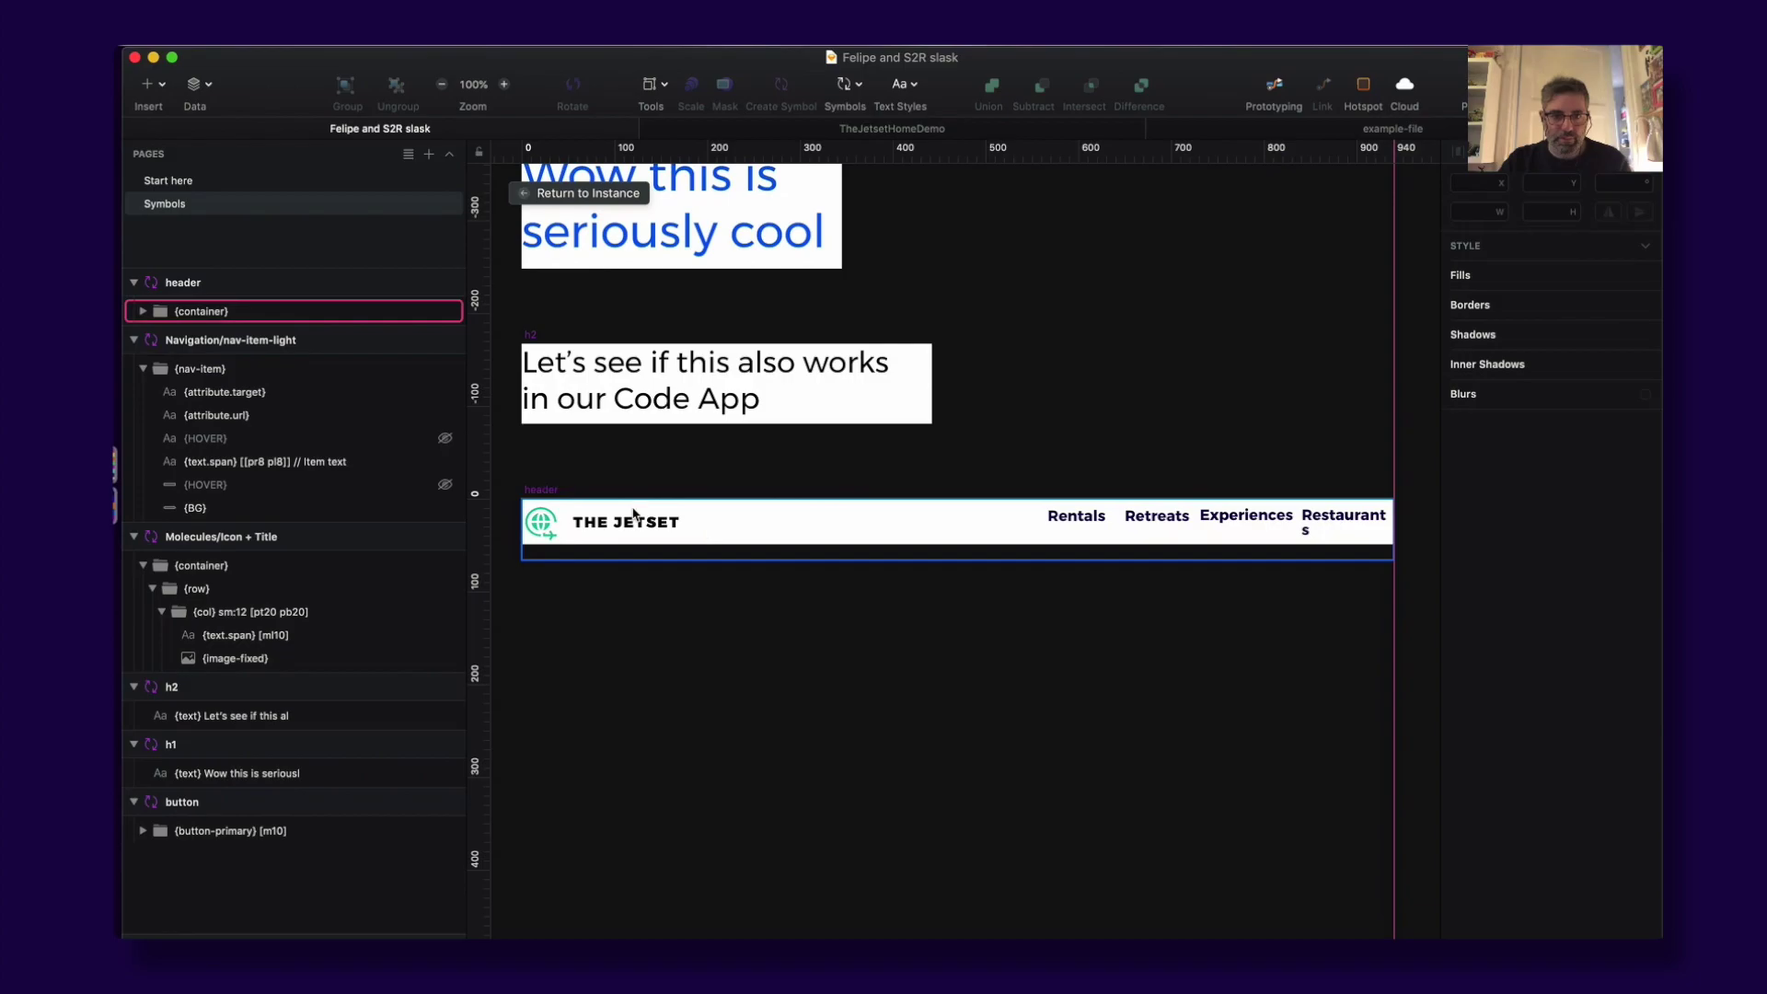
# Step: Return to the Start artboard and switch to the Sketch2React Code App to examine the updated header in a slightly enlarged preview window
pyautogui.hscroll(3, 1208, 503)
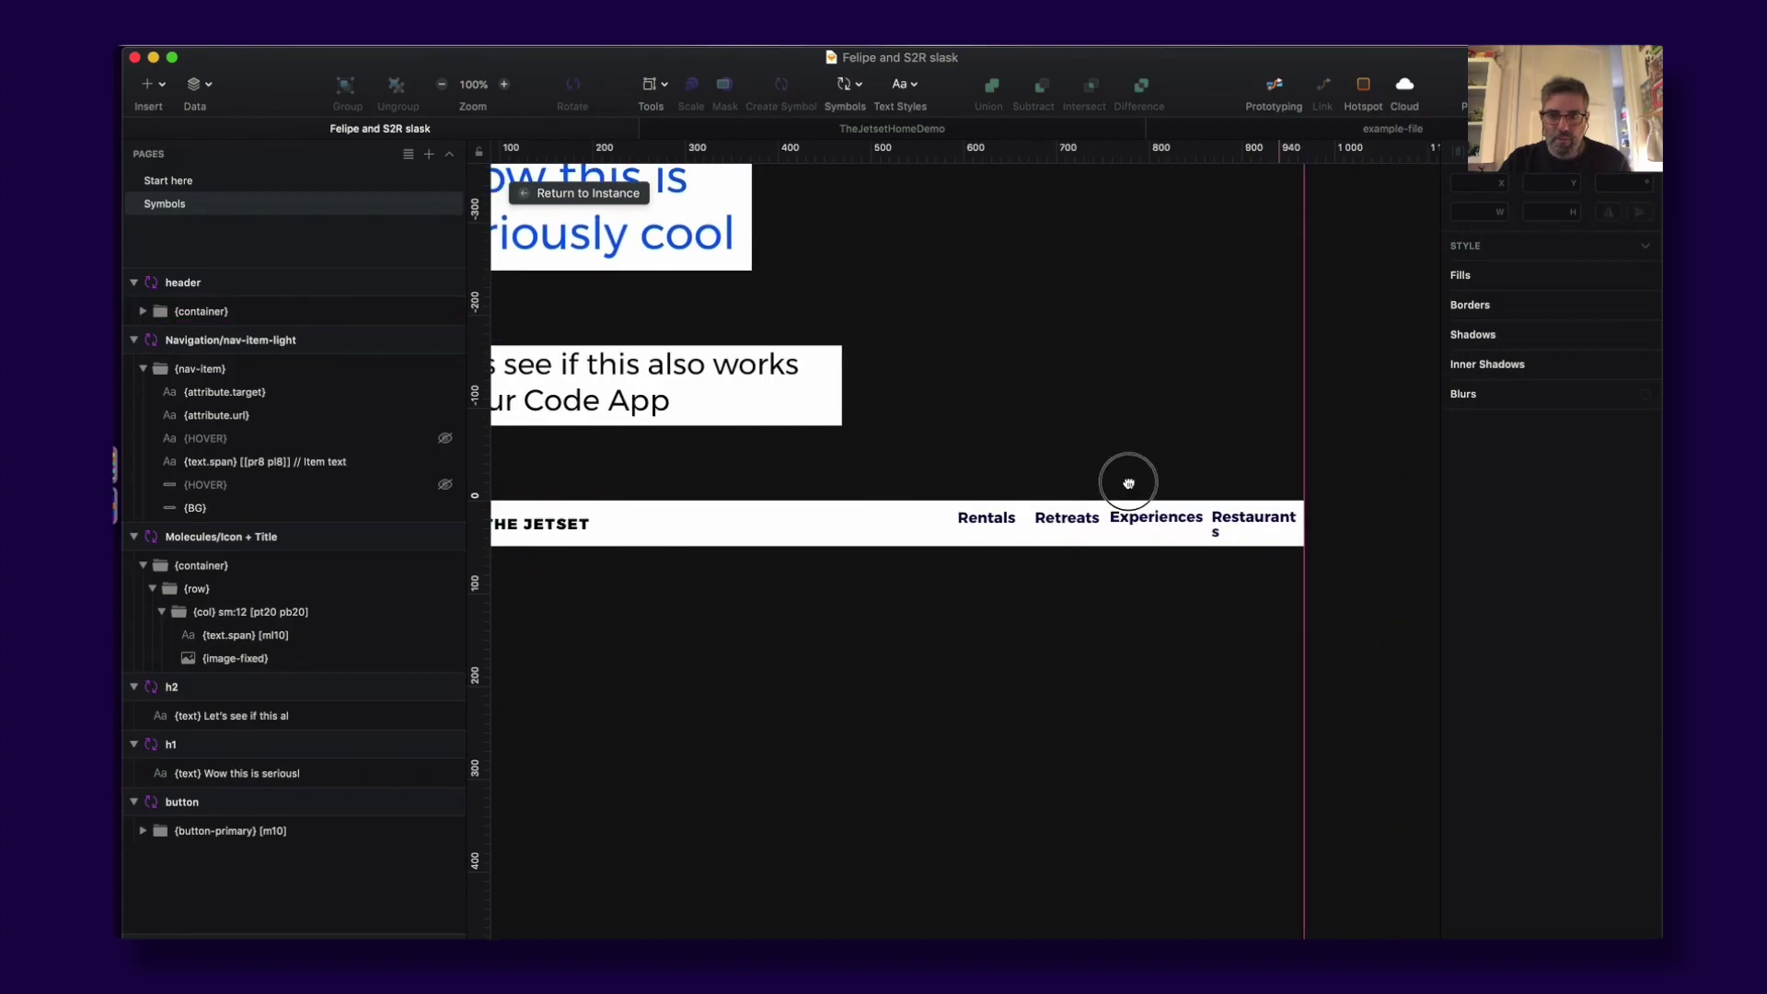
pyautogui.click(545, 195)
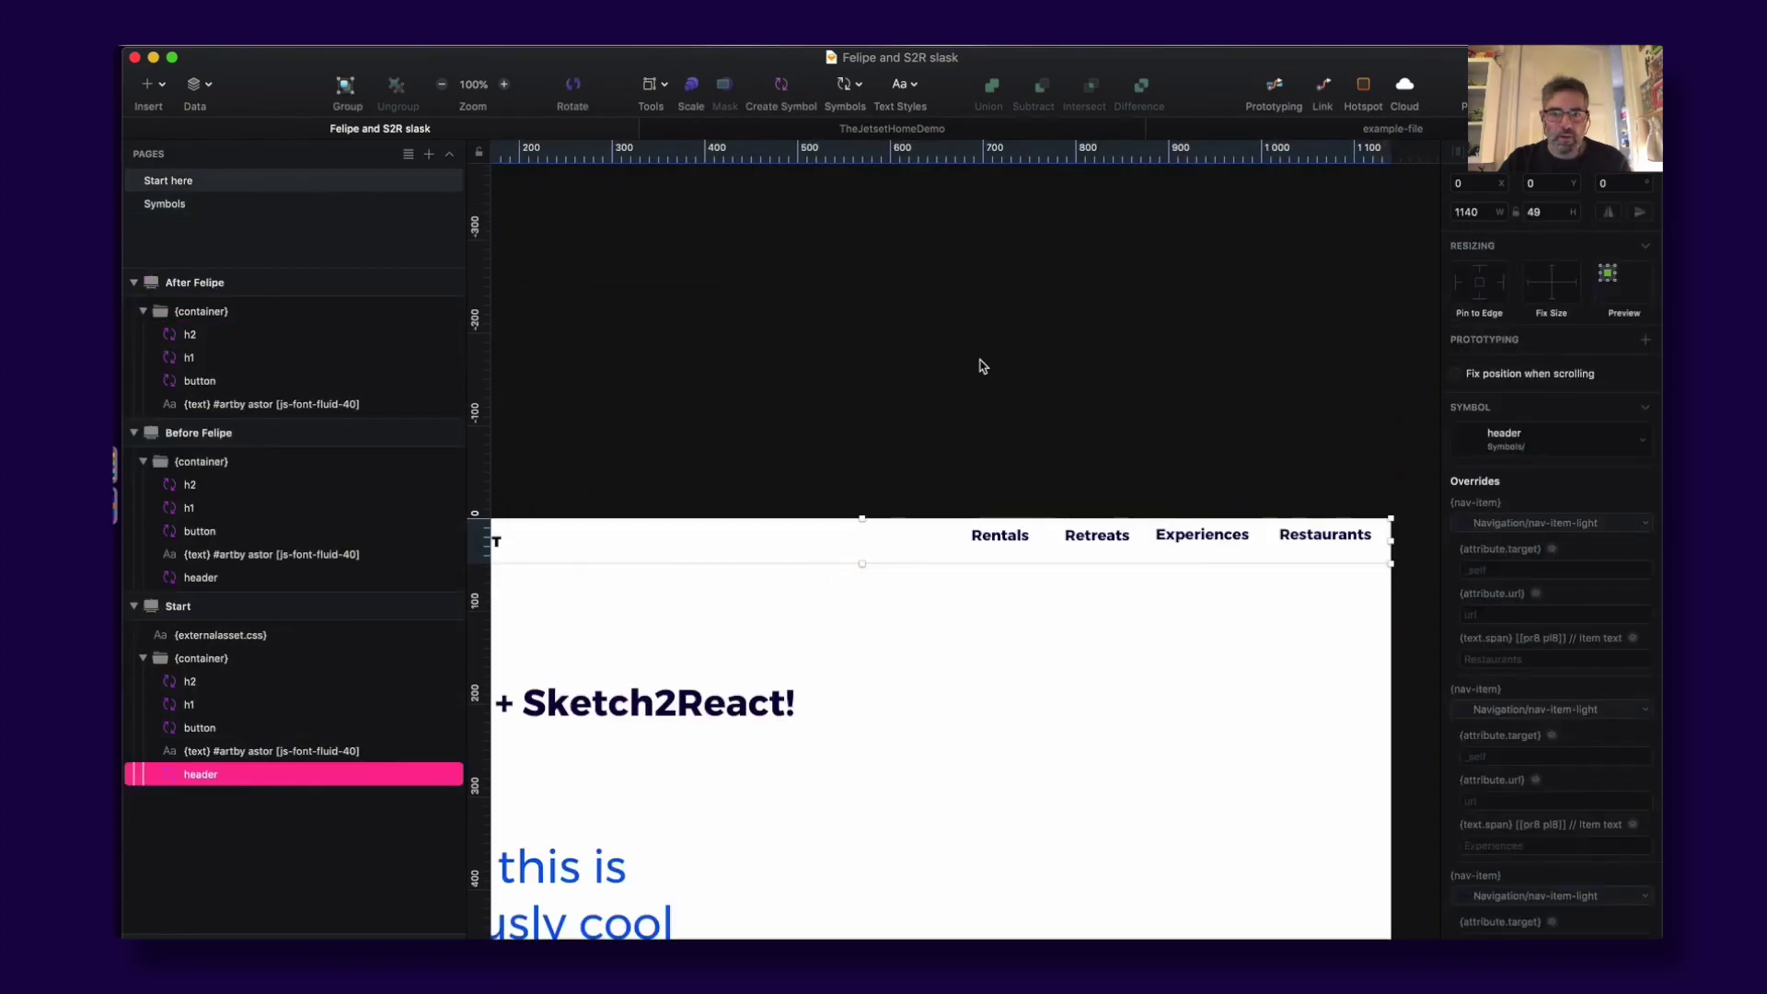
pyautogui.press('super+Tab')
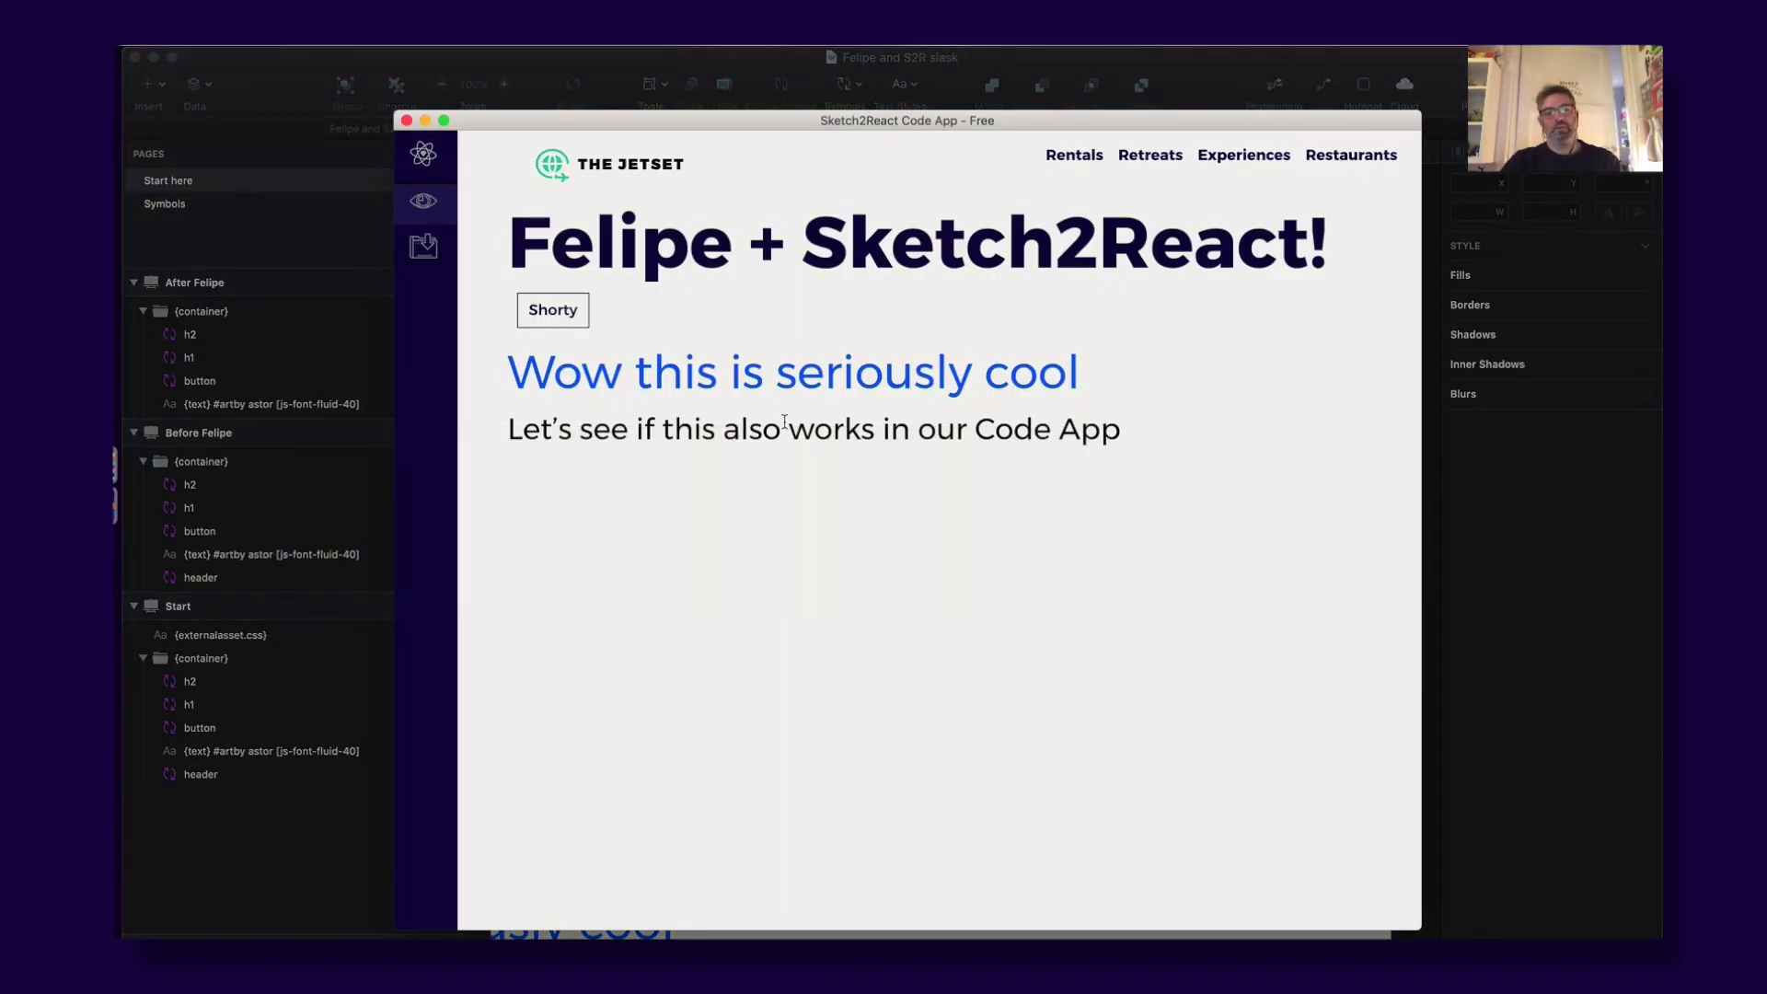
pyautogui.moveTo(1420, 111)
pyautogui.mouseDown()
pyautogui.moveTo(820, 68)
pyautogui.moveTo(1517, 57)
pyautogui.moveTo(1243, 106)
pyautogui.moveTo(1205, 87)
pyautogui.moveTo(1439, 83)
pyautogui.moveTo(1344, 118)
pyautogui.moveTo(1287, 83)
pyautogui.moveTo(1436, 89)
pyautogui.moveTo(1441, 111)
pyautogui.mouseUp()
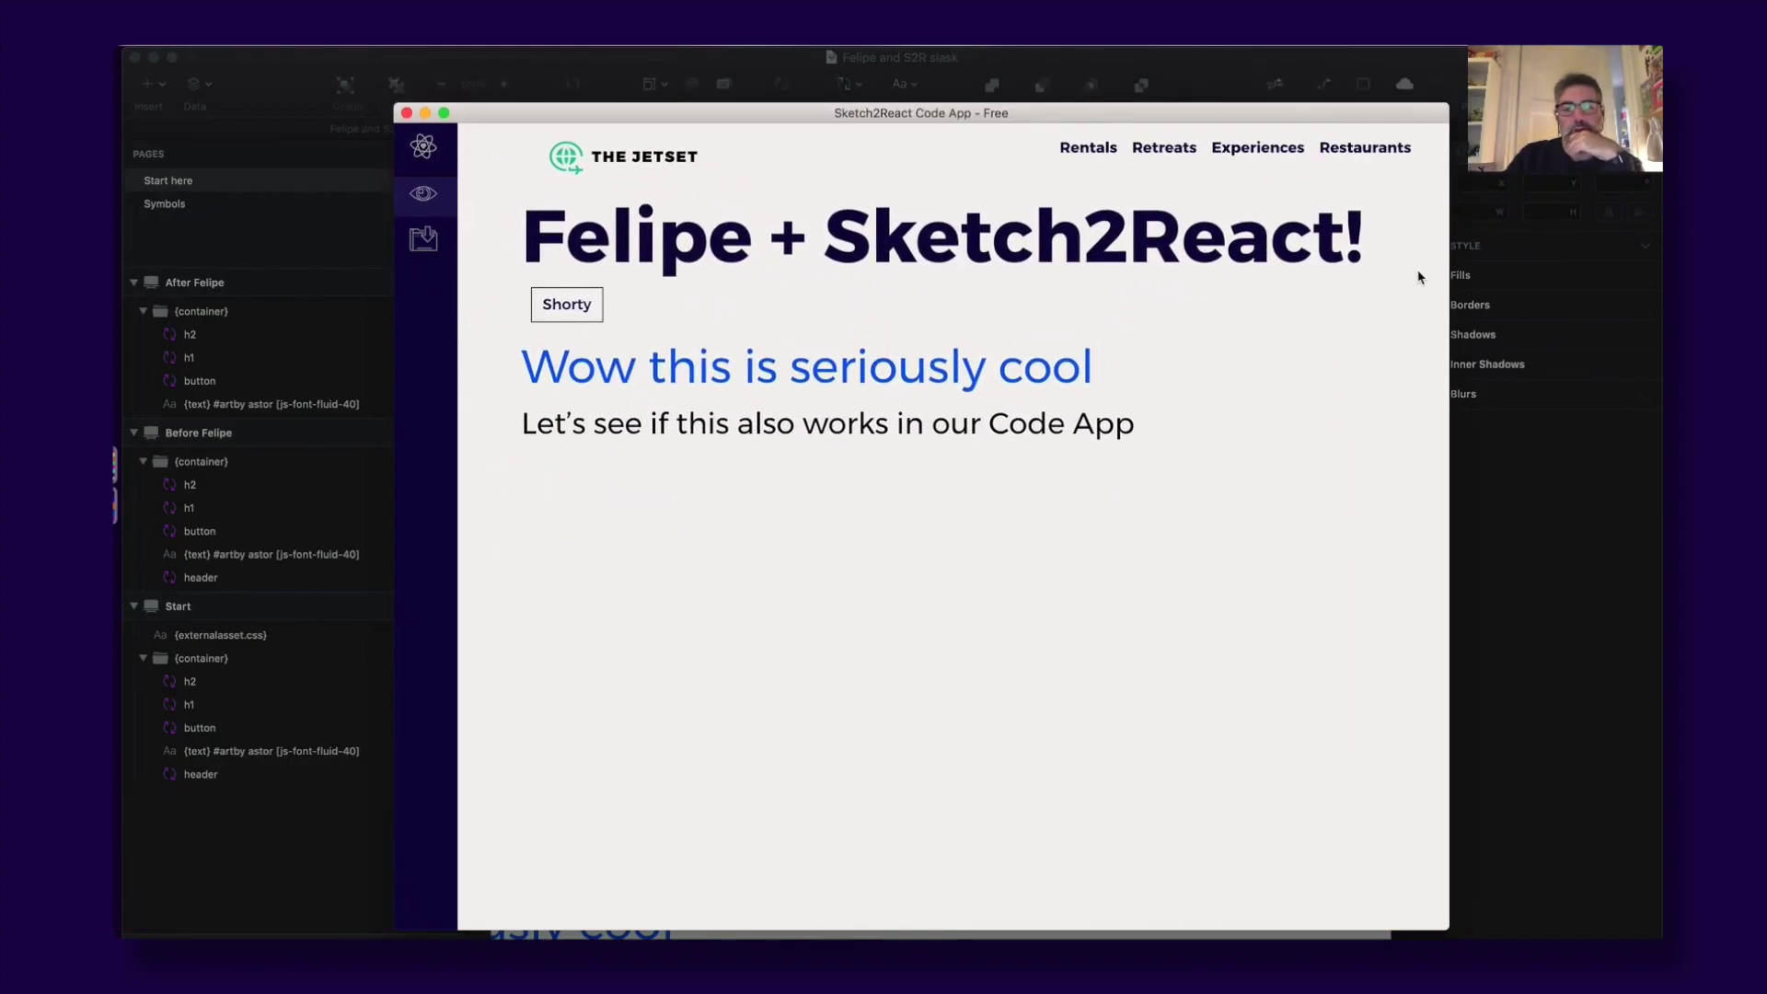
# Step: Switch back to Sketch and open the header symbol from the Start artboard
pyautogui.click(531, 76)
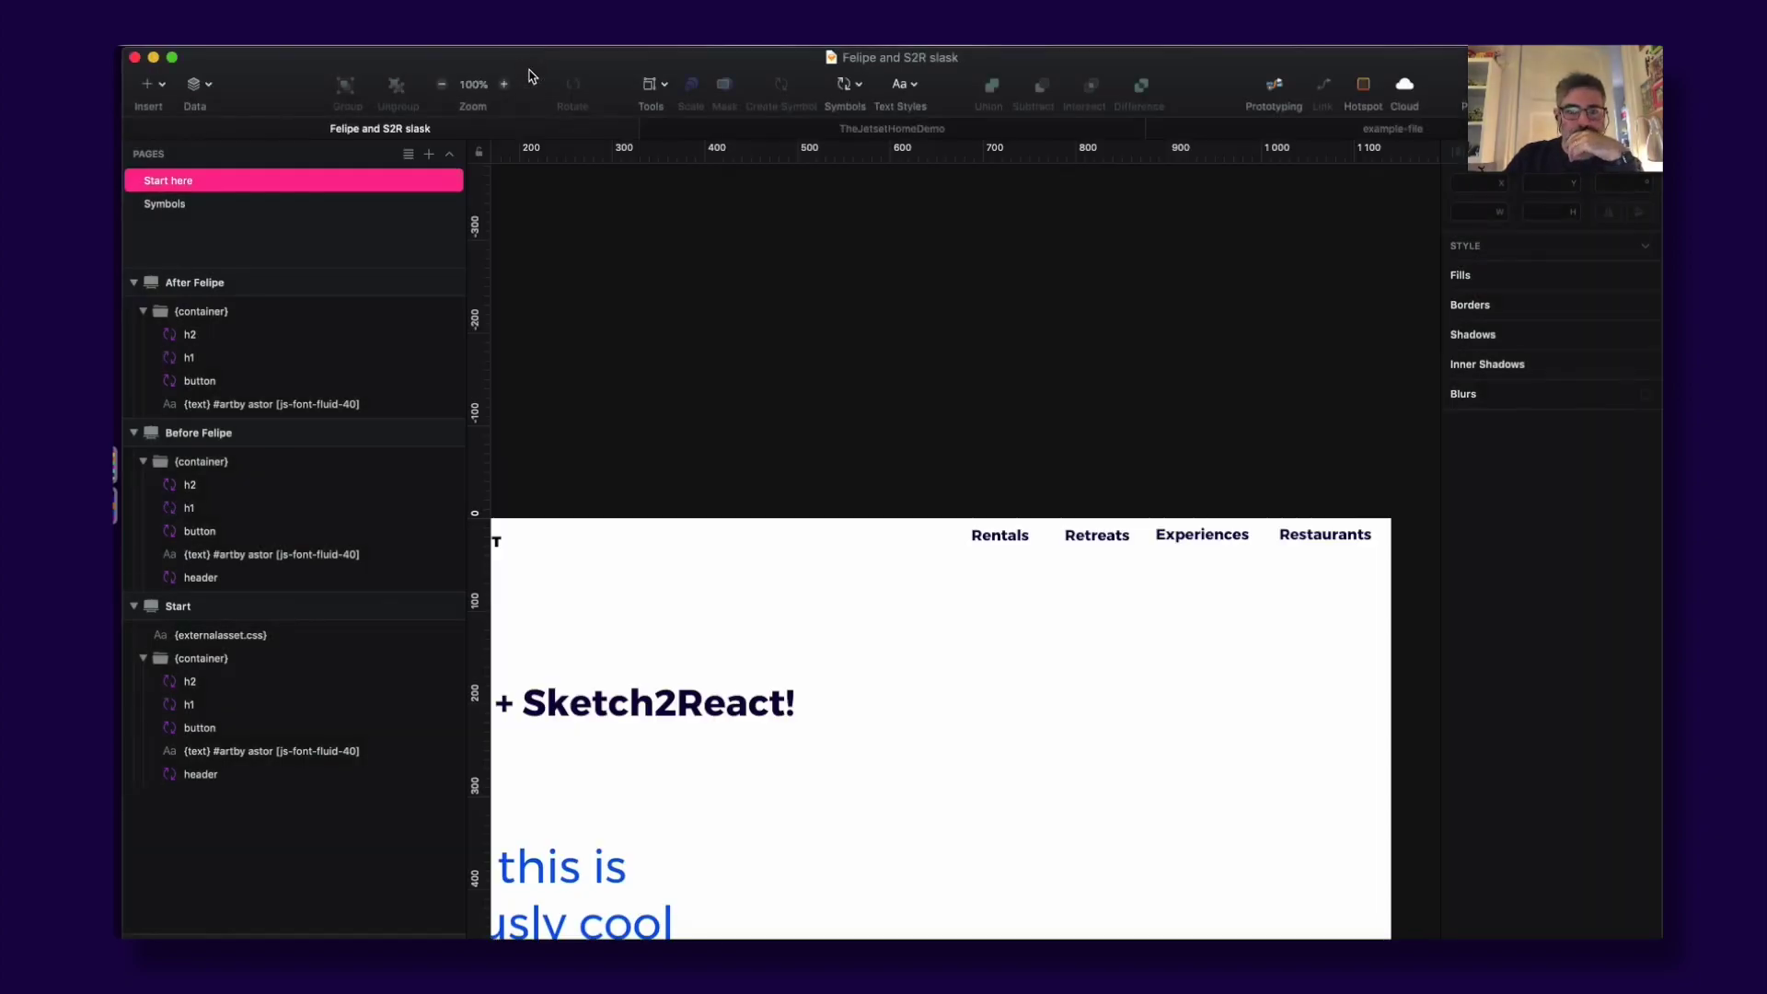
pyautogui.scroll(-3, 888, 482)
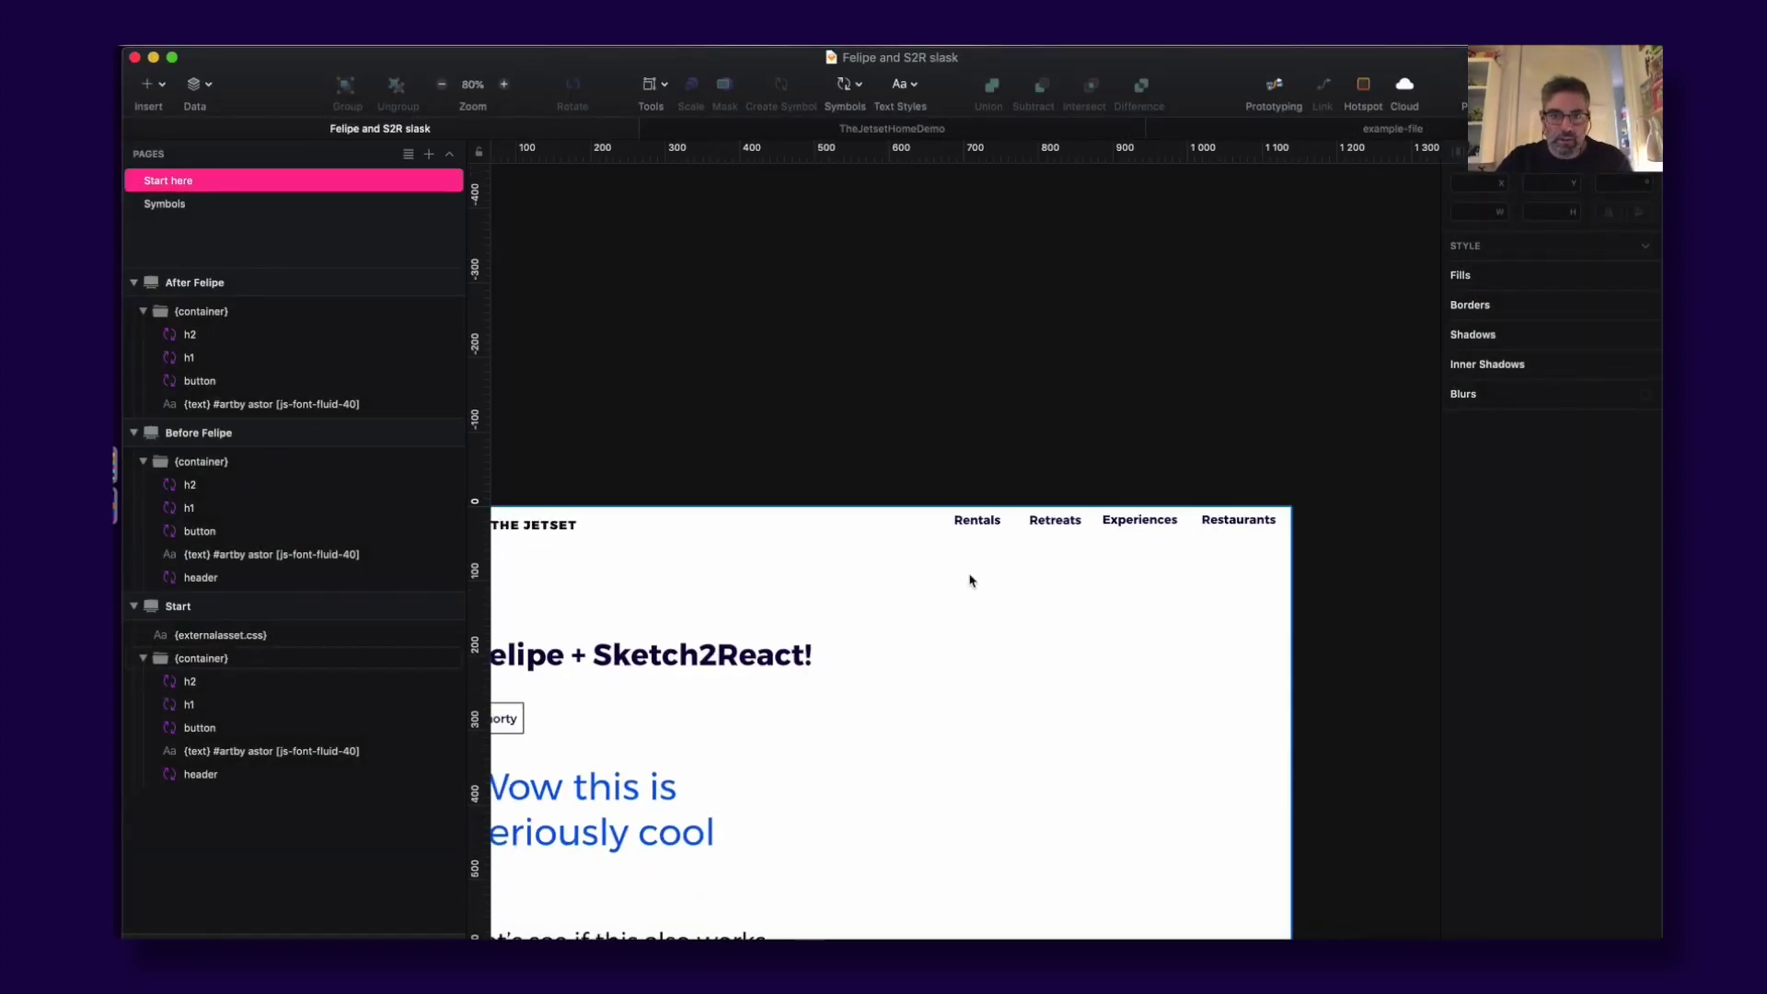
pyautogui.click(986, 529)
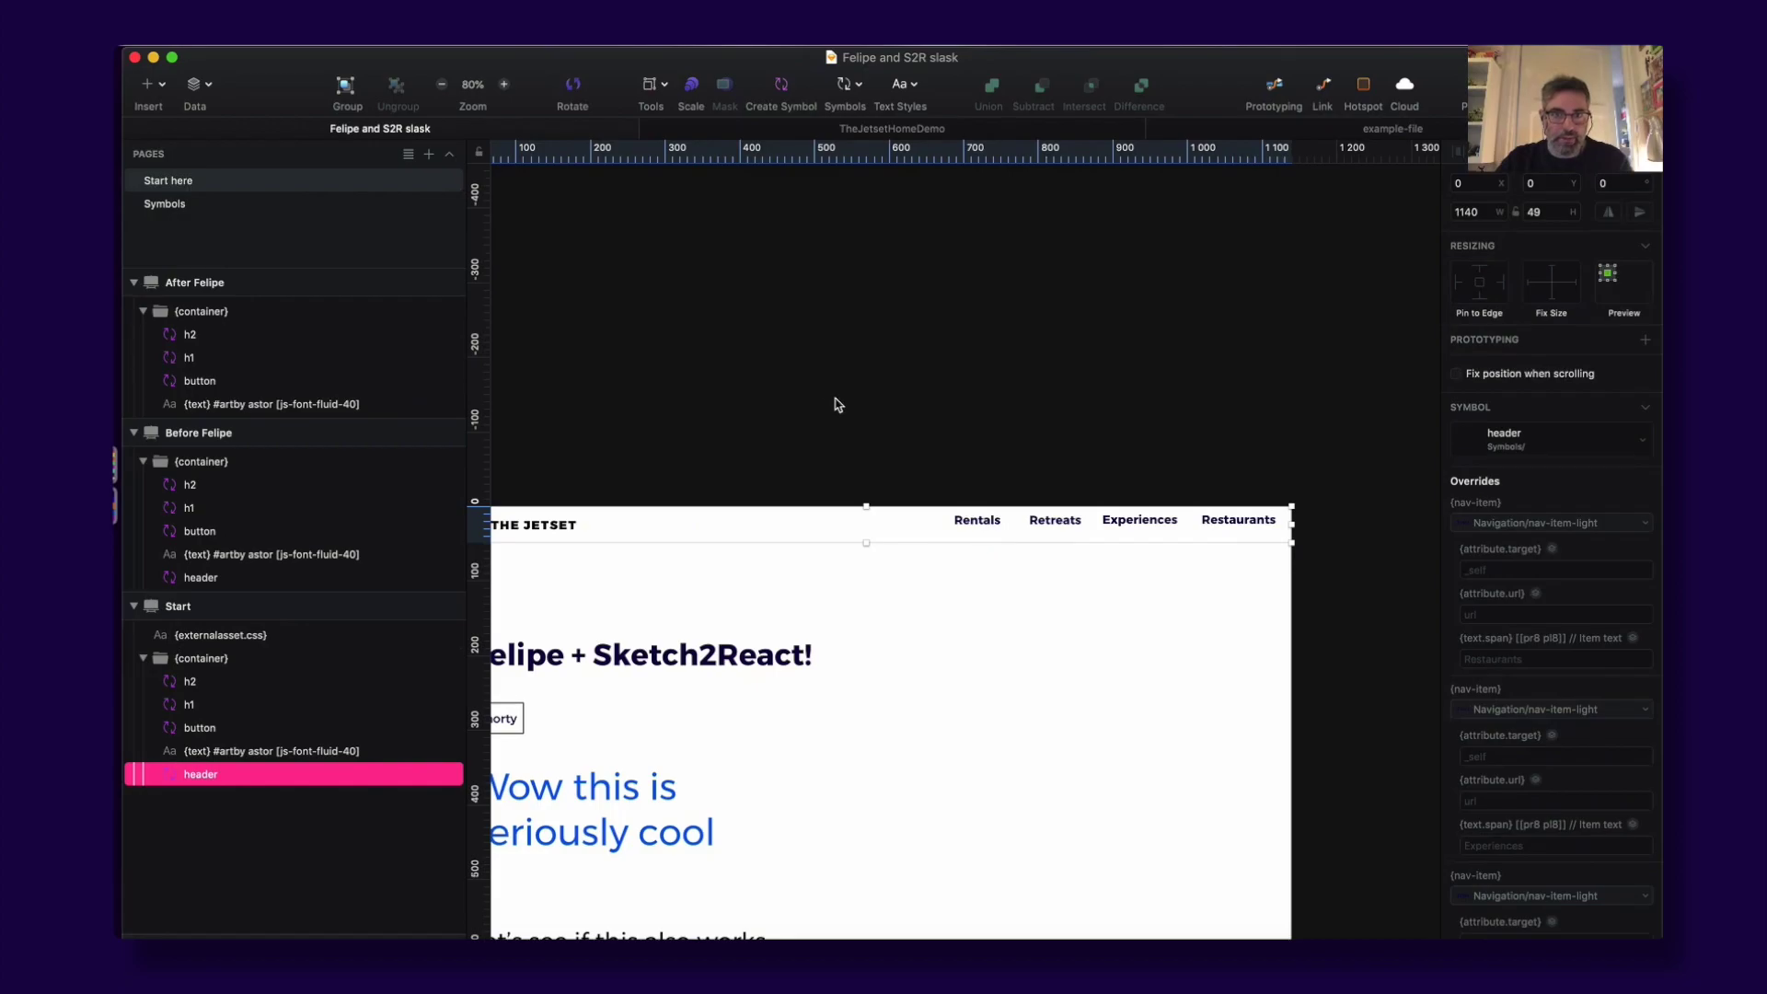
pyautogui.moveTo(838, 405); pyautogui.dragTo(975, 221)
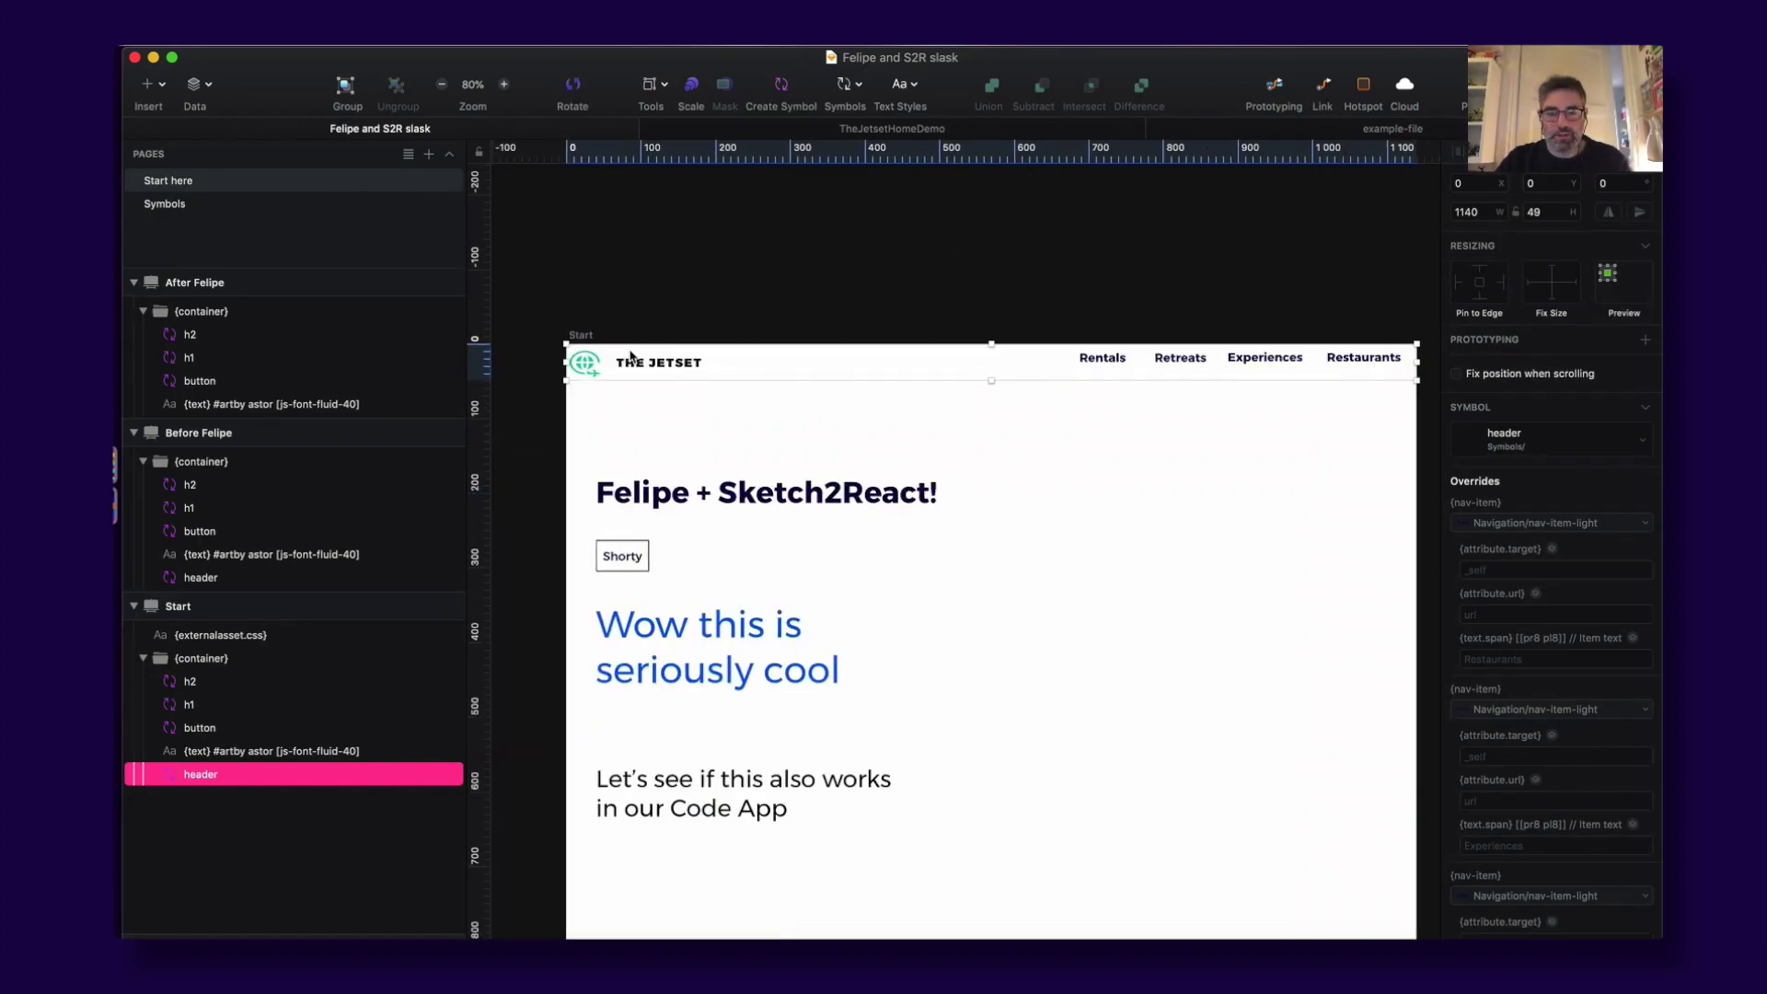
pyautogui.doubleClick(678, 375)
# Step: Look through the individual nav-item layers of the header symbol and return to the Start artboard
pyautogui.keyDown('super'); pyautogui.click(1015, 358); pyautogui.keyUp('super')
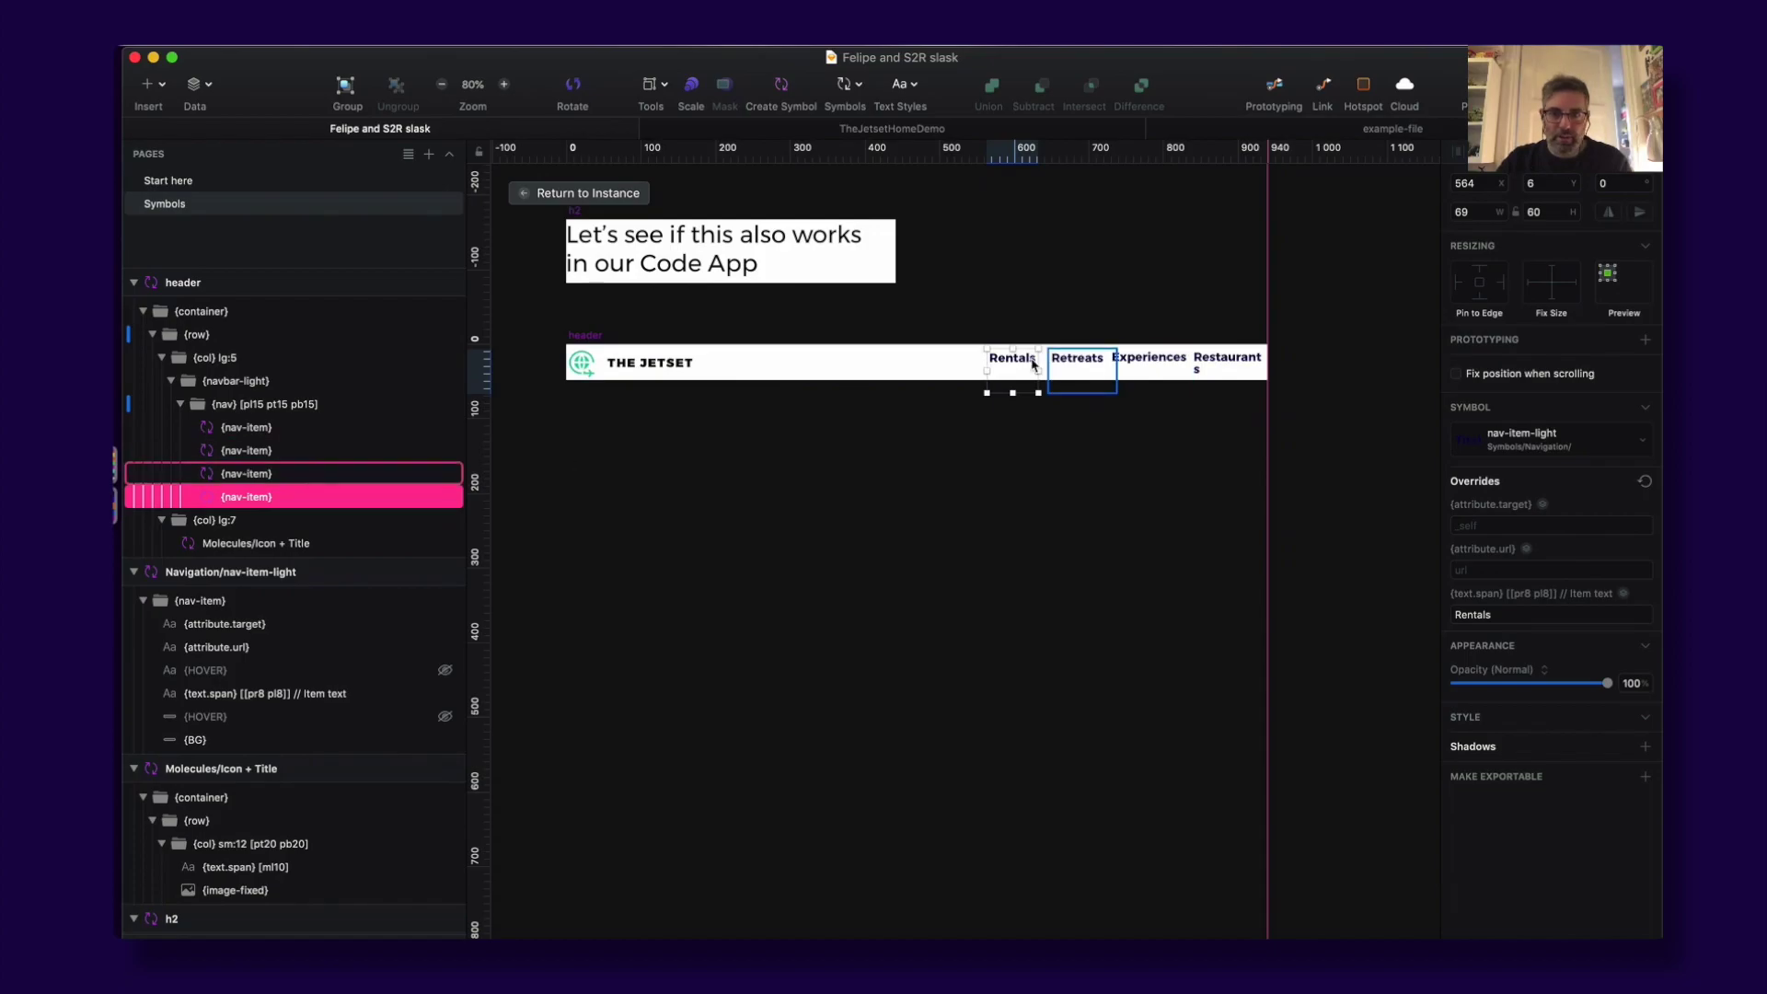
pyautogui.click(225, 429)
pyautogui.click(231, 451)
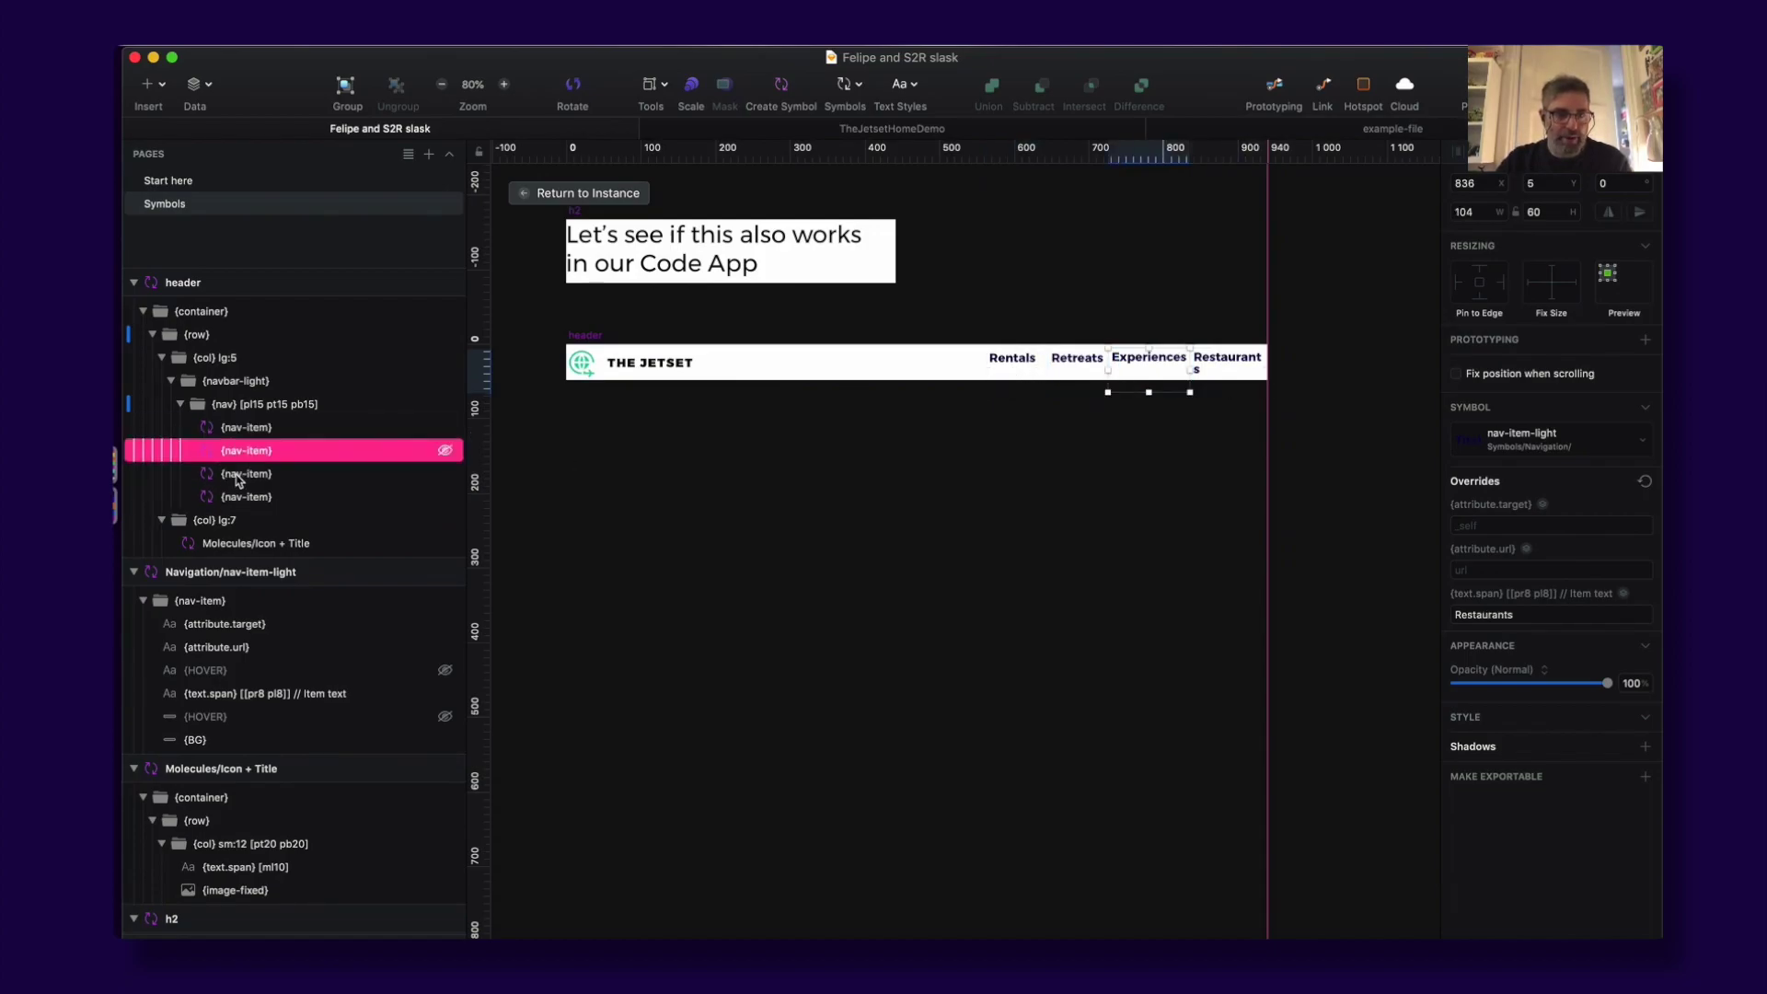
pyautogui.click(238, 473)
pyautogui.click(576, 193)
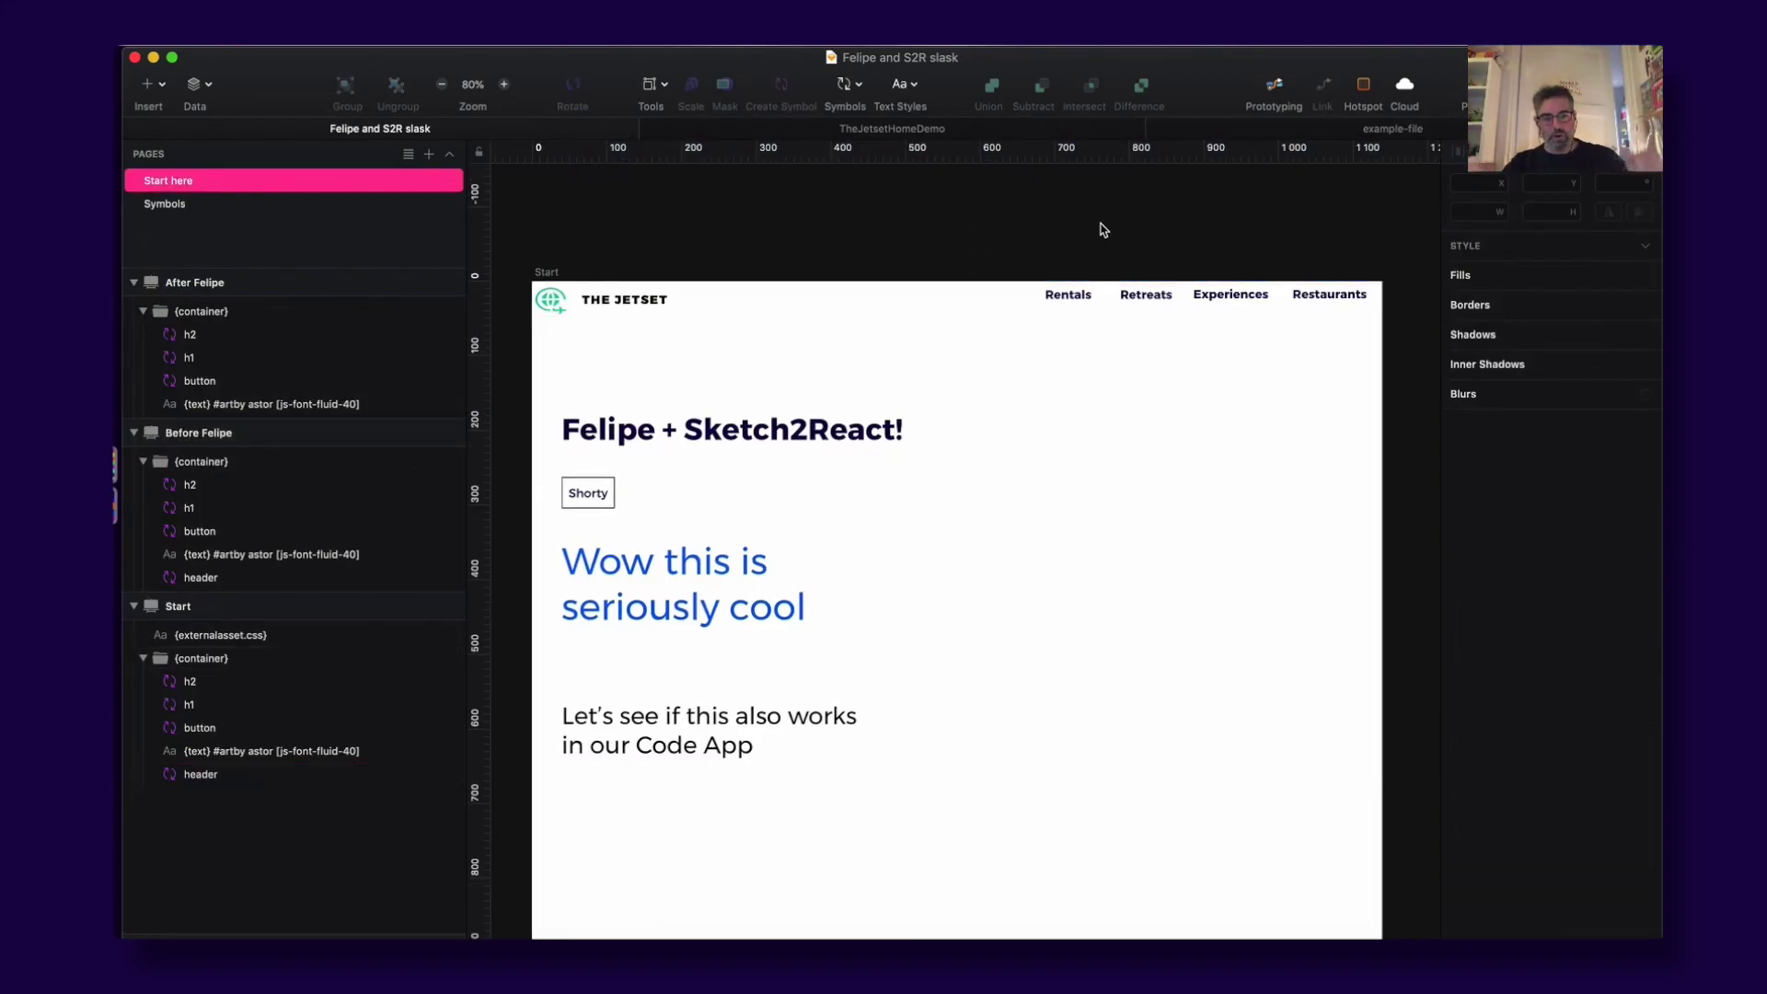
# Step: Switch to Chrome and look through the Felipe page's intention-based design section and its supported elements down to the footer
pyautogui.press('super+Tab')
pyautogui.press('super+Tab')
pyautogui.press('super+Tab')
pyautogui.press('super+Tab')
pyautogui.press('super+Tab')
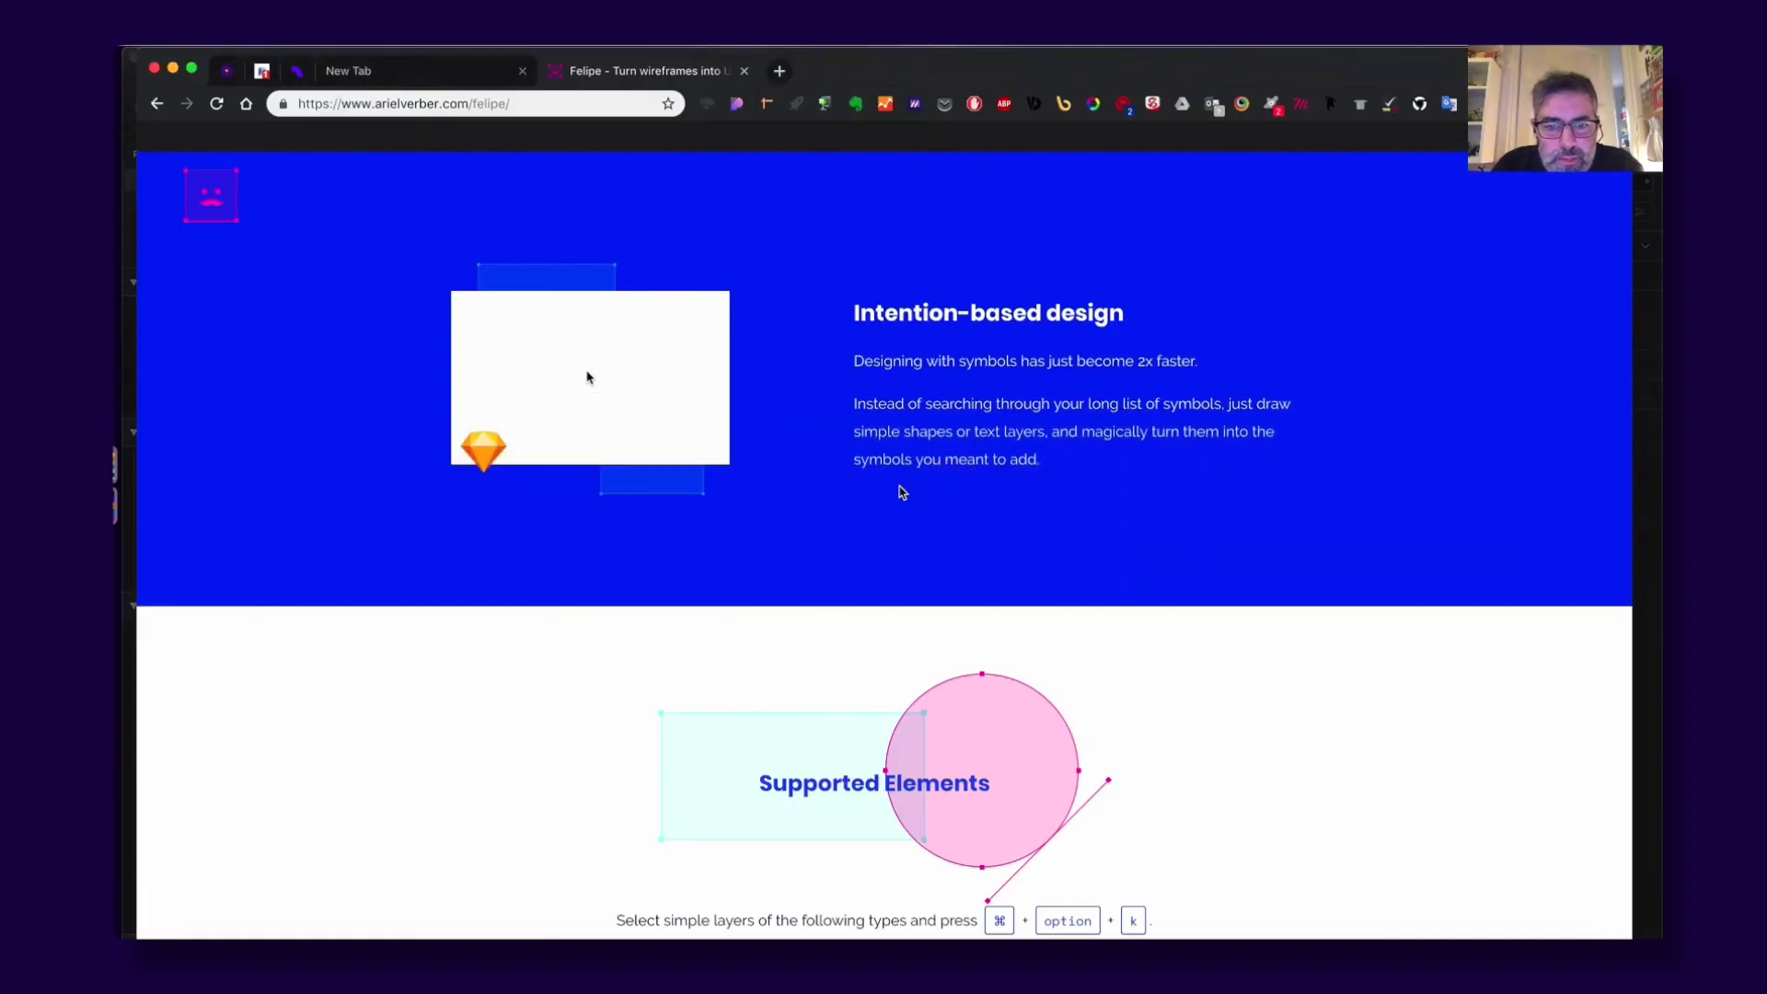
pyautogui.scroll(-15, 831, 446)
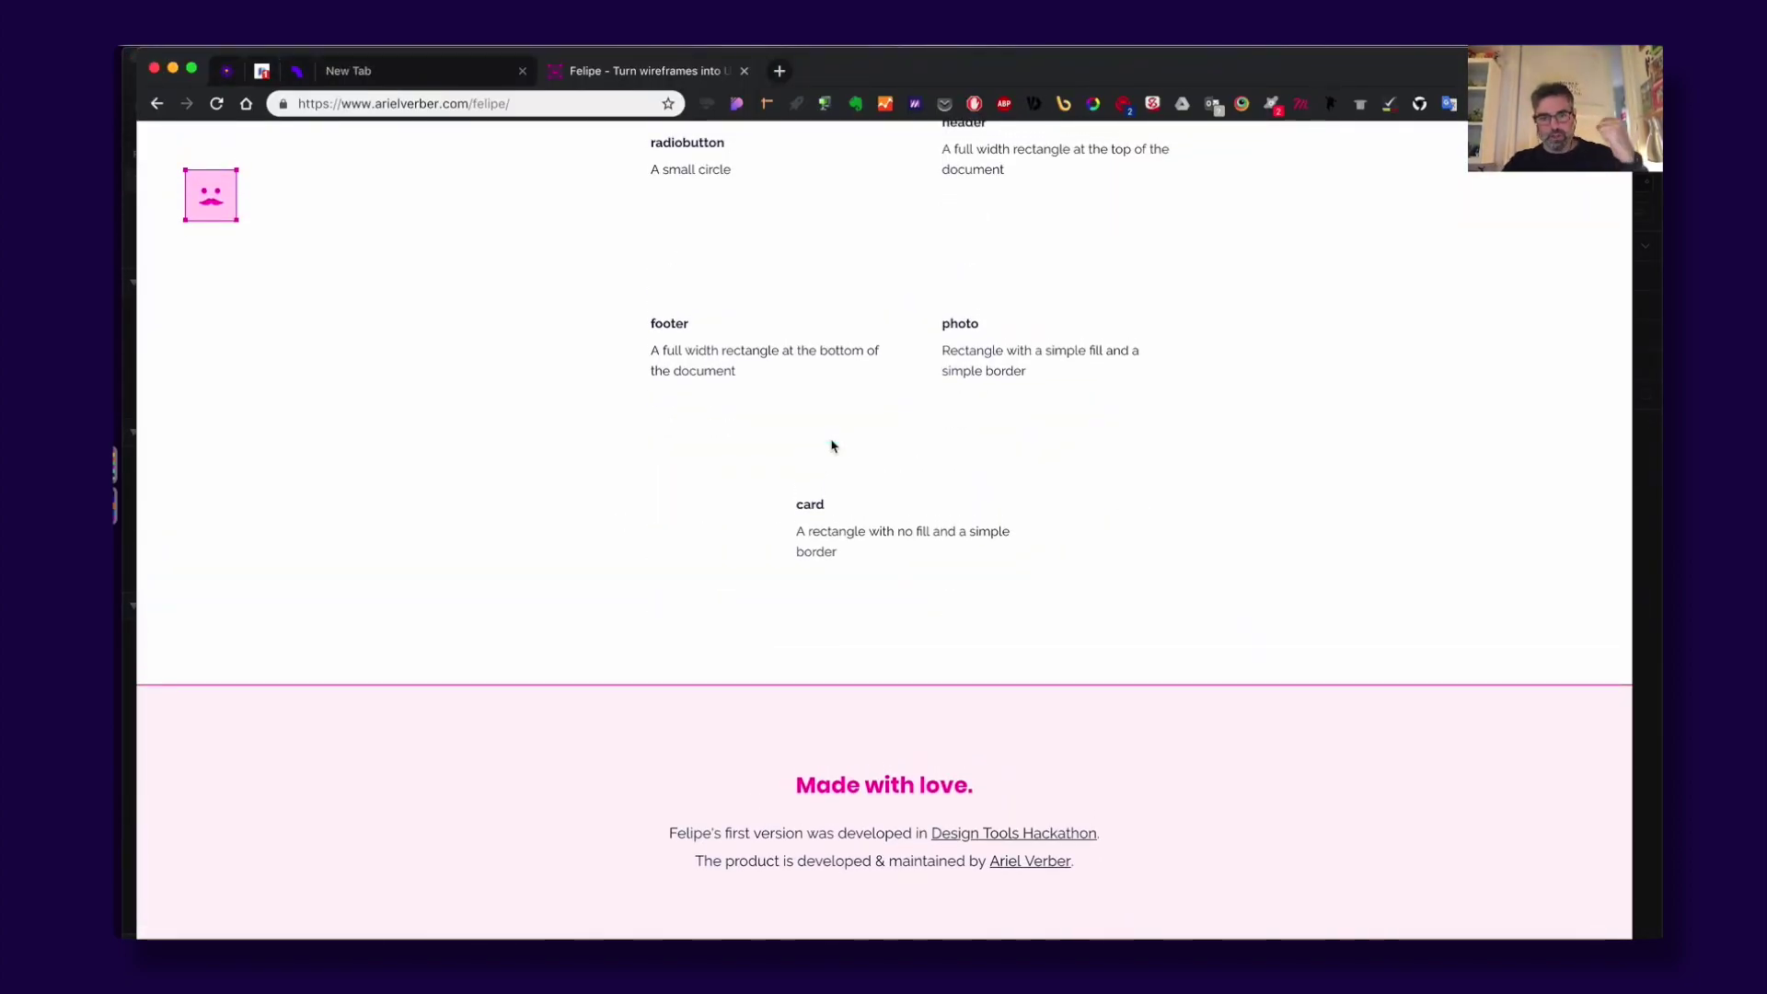
# Step: Go back to the beginning of the Felipe page and look over its introduction and the 30-second plugin video
pyautogui.press('super+Tab')
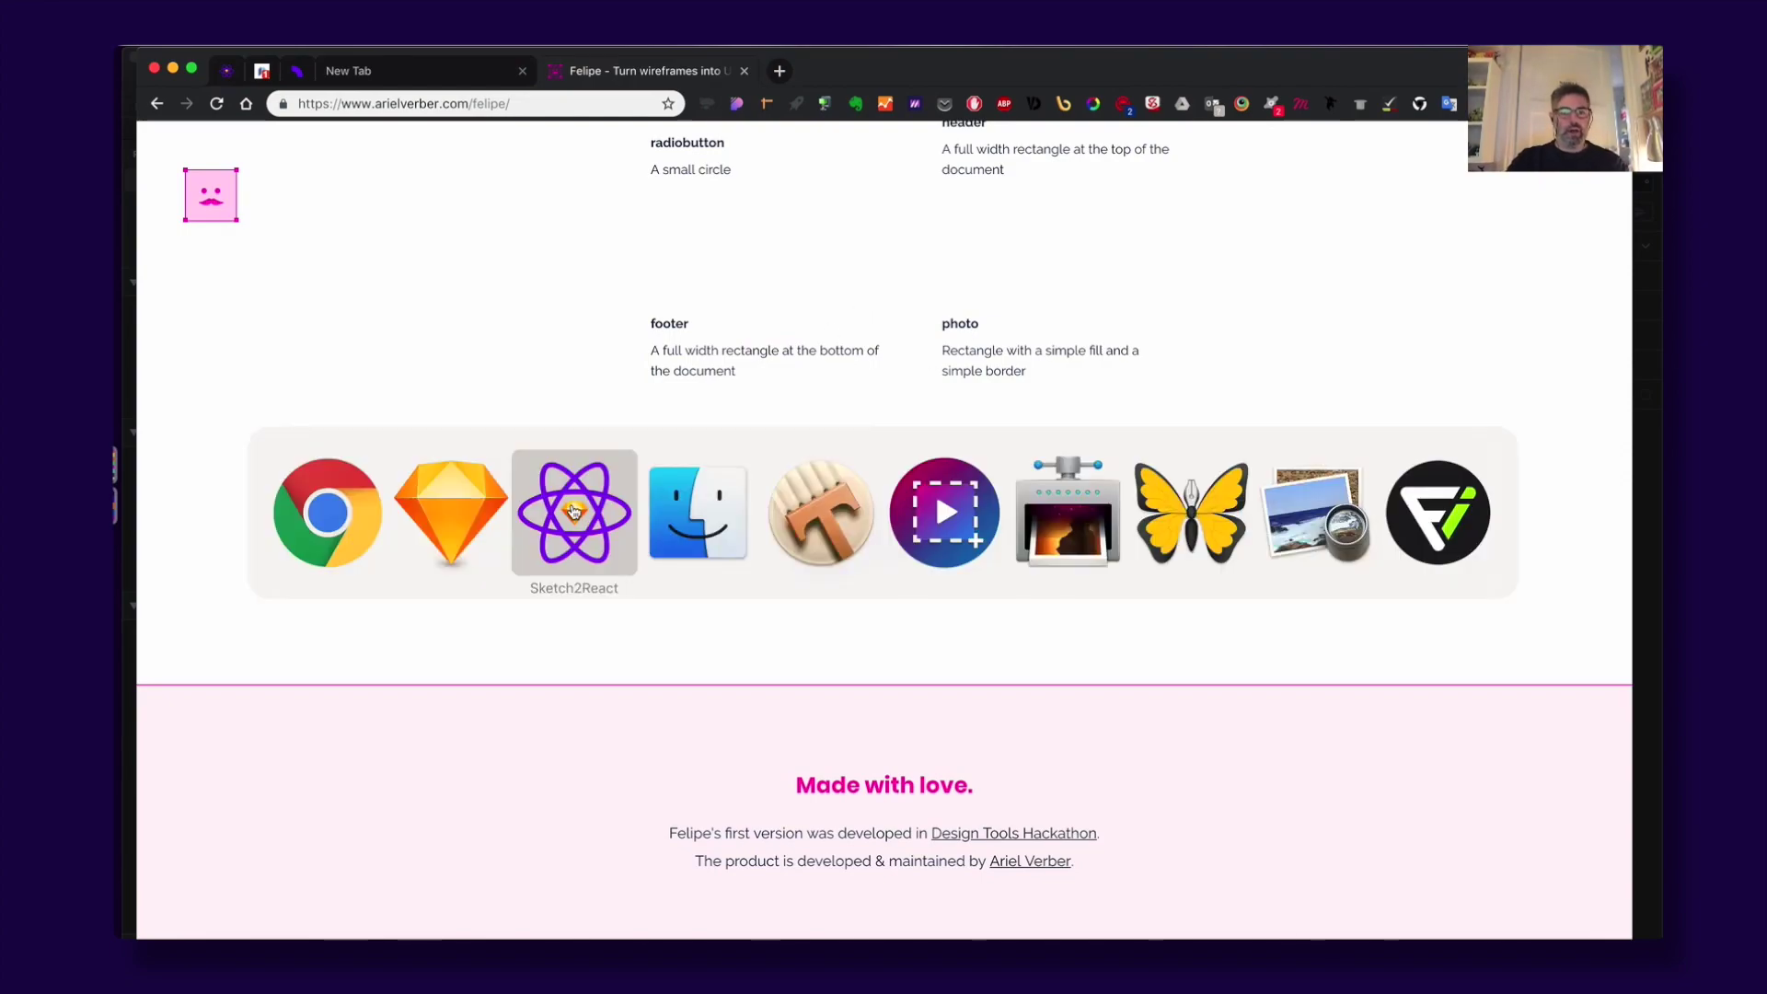
pyautogui.scroll(20, 314, 386)
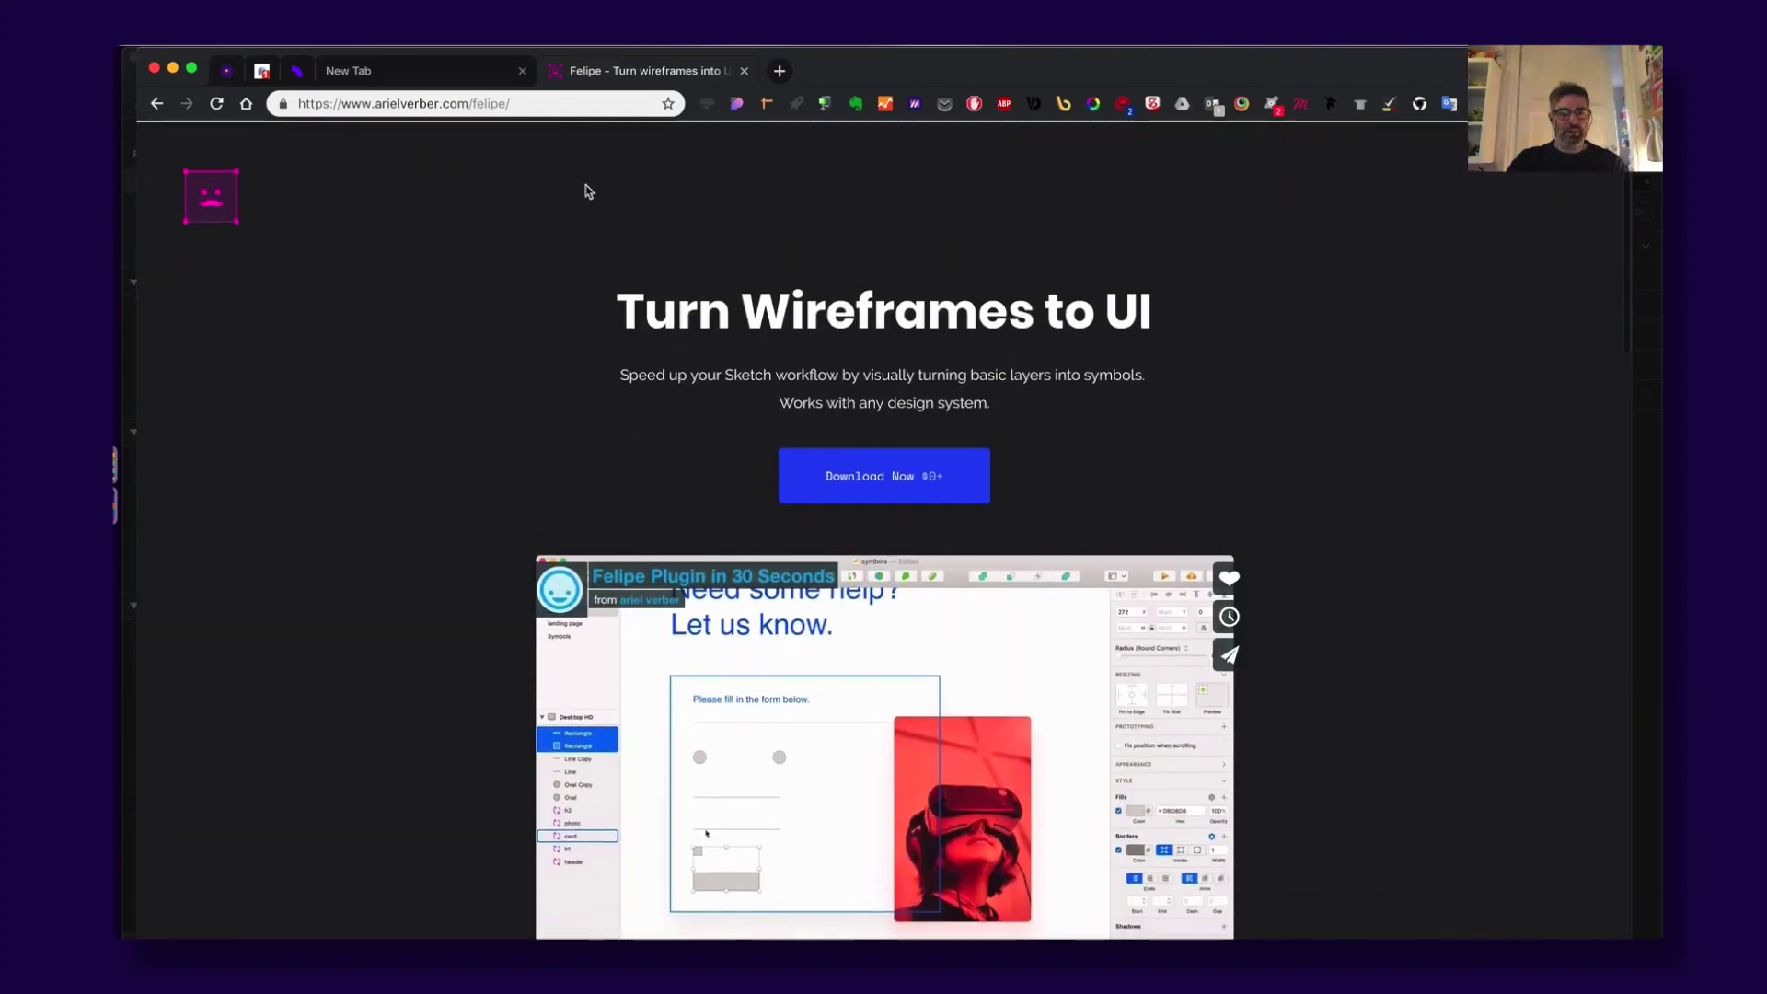
pyautogui.click(552, 104)
pyautogui.click(497, 309)
pyautogui.scroll(-10, 512, 422)
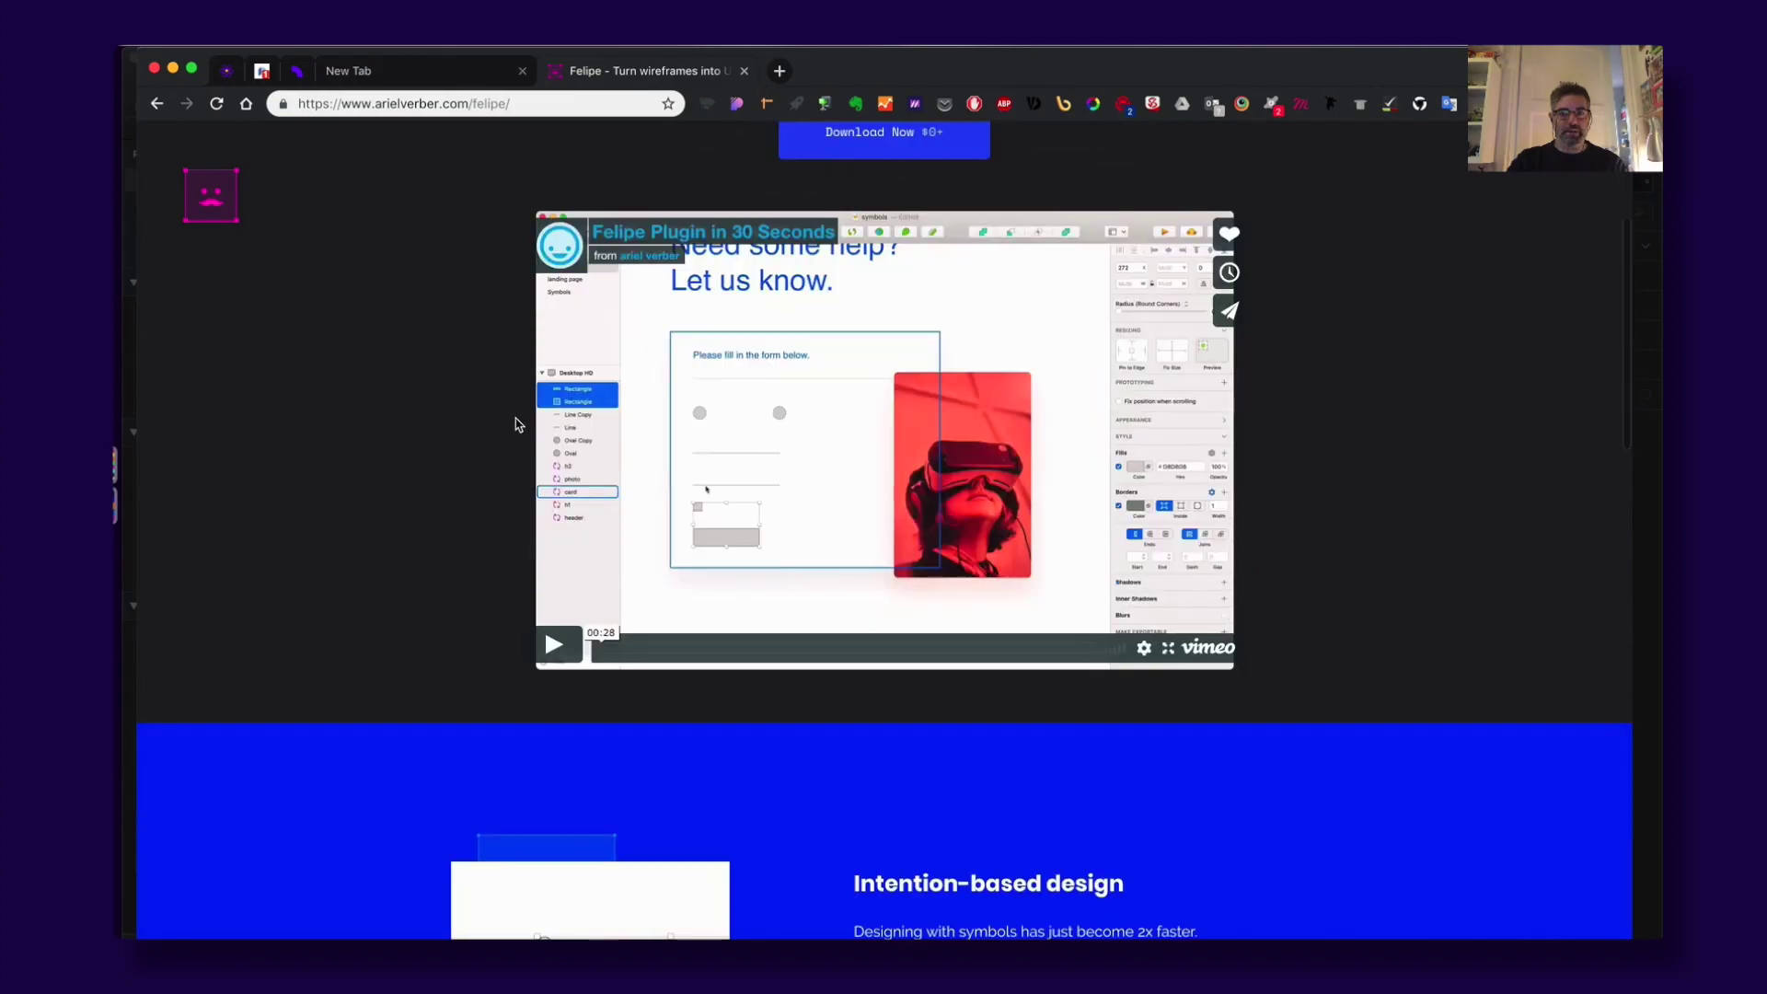